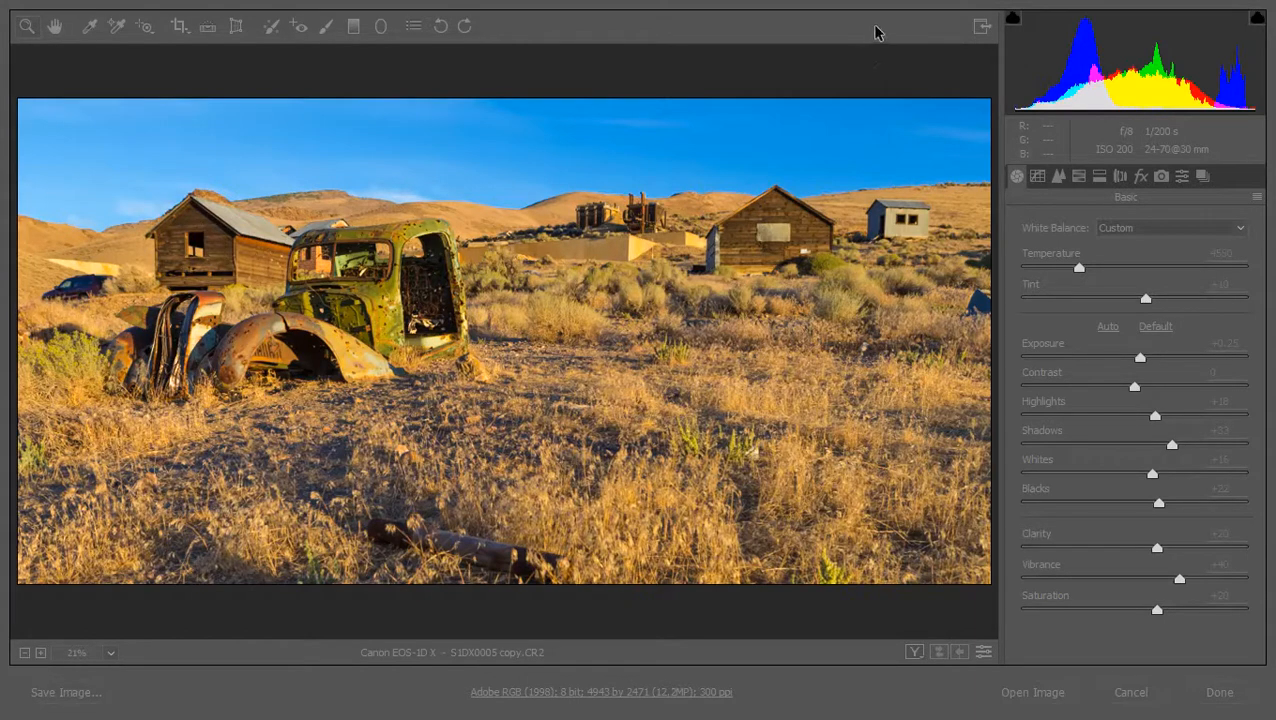
- Open the adjusted raw photo in Photoshop and add a new empty layer above the background
left_click(1036, 692)
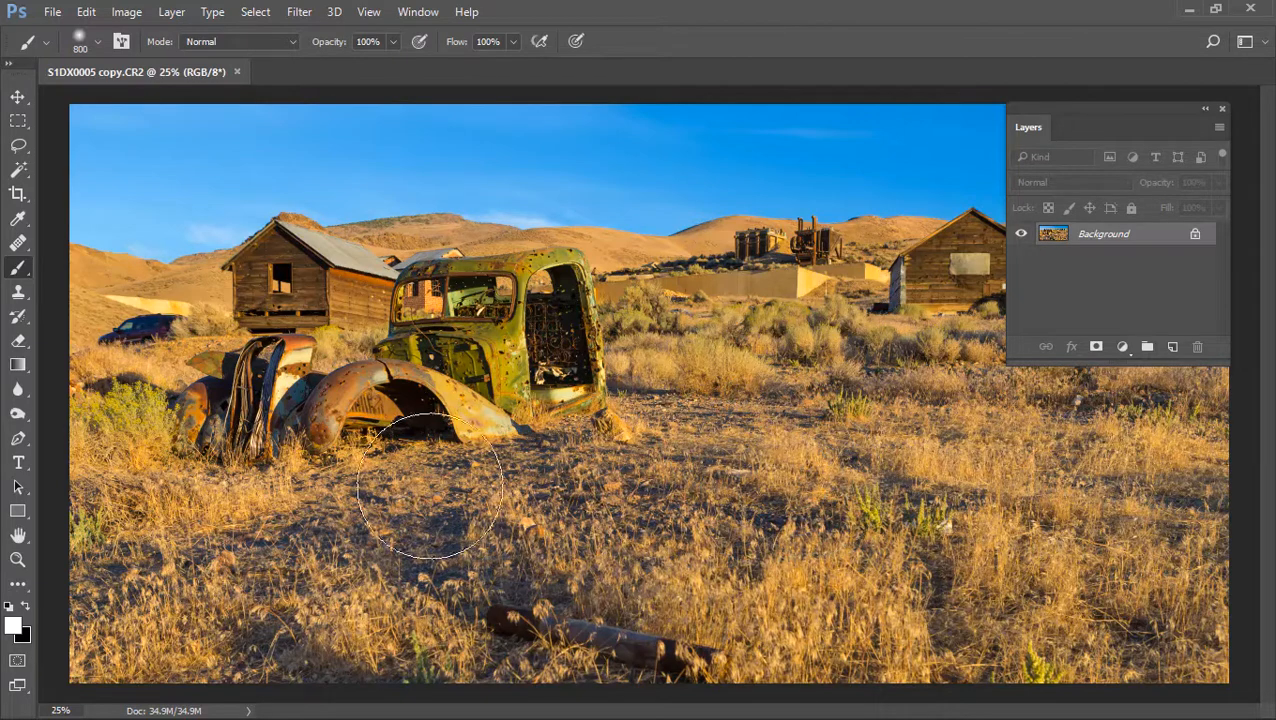
left_click(1218, 128)
left_click(1112, 143)
key("Return")
- Select the rusty truck by tracing its outline with the Polygonal Lasso tool, and subtract the see-through openings from the selection
left_click(18, 560)
left_click(342, 365)
left_click(342, 365)
left_click(342, 365)
left_click(342, 365)
left_click(342, 365)
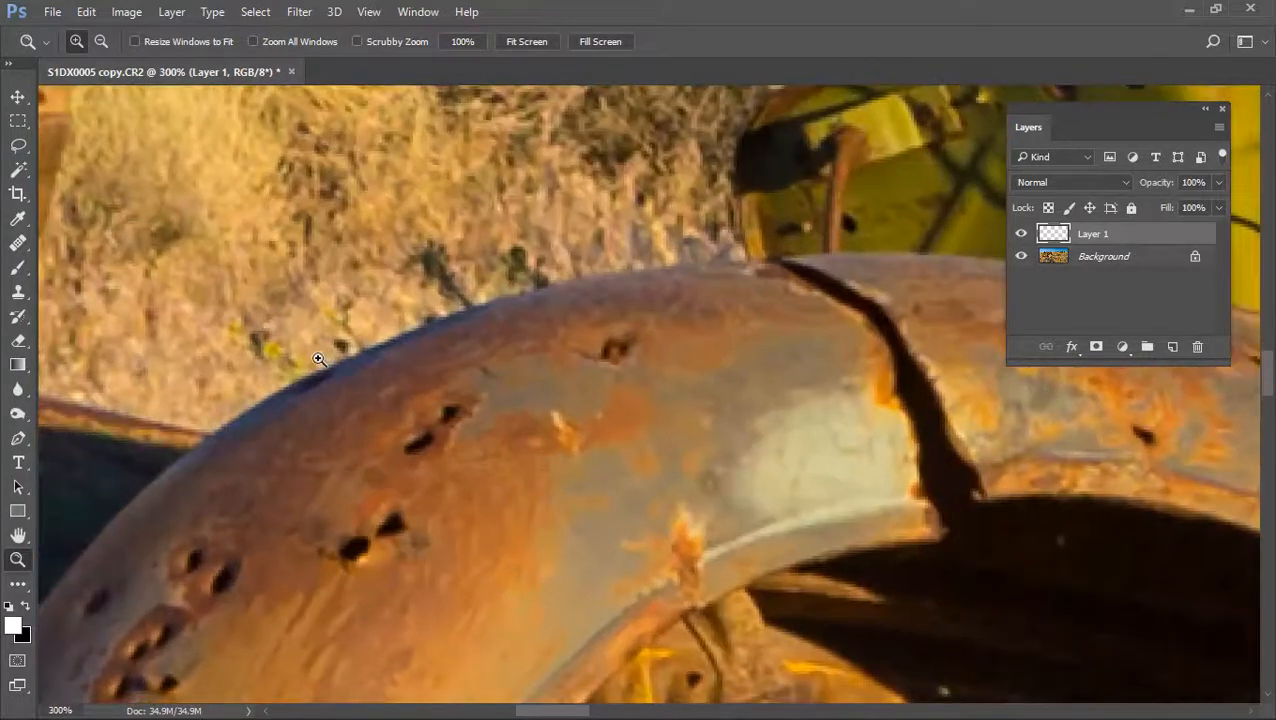
left_click(18, 145)
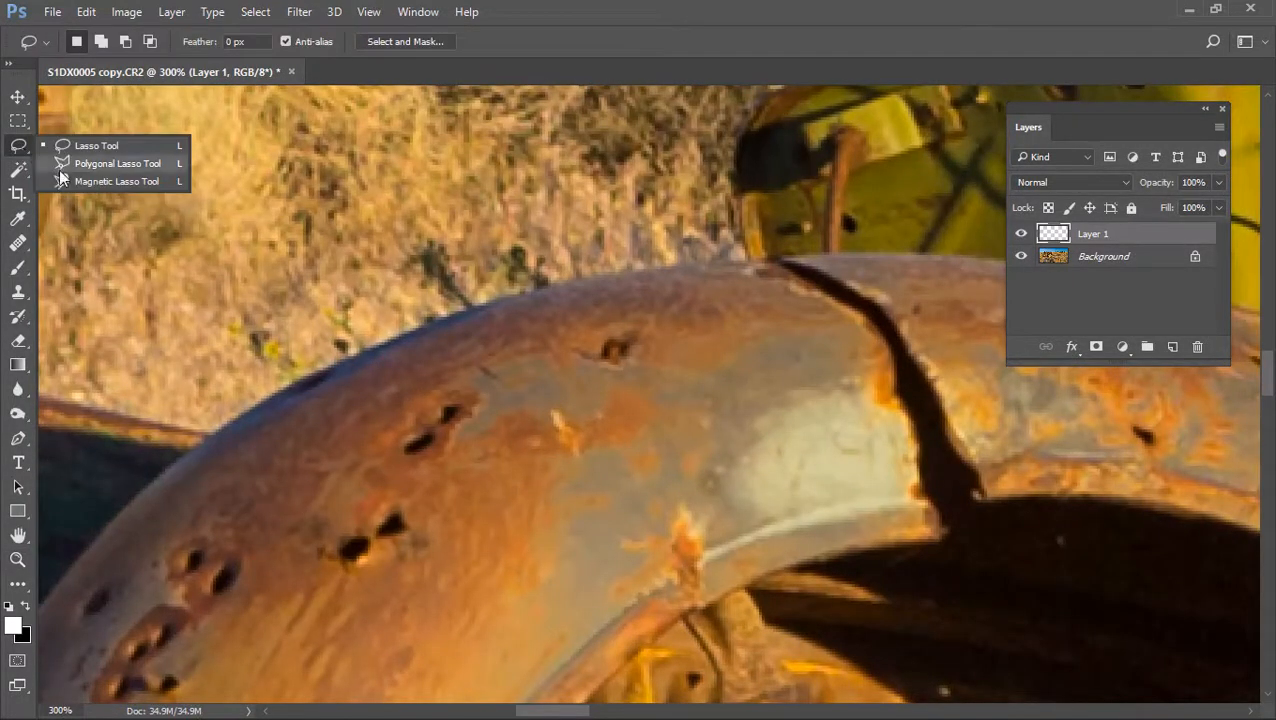
key("shift+l")
left_click(278, 394)
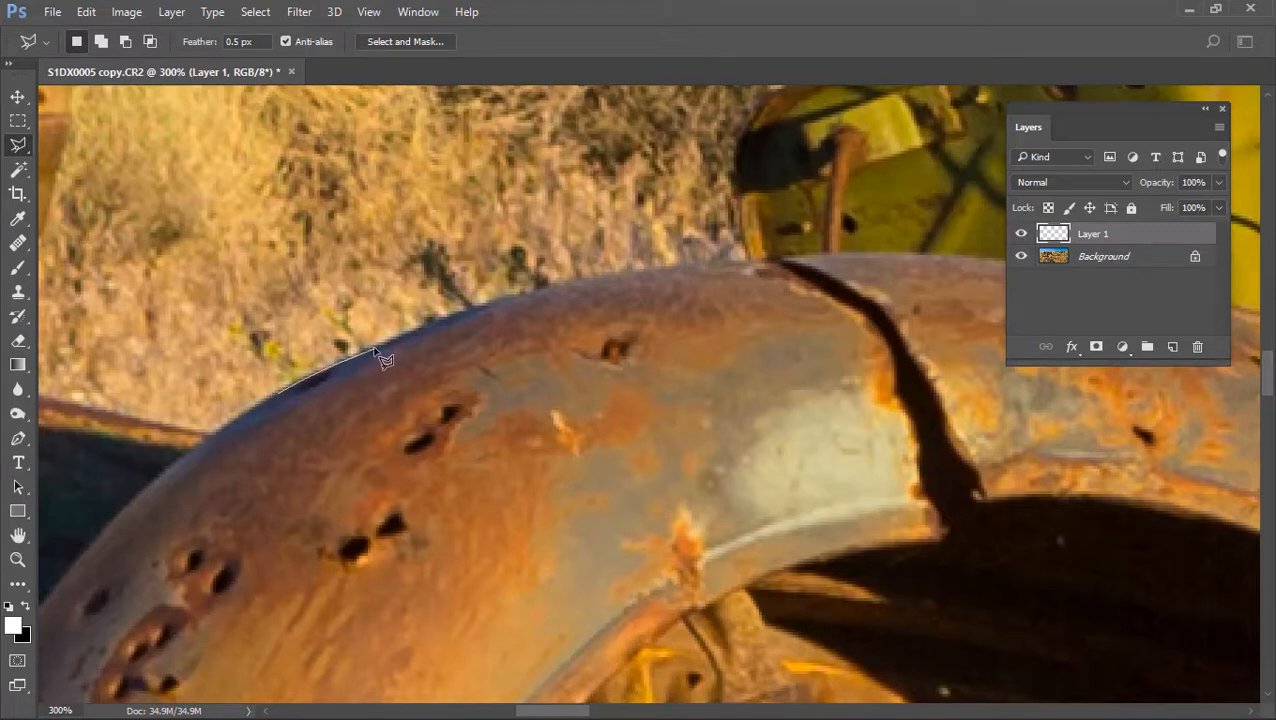
left_click(446, 320)
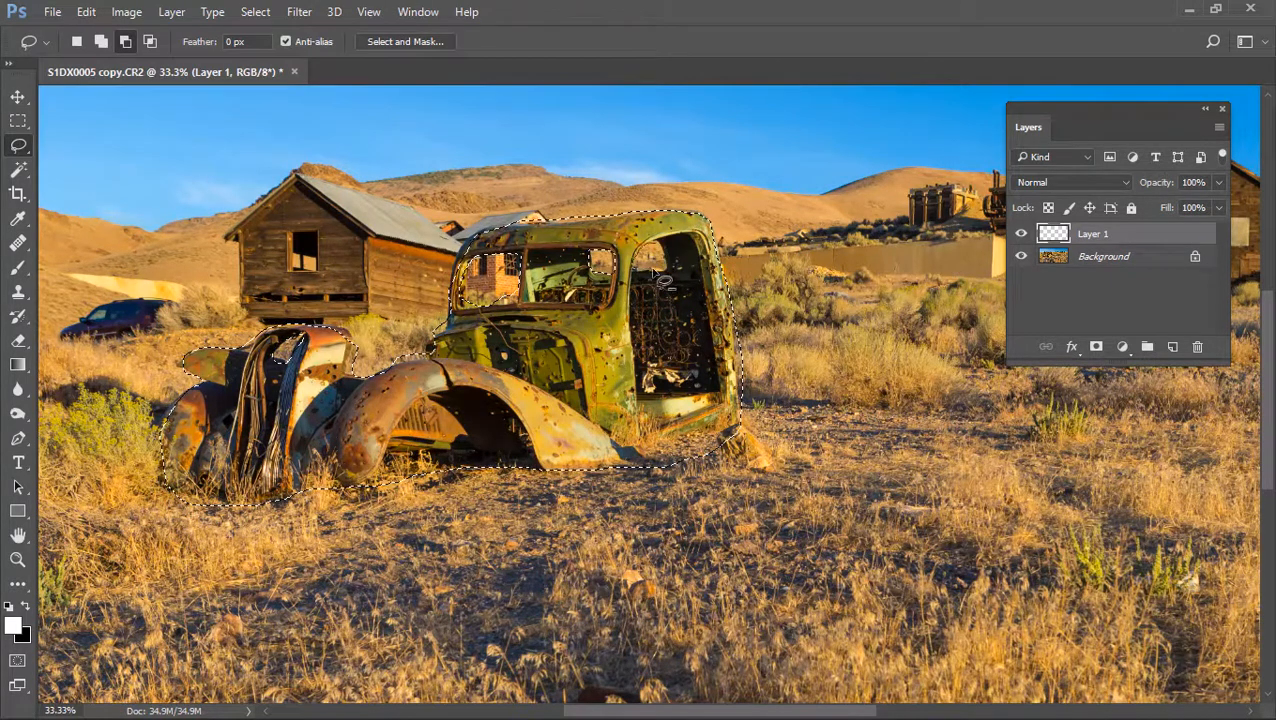
key("alt")
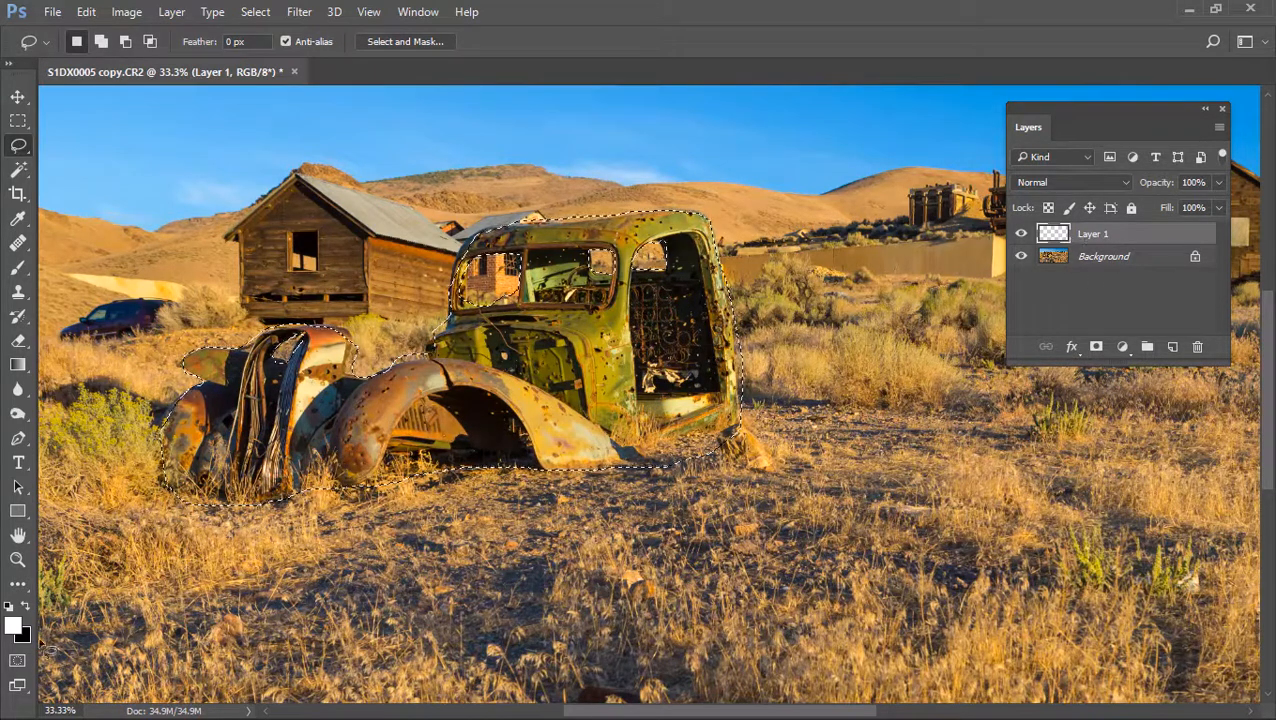
- Fill the truck selection with white on the new layer
left_click(86, 11)
left_click(134, 303)
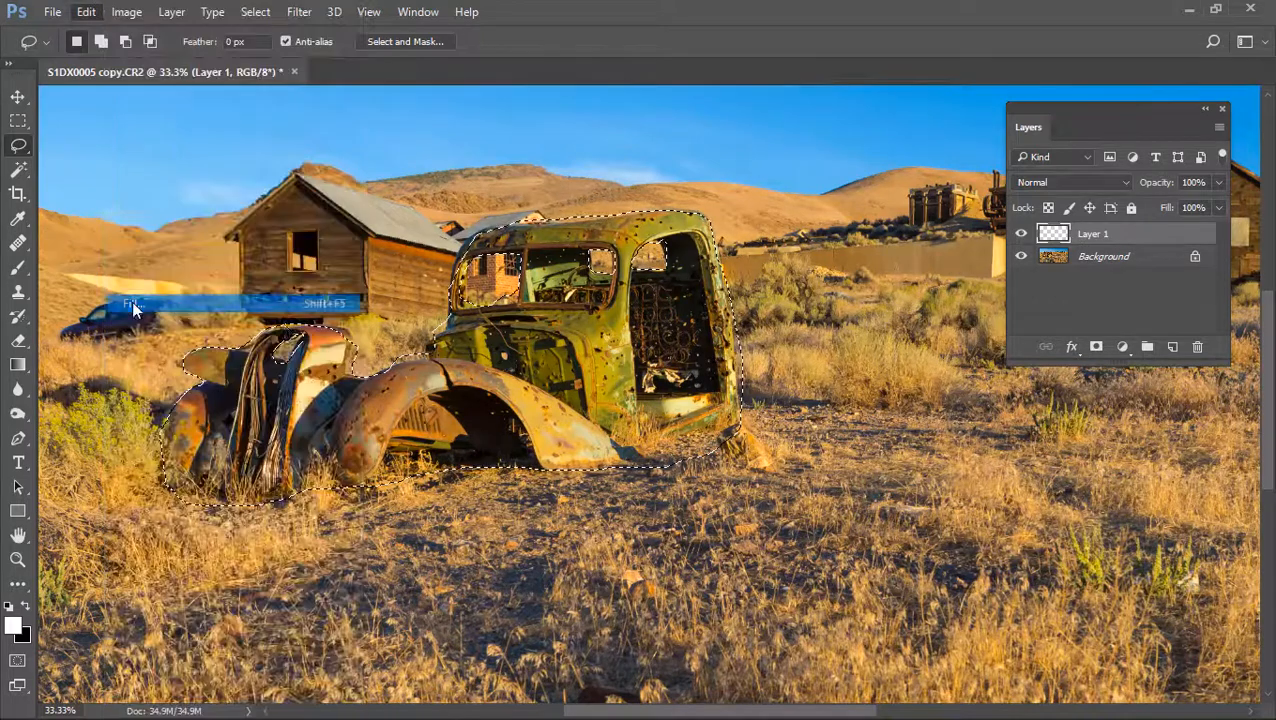
left_click(449, 392)
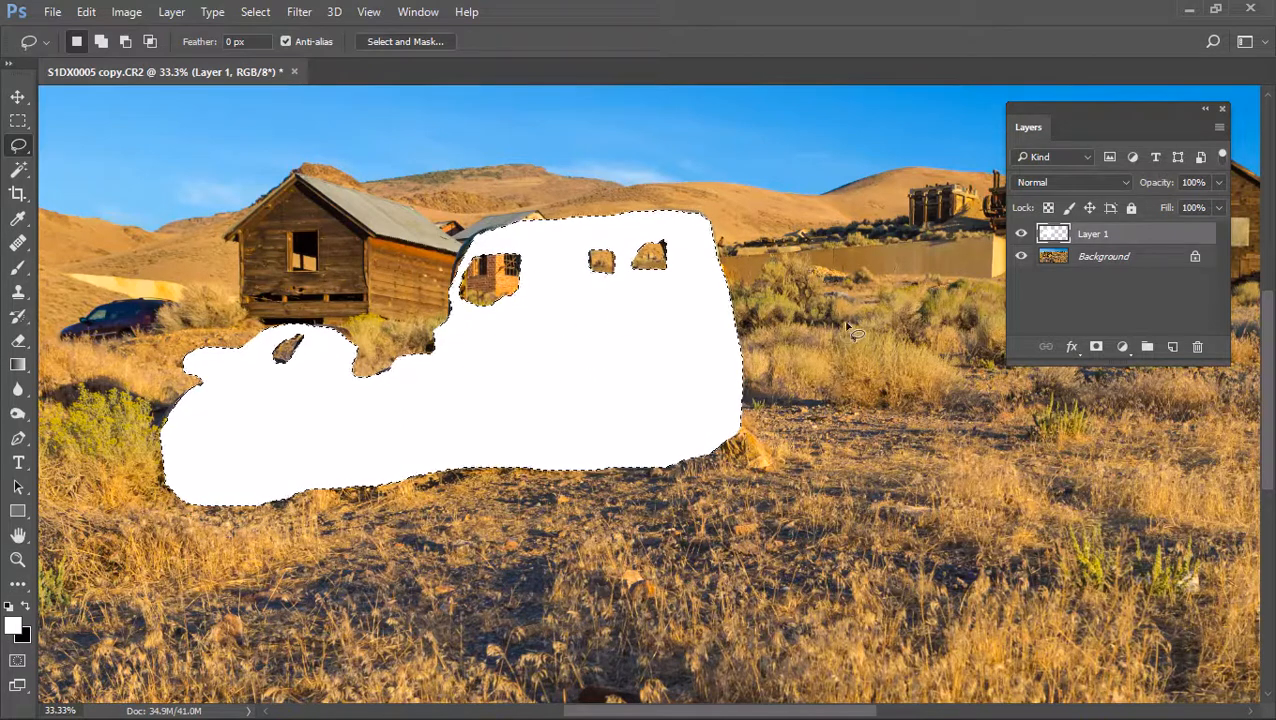
- Add another new layer above the white truck silhouette and remove the selection
left_click(18, 559)
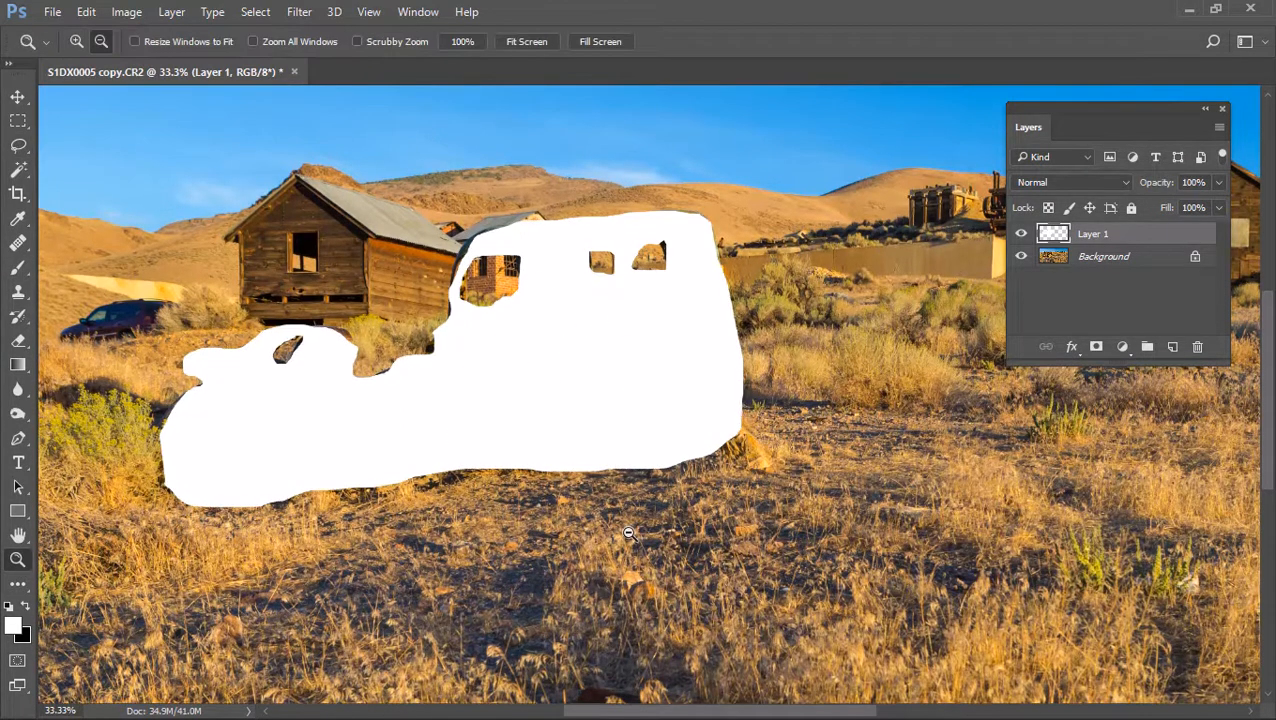
key("ctrl+minus")
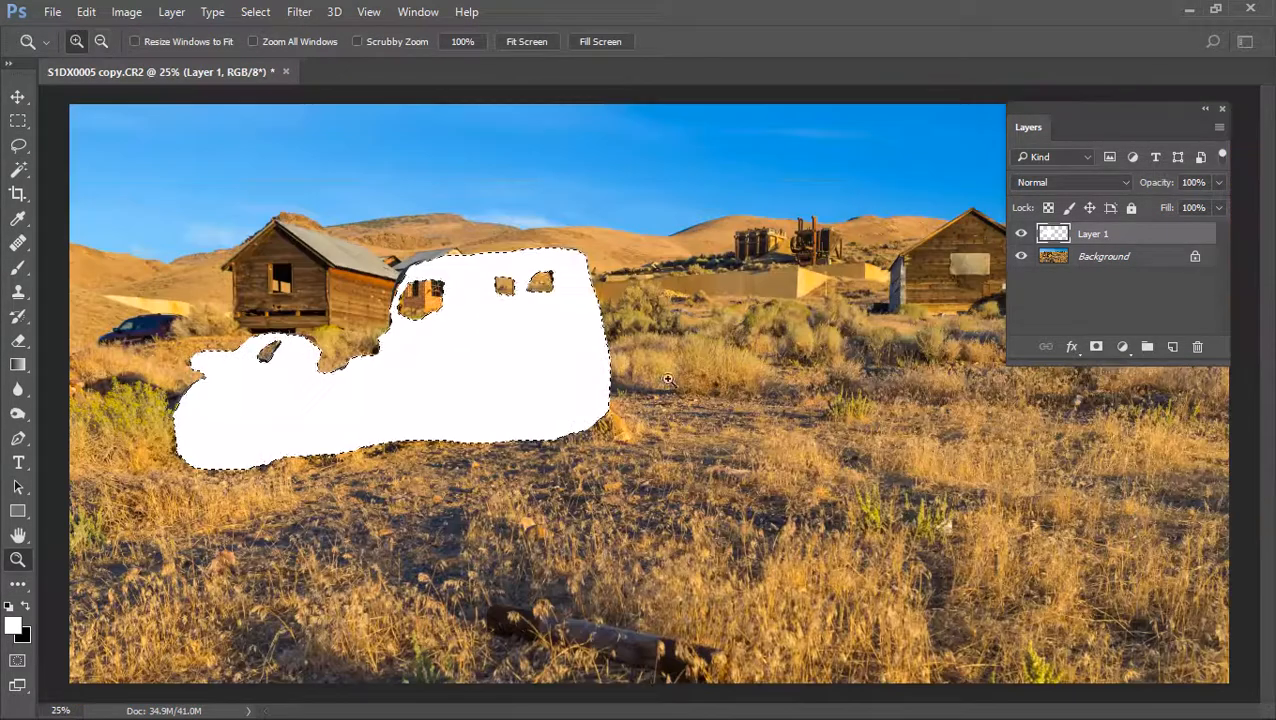
left_click(1217, 126)
left_click(977, 138)
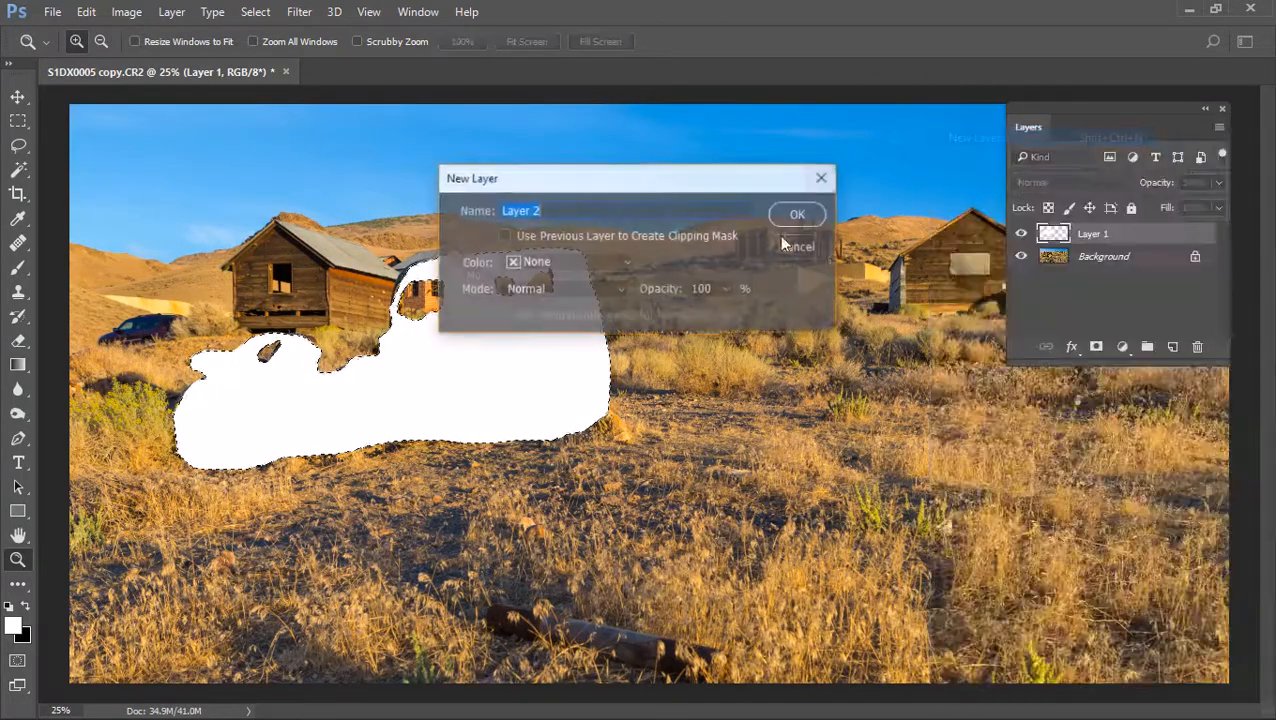
left_click(800, 215)
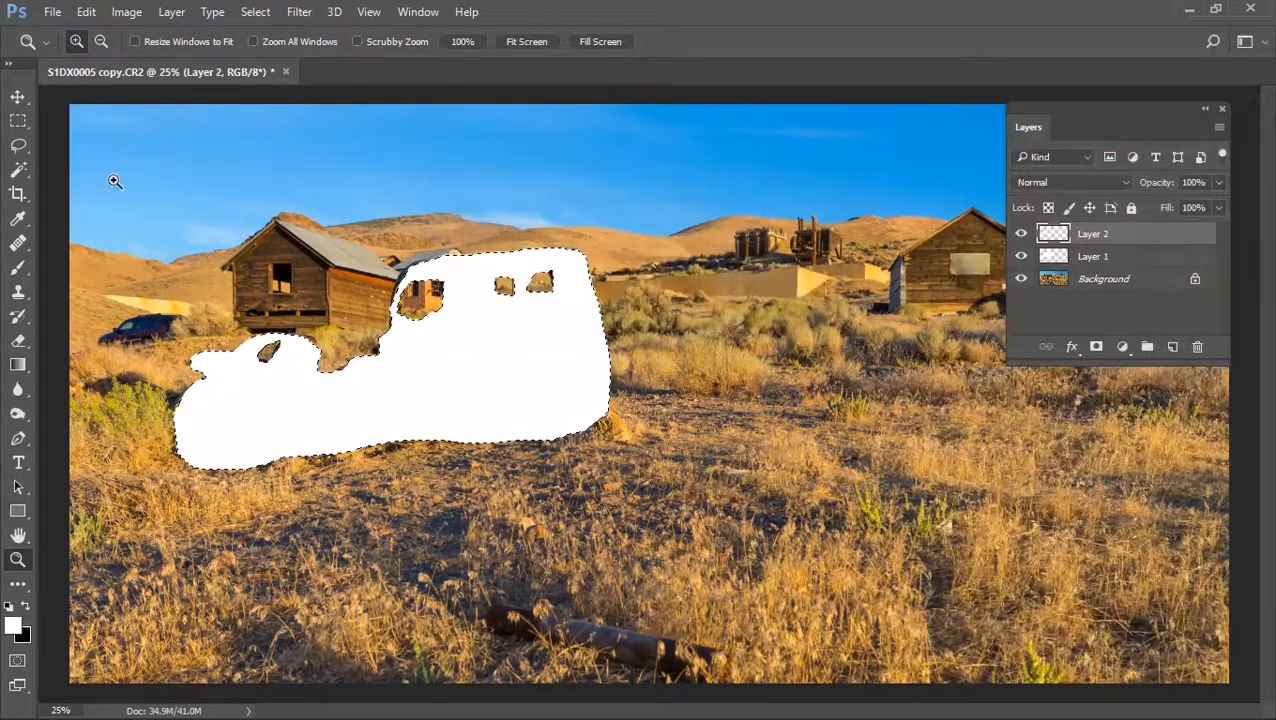
left_click(212, 11)
mouse_move(255, 11)
left_click(250, 50)
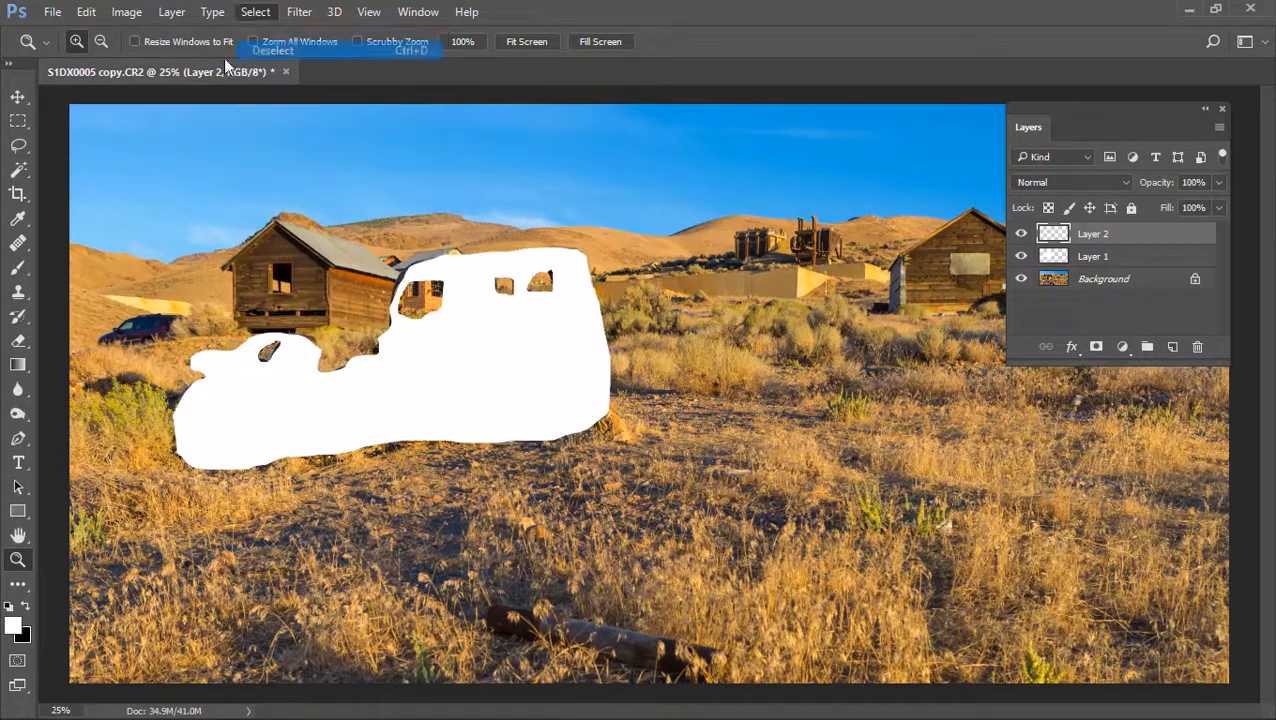
- Fill a full-width rectangular selection of the foreground, from the truck's lower half down, with white, and deselect it
left_click(18, 121)
left_click_drag(52, 398, 1235, 695)
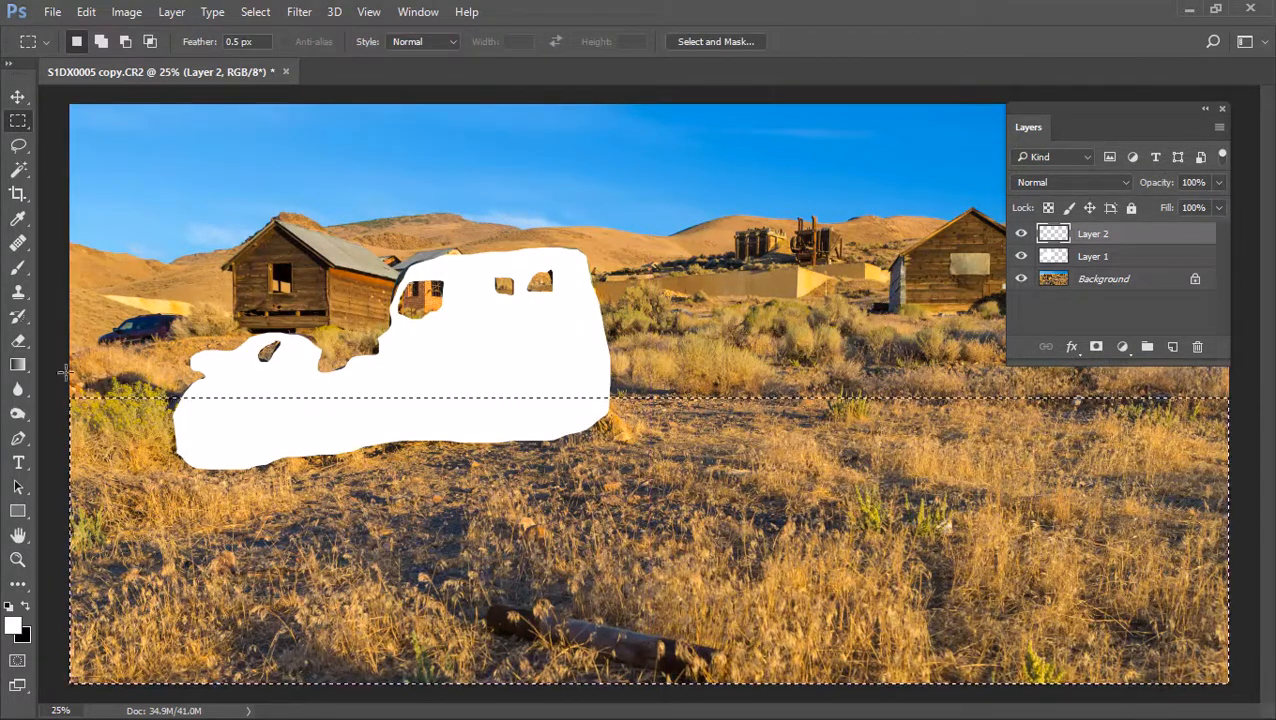
key("alt+BackSpace")
left_click(255, 11)
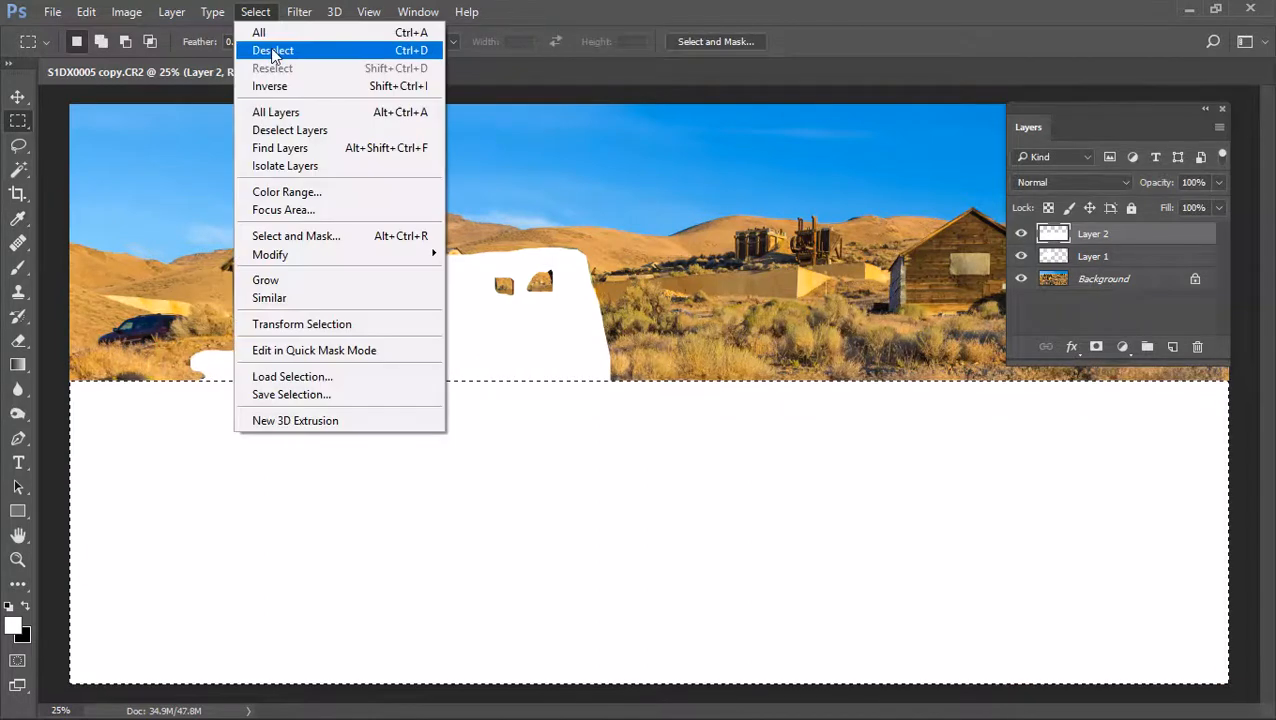
left_click(272, 48)
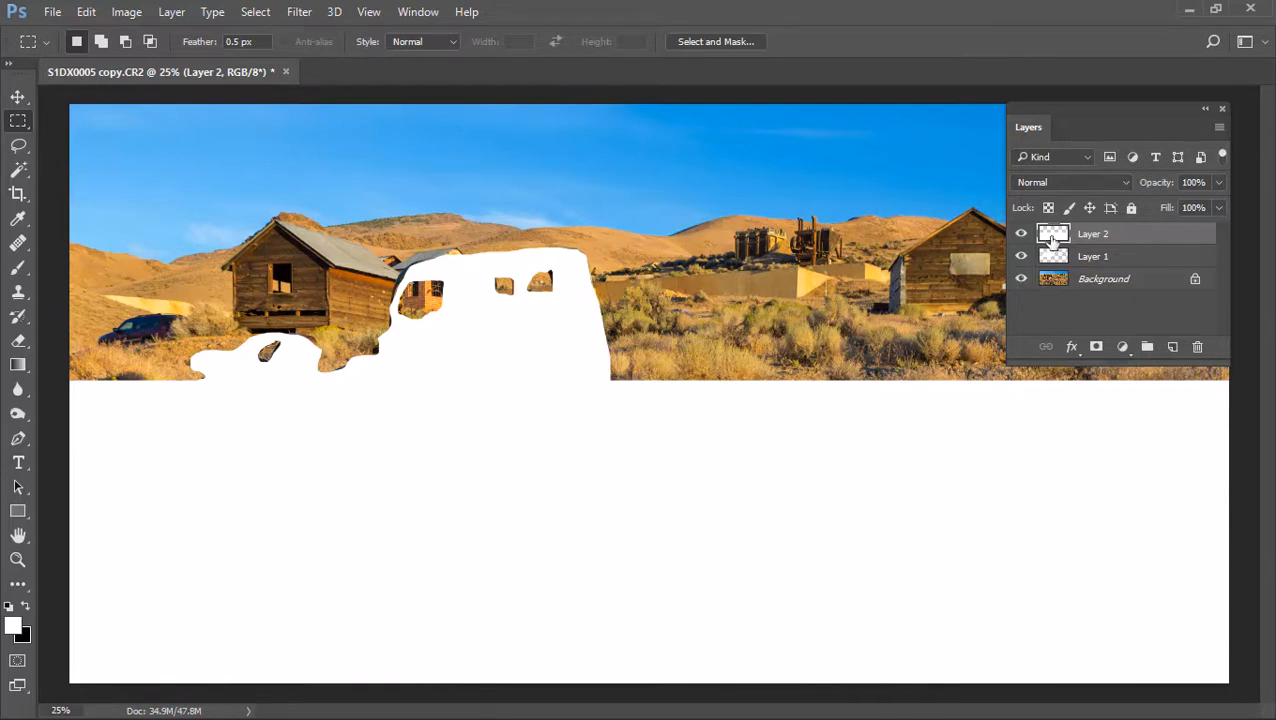
- Apply a Gaussian Blur with a 112.9-pixel radius to the white foreground layer
left_click(300, 12)
mouse_move(420, 218)
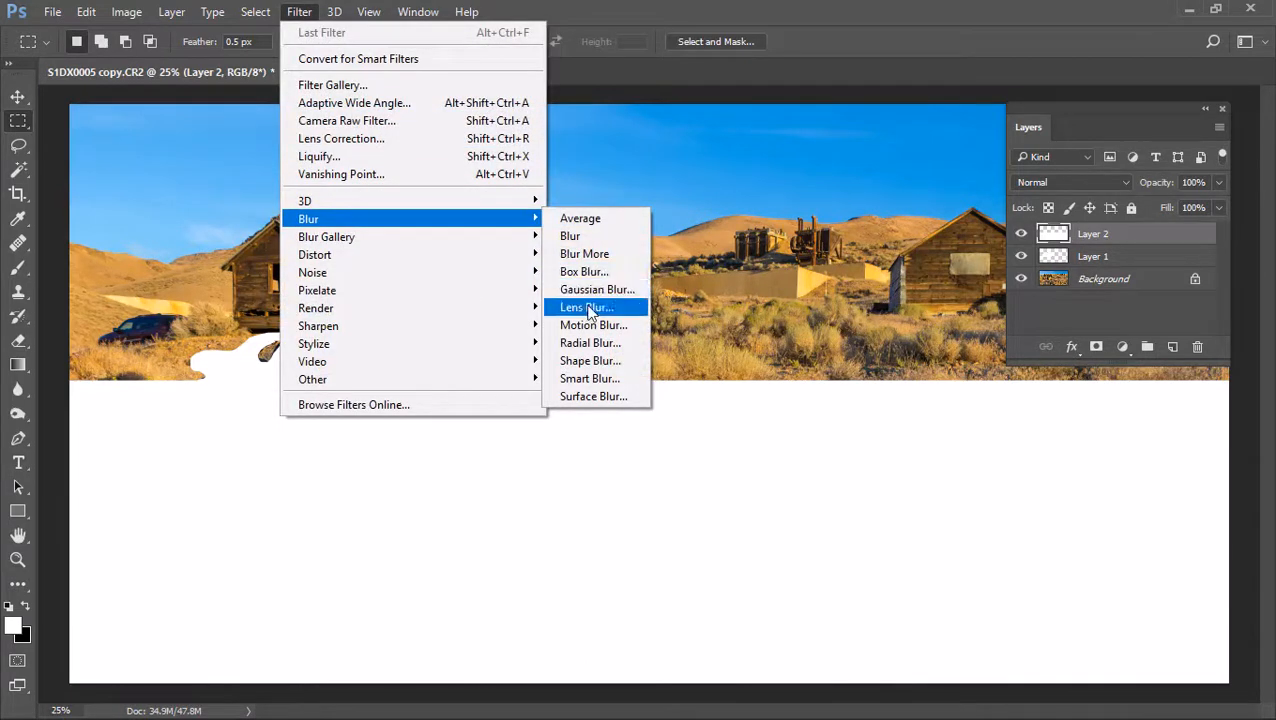
left_click(592, 290)
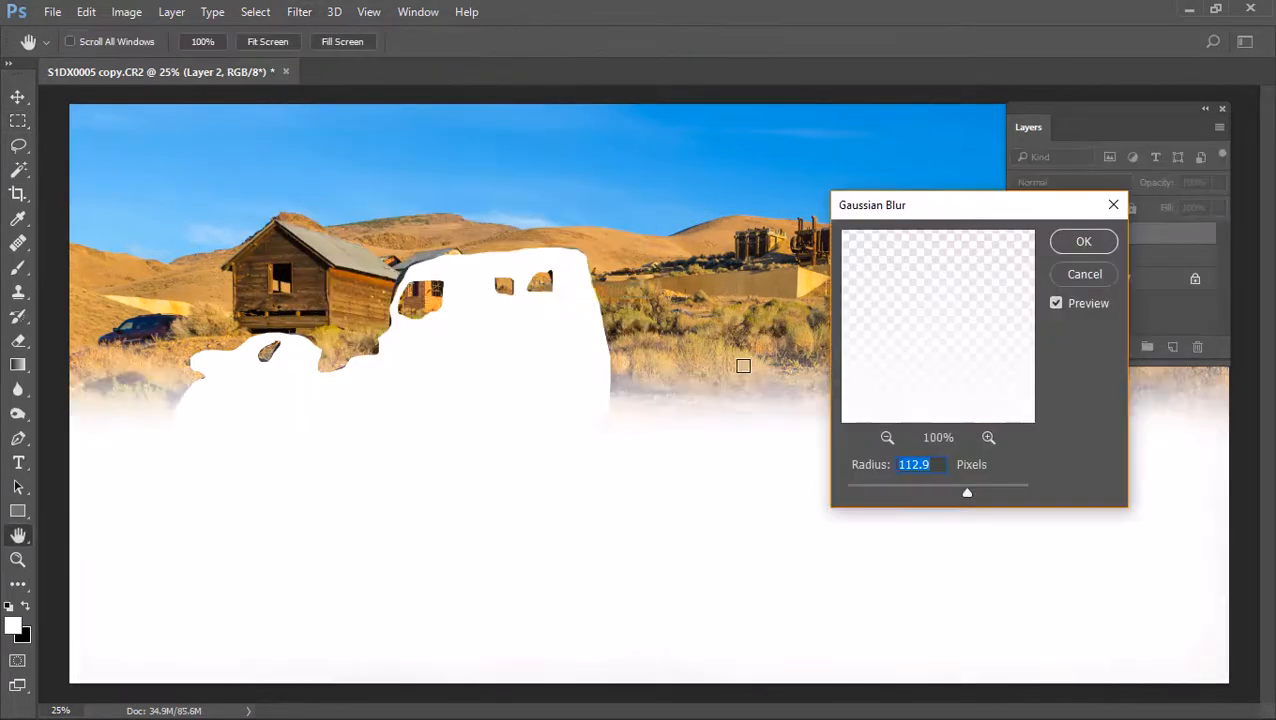
left_click(1083, 241)
- Add a new layer and move it directly above the background photo, beneath the truck silhouette layer
left_click(1219, 127)
left_click(977, 134)
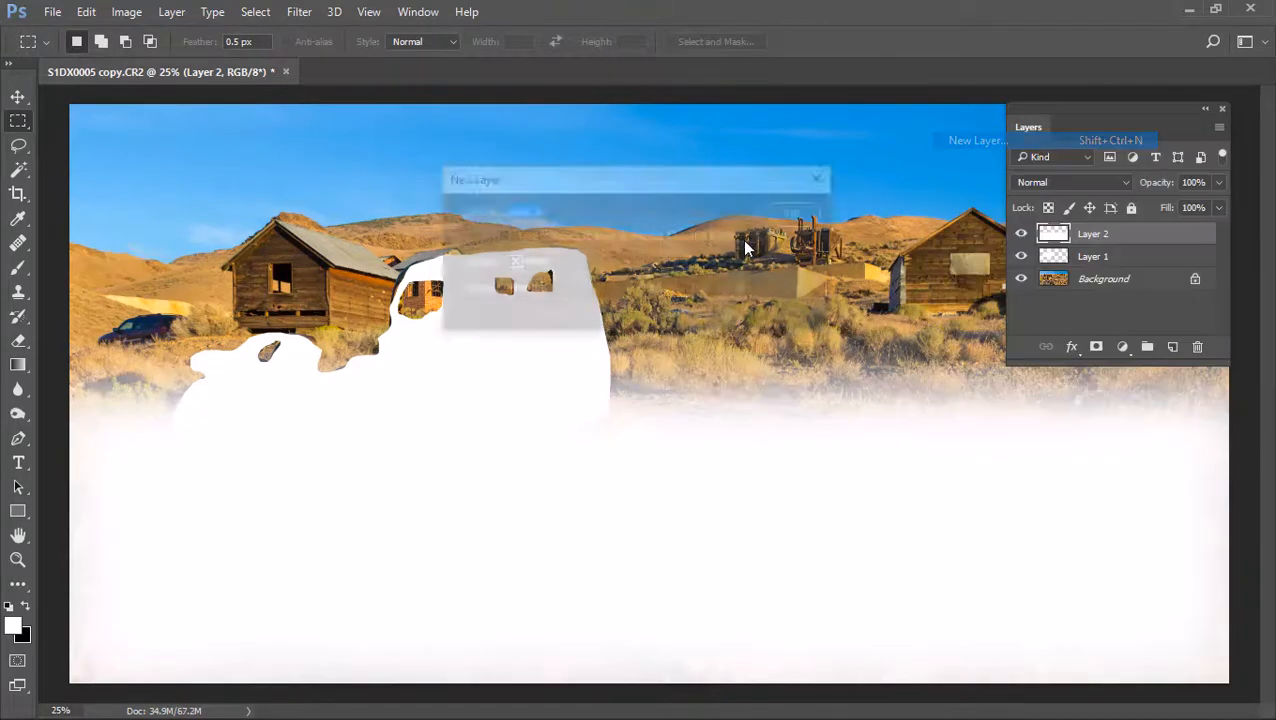
left_click(779, 222)
left_click_drag(1073, 238, 1073, 290)
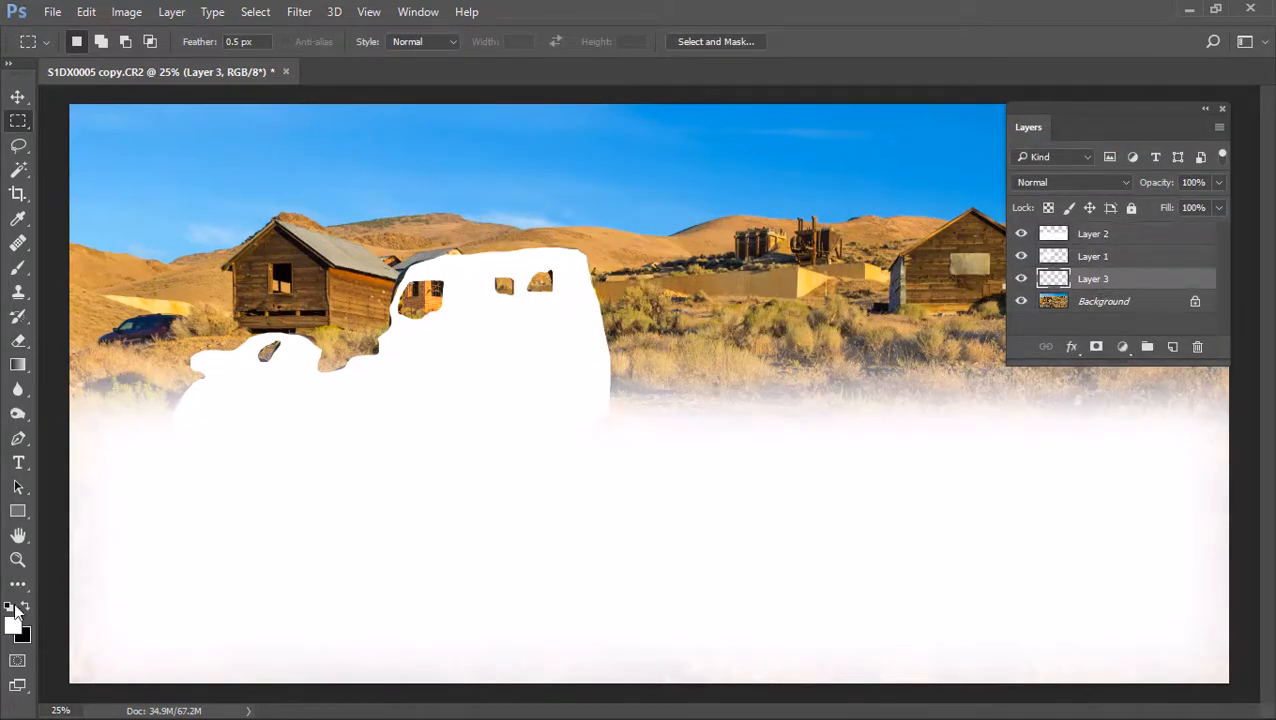
- Reset the colors to their defaults and fill the new layer above the photo with black
left_click(9, 607)
left_click(86, 11)
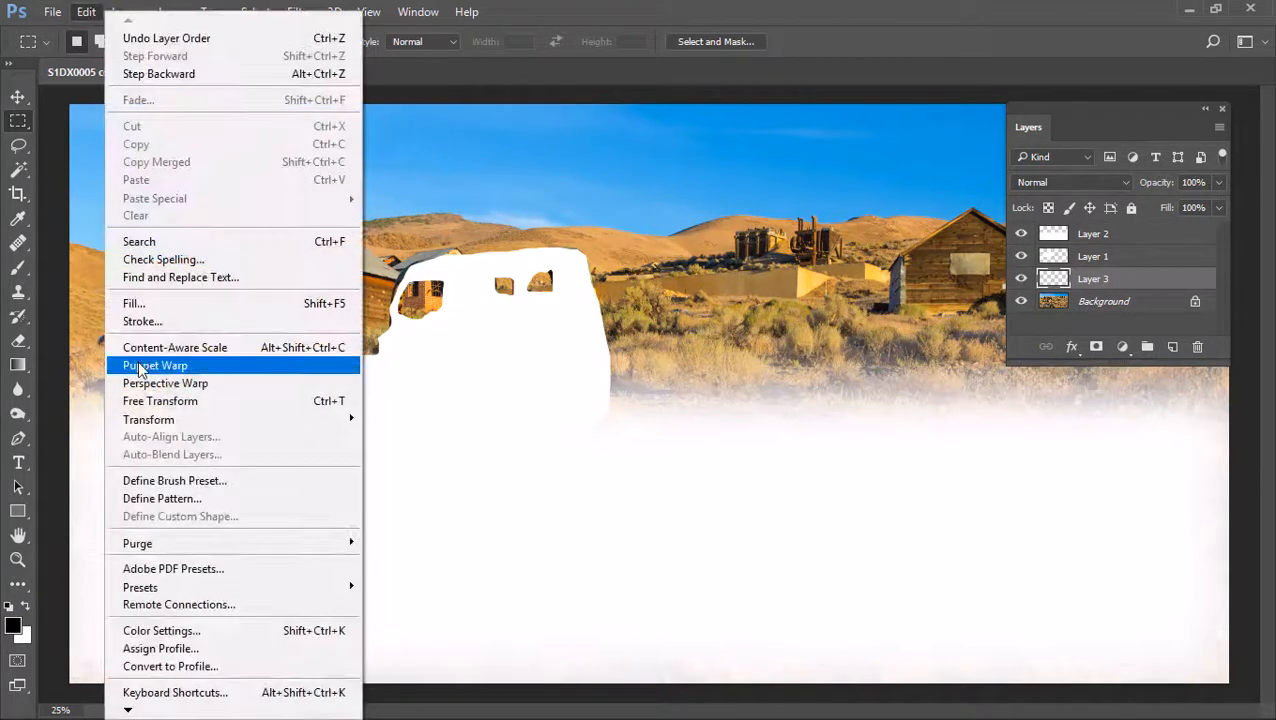
left_click(136, 308)
left_click(447, 393)
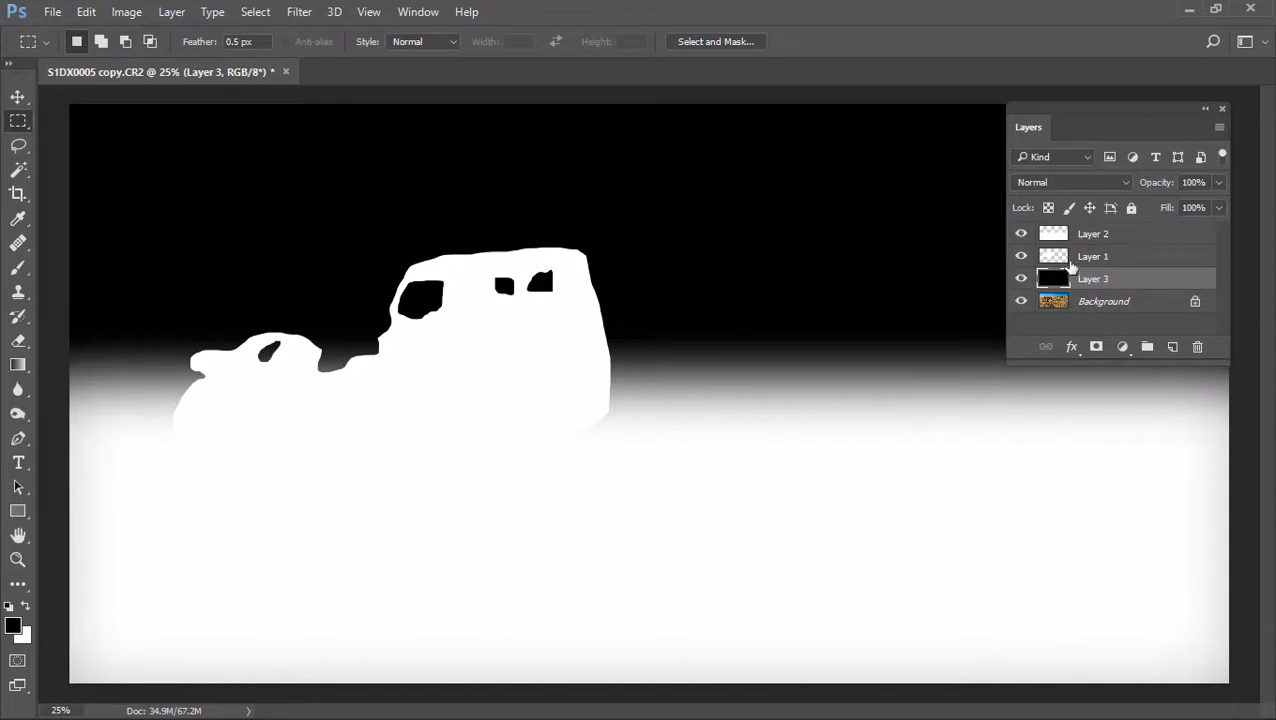
- Paint white on the truck silhouette layer with a 300 px brush, making the area just below the blurred horizon transition solid
left_click(1082, 257)
left_click(17, 270)
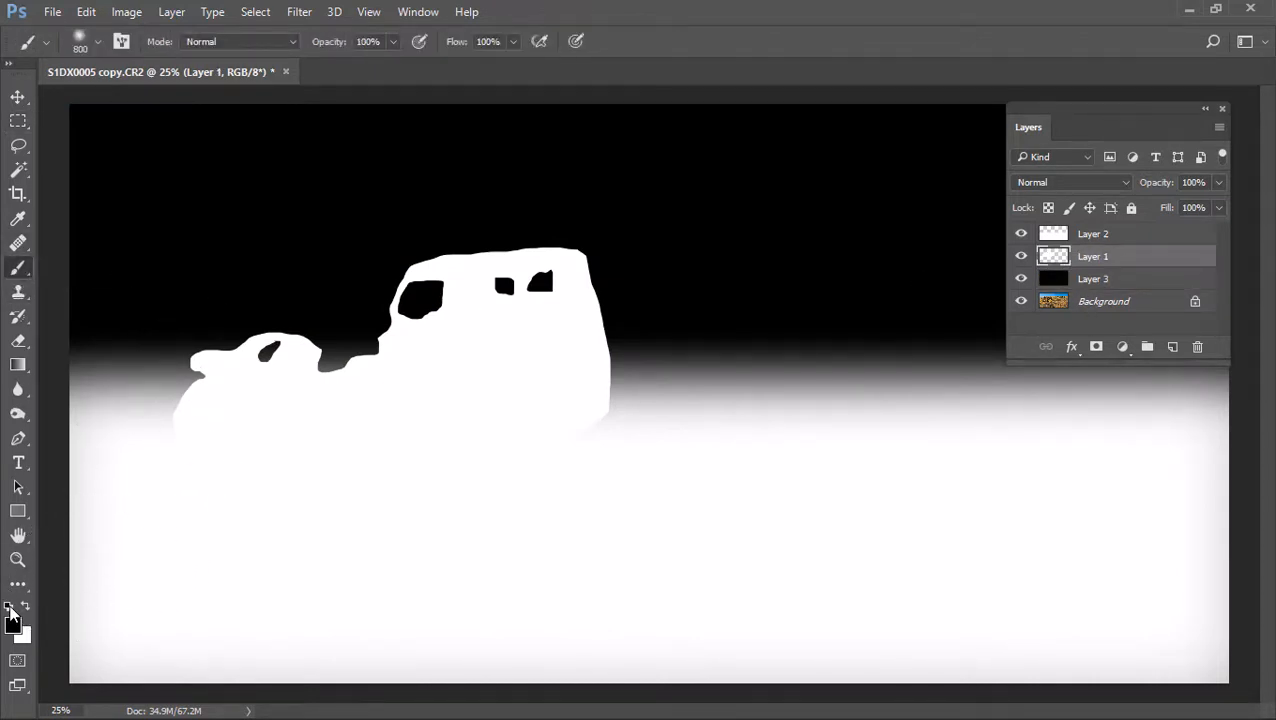
left_click(25, 607)
key("bracketleft")
key("bracketleft")
key("bracketleft")
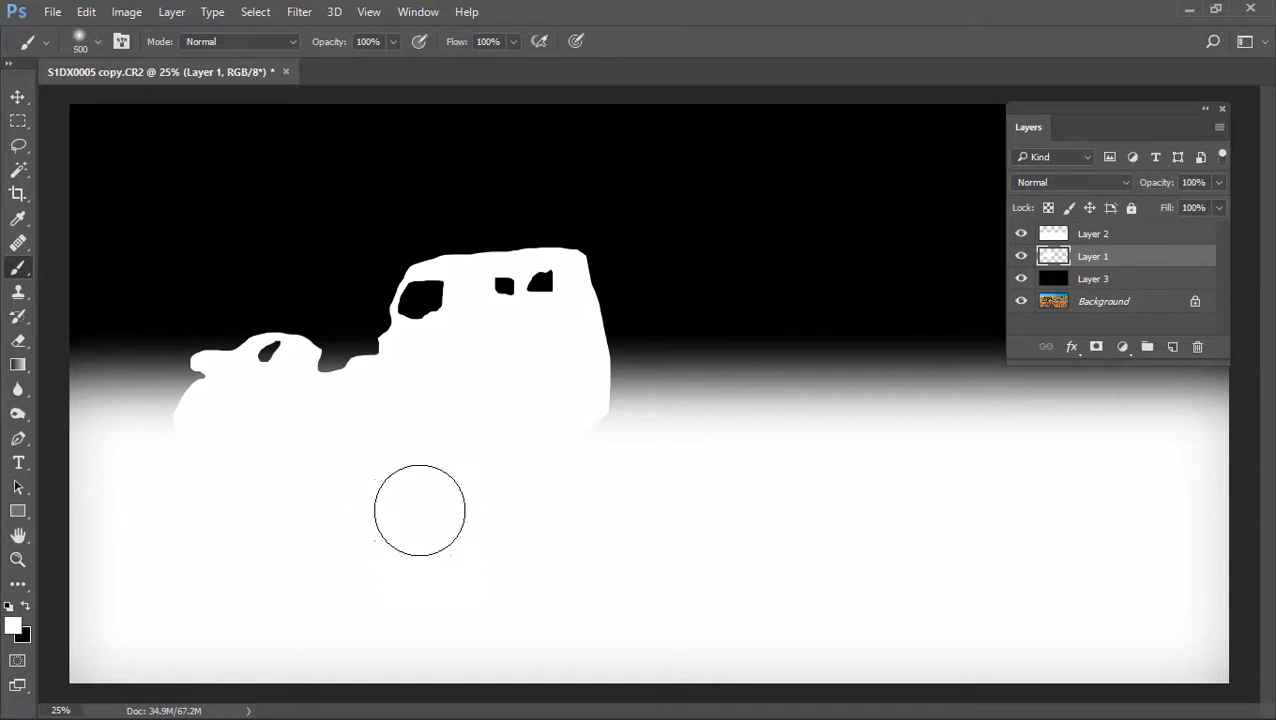
key("bracketleft")
key("bracketleft")
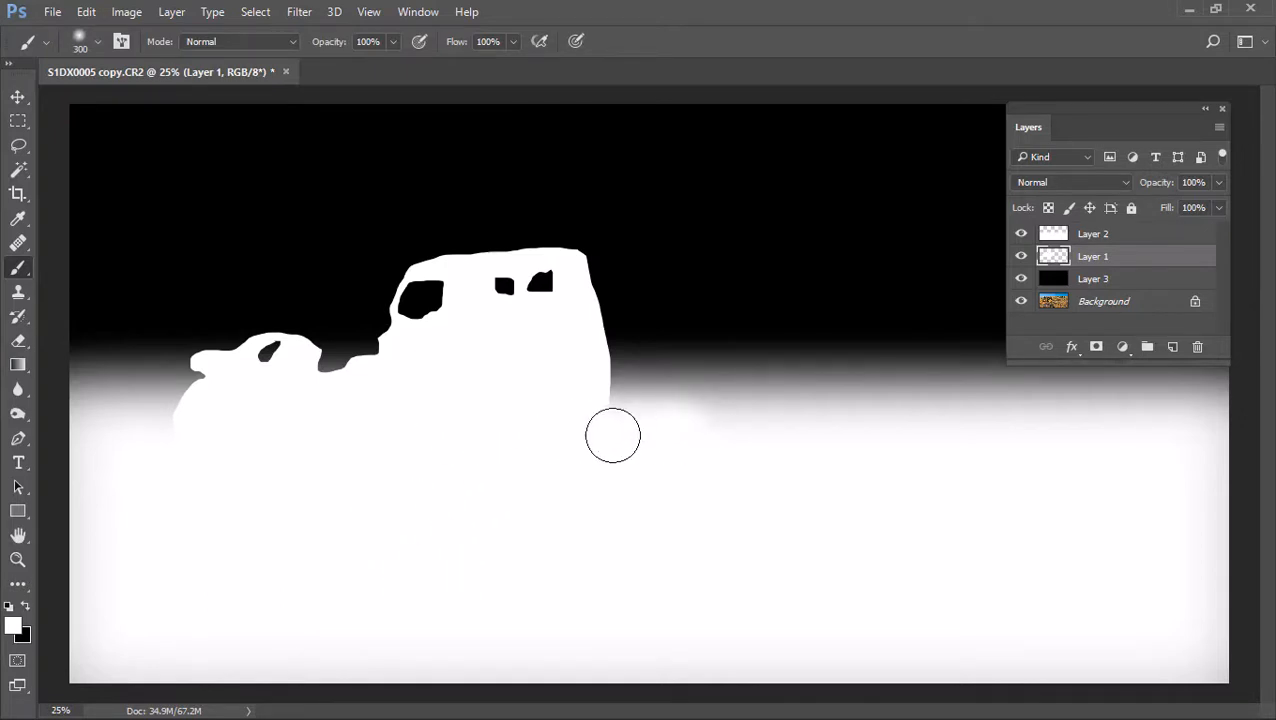
mouse_move(613, 435)
left_mouse_down()
mouse_move(752, 439)
mouse_move(87, 440)
mouse_move(1245, 438)
mouse_move(146, 436)
mouse_move(1210, 422)
left_mouse_up()
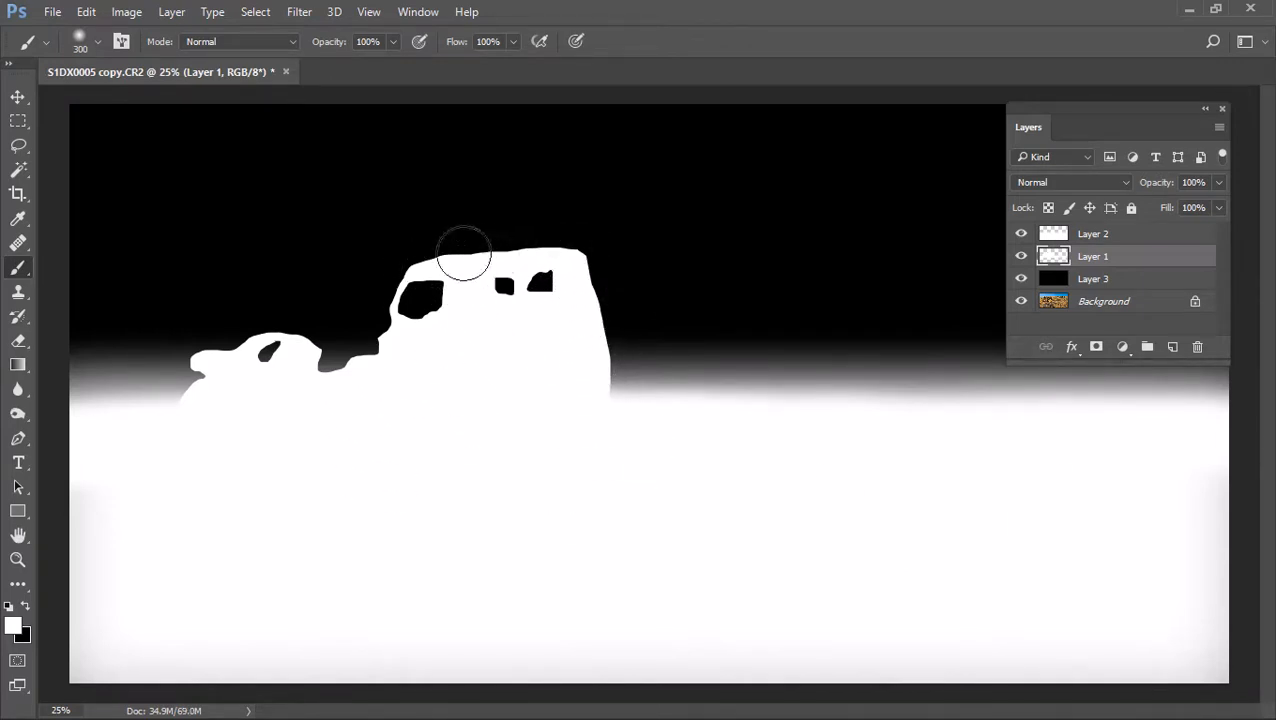
left_click(380, 352)
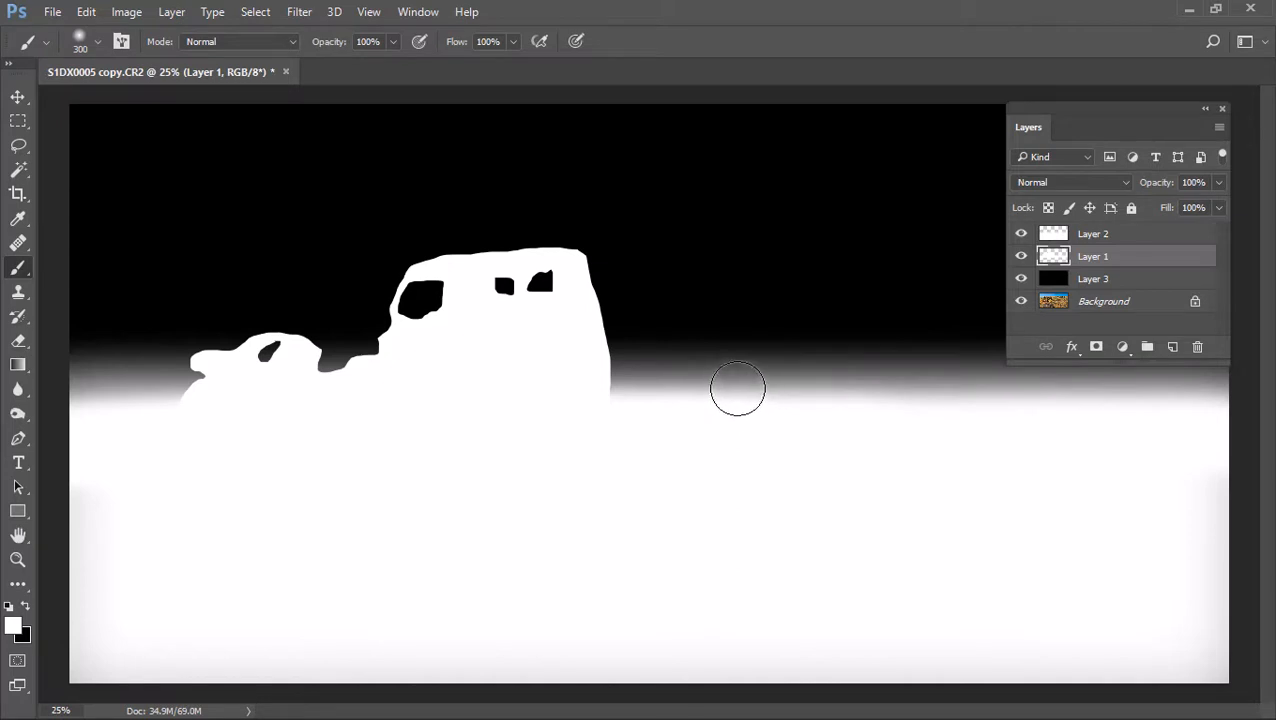
- Delete the three mask-building layers above the background photo
left_click(1114, 280, "shift")
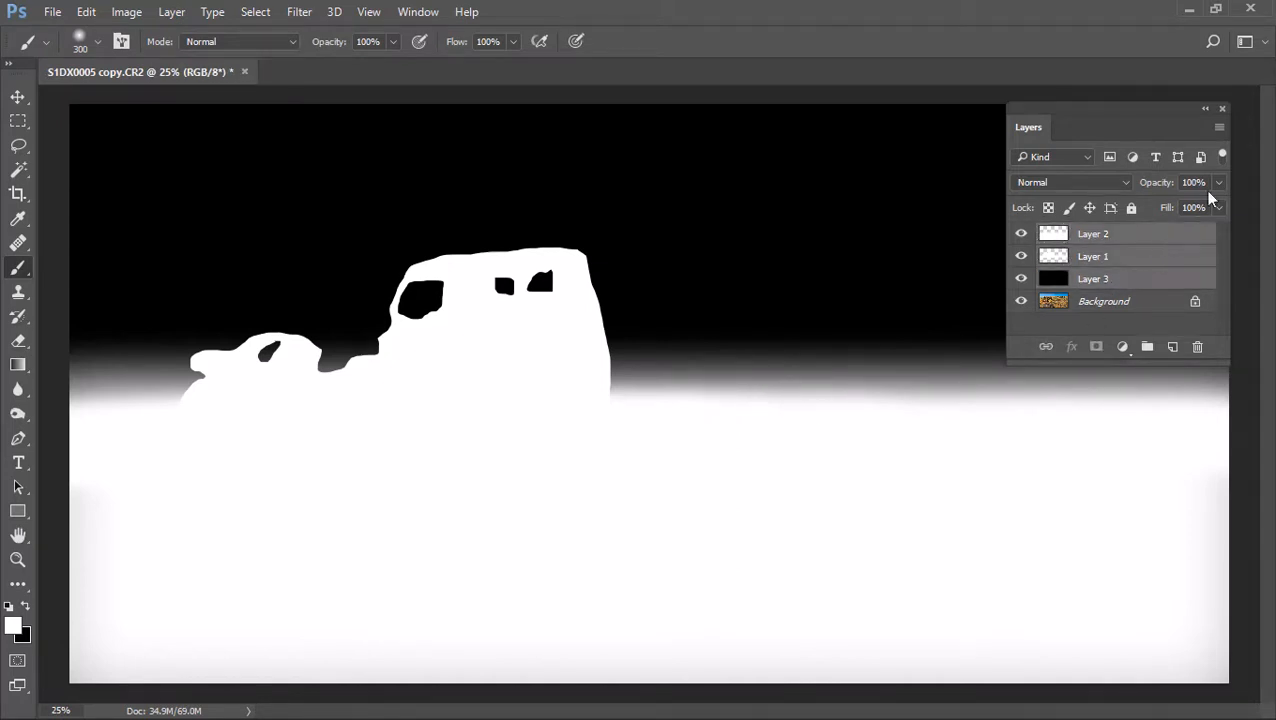
left_click(1218, 128)
left_click(1065, 205)
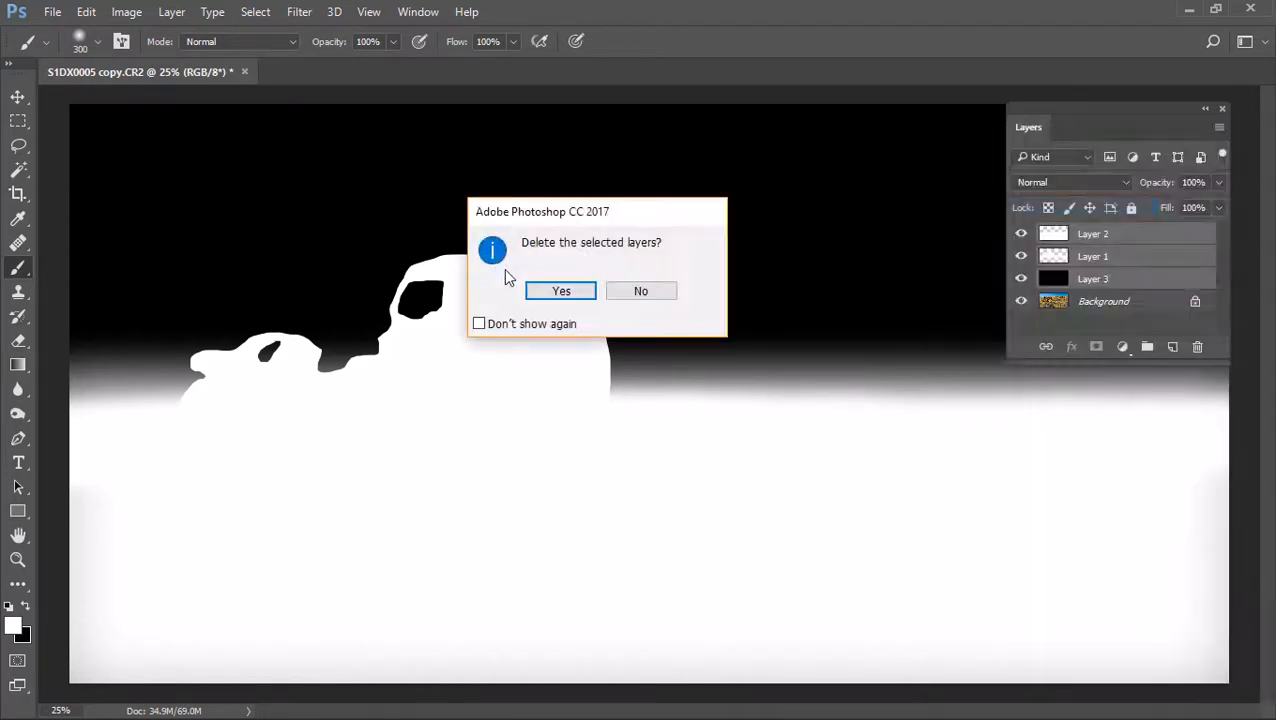
left_click(559, 291)
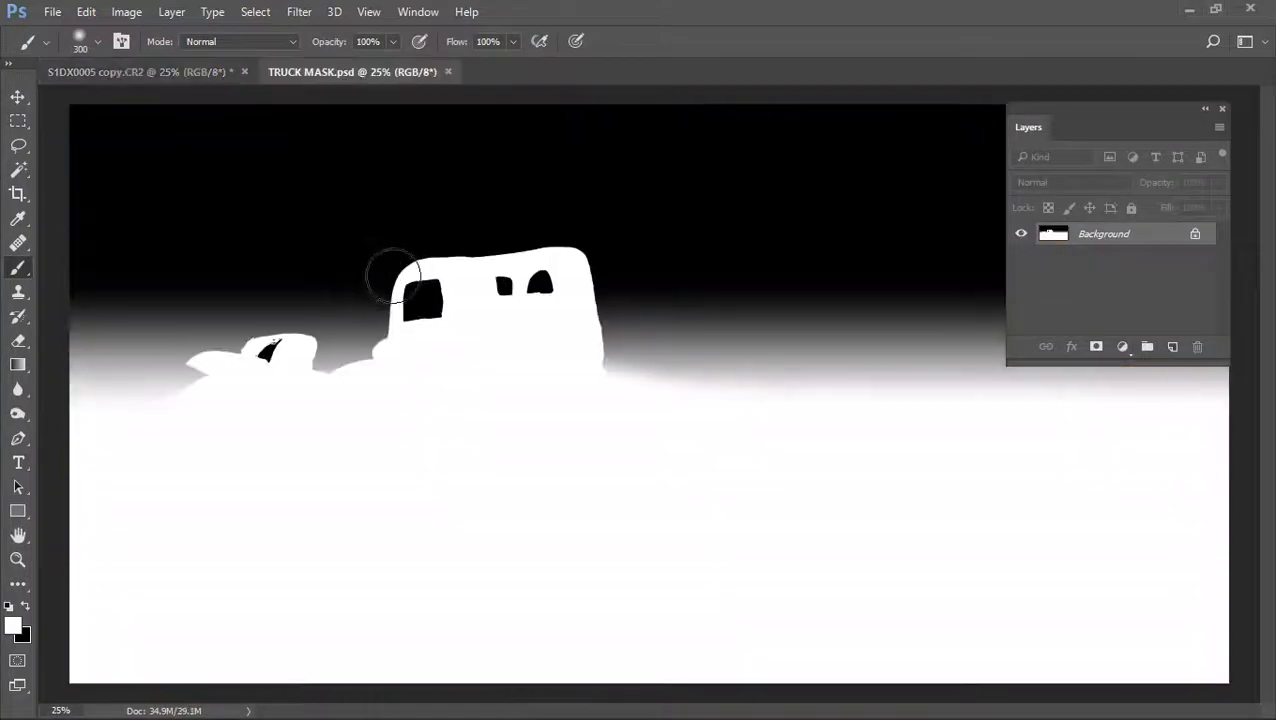
- Cut the entire image out of TRUCK MASK.psd and close that file without saving
left_click(256, 12)
left_click(261, 35)
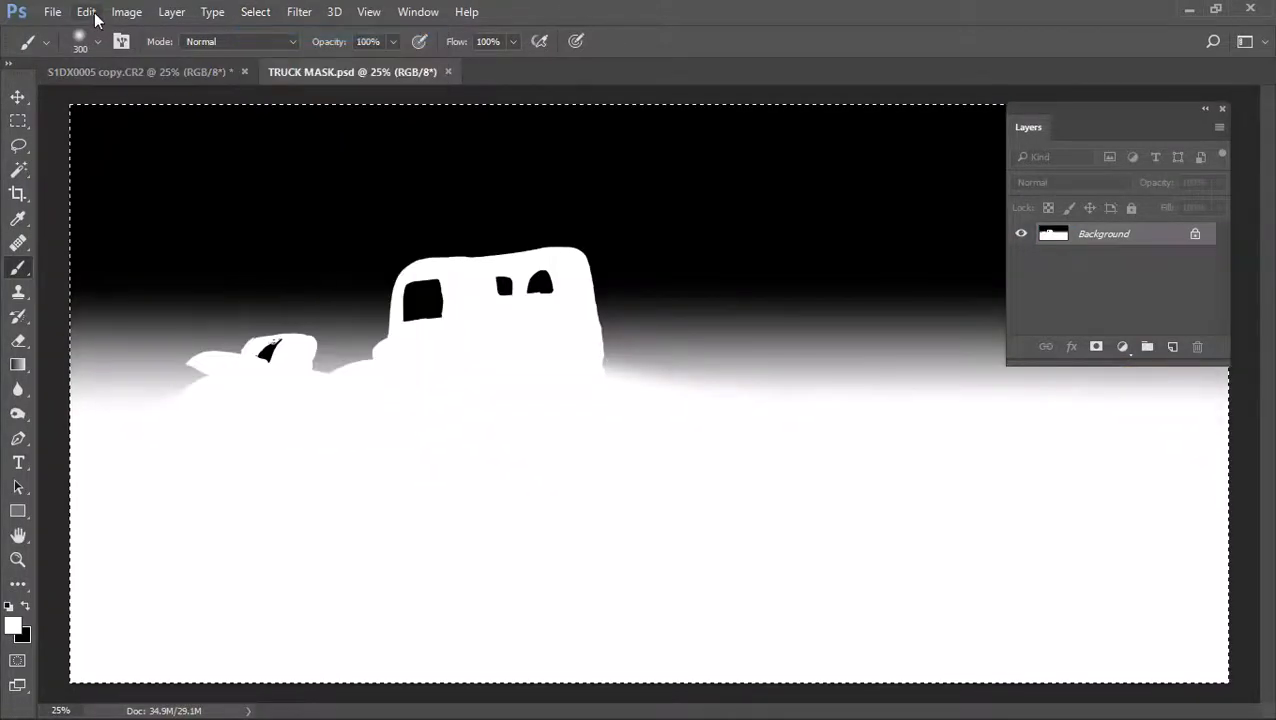
left_click(86, 12)
left_click(141, 126)
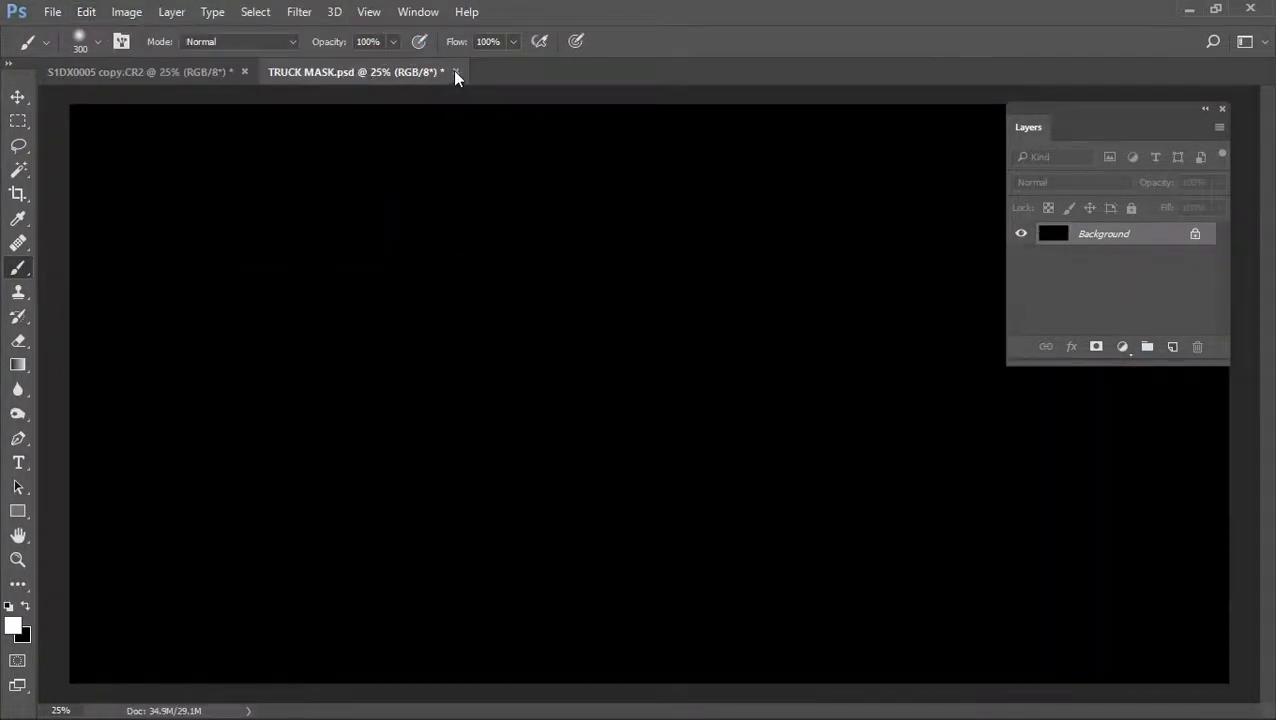
left_click(454, 71)
left_click(638, 292)
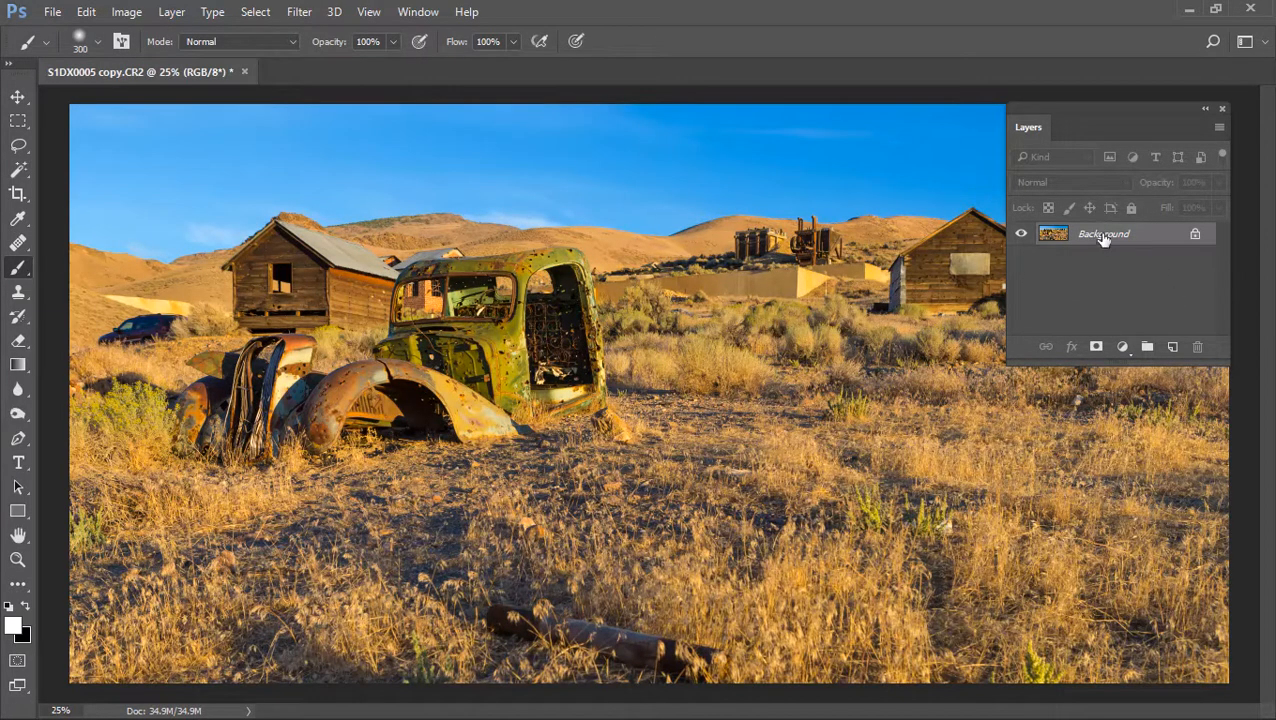
- Convert the locked background photo into a regular layer with the default settings
right_click(1101, 238)
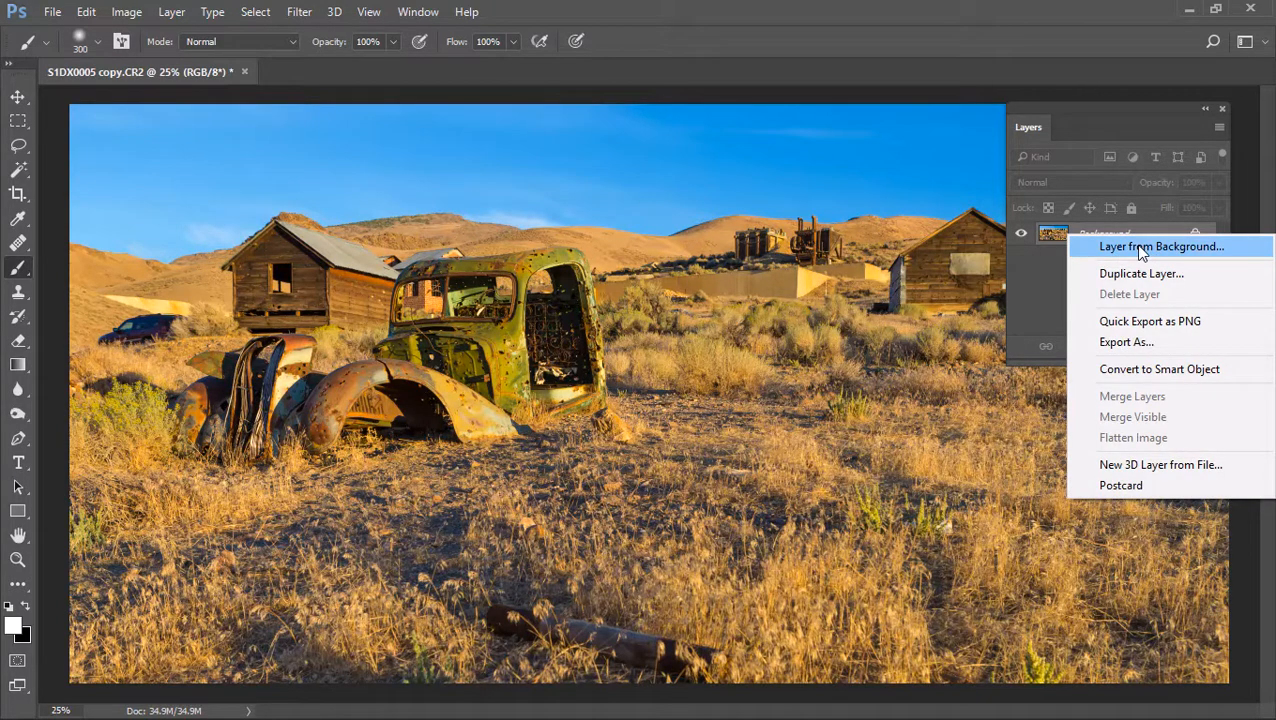
left_click(1141, 247)
key("Return")
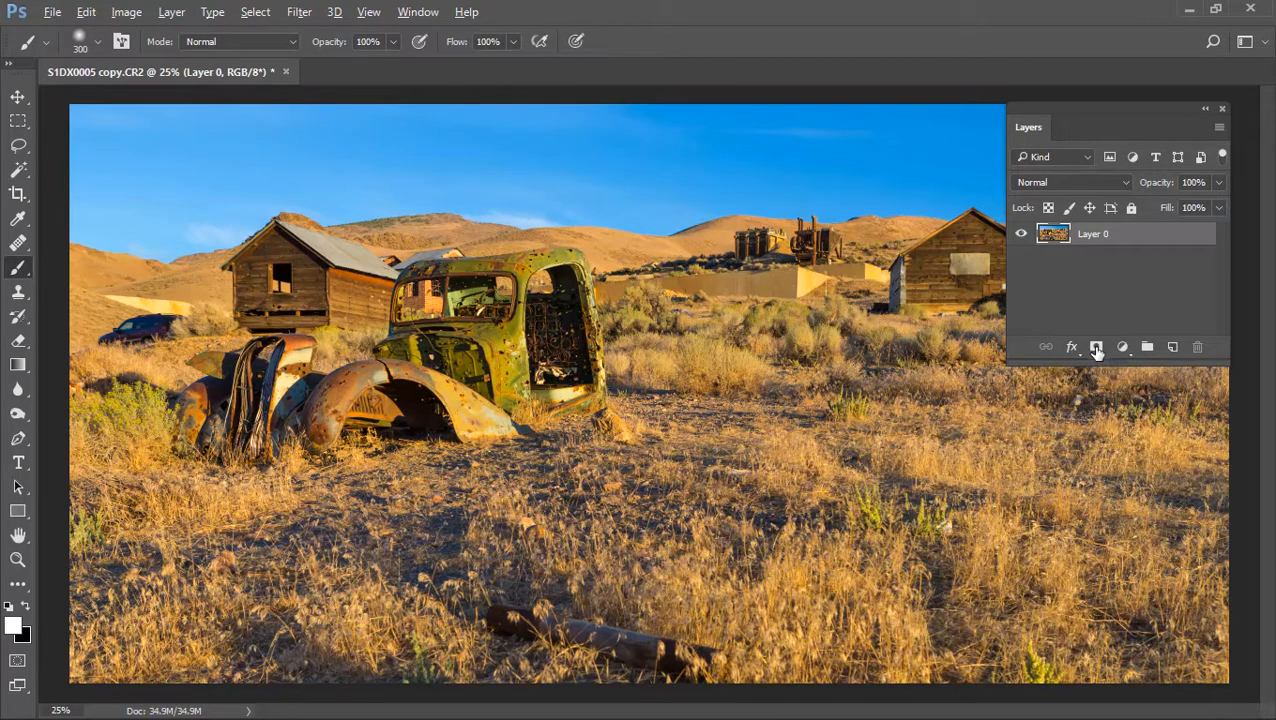
- Add a black layer mask to Layer 0, paste the cut truck mask into it, deselect, and return to the photo view
left_click(1096, 348, "alt")
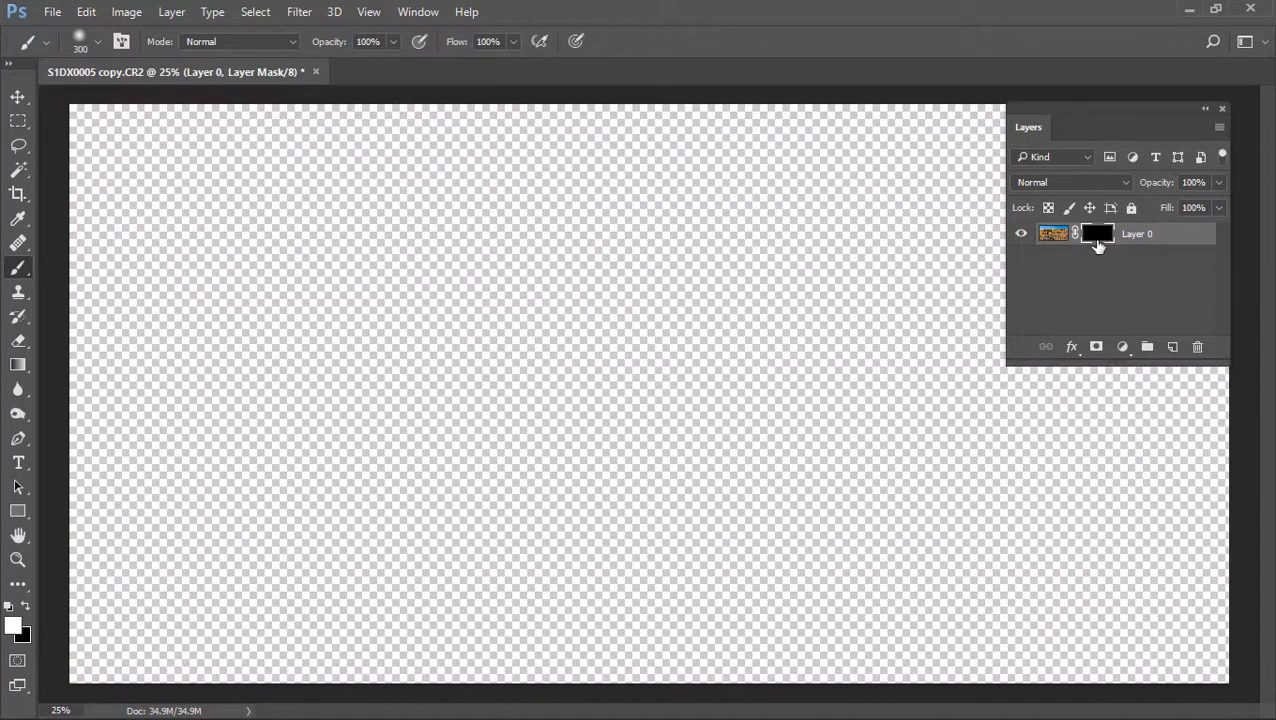
left_click(1097, 235, "alt")
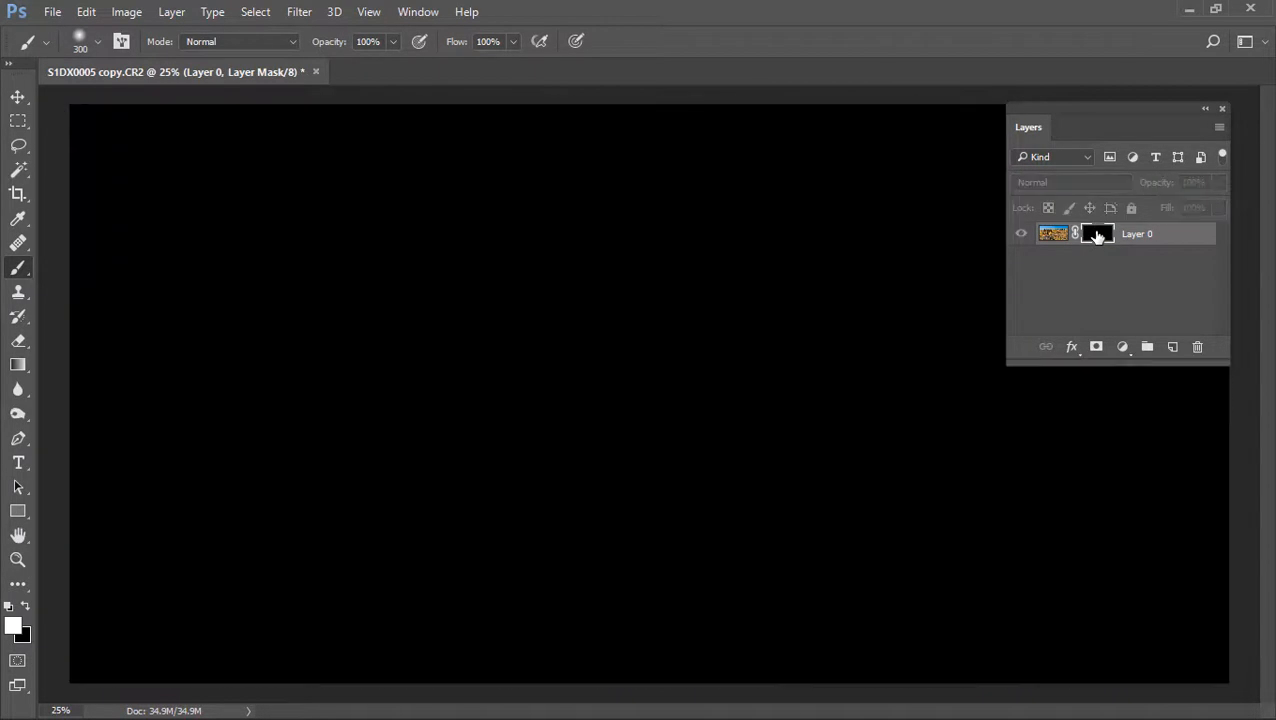
left_click(86, 11)
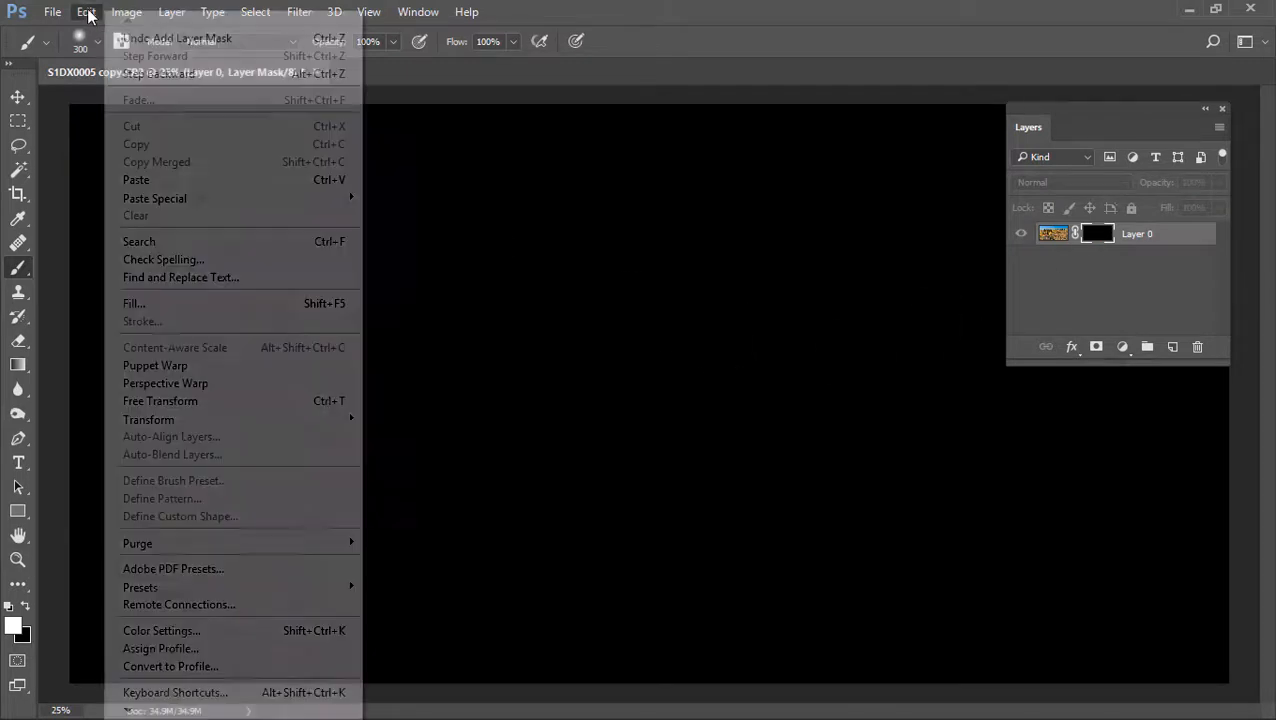
left_click(127, 178)
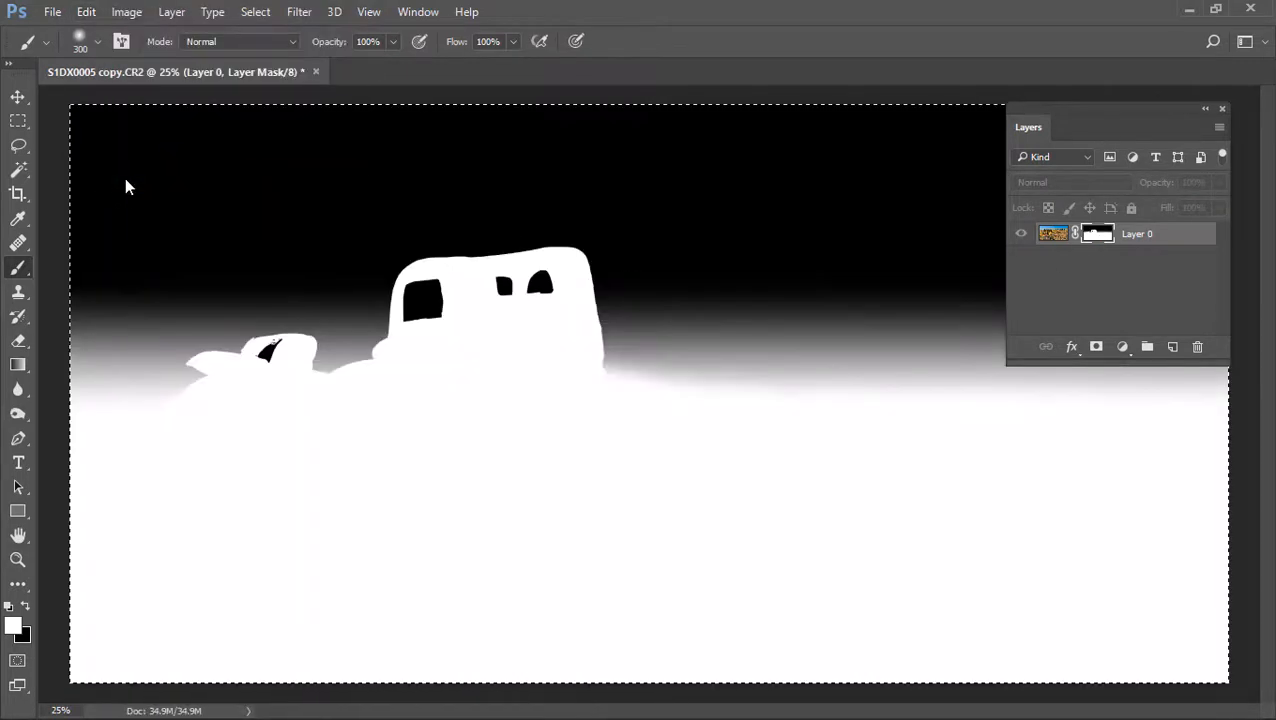
left_click(256, 12)
left_click(268, 50)
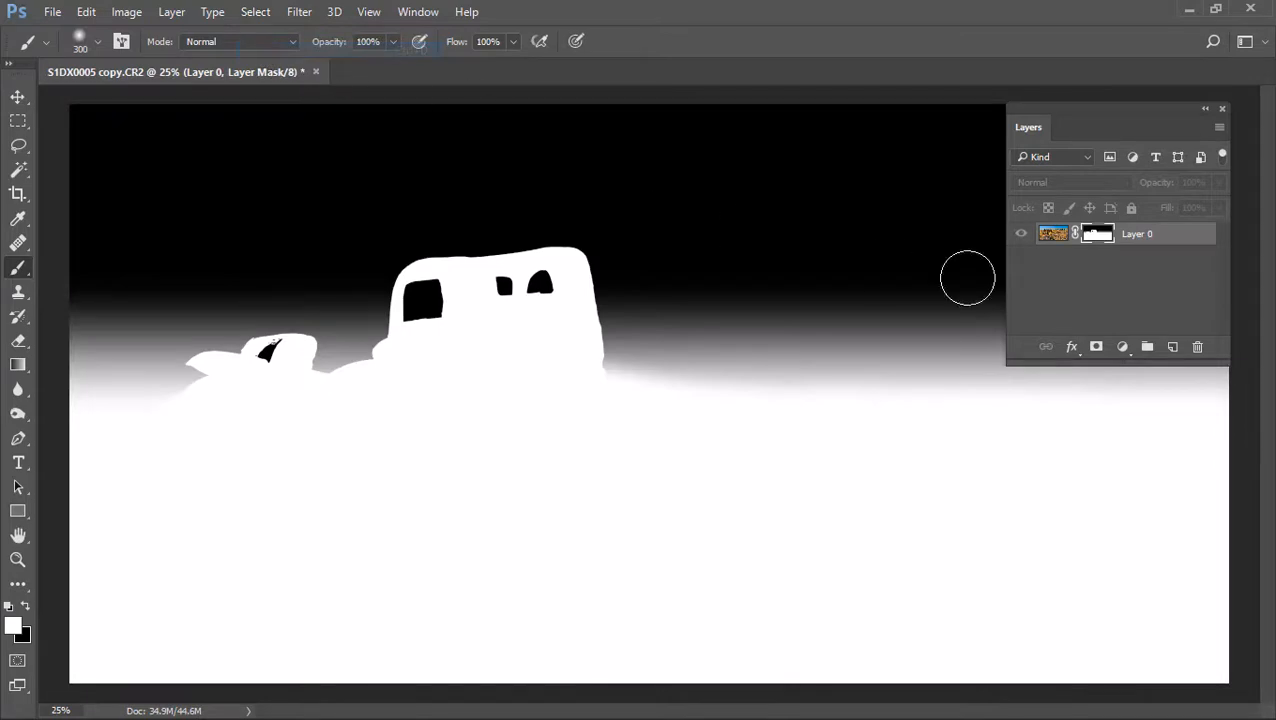
left_click(1052, 236)
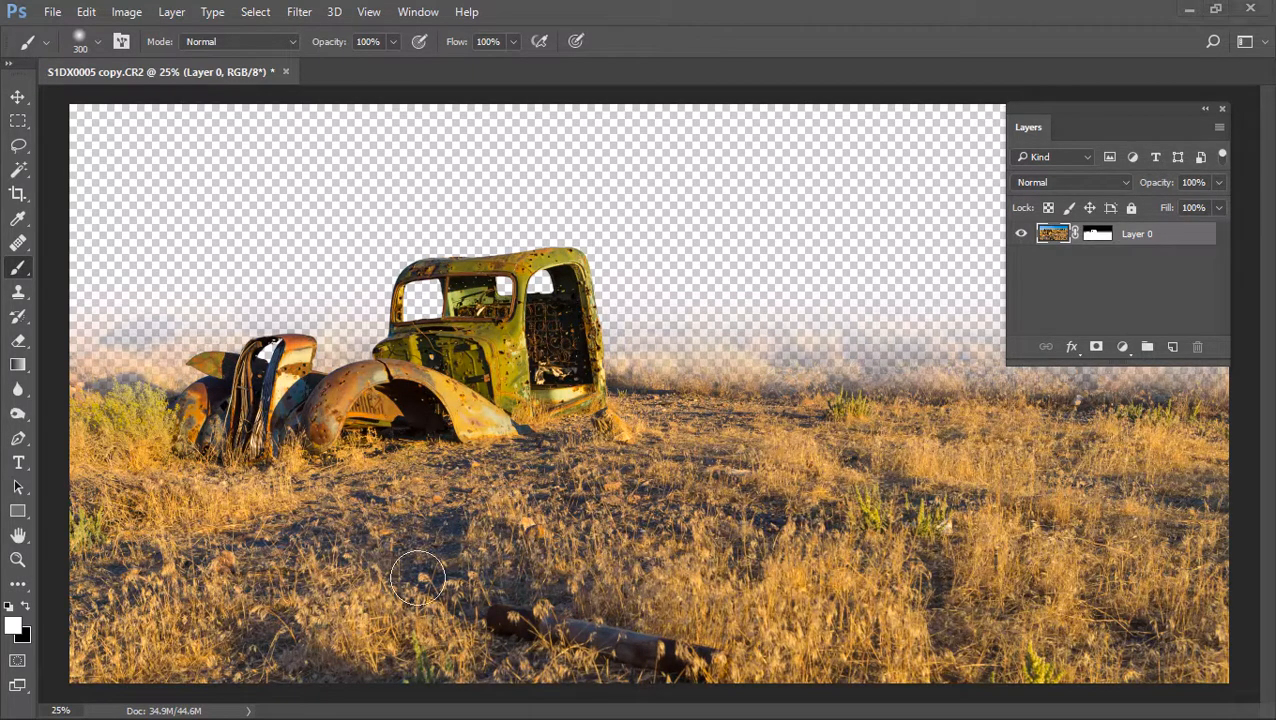
- Switch to Adobe Bridge and duplicate S1DX0005 copy.CR2 in the PART II folder
key("super")
left_click(298, 706)
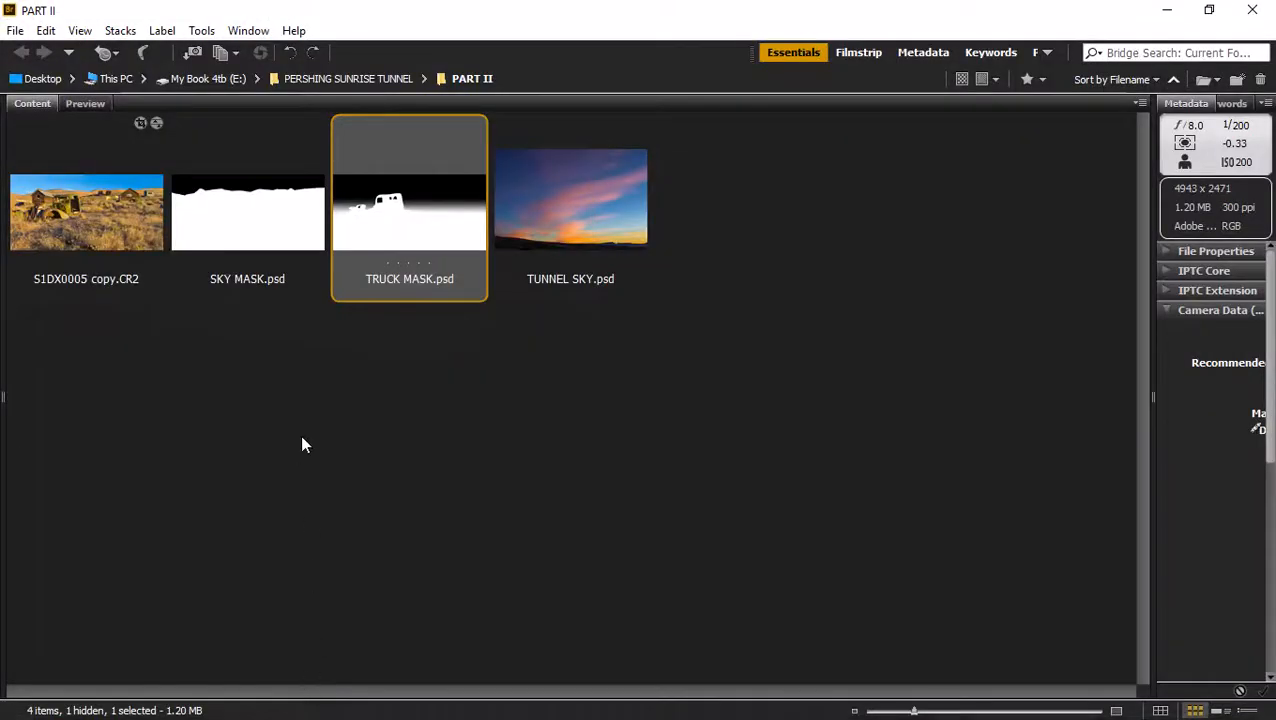
left_click(104, 206)
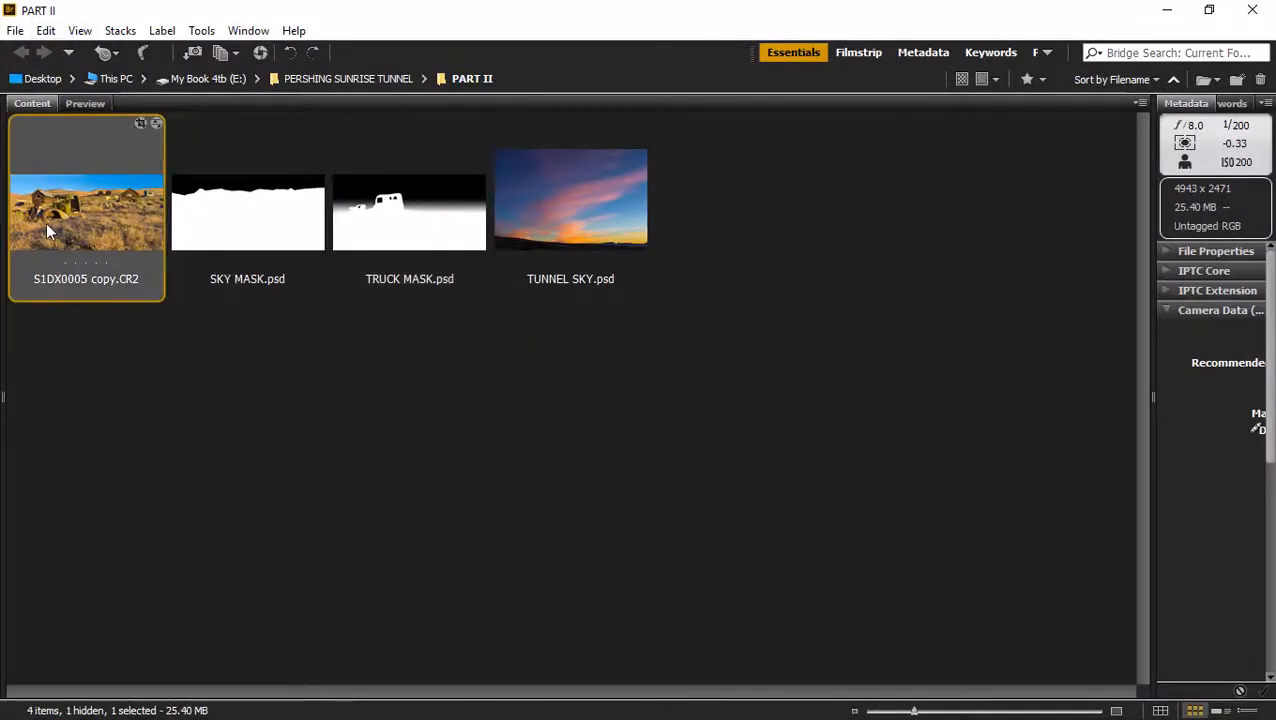
left_click(46, 30)
left_click(69, 150)
left_click(106, 216)
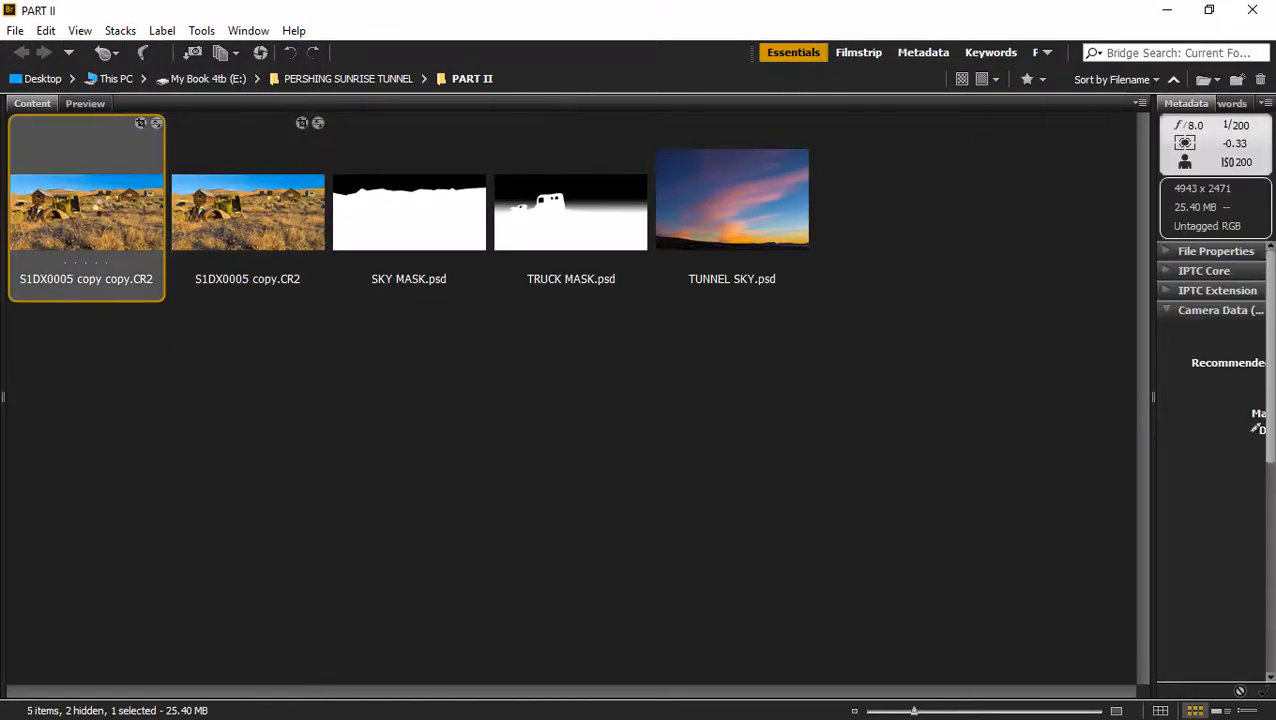
- Open S1DX0005 copy copy.CR2 in Camera Raw, set its exposure to -1.25, and open it in Photoshop
double_click(100, 205)
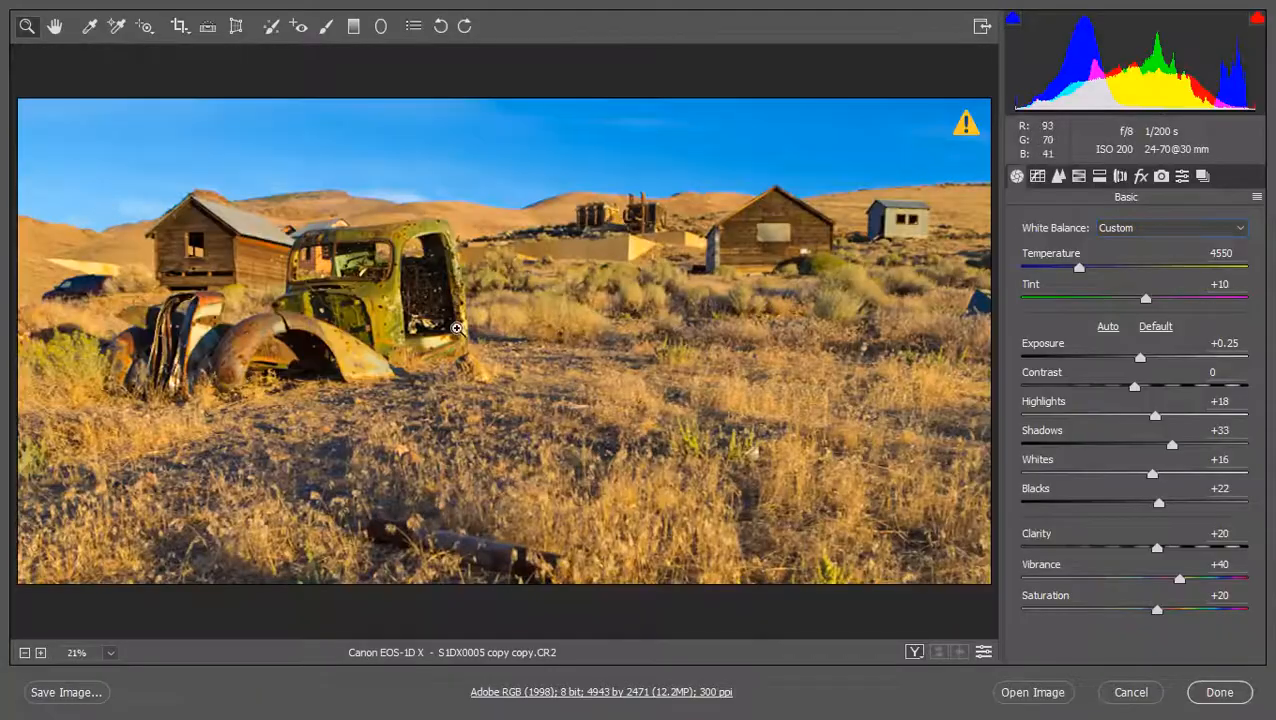
left_click_drag(1140, 364, 1106, 361)
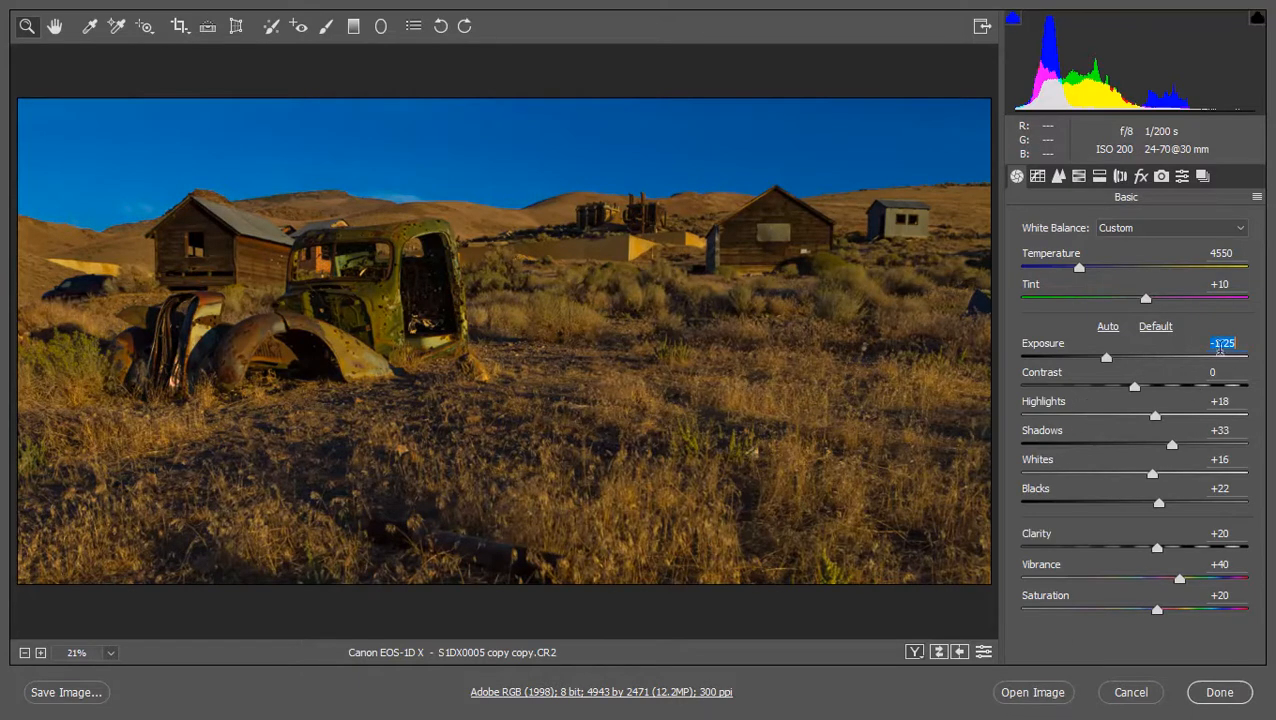
left_click(1025, 693)
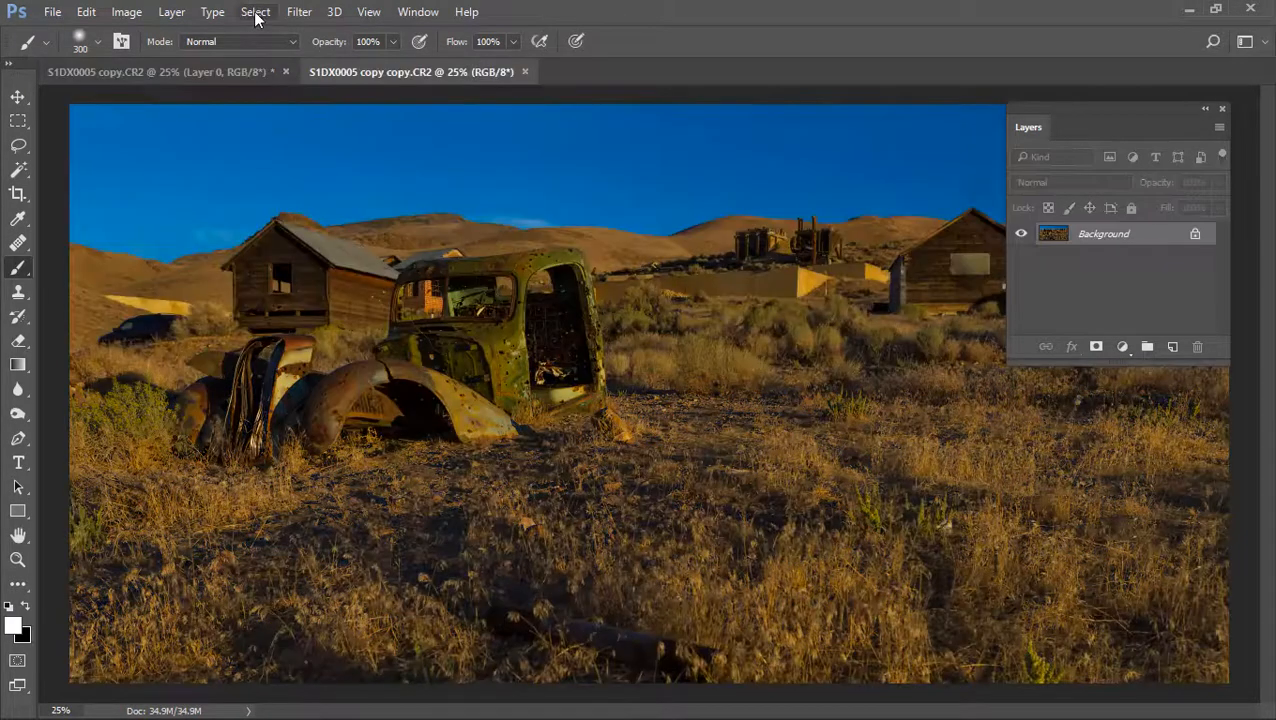
- Cut the entire image out of S1DX0005 copy copy.CR2 and close that file without saving
left_click(255, 12)
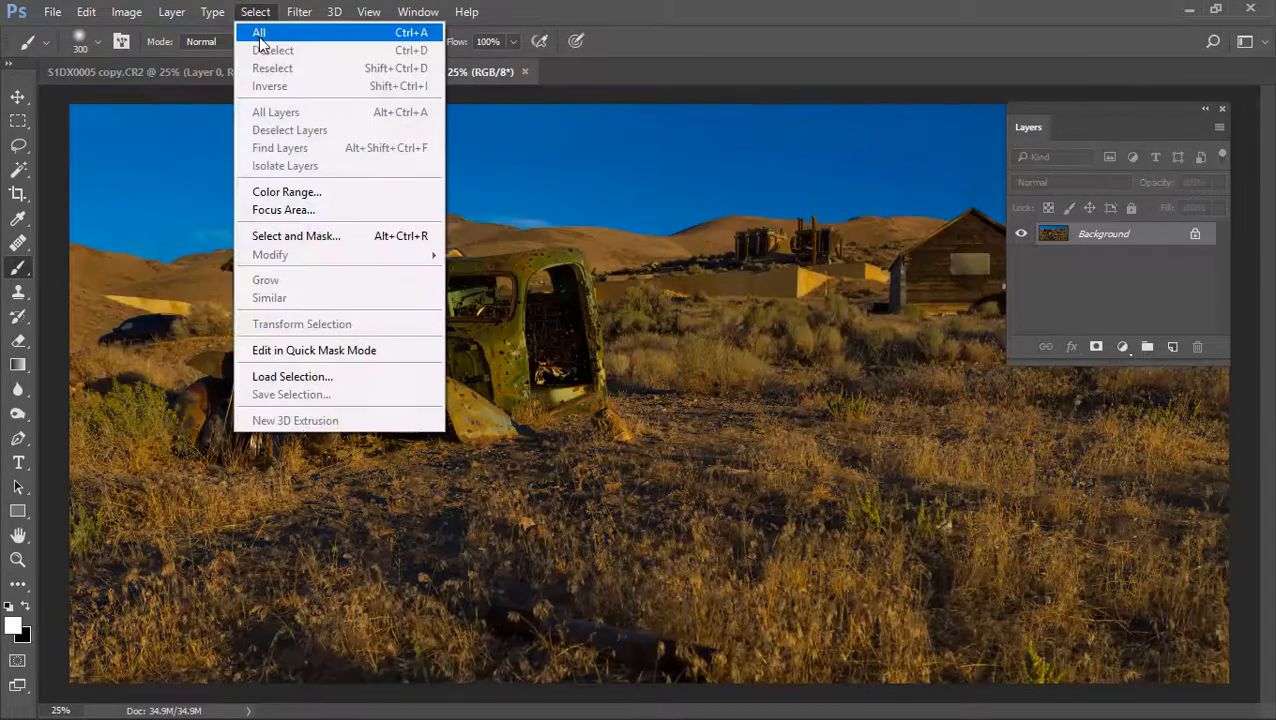
left_click(258, 31)
left_click(88, 12)
left_click(120, 123)
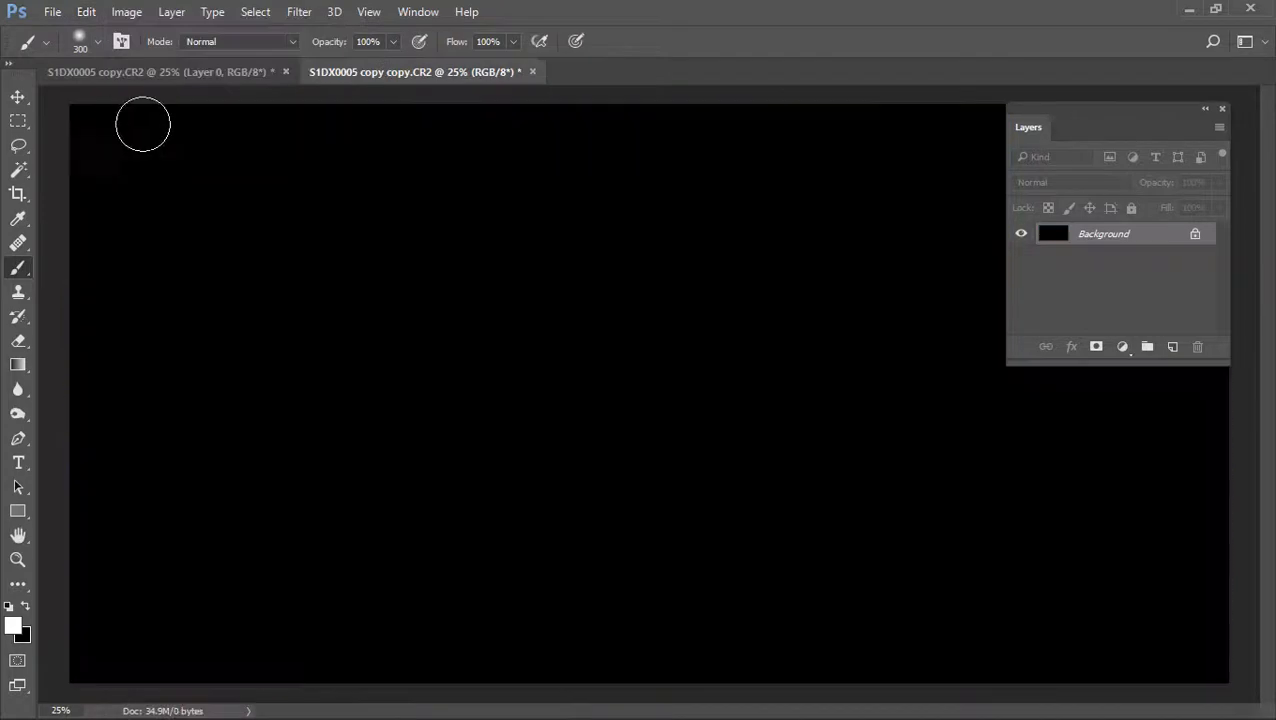
left_click(533, 73)
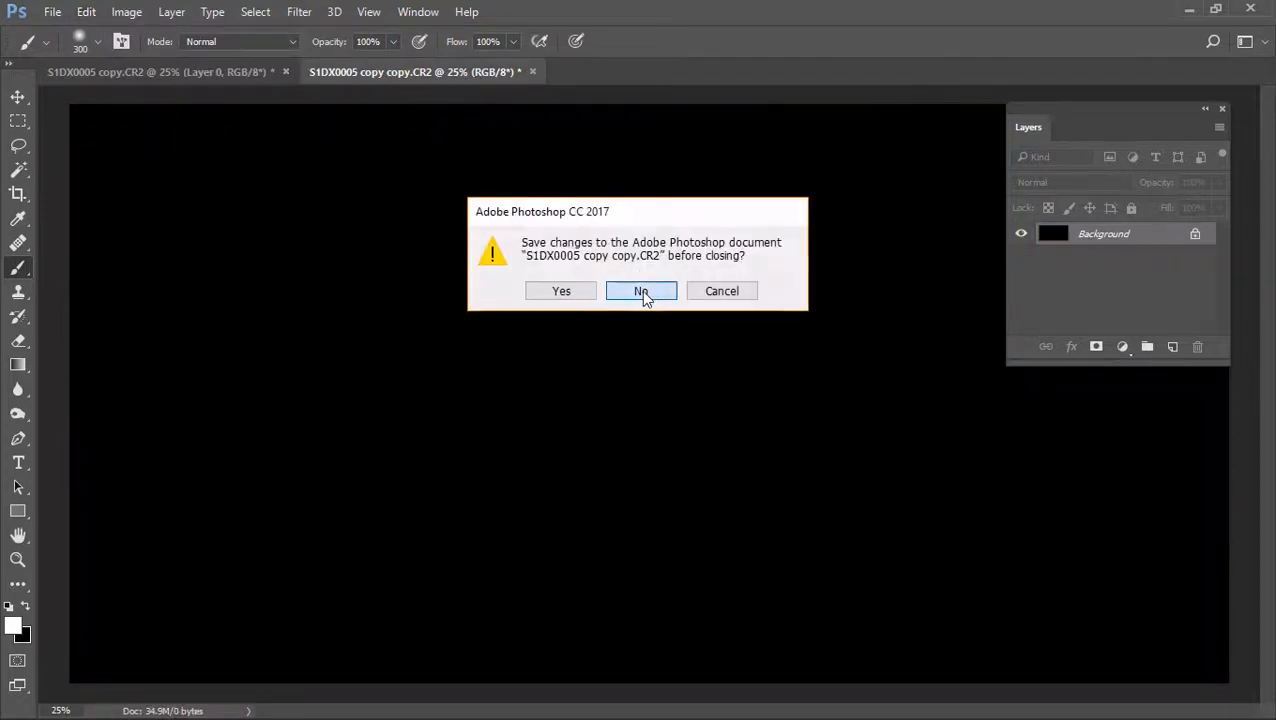
left_click(643, 291)
- Paste the darkened photo as a new layer and move it below the masked truck layer
left_click(86, 13)
left_click(125, 177)
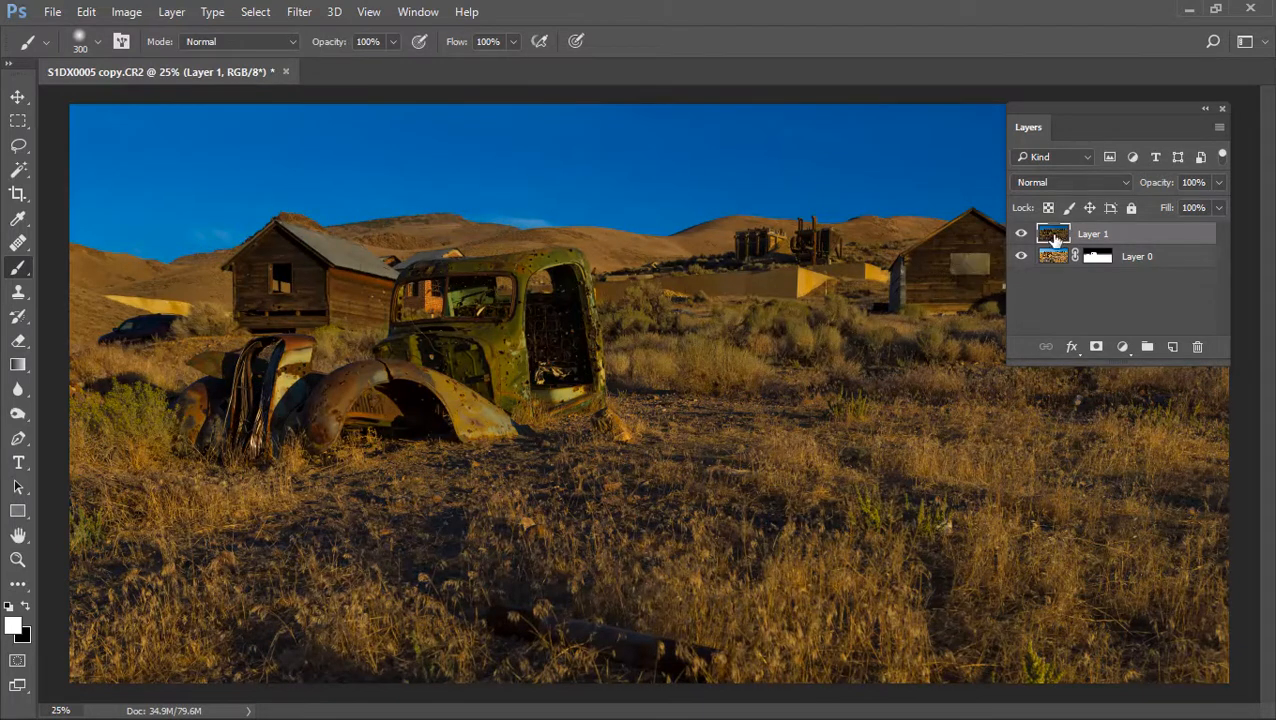
left_click_drag(1052, 238, 1046, 277)
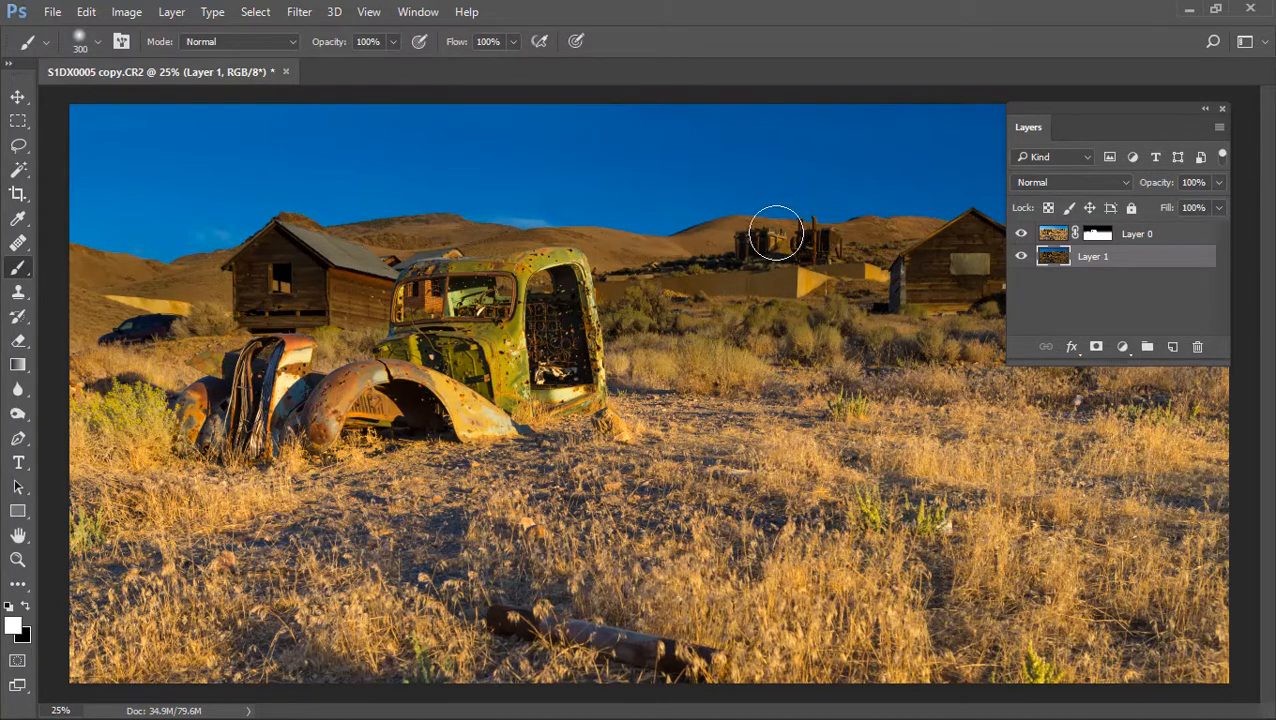
left_click(18, 172)
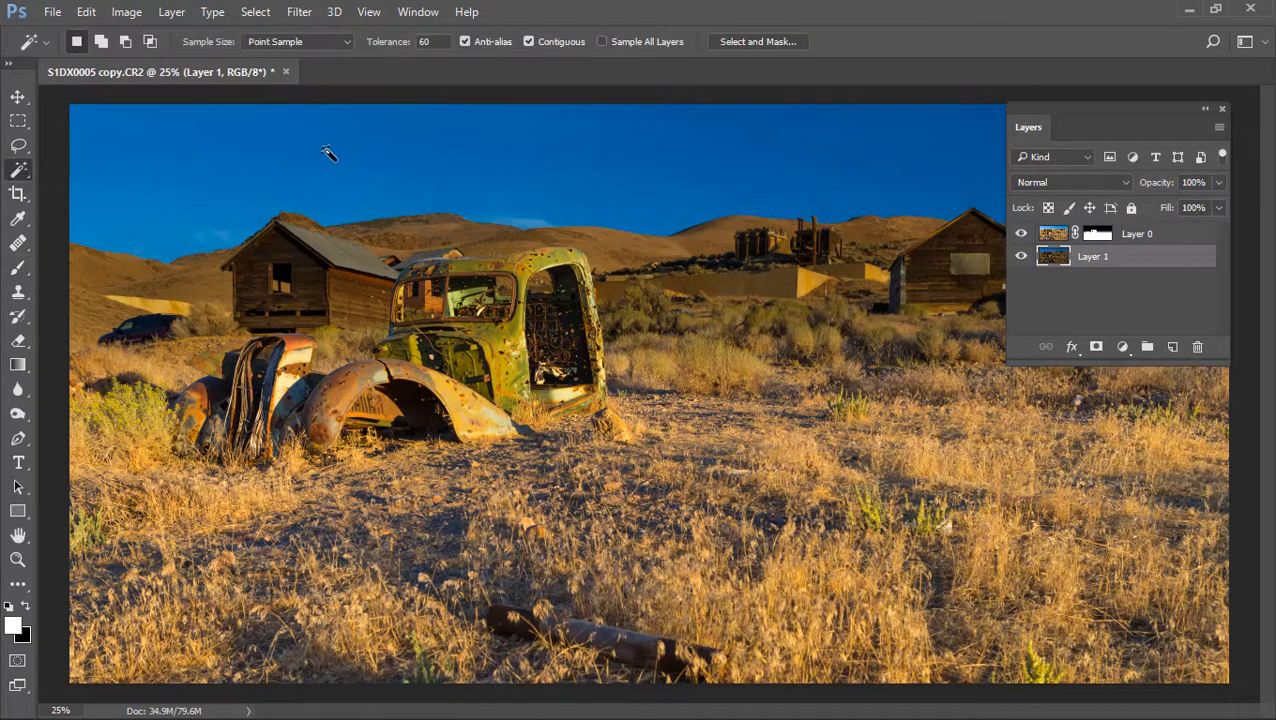
left_click(349, 152)
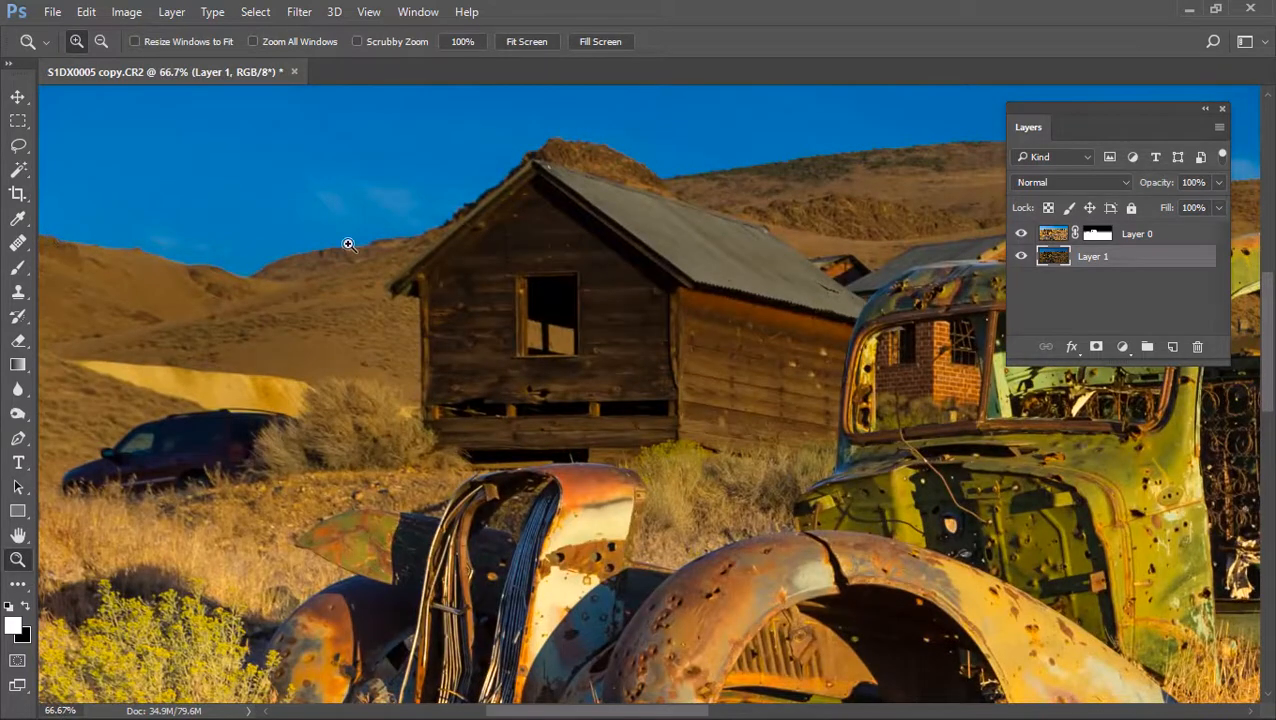
left_click(532, 41)
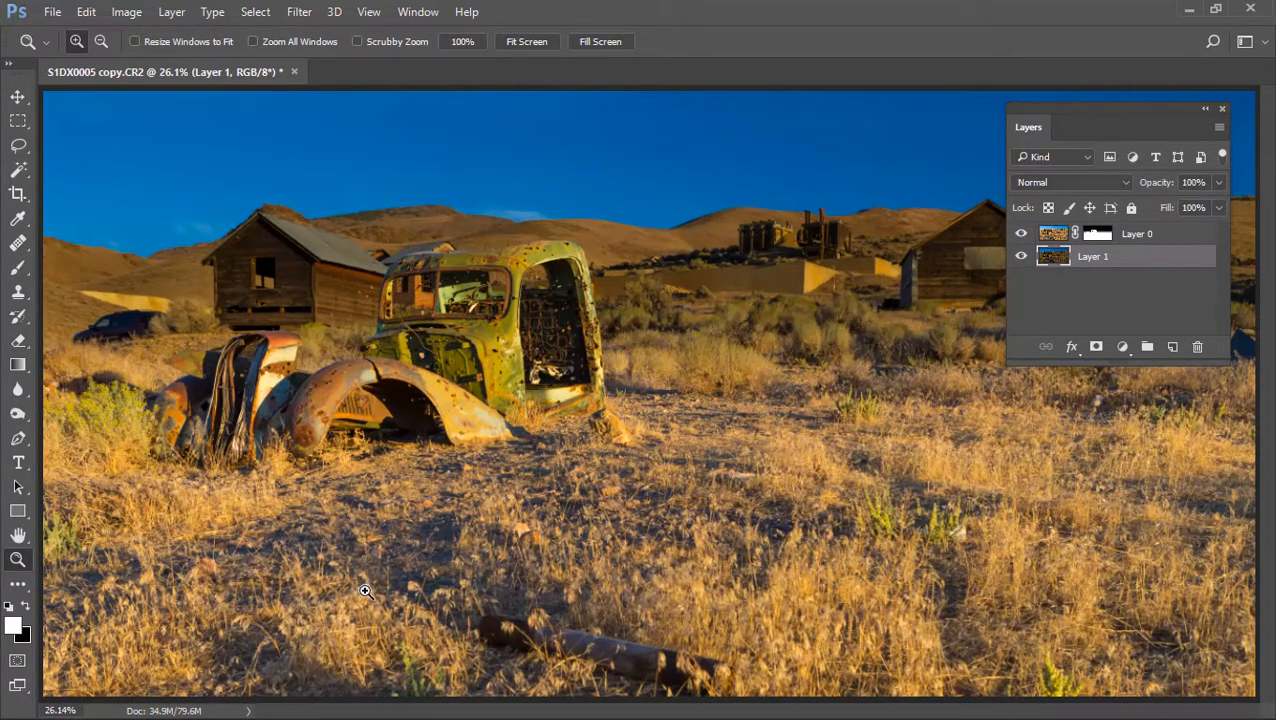
- Switch to Adobe Bridge and open SKY MASK.psd in Photoshop
key("super")
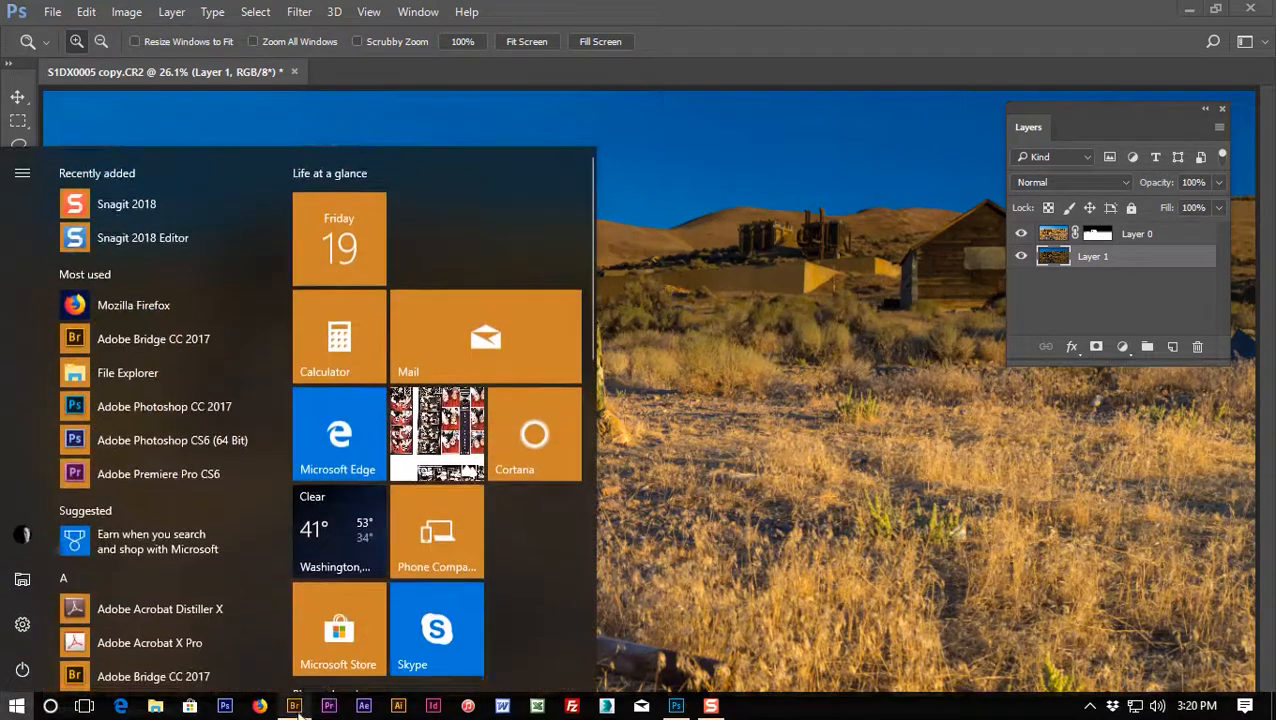
left_click(296, 707)
double_click(394, 193)
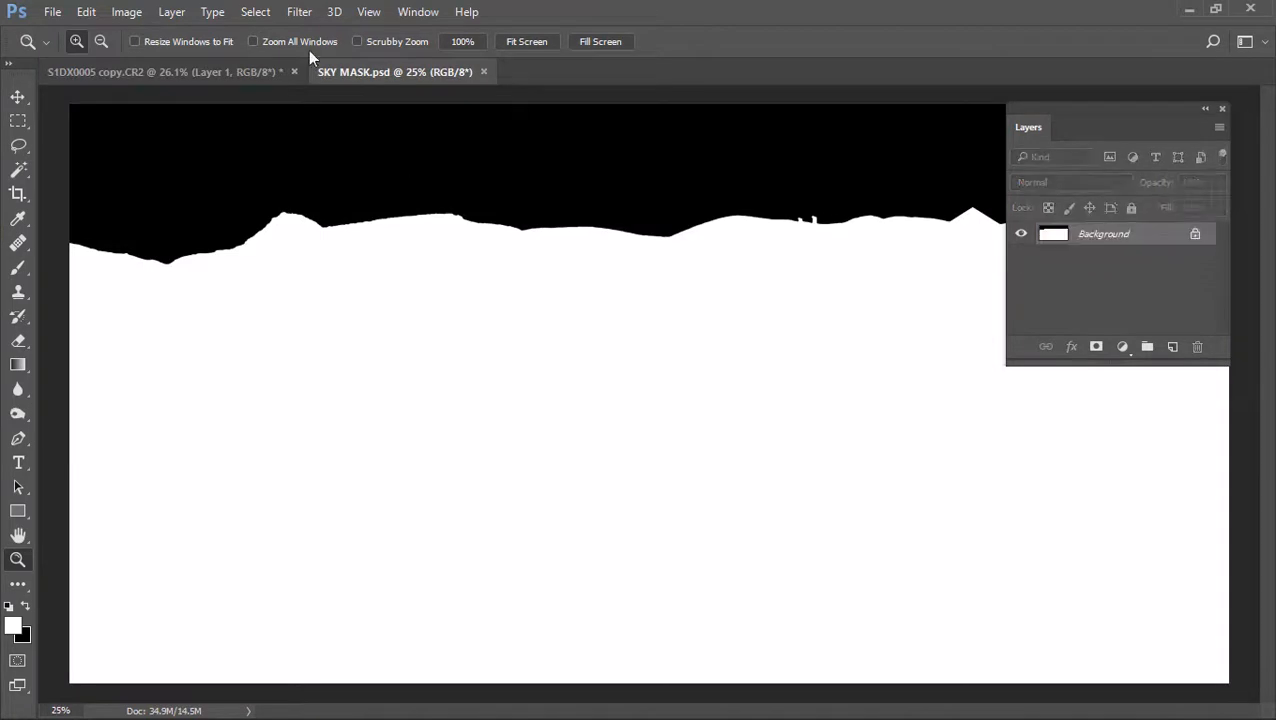
- Cut the entire image out of SKY MASK.psd and close that file without saving
left_click(256, 12)
left_click(259, 32)
left_click(86, 12)
left_click(125, 127)
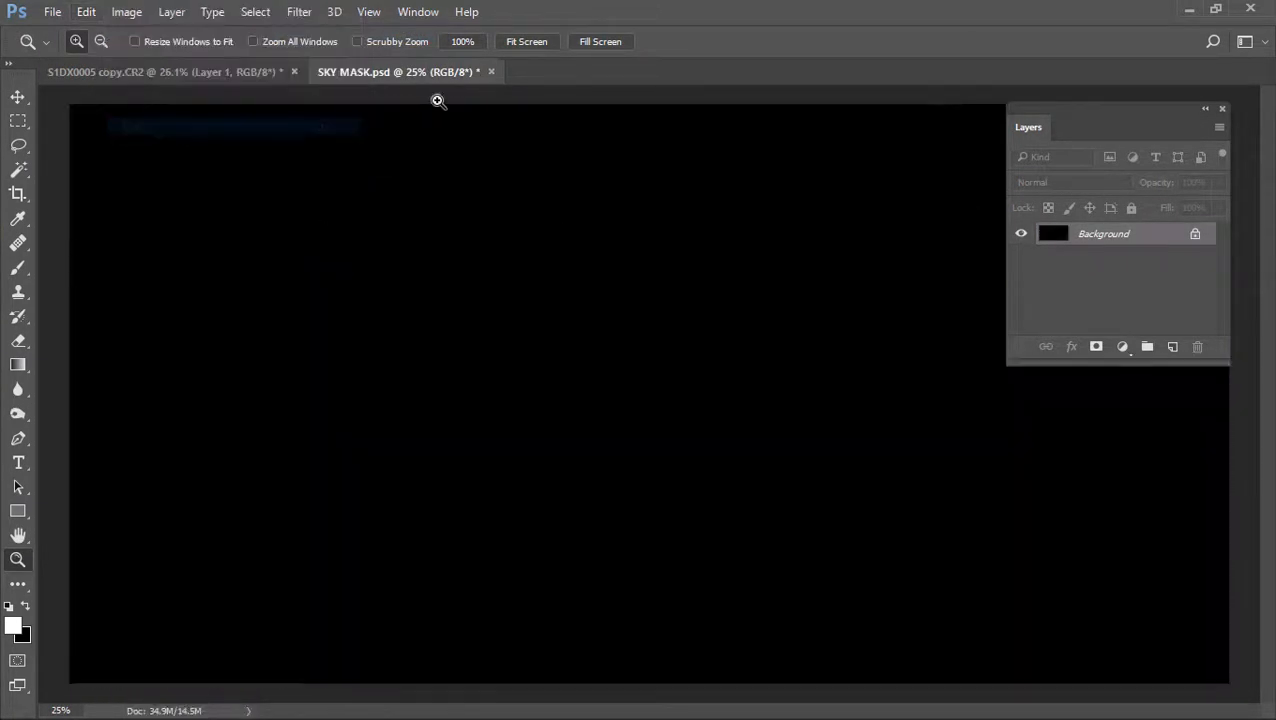
left_click(491, 72)
left_click(645, 293)
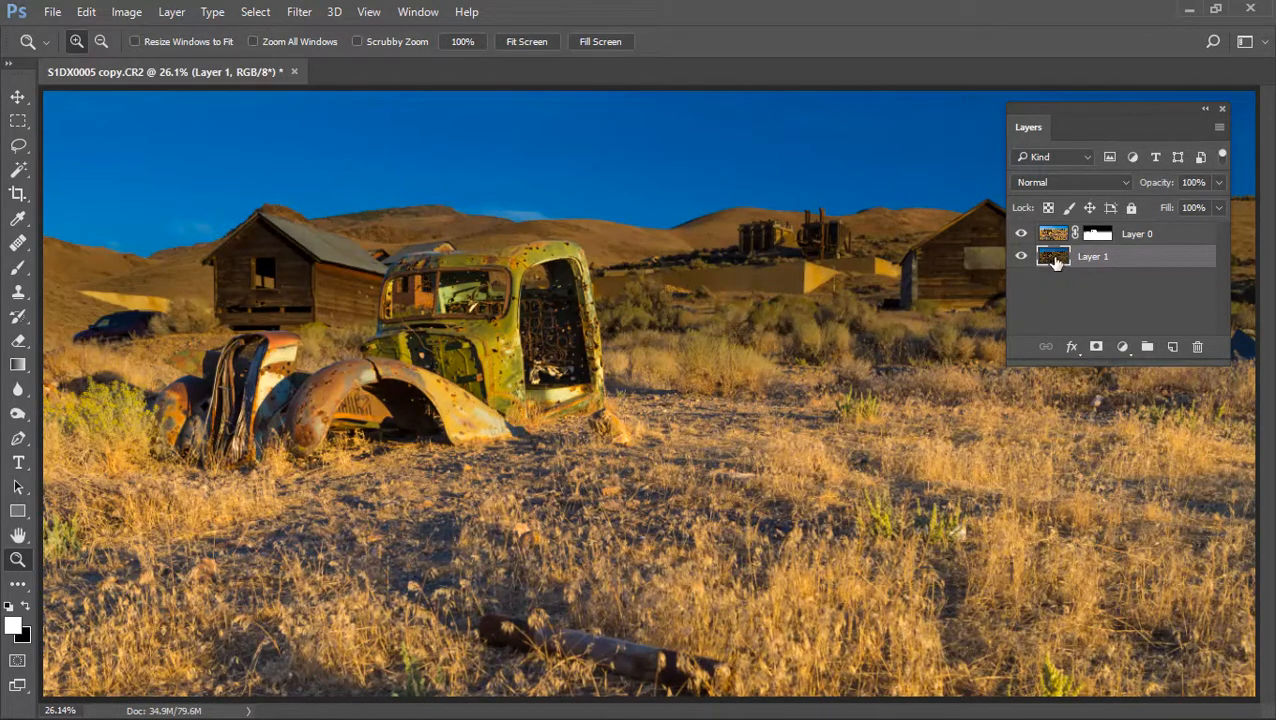
- Add a black layer mask to Layer 1, paste the cut sky mask into it, deselect, and return to the photo view
key("alt")
left_click(1096, 347, "alt")
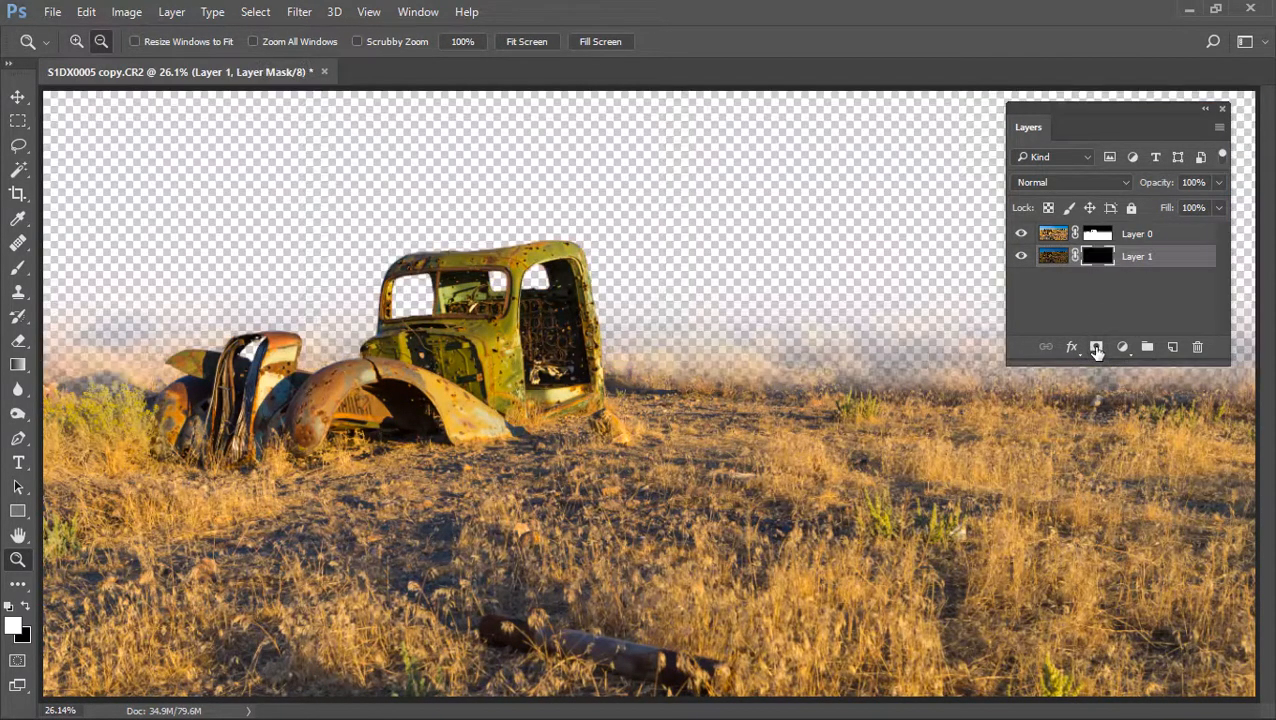
left_click(1097, 258, "alt")
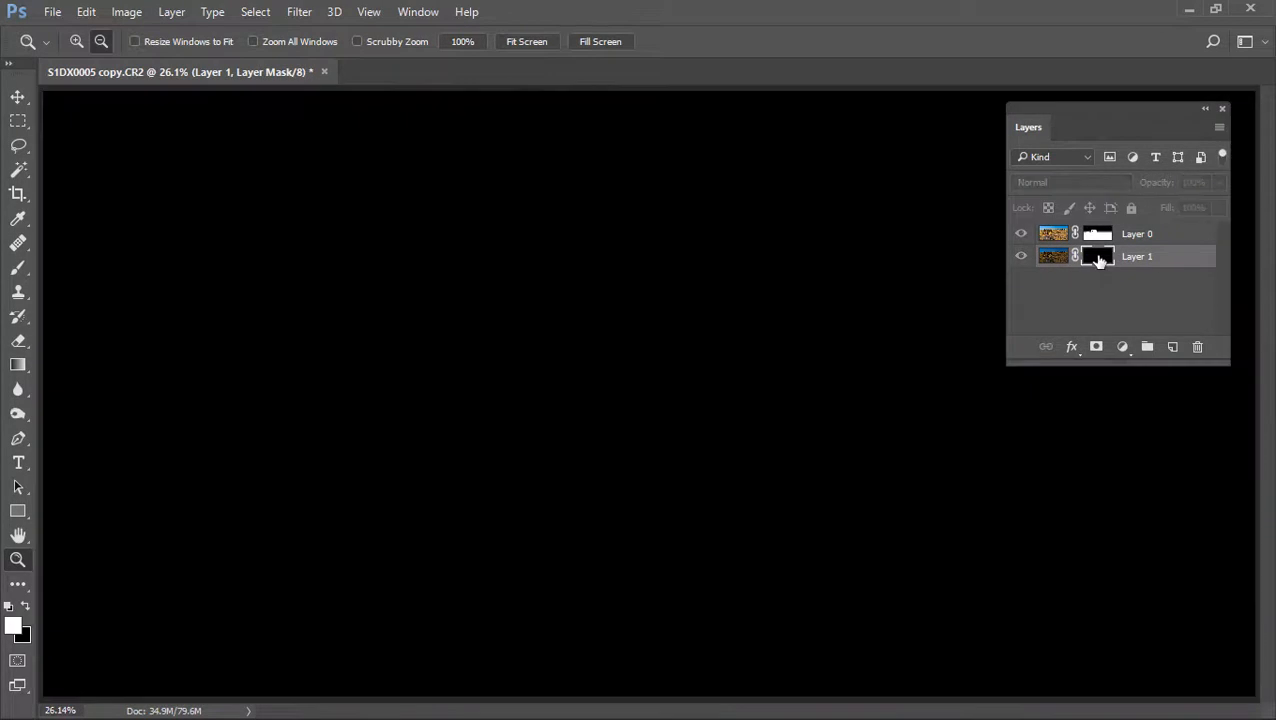
left_click(88, 12)
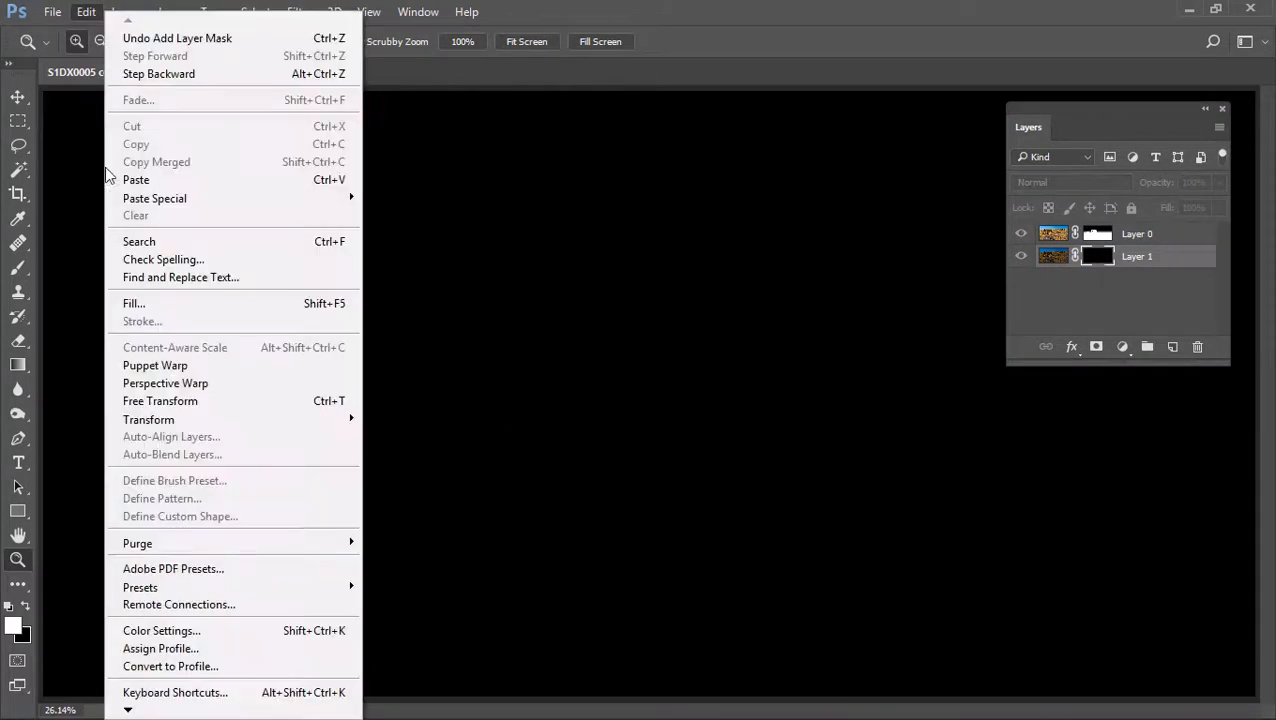
left_click(110, 176)
left_click(256, 12)
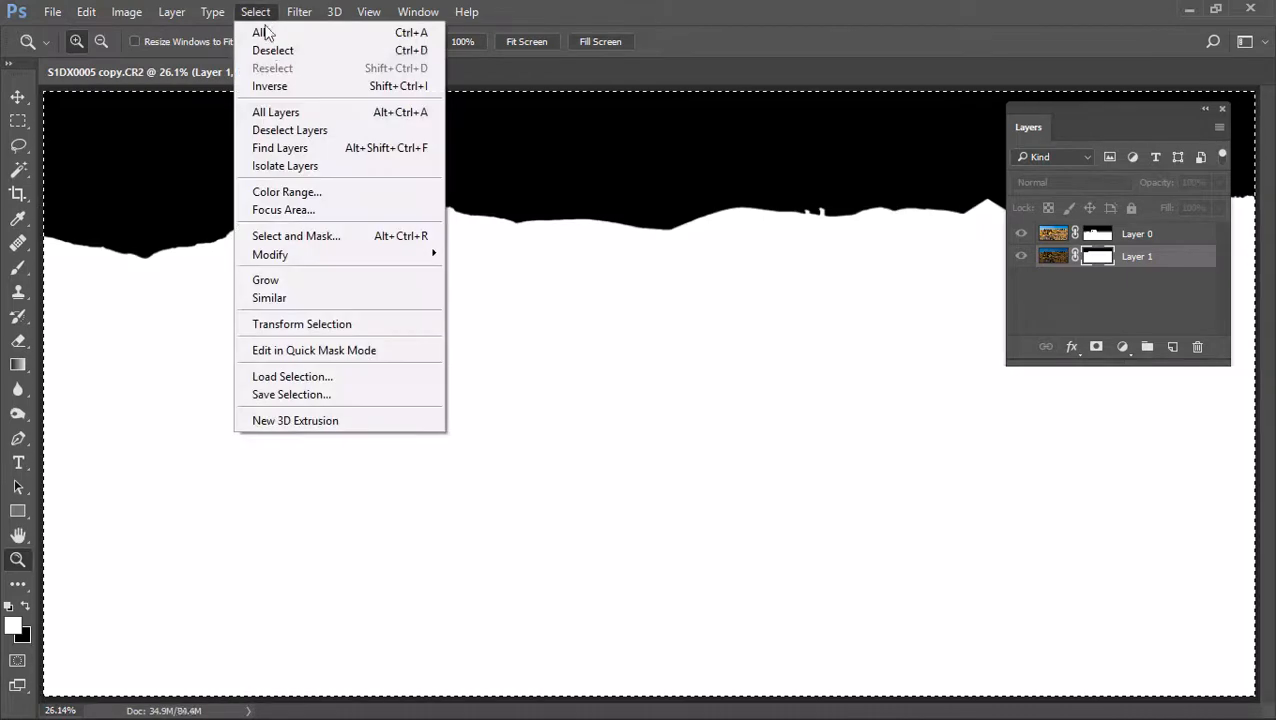
left_click(268, 48)
left_click(1052, 258)
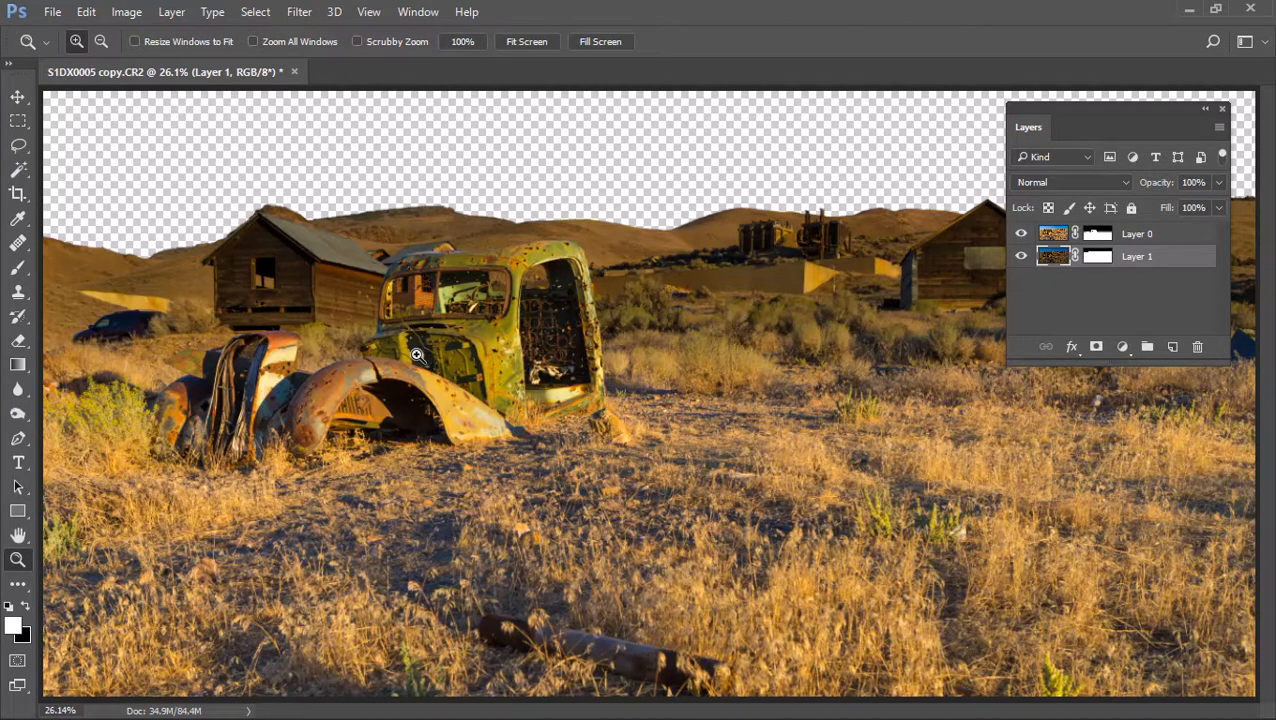
- Switch to Adobe Bridge and open TUNNEL SKY.psd in Photoshop
key("super")
left_click(295, 709)
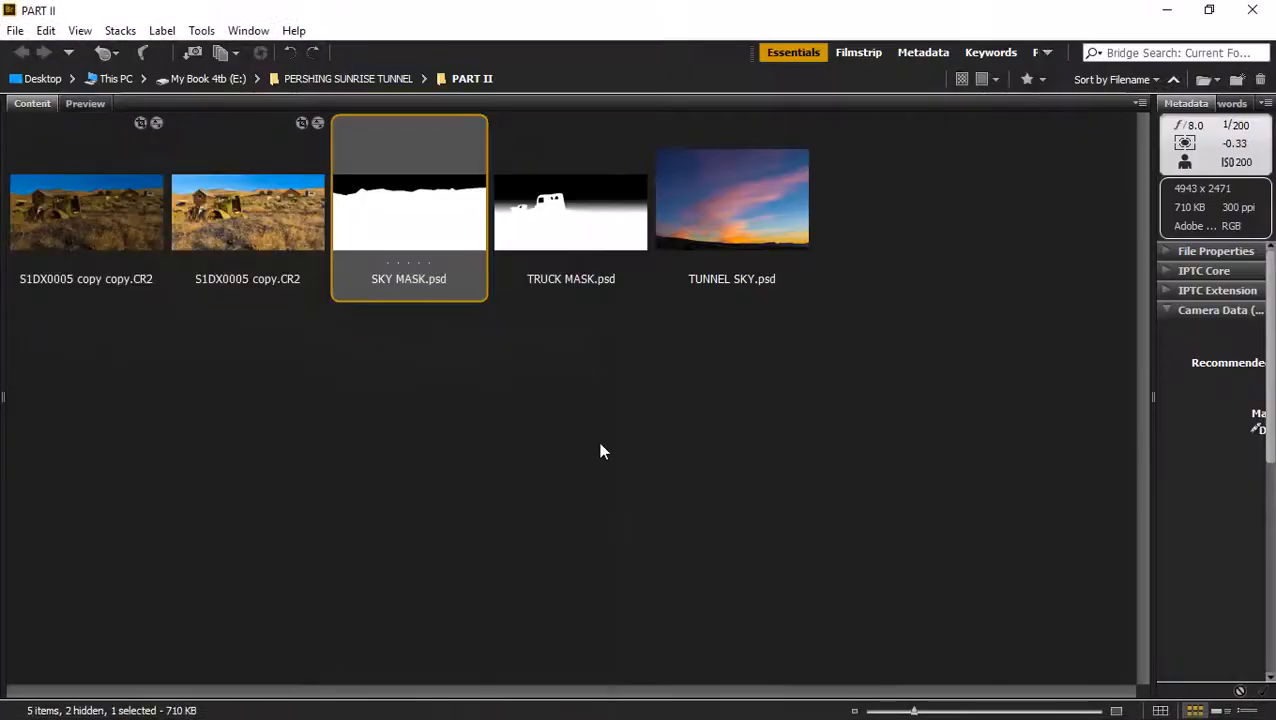
left_click(600, 452)
double_click(699, 192)
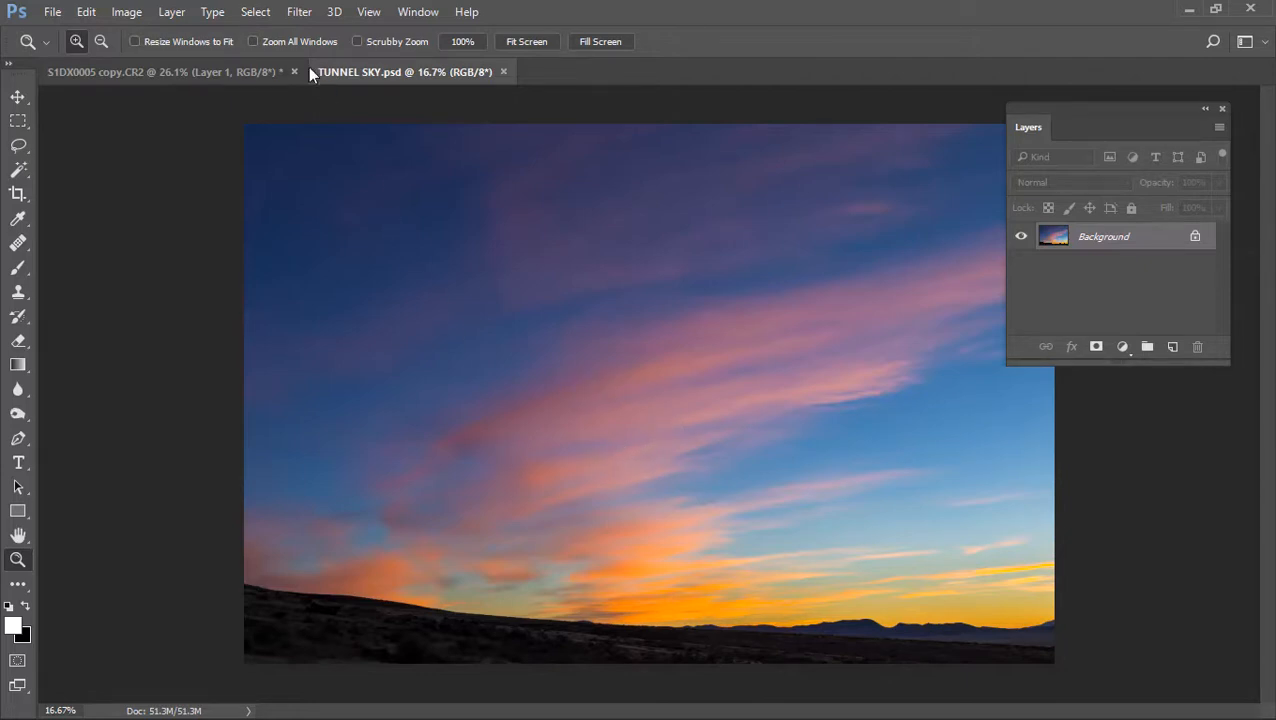
- Cut the entire image out of TUNNEL SKY.psd and close that file without saving
left_click(255, 12)
left_click(257, 33)
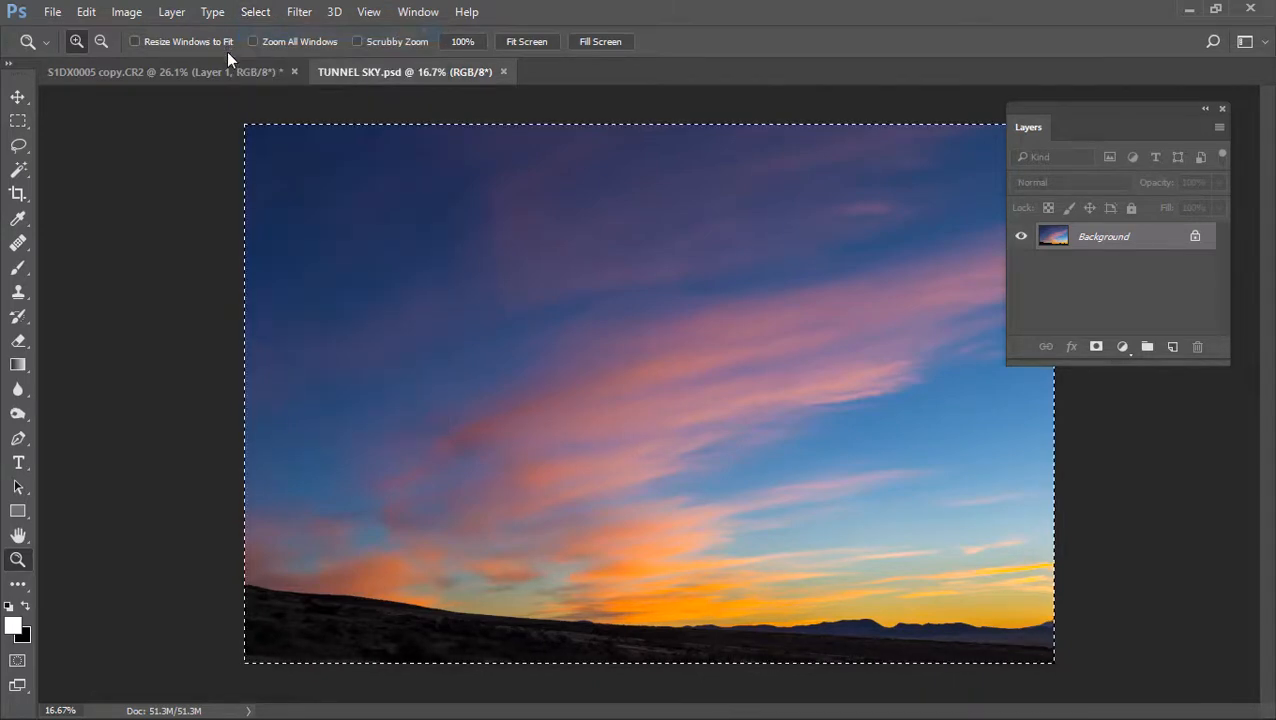
left_click(86, 12)
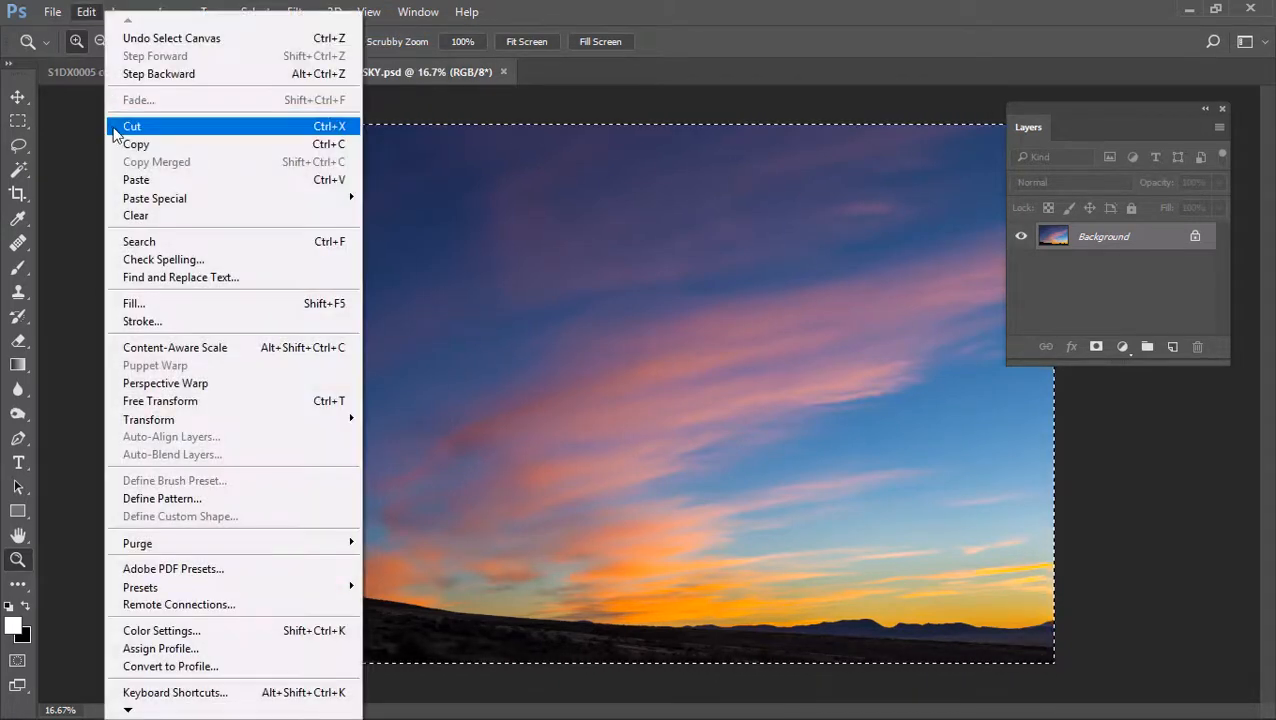
left_click(114, 130)
left_click(510, 72)
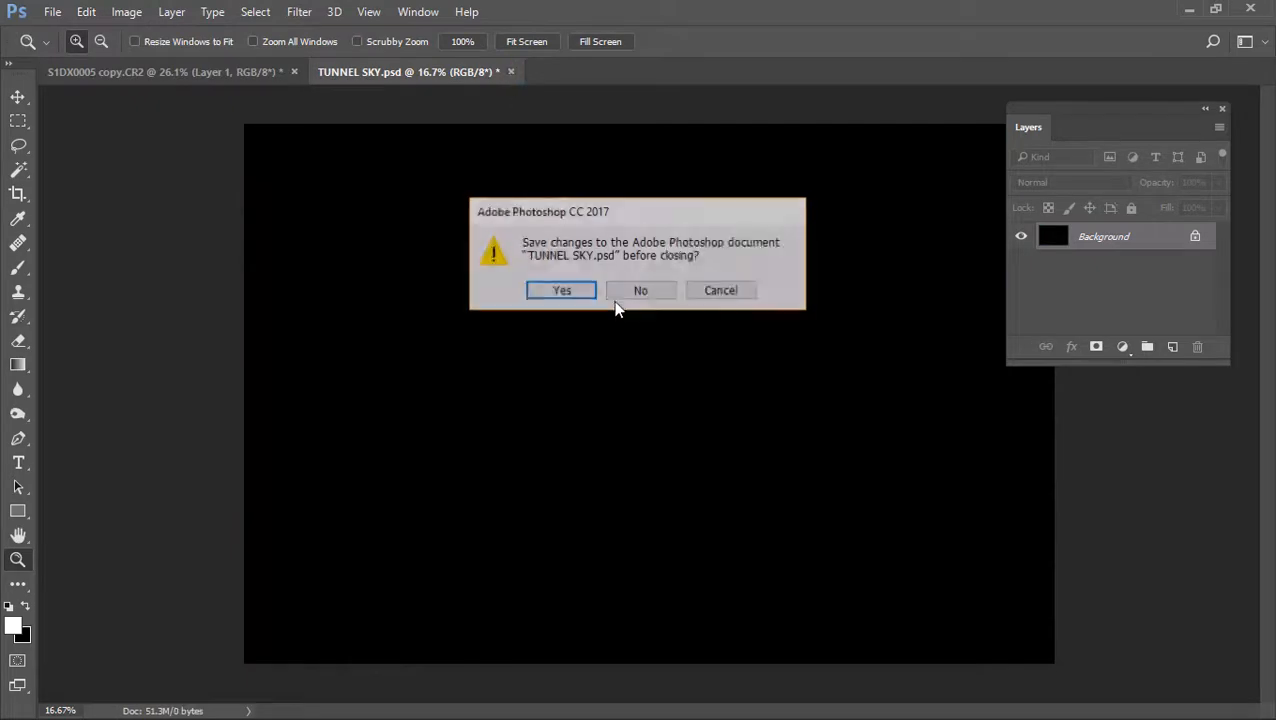
left_click(647, 292)
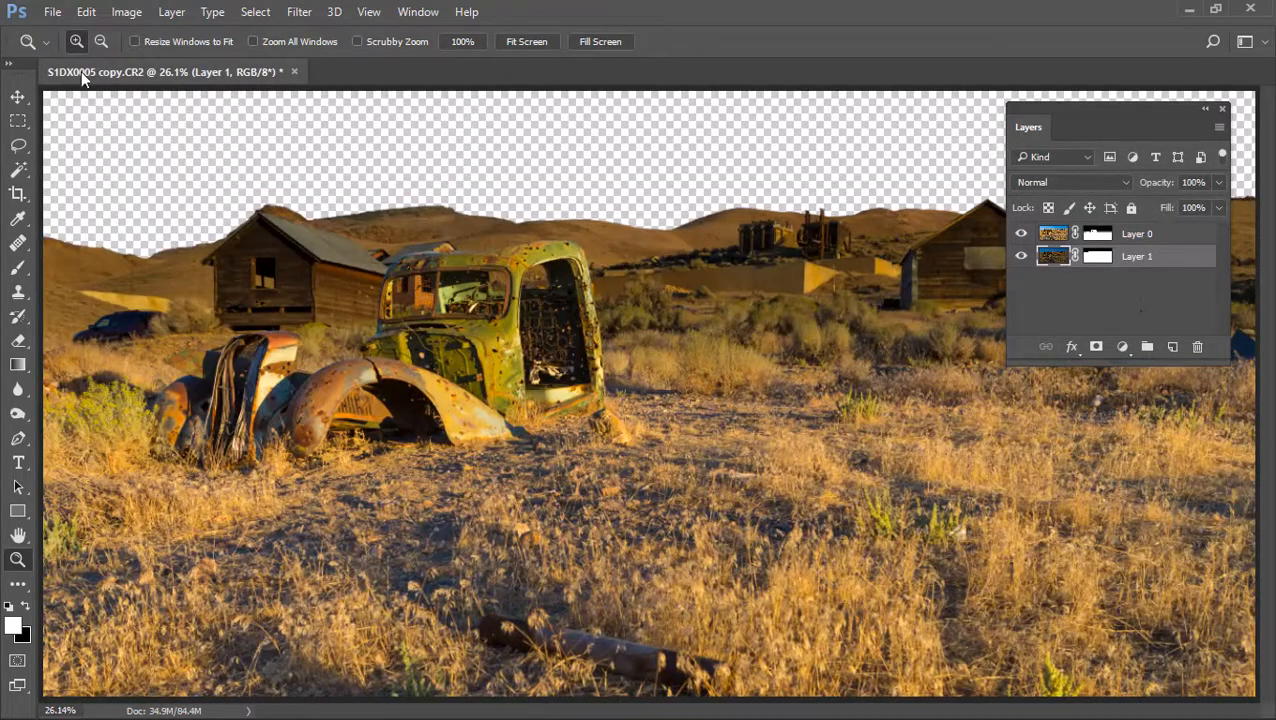
- Paste the cut sunset sky into the truck photo and move its layer beneath Layer 1
left_click(86, 12)
left_click(112, 177)
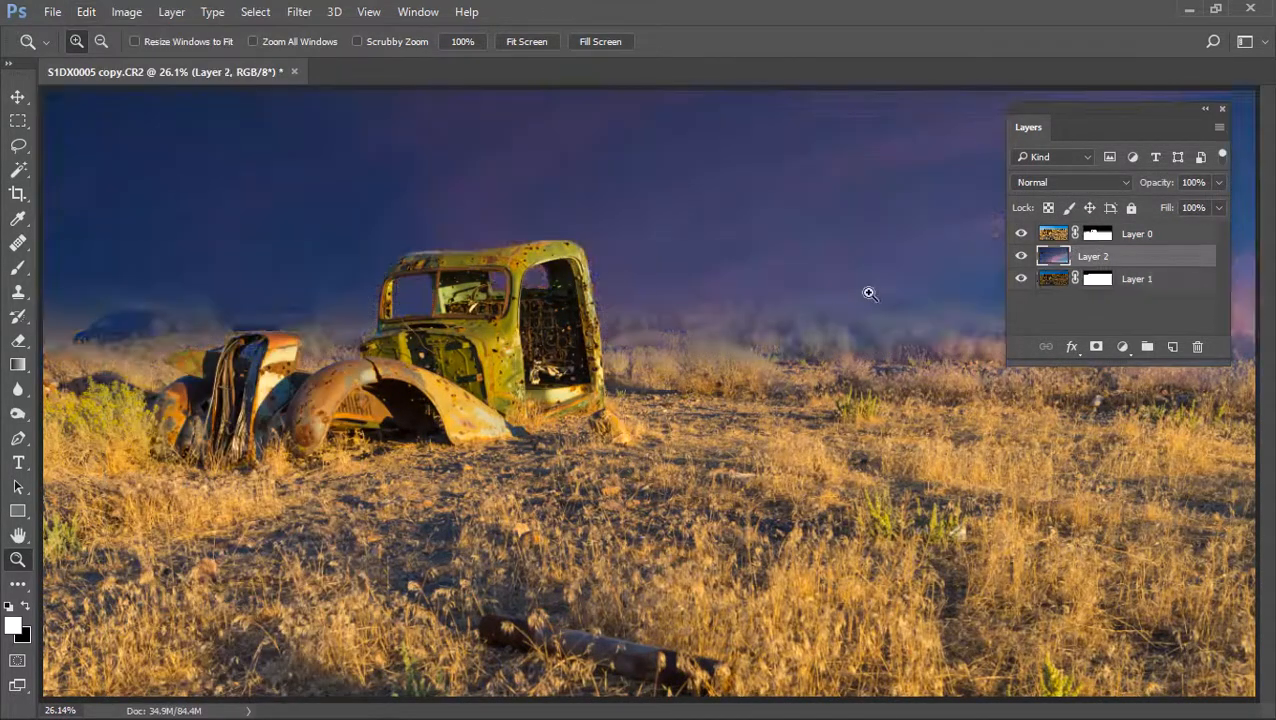
left_click_drag(1068, 266, 1068, 300)
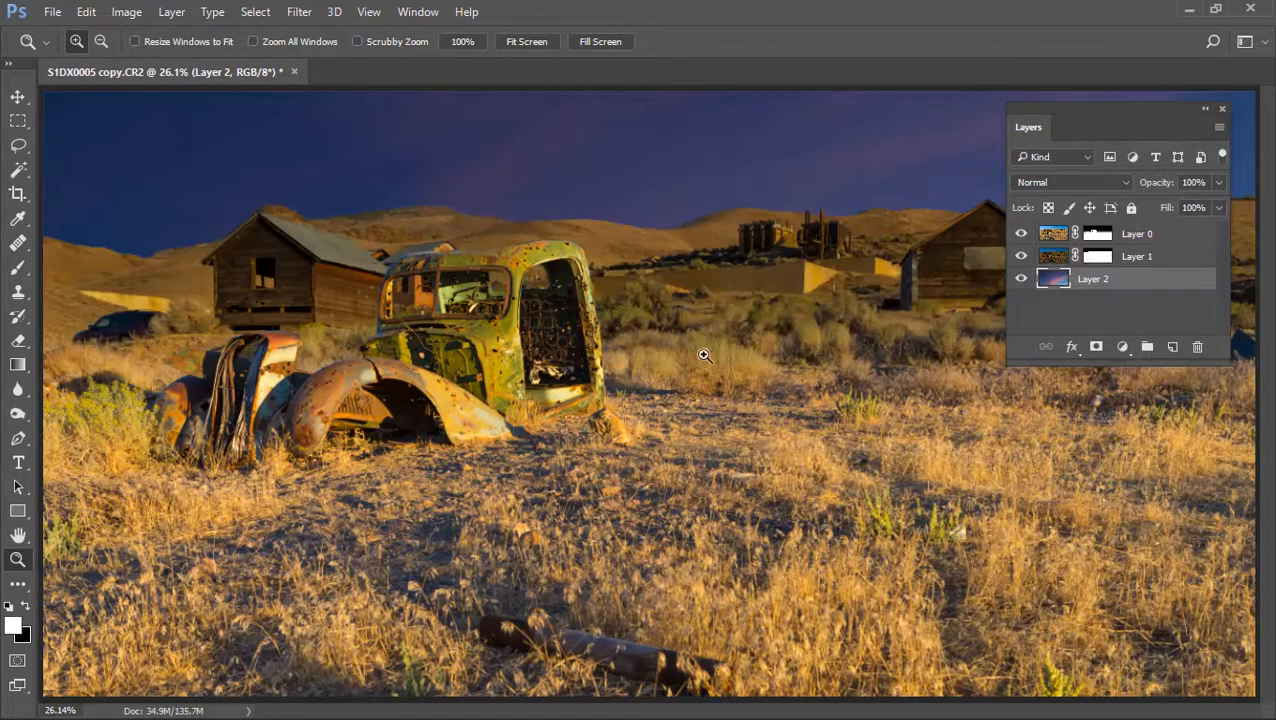
- Lock Layer 1 and Layer 0 completely so that only the sky layer can be moved
left_click(631, 372, "alt")
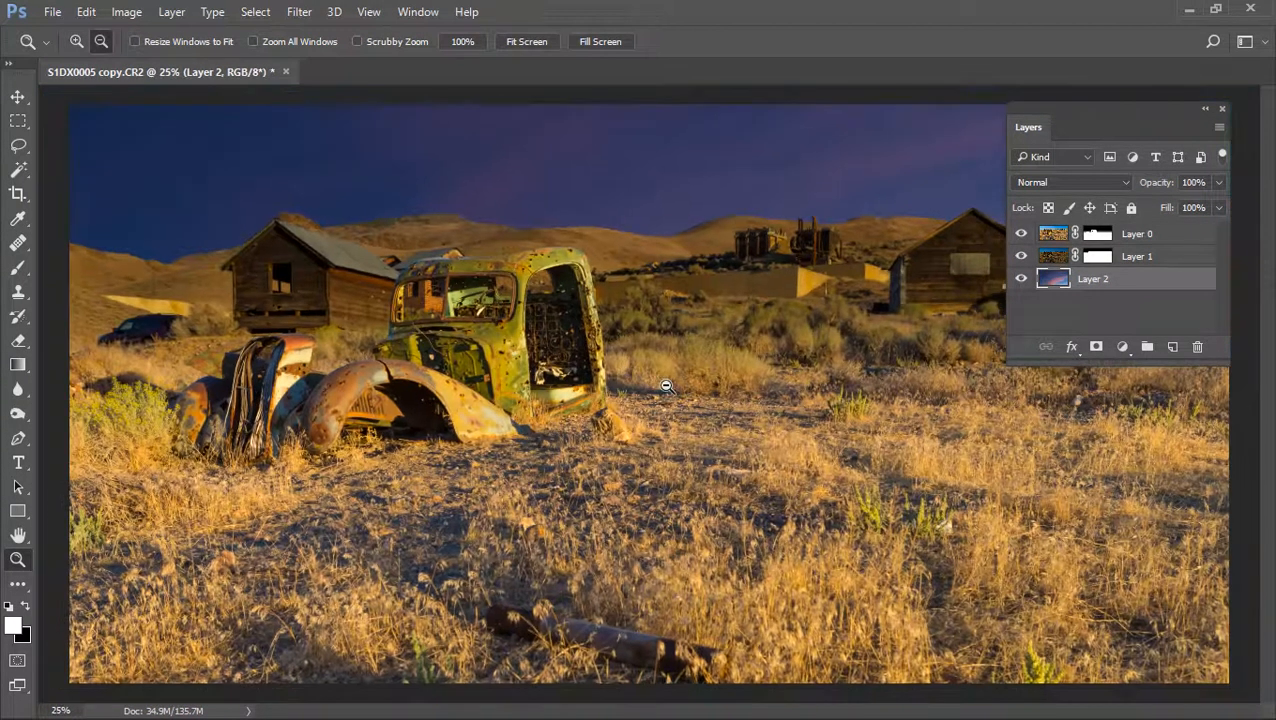
left_click(1063, 256)
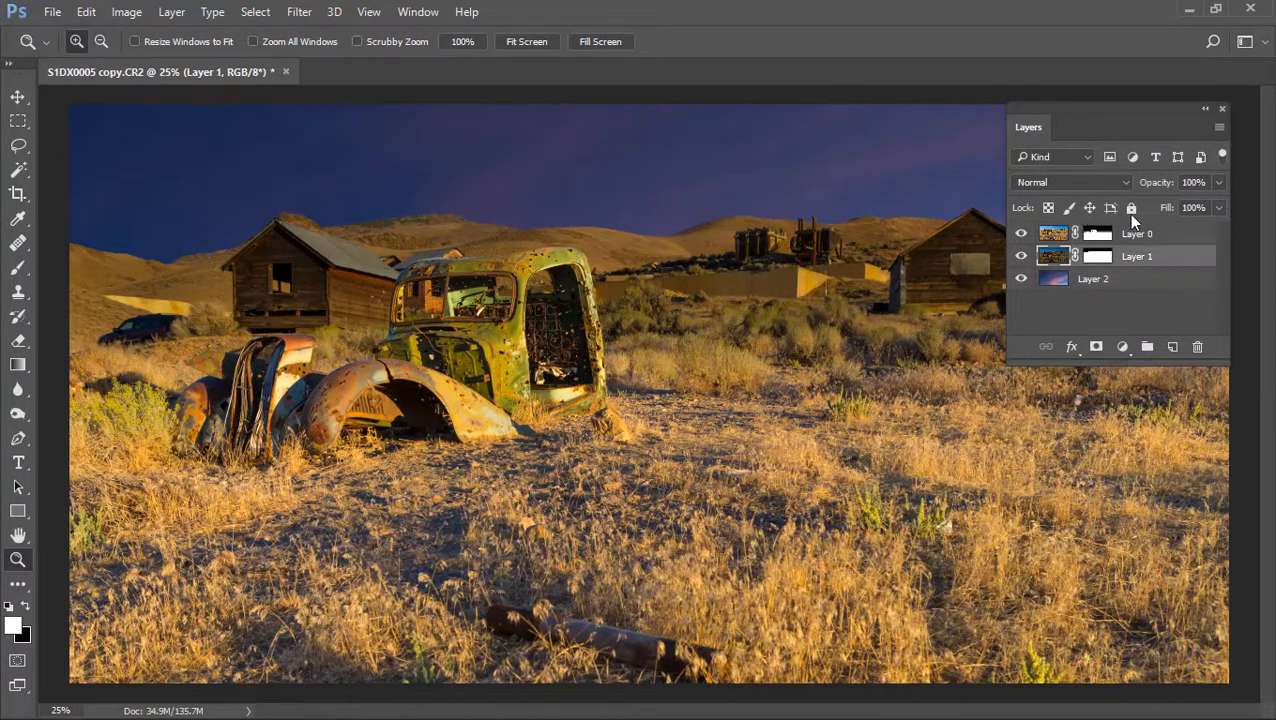
left_click(1132, 209)
left_click(1060, 240)
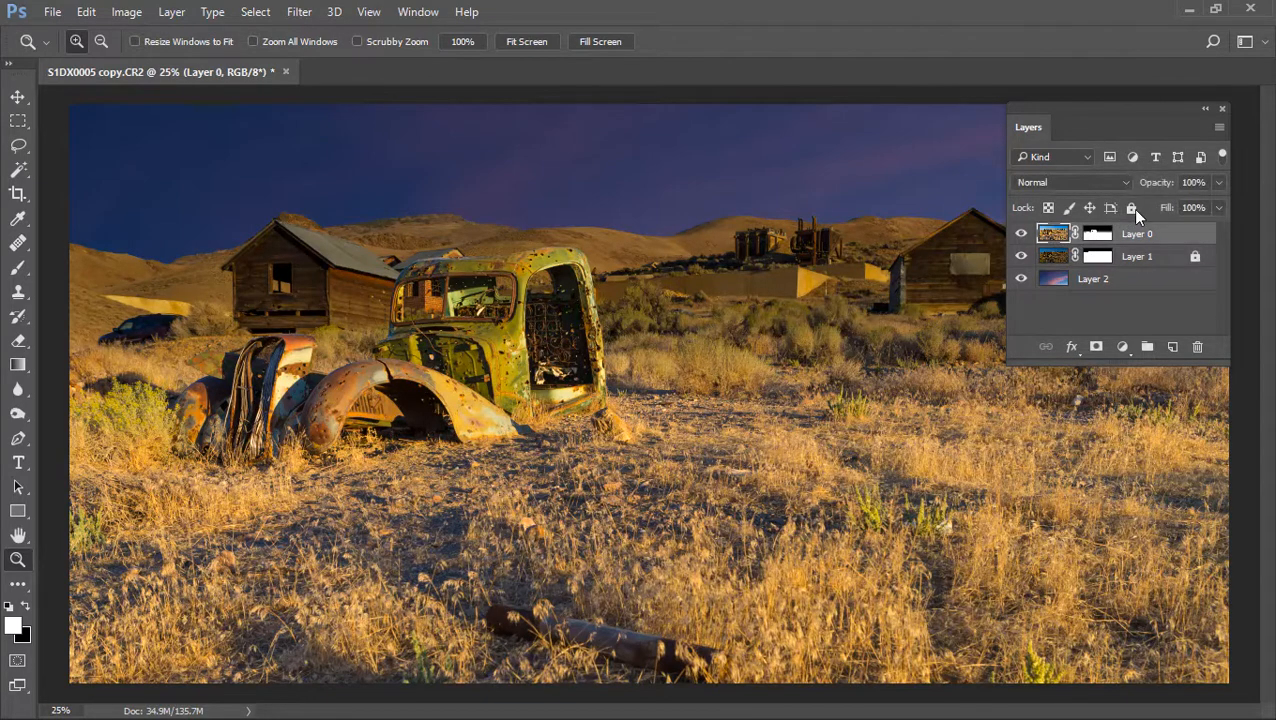
left_click(1131, 208)
- Scale the sky on Layer 2 down to about 97% and shift it slightly up and toward the left edge
left_click(1053, 280)
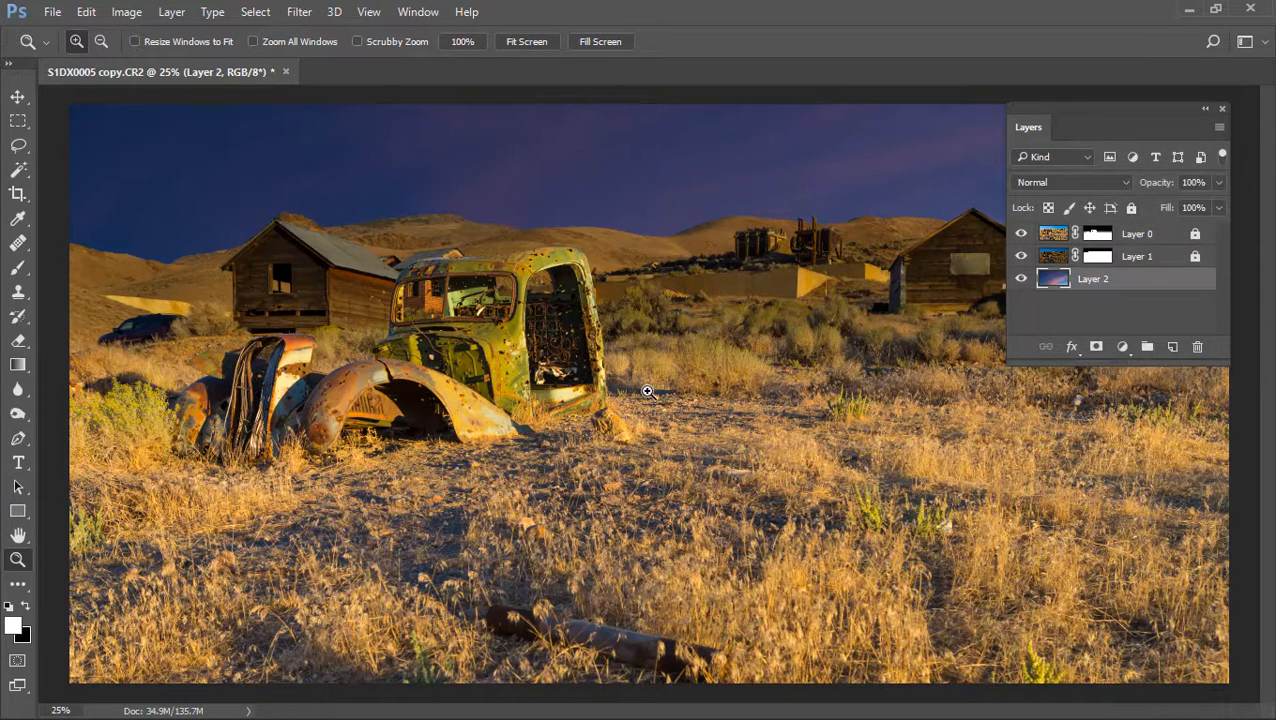
left_click(655, 420, "alt")
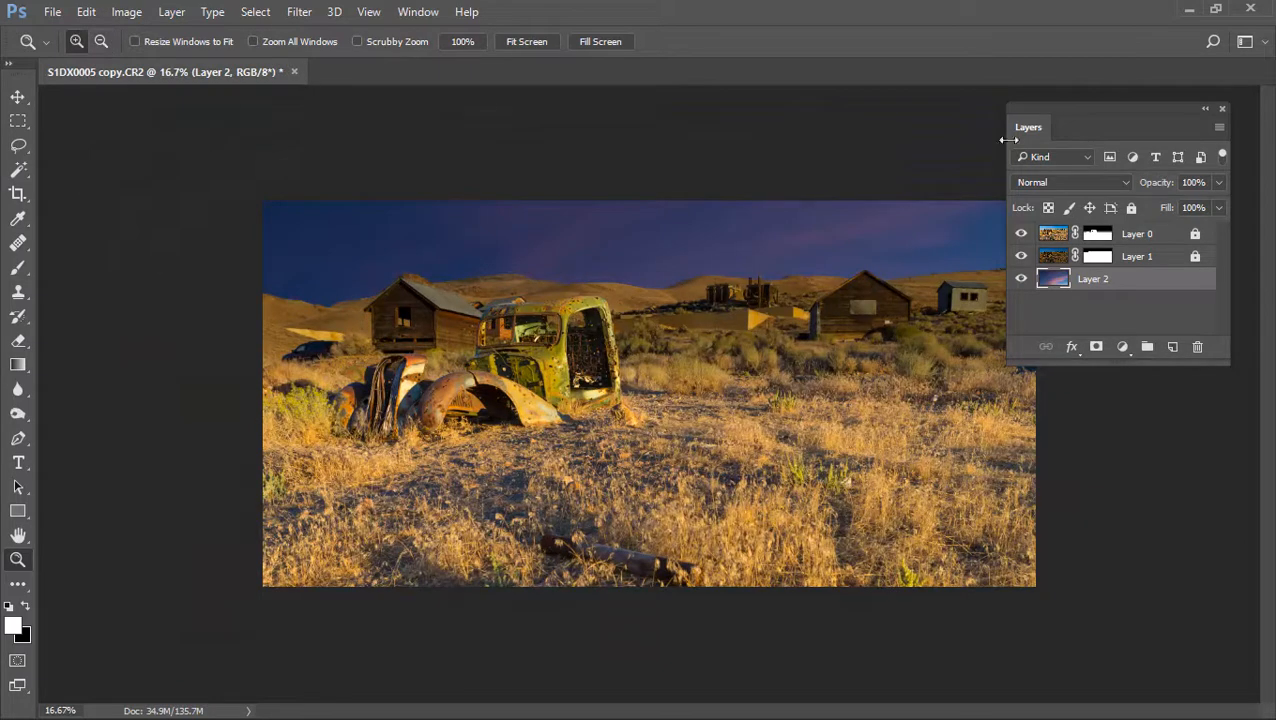
left_click_drag(1052, 117, 1262, 118)
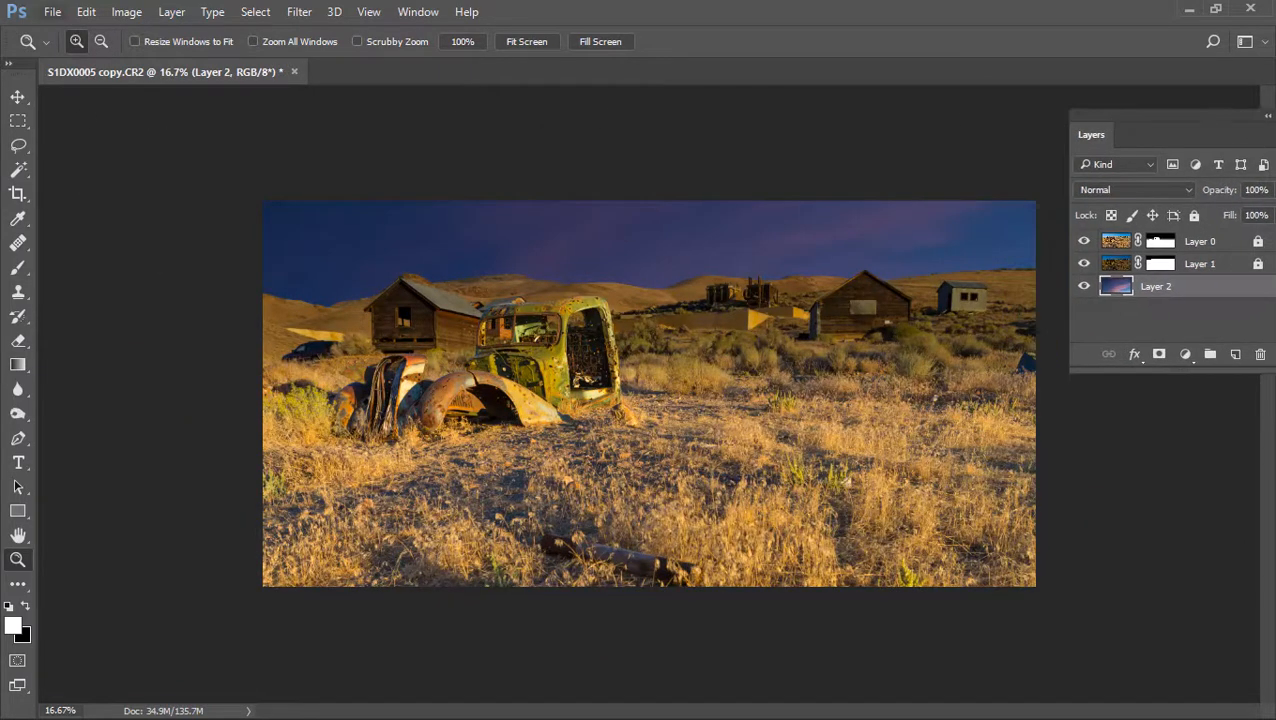
left_click(86, 11)
mouse_move(316, 420)
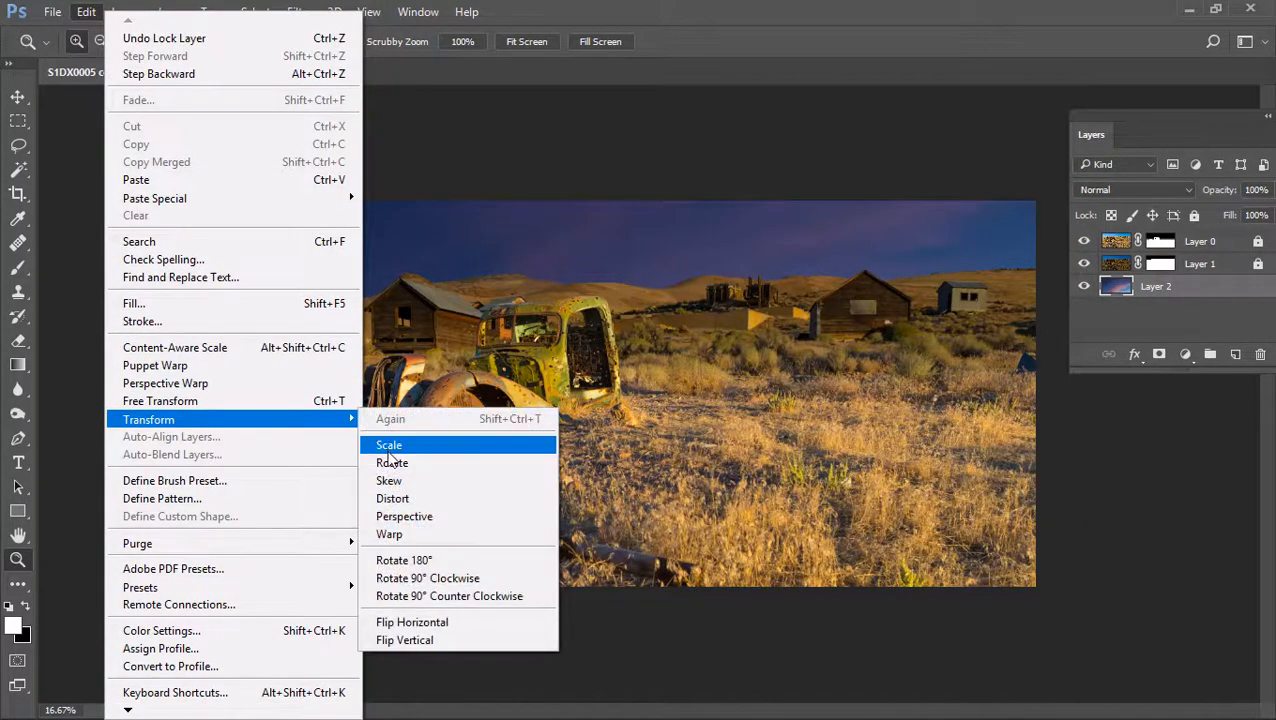
left_click(389, 448)
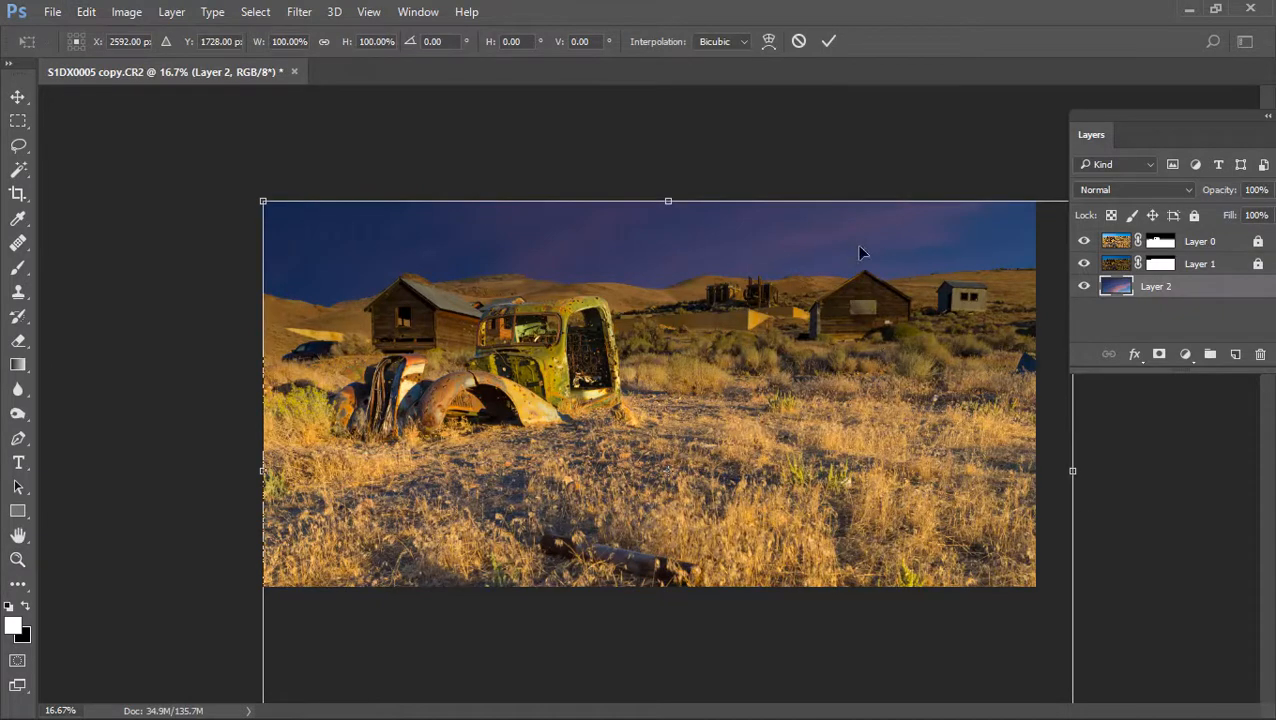
left_click_drag(1132, 115, 1184, 130)
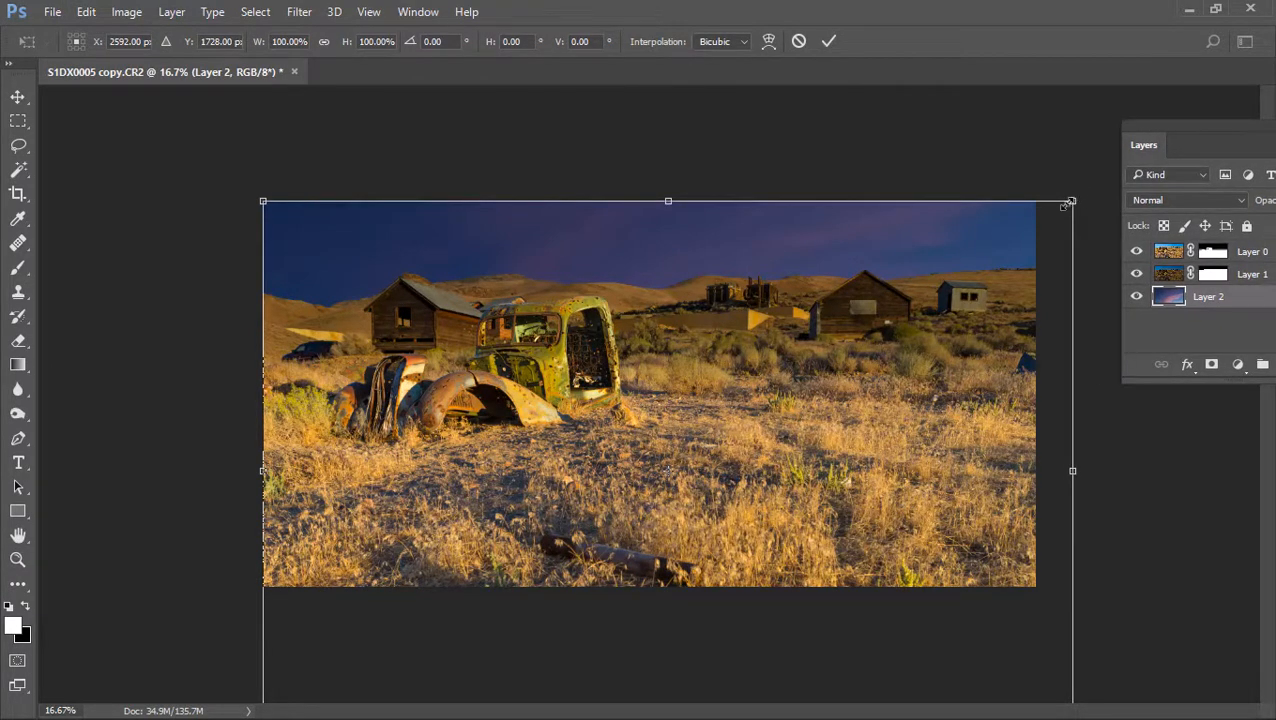
left_click_drag(1068, 203, 1043, 219)
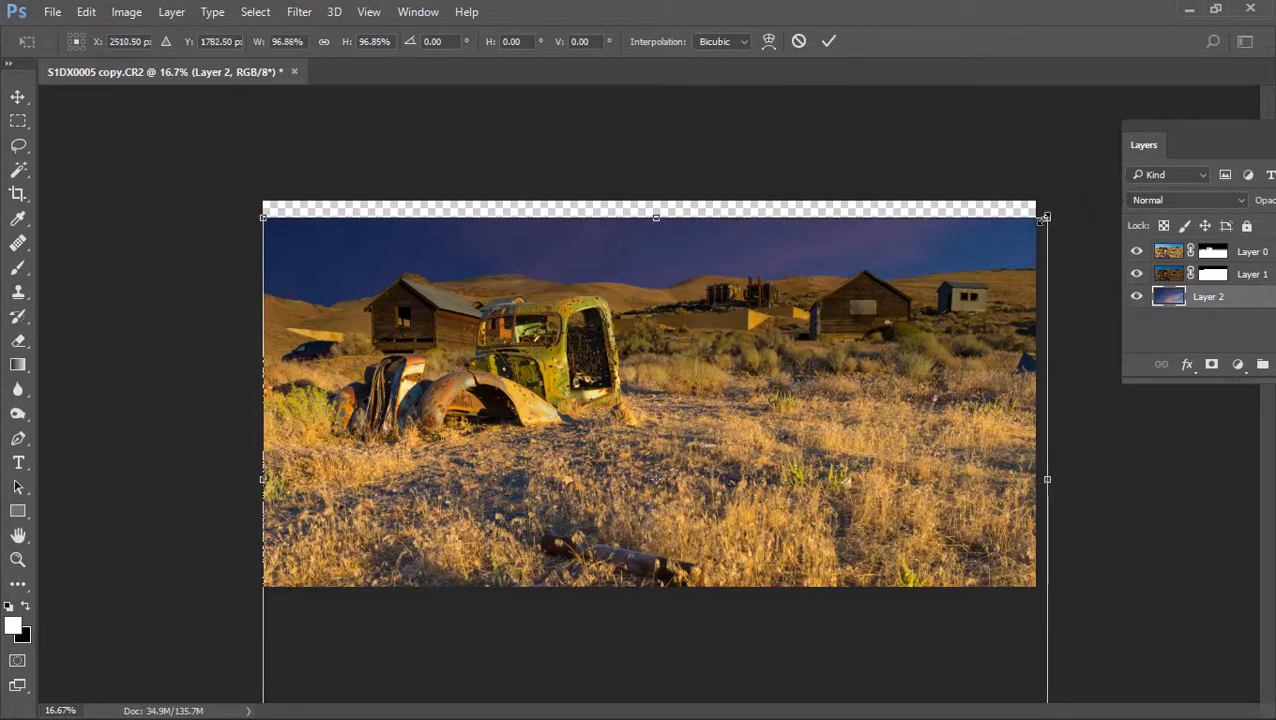
left_click_drag(870, 268, 864, 264)
key("Return")
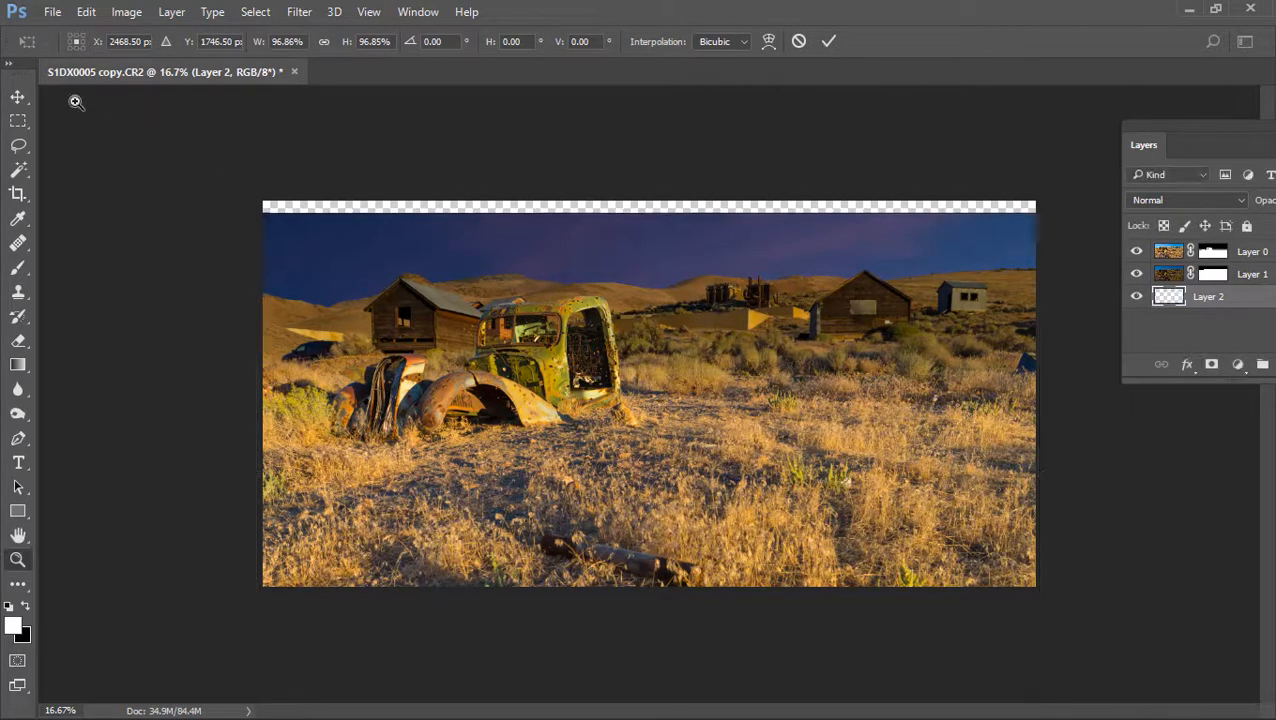
- Move the Layer 2 sky upward until its pink clouds sit just above the hills and fill the sky area
left_click(18, 96)
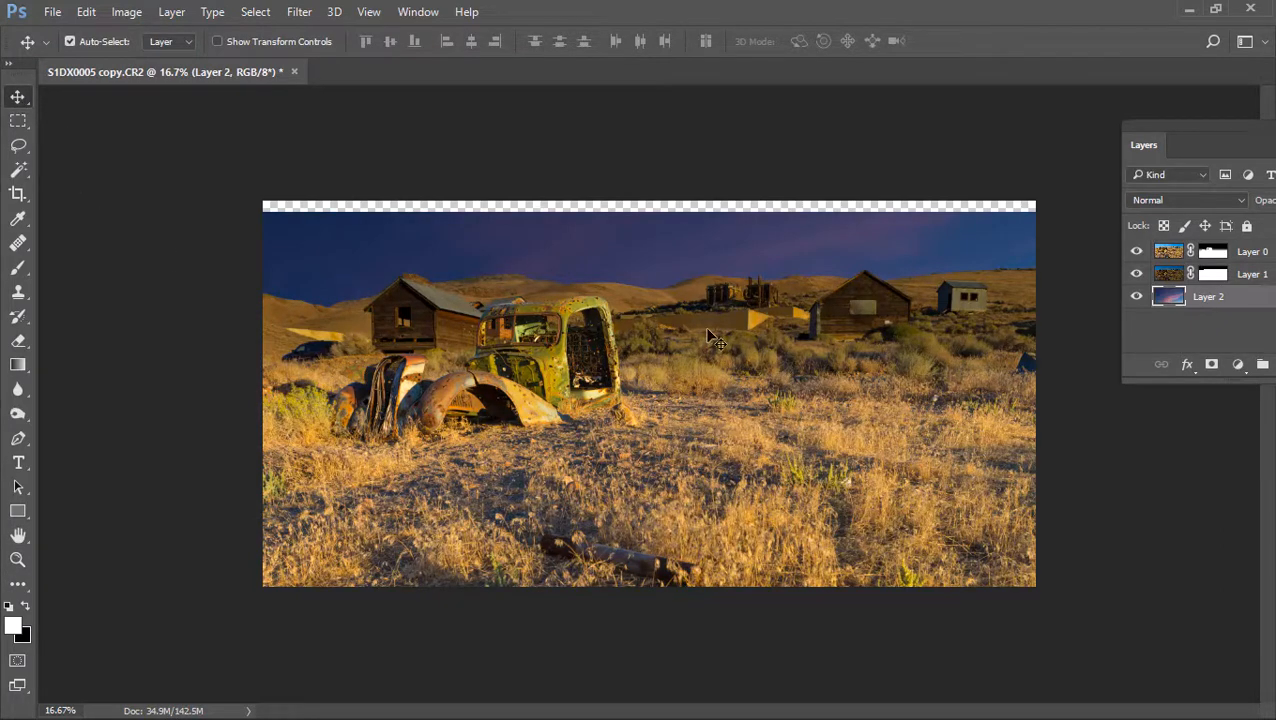
left_click_drag(684, 470, 674, 153)
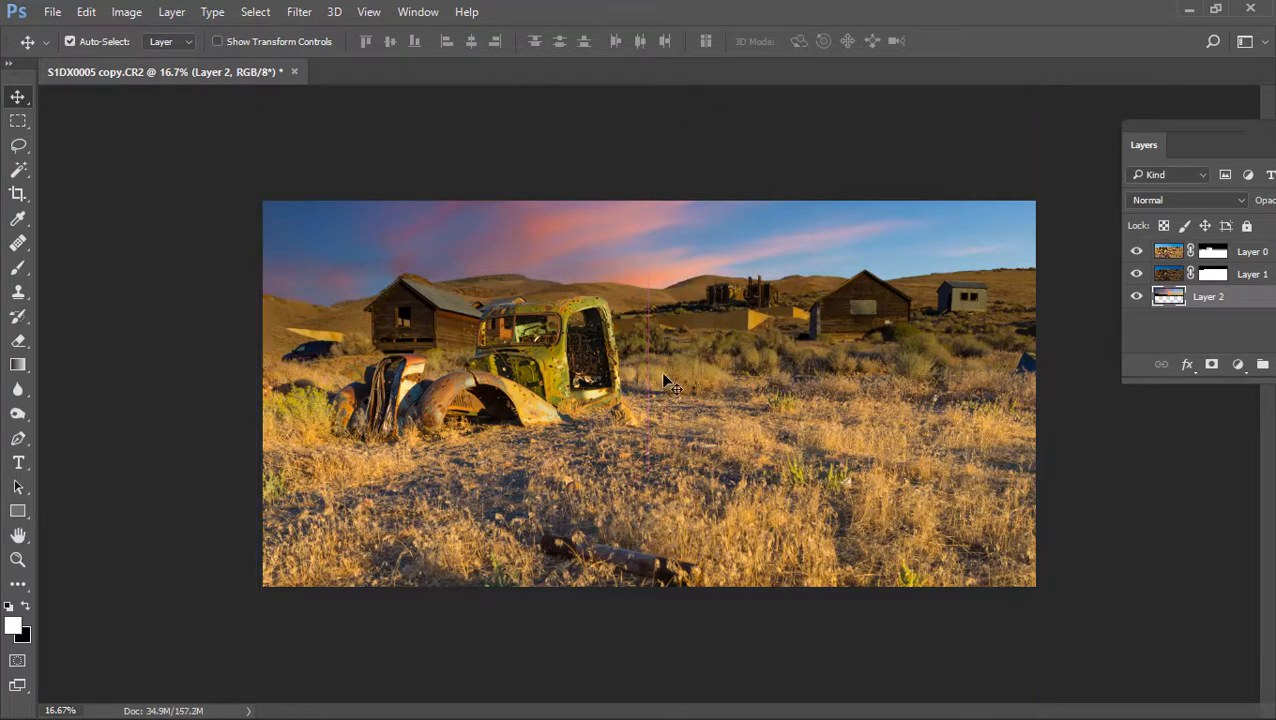
left_click_drag(660, 385, 662, 346)
left_click_drag(660, 245, 675, 347)
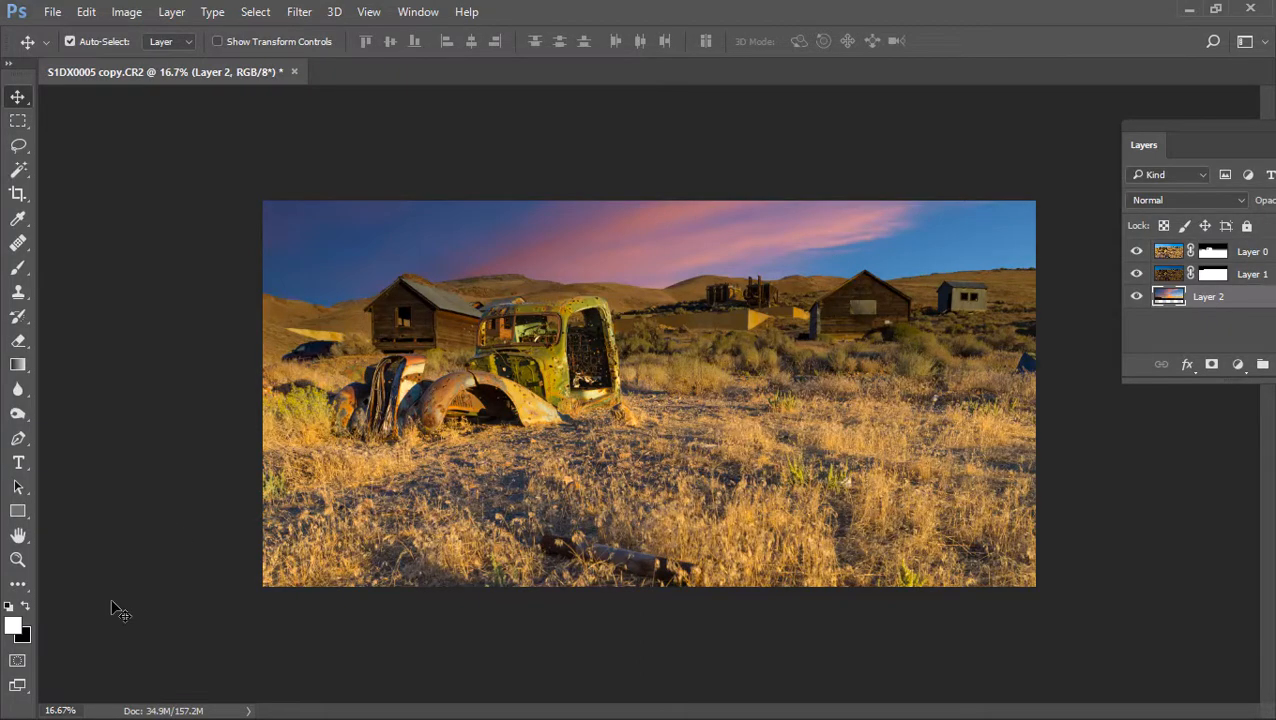
left_click(18, 560)
left_click(640, 366)
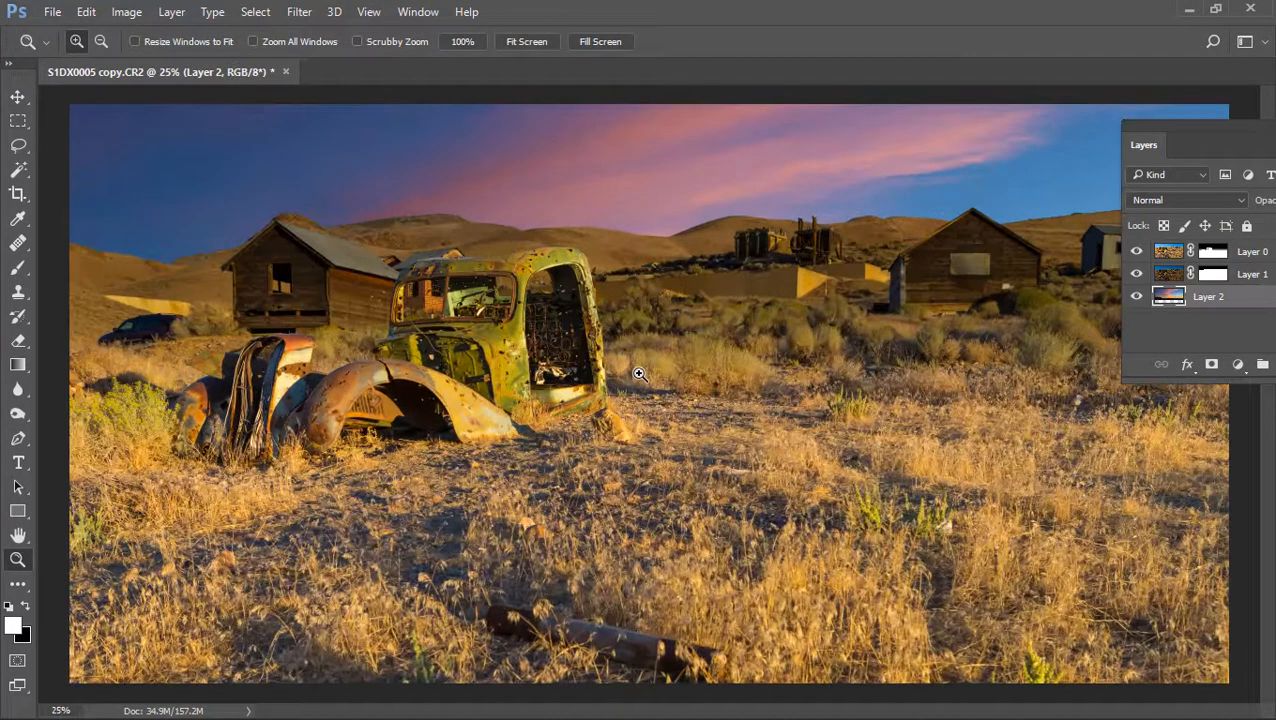
left_click(652, 379, "alt")
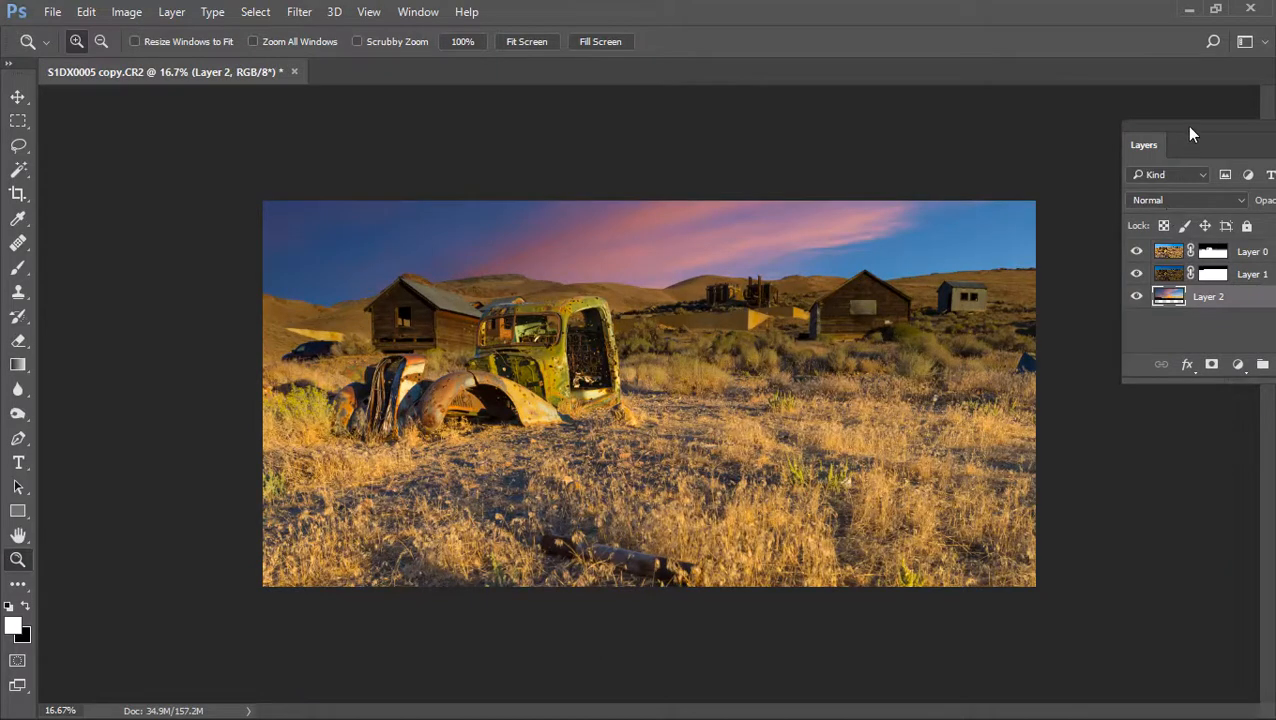
- Unlock Layer 0 and Layer 1
left_click_drag(1190, 130, 1121, 130)
left_click(1142, 251)
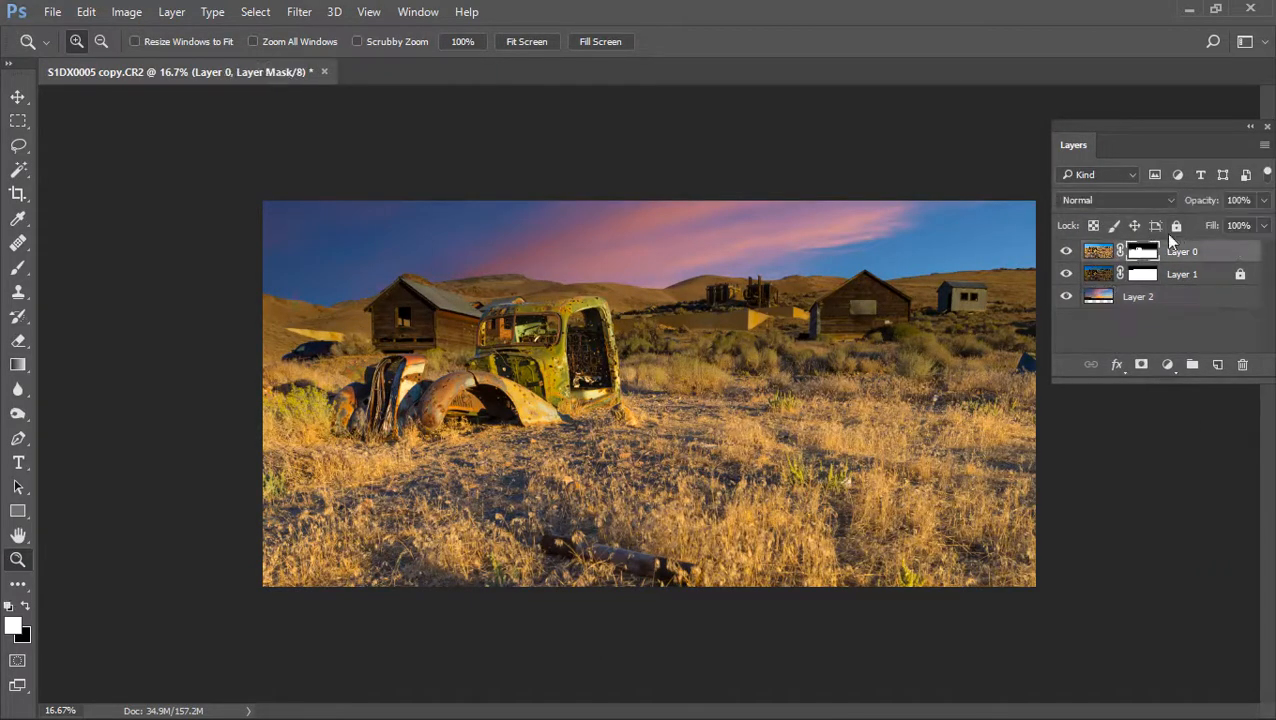
left_click(1116, 276)
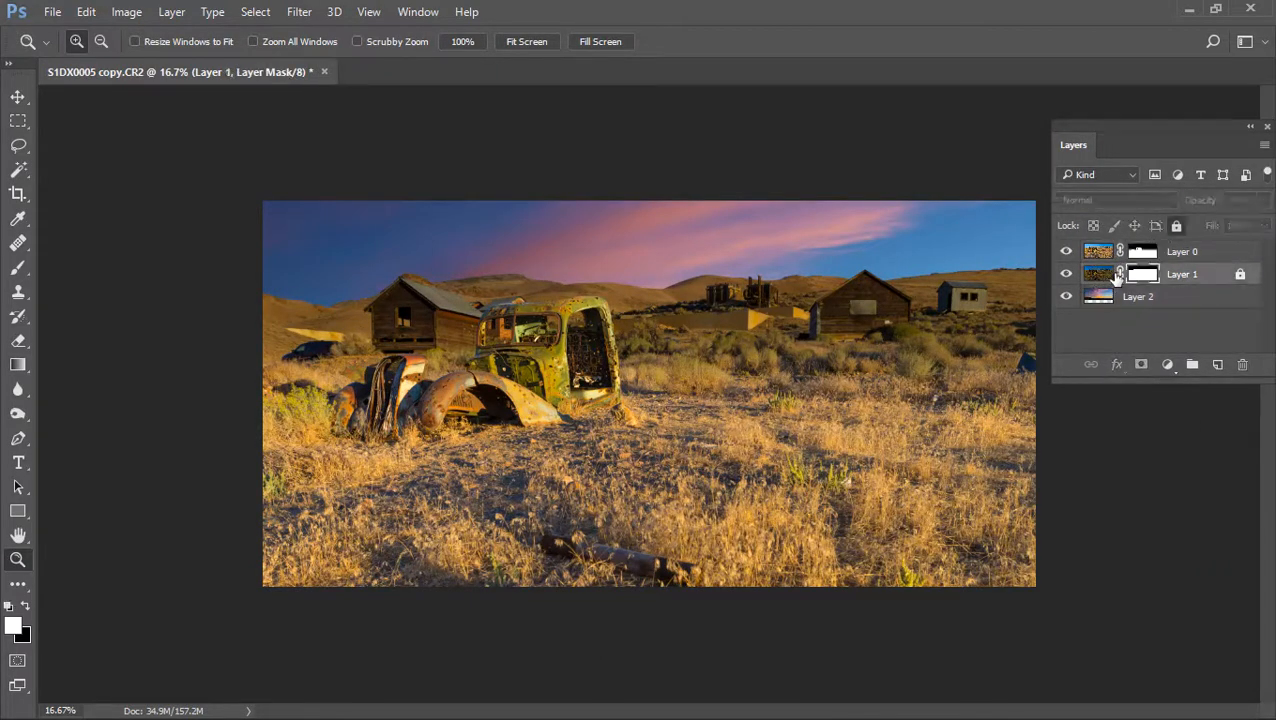
left_click(1176, 227)
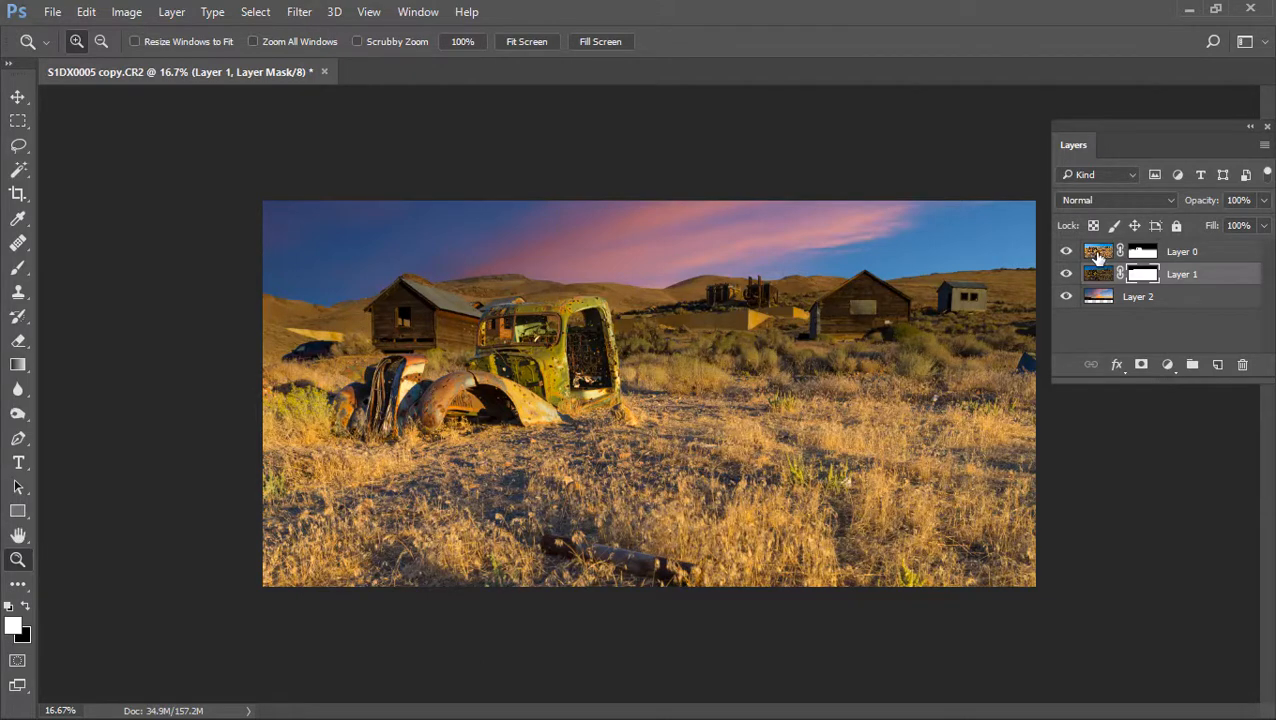
- Compare the image with and without Layer 0, inspect that layer's mask on its own, and return to the photo view
left_click(1066, 255)
left_click(1066, 255)
left_click(1066, 255)
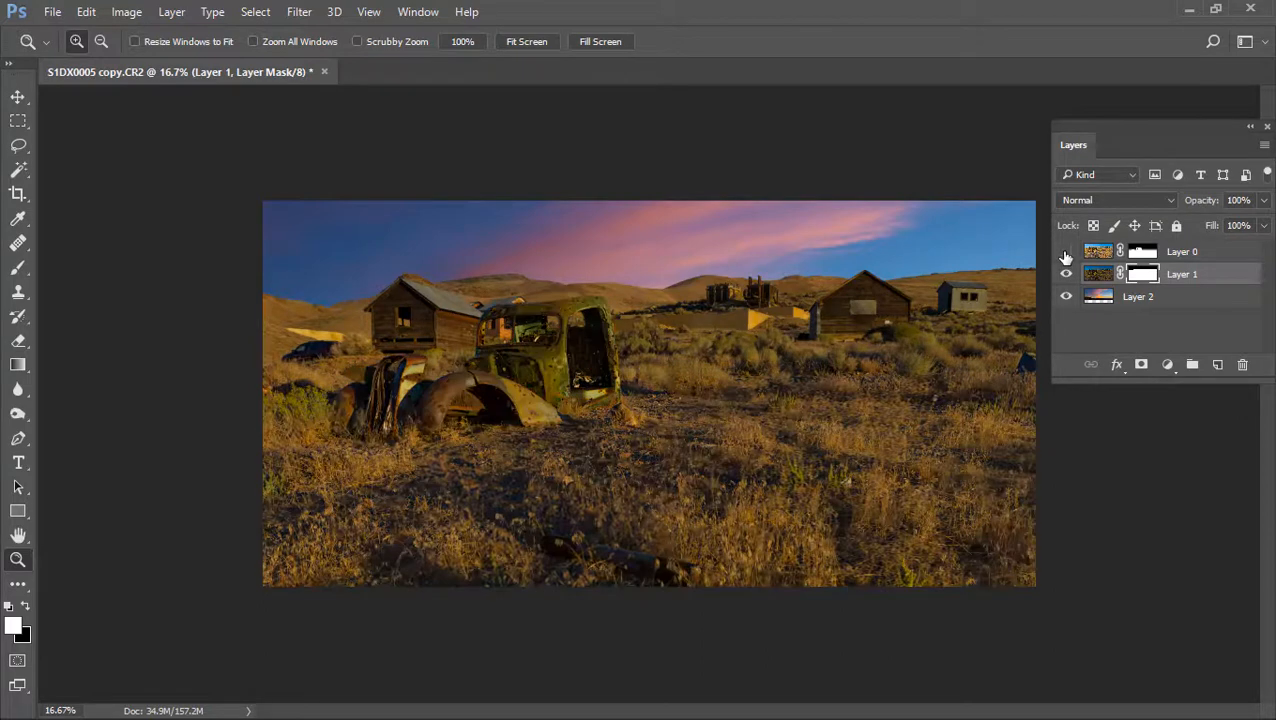
left_click(1066, 255)
left_click(1143, 254, "alt")
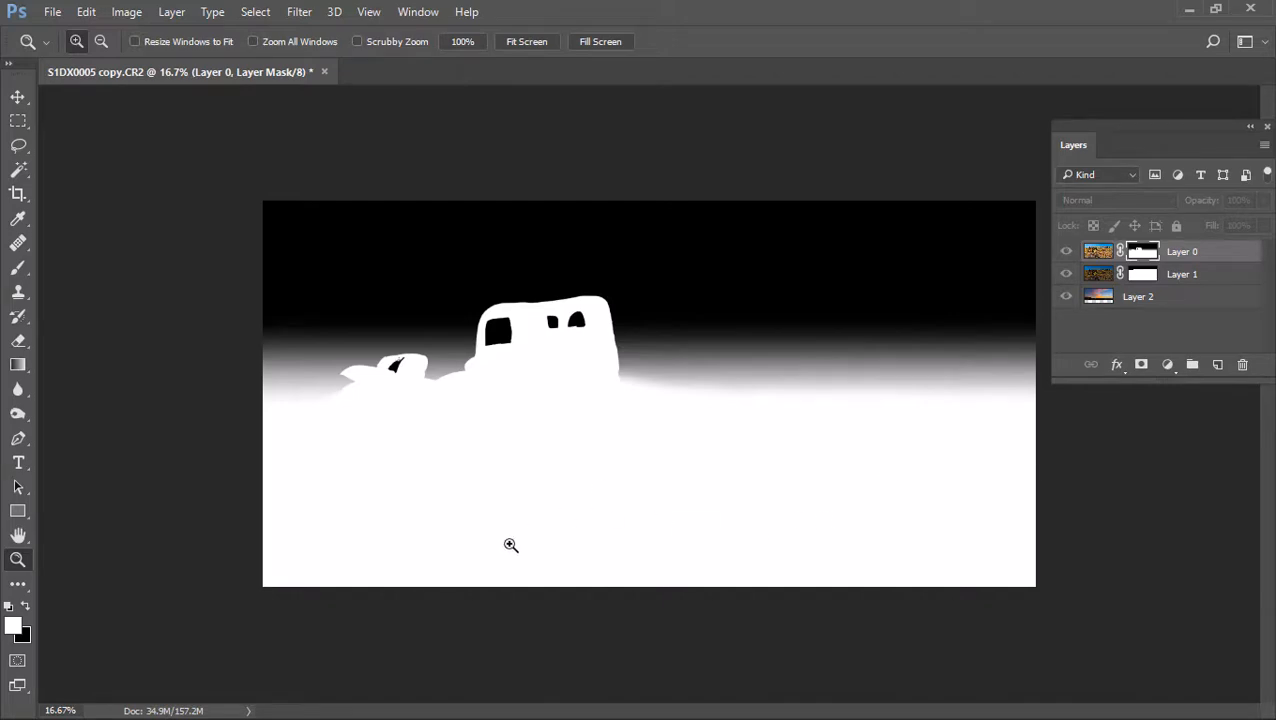
left_click(1096, 255)
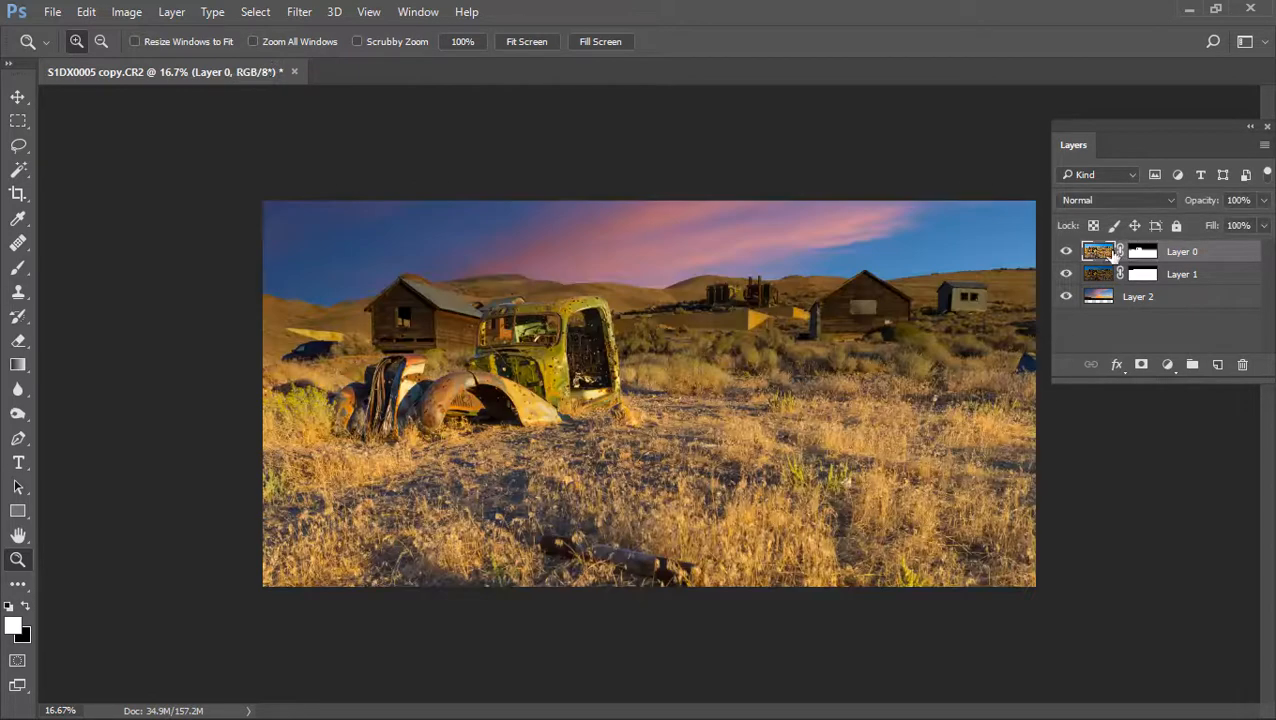
- Paint black along the bottom edge of Layer 0's mask with a 1600 px soft brush to darken the foreground grass
left_click(1143, 253)
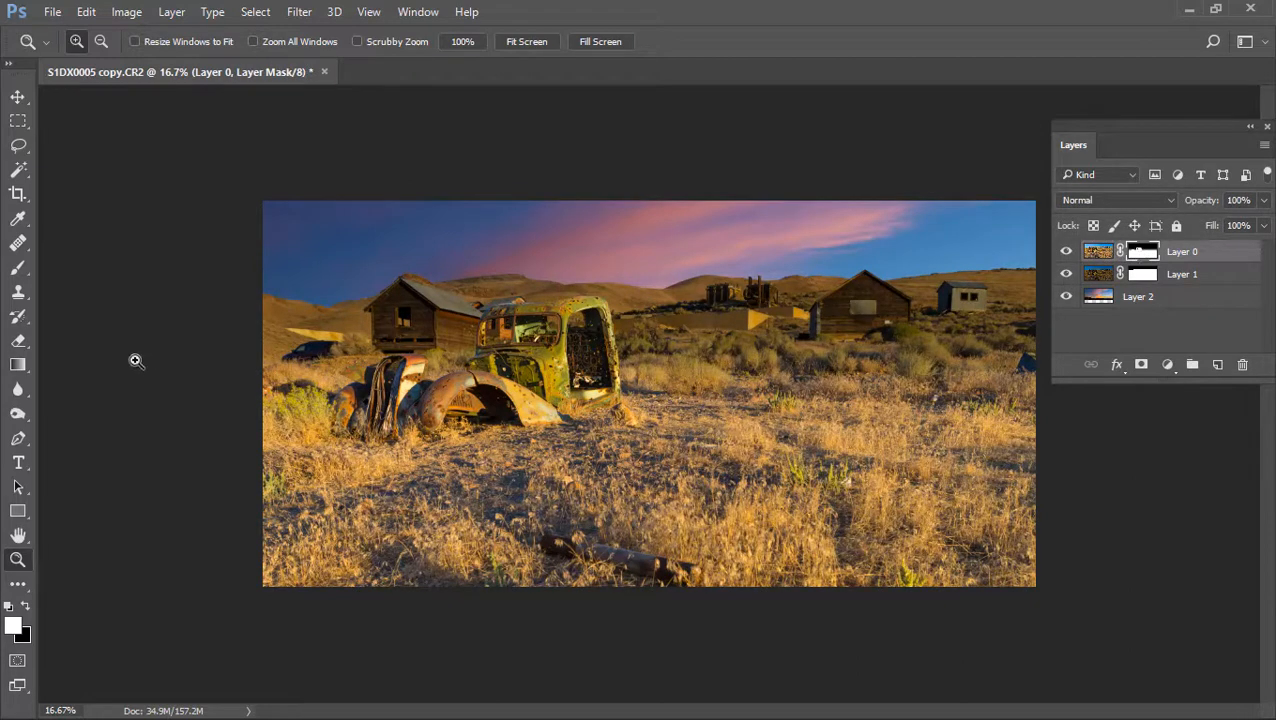
left_click(18, 270)
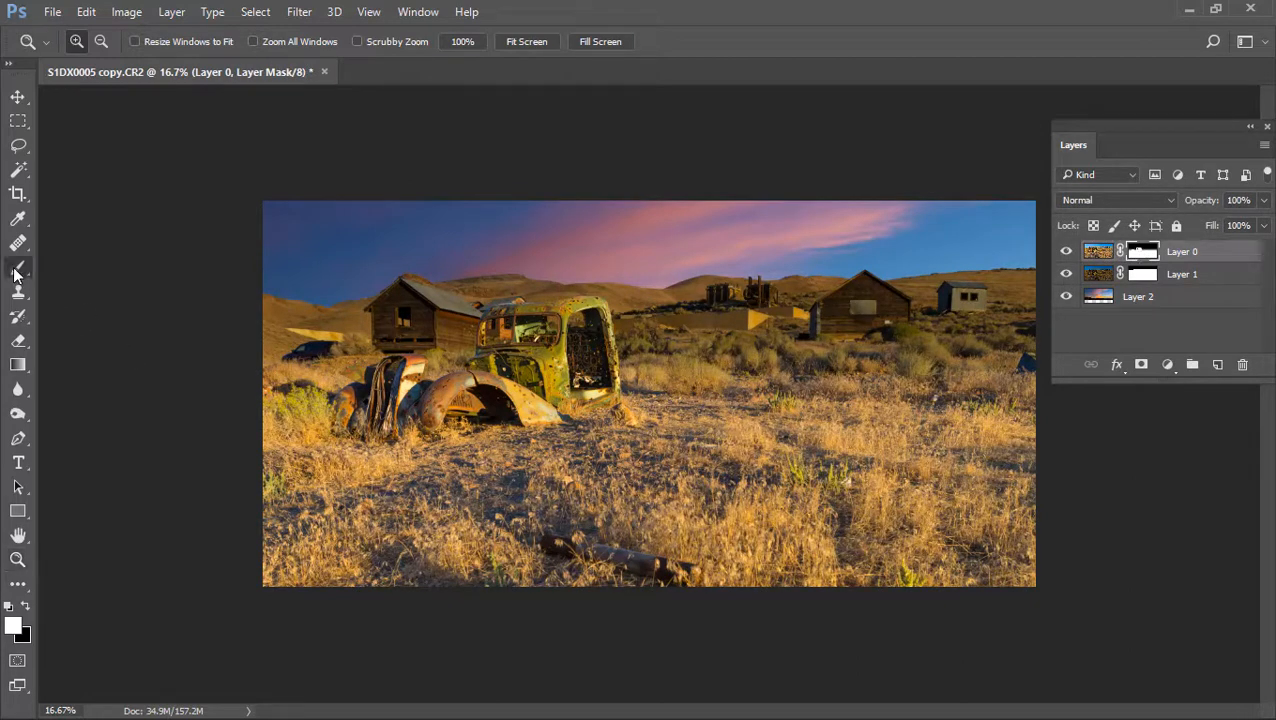
left_click(26, 606)
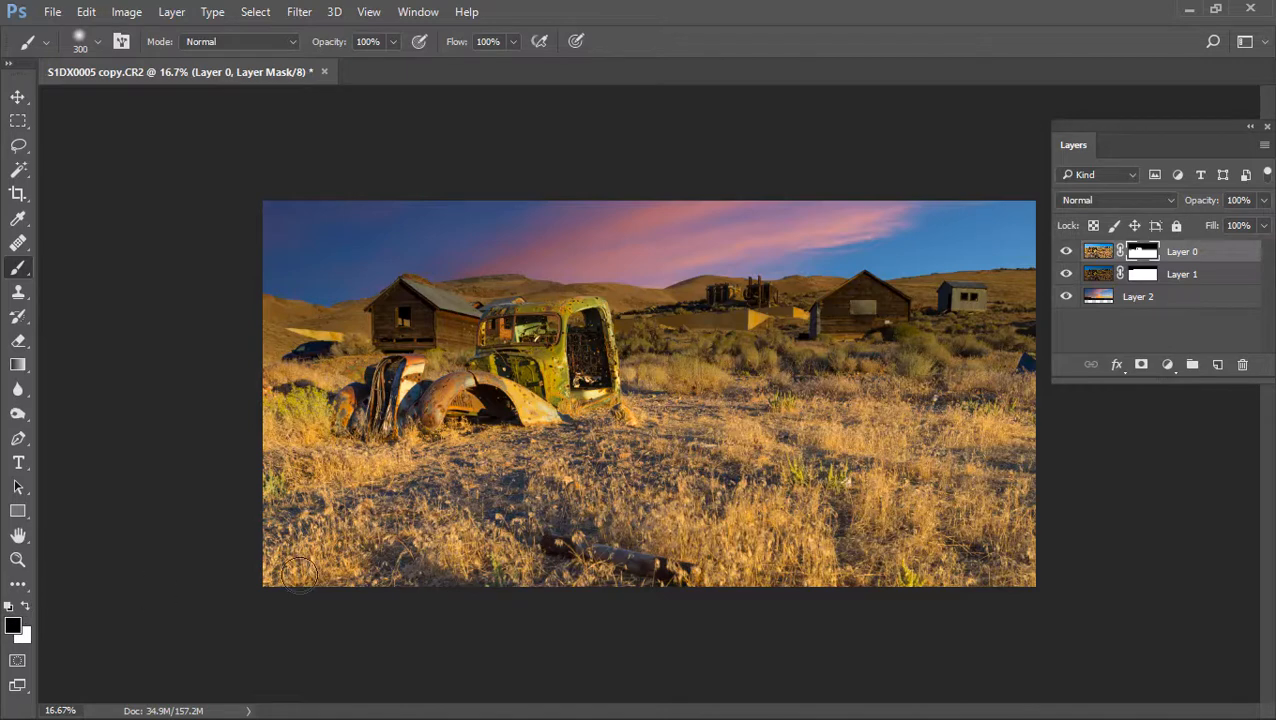
key("bracketright")
key("bracketright")
key("bracketright")
key("bracketright")
key("bracketright")
key("bracketright")
key("bracketright")
key("bracketright")
key("bracketright")
key("bracketright")
key("bracketright")
key("bracketright")
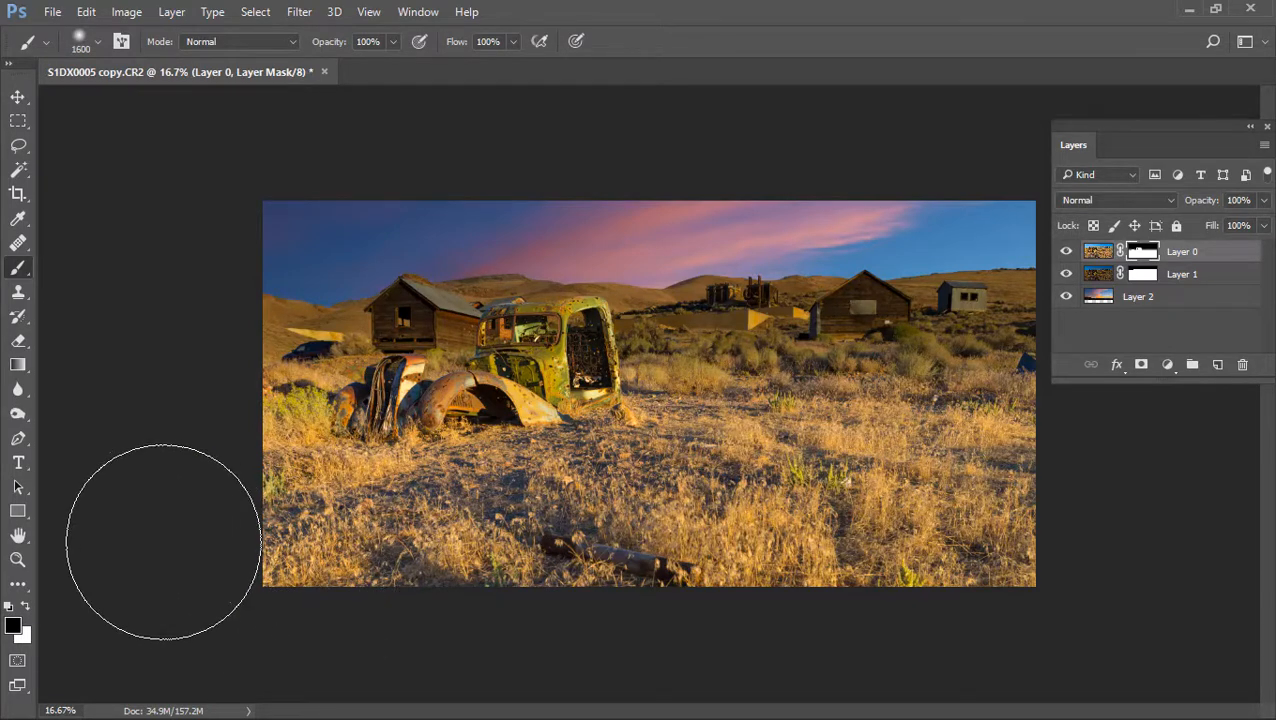
mouse_move(326, 590)
left_mouse_down()
mouse_move(707, 631)
mouse_move(1044, 622)
mouse_move(491, 573)
mouse_move(238, 532)
mouse_move(132, 495)
mouse_move(160, 519)
mouse_move(365, 568)
mouse_move(638, 600)
mouse_move(920, 608)
left_mouse_up()
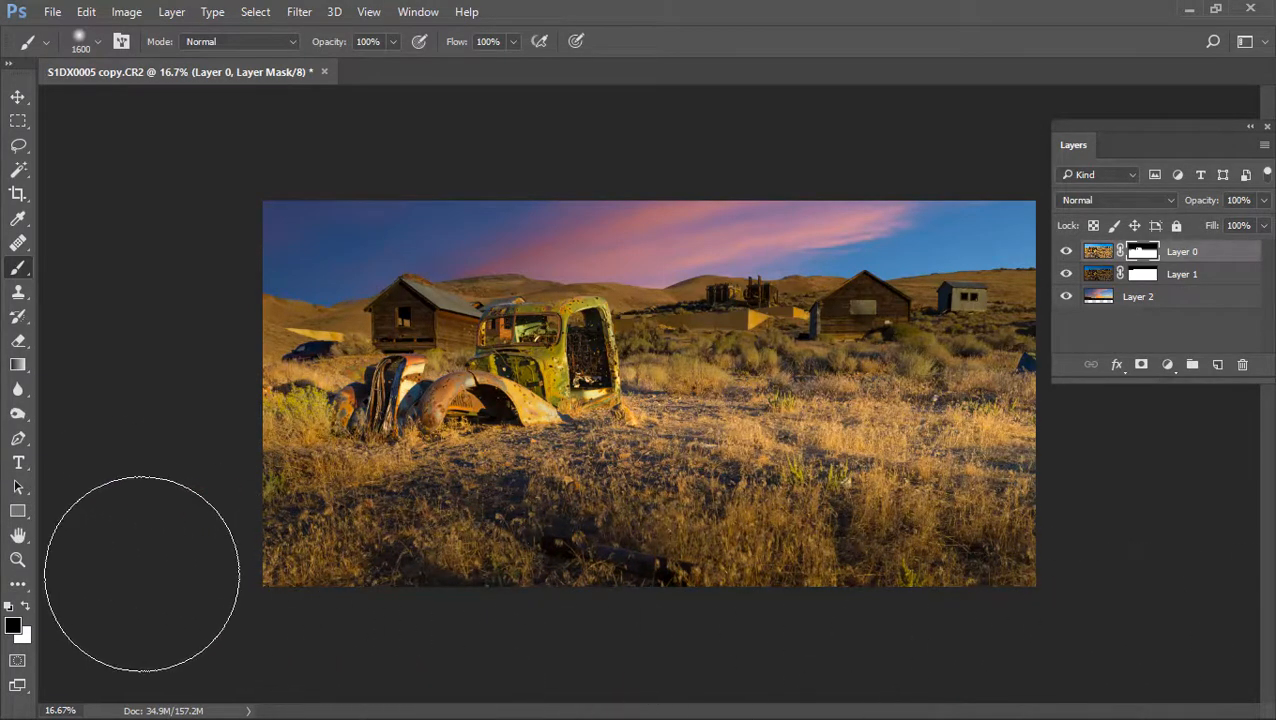
- Fade the last brush stroke on Layer 0's mask to 60% opacity in Normal mode
left_click(86, 11)
left_click(142, 100)
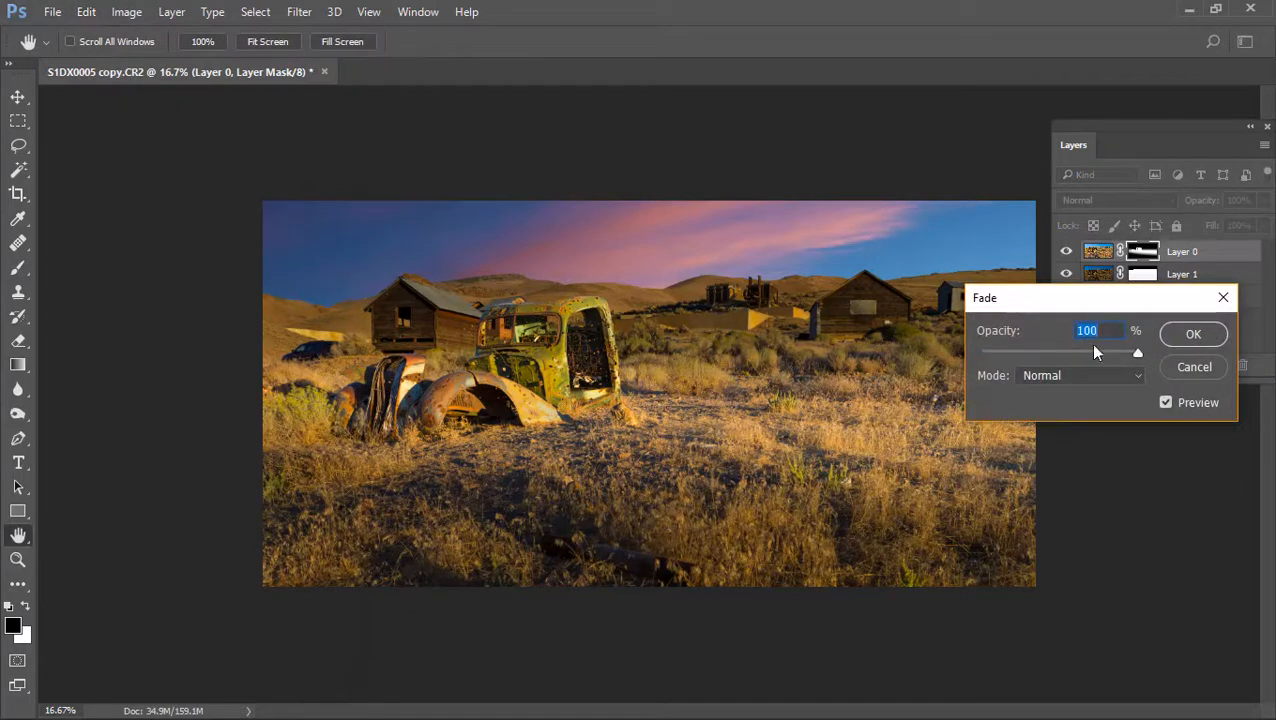
mouse_move(1139, 354)
left_mouse_down()
mouse_move(942, 348)
mouse_move(1161, 364)
mouse_move(1053, 359)
mouse_move(1076, 357)
left_mouse_up()
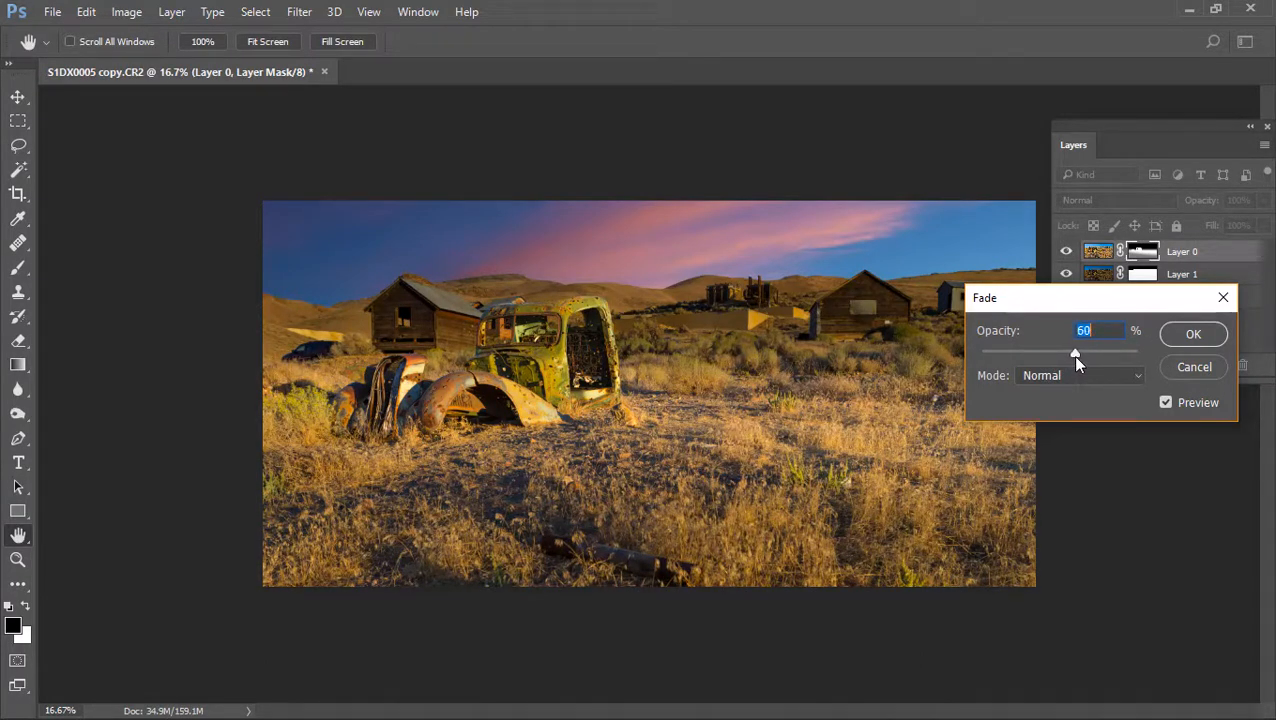
left_click(1192, 337)
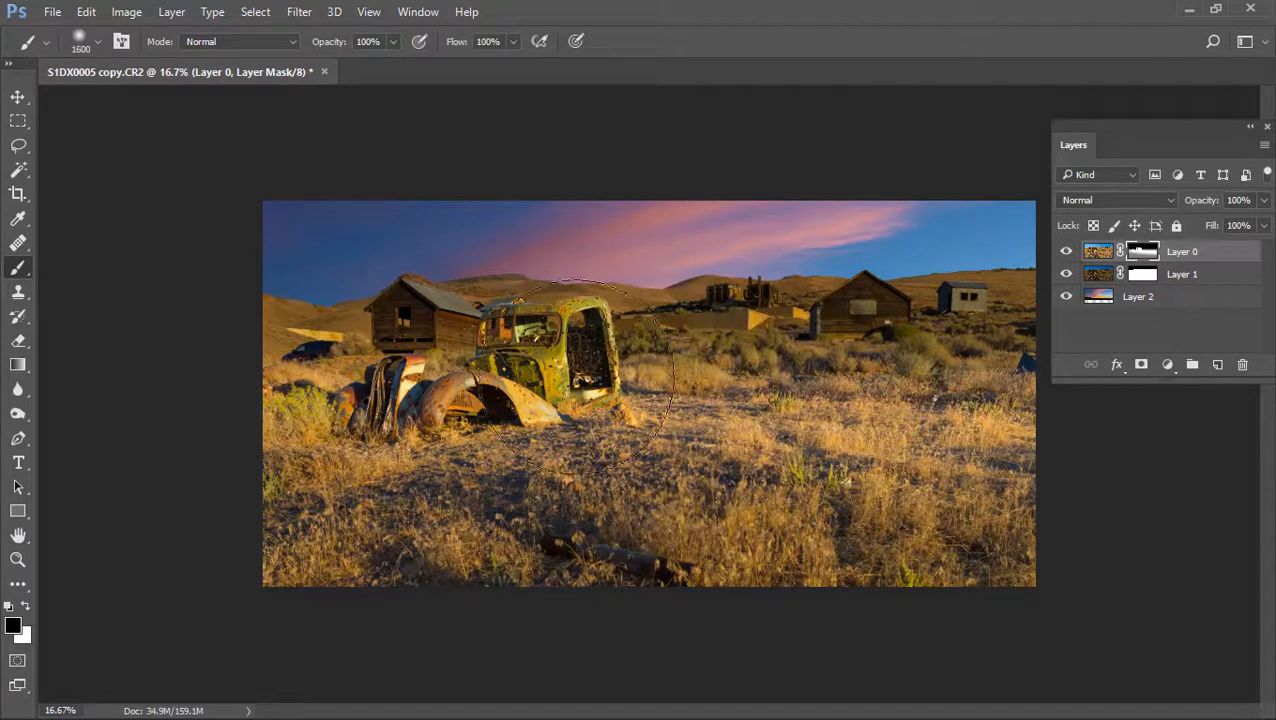
- Flatten all layers into a single background and switch to the Zoom tool
left_click_drag(1153, 135, 1116, 122)
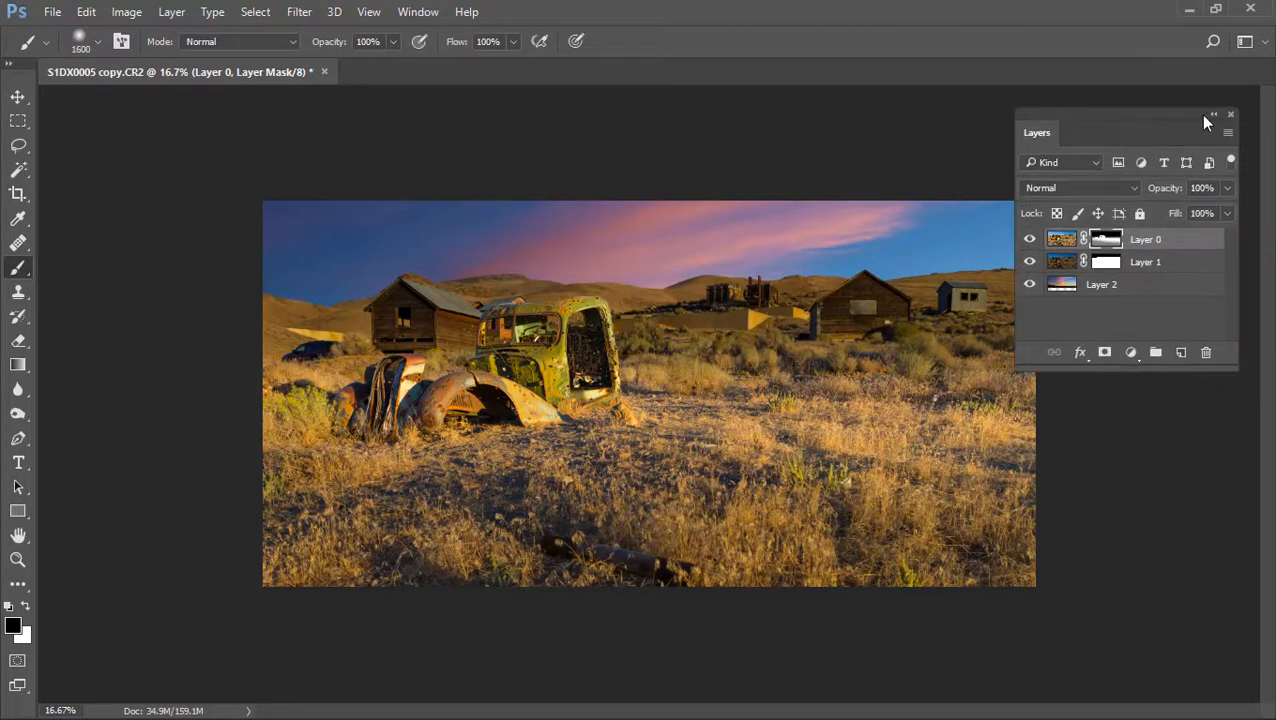
left_click(1228, 134)
left_click(994, 646)
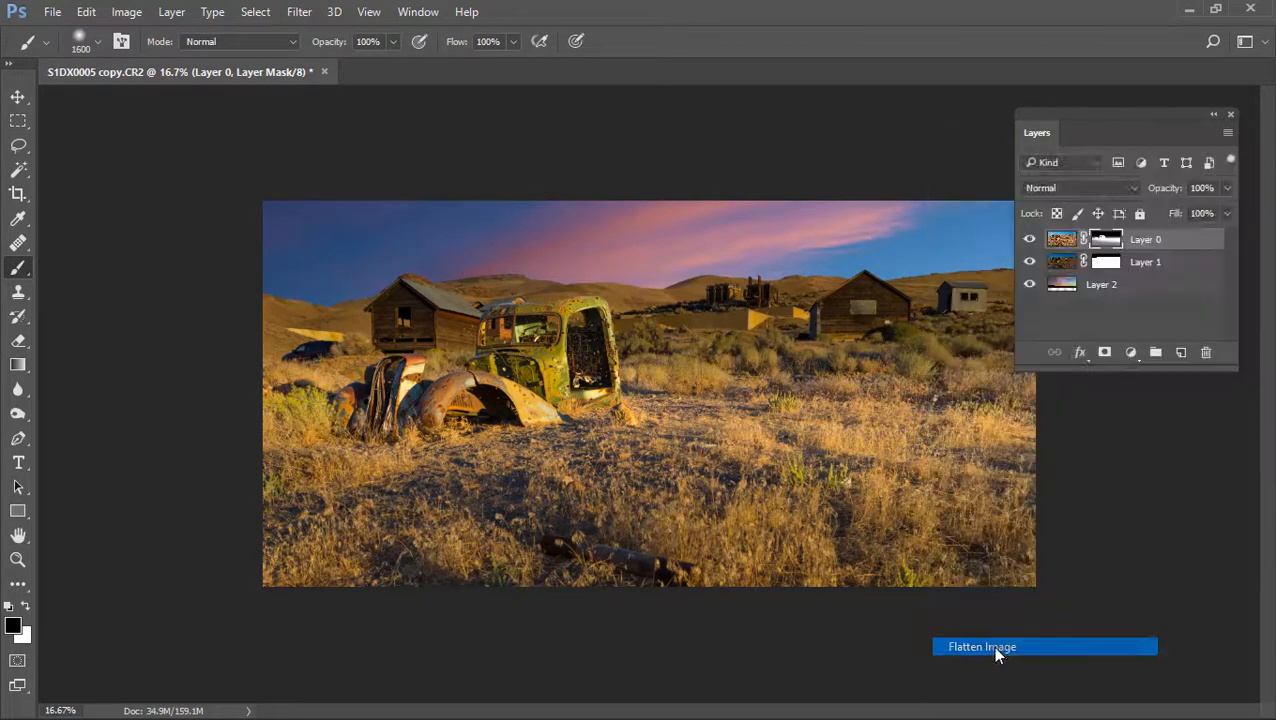
left_click(18, 560)
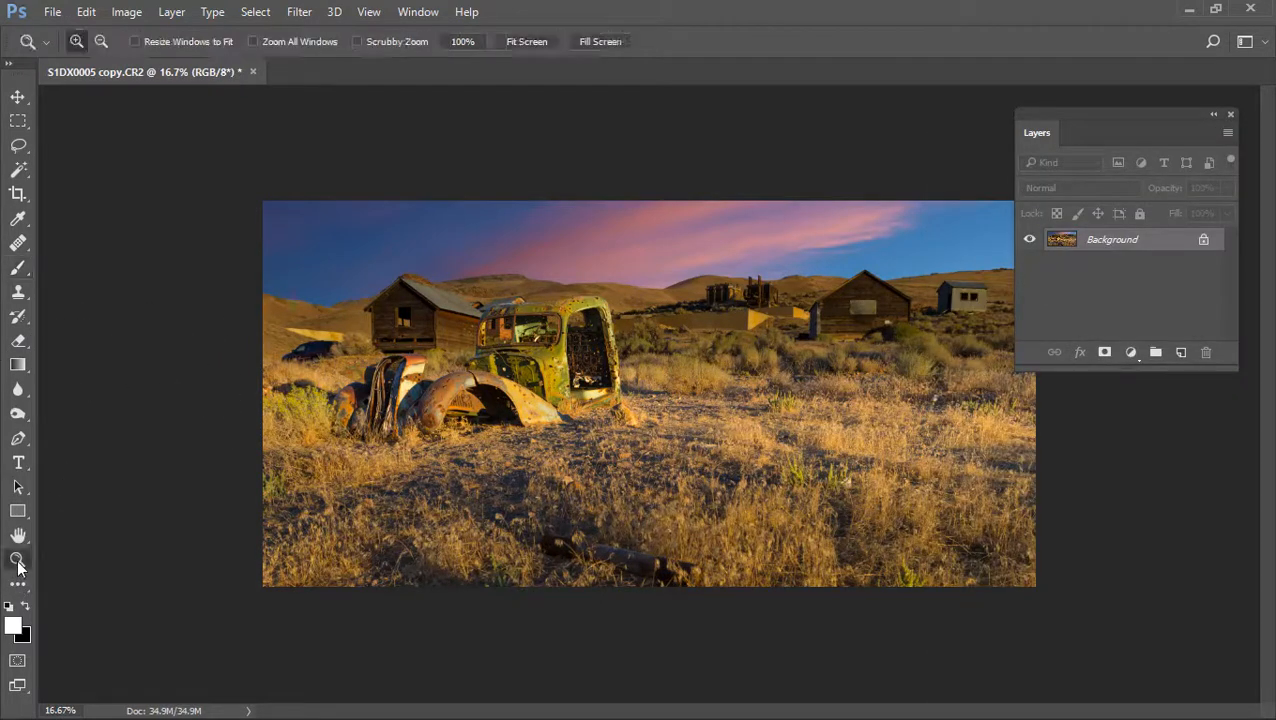
- Clone Stamp the surrounding hillside over the rear roof of the dark SUV beside the cabin, using a 45 px brush
left_click(309, 343)
left_click(309, 343)
left_click(163, 338)
left_click(163, 338)
left_click_drag(163, 350, 685, 405)
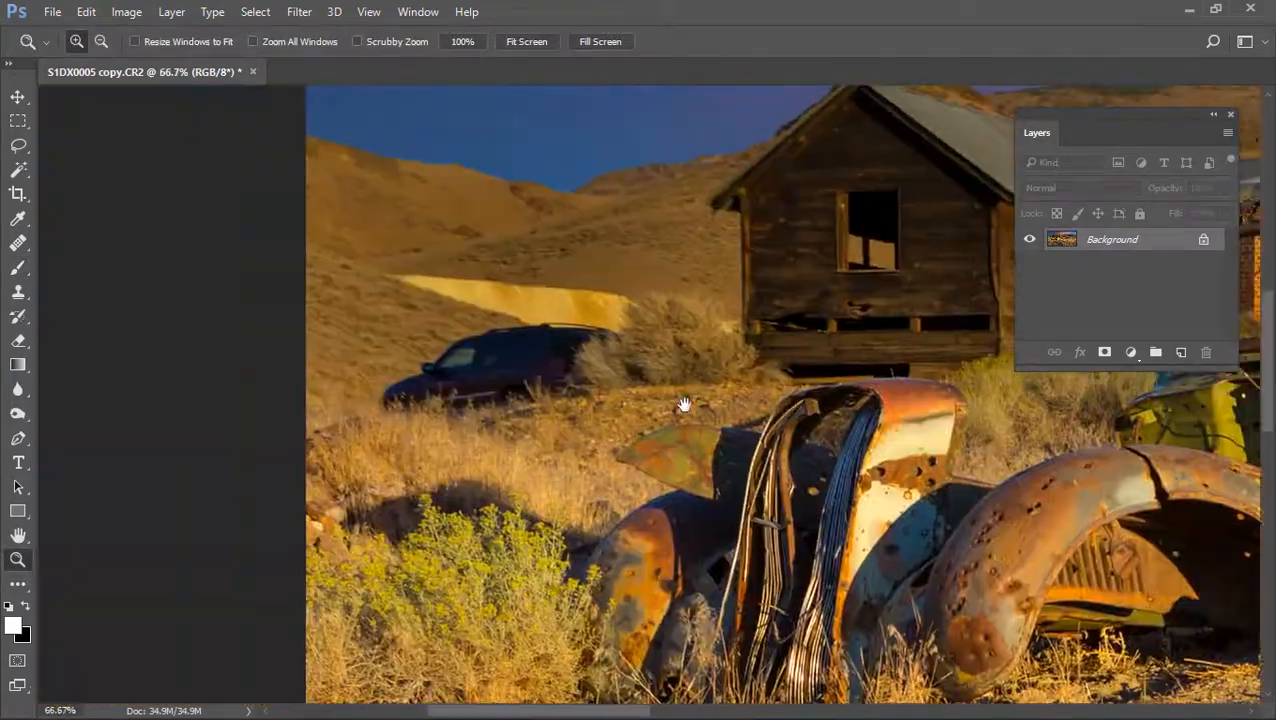
left_click(534, 374)
left_click(533, 373)
left_click_drag(541, 356, 612, 416)
left_click(572, 365, "alt")
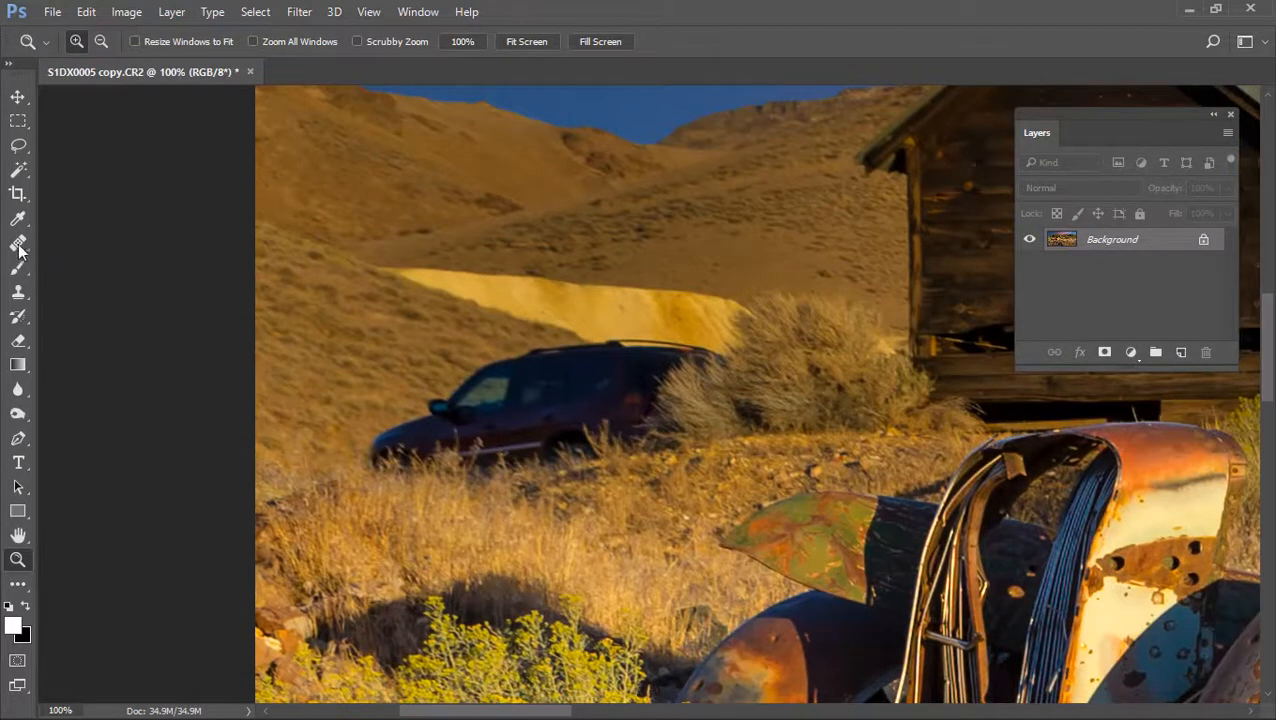
left_click(18, 291)
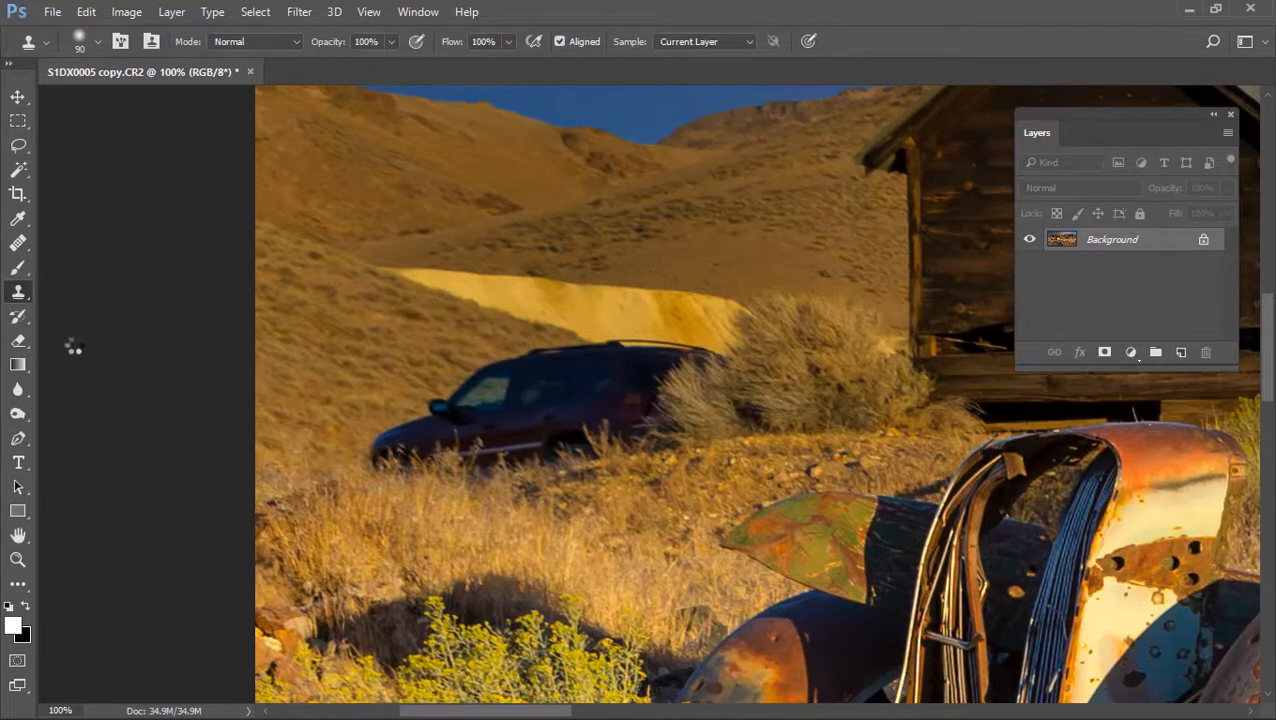
key("bracketleft")
key("bracketleft")
key("bracketleft")
key("bracketleft")
left_click(449, 293, "alt")
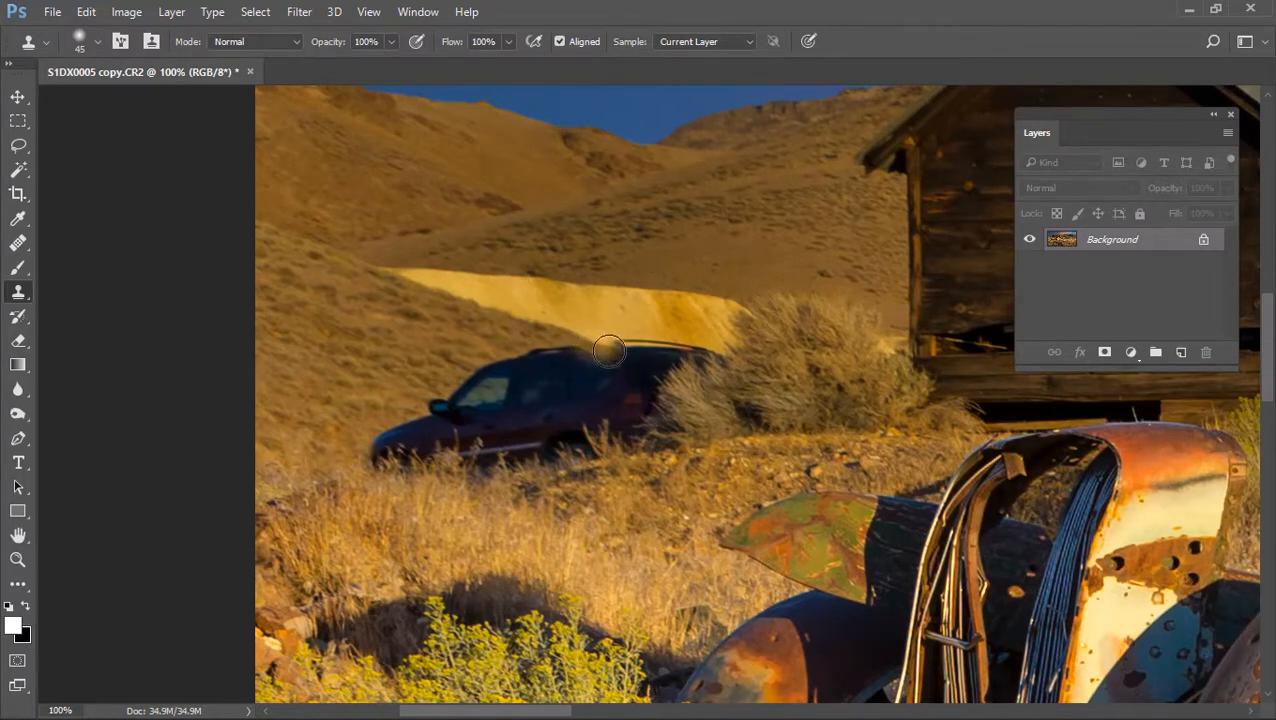
left_click_drag(640, 362, 576, 337)
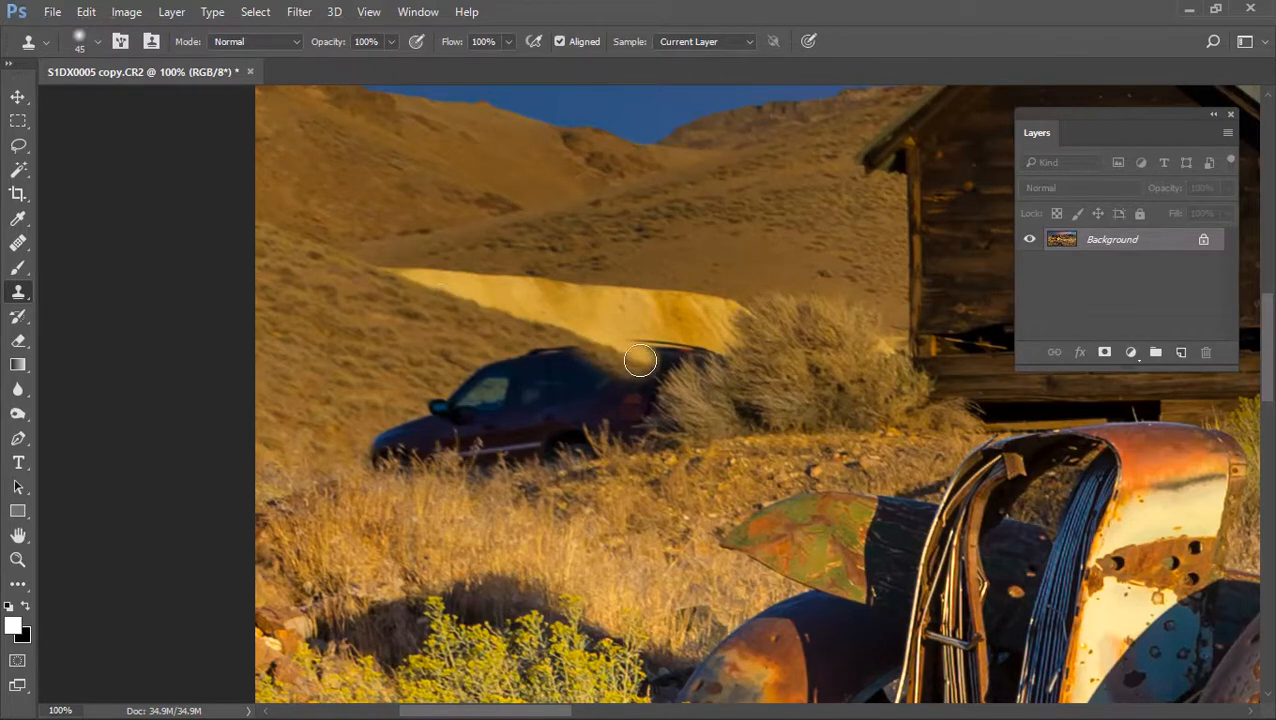
left_click_drag(639, 359, 665, 364)
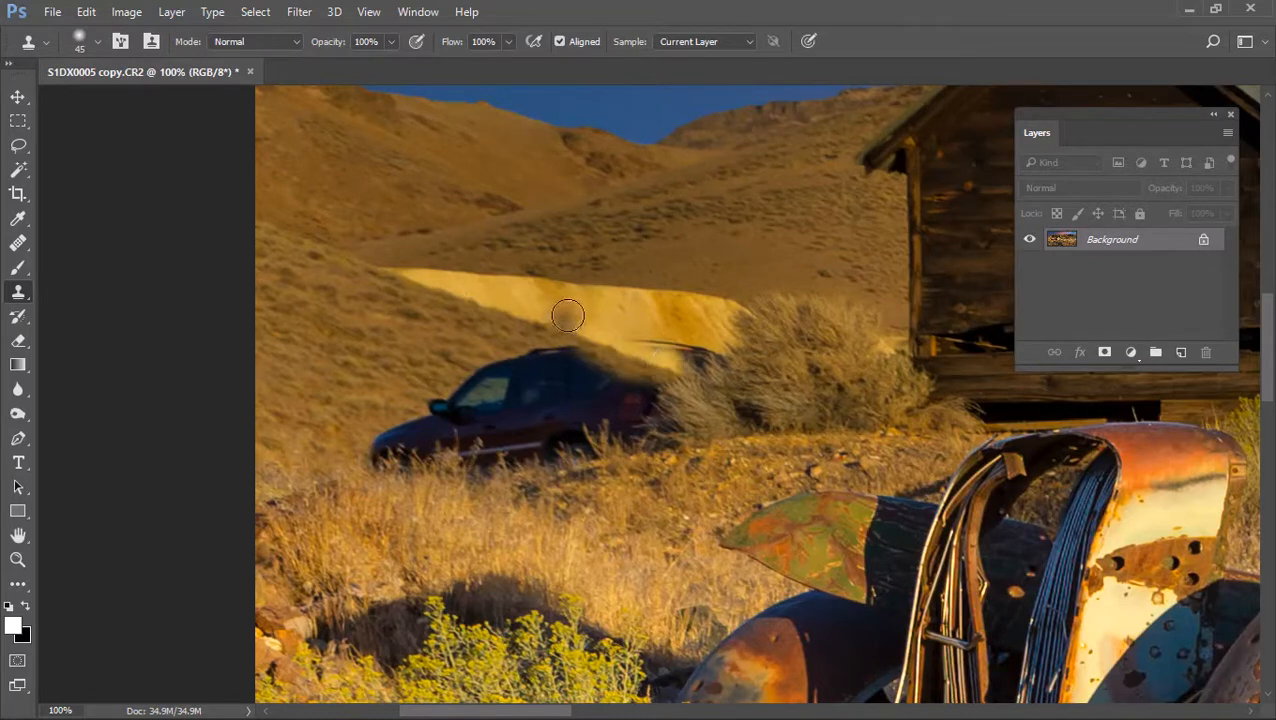
- Clone away the remaining SUV roof line along the yellow bank with a 20 px brush
key("bracketleft")
key("bracketleft")
key("bracketleft")
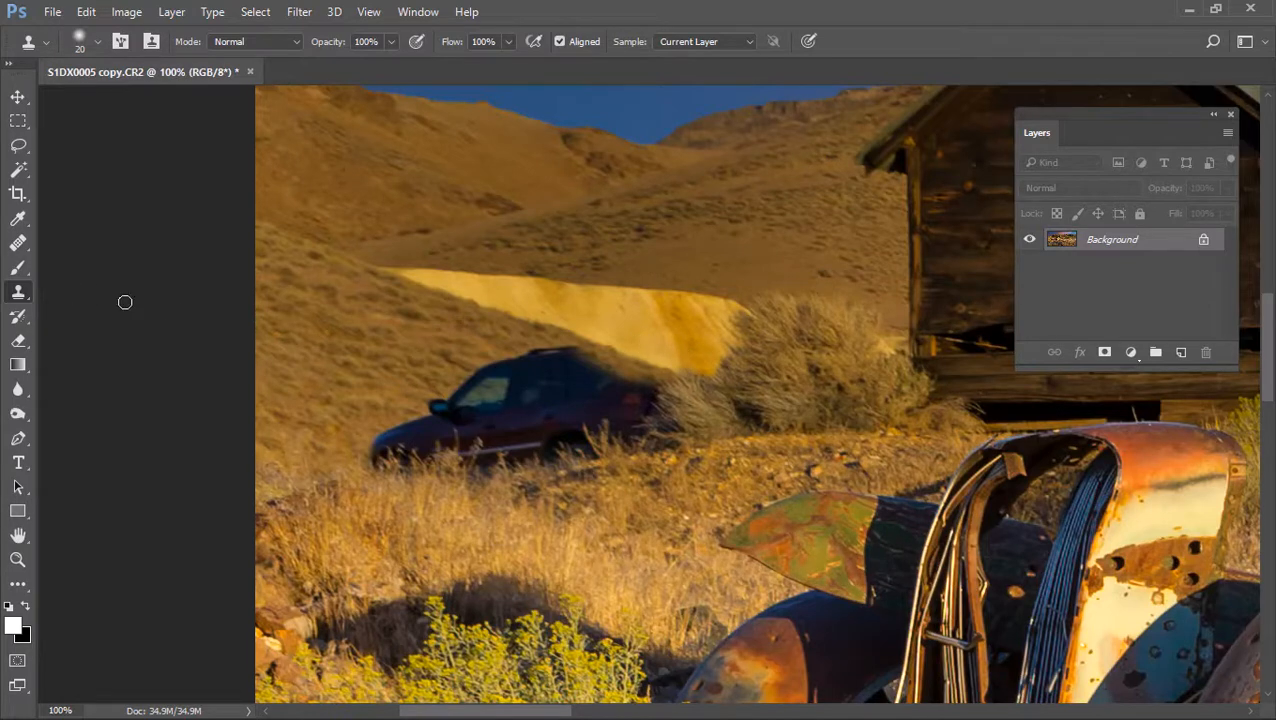
- Clone hillside texture over the SUV's windshield, windows and upper body with a 40 px brush
key("bracketright")
key("bracketright")
mouse_move(408, 404)
left_mouse_down()
mouse_move(467, 401)
mouse_move(476, 366)
mouse_move(499, 372)
mouse_move(497, 359)
mouse_move(540, 370)
left_mouse_up()
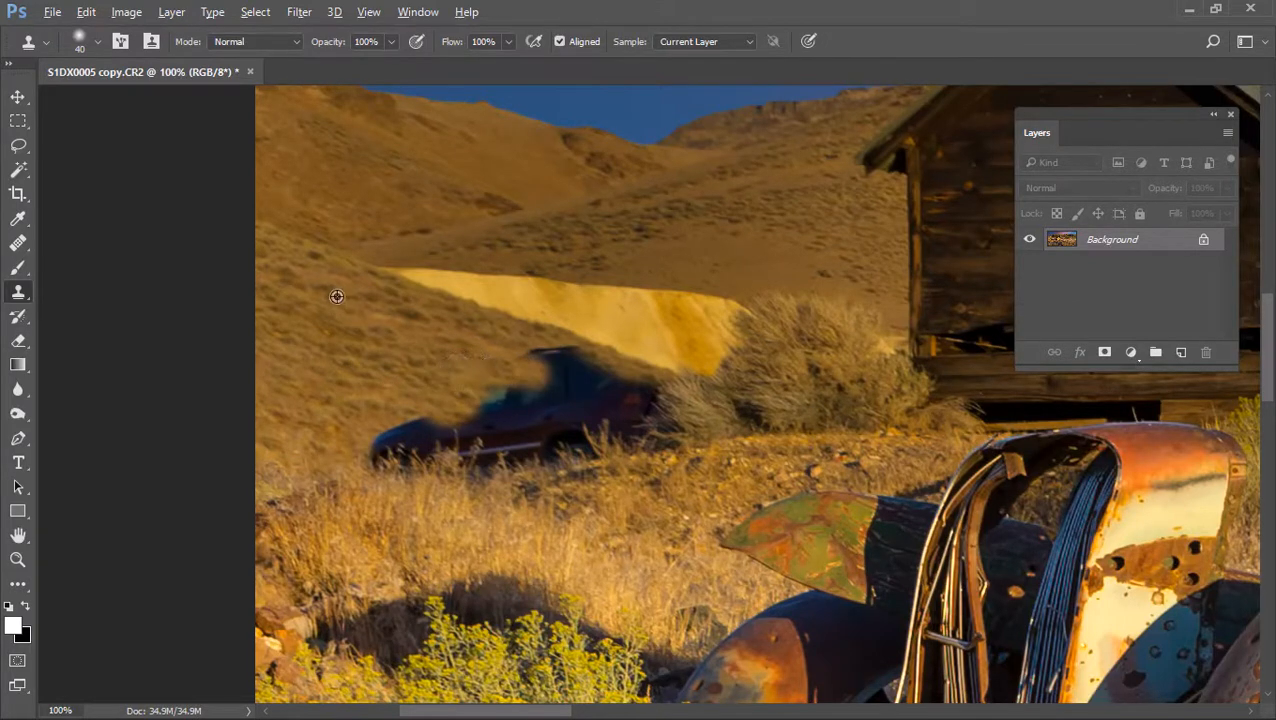
mouse_move(490, 390)
left_mouse_down()
mouse_move(516, 410)
mouse_move(529, 397)
mouse_move(518, 391)
mouse_move(552, 414)
mouse_move(550, 393)
mouse_move(439, 380)
mouse_move(559, 353)
mouse_move(595, 372)
mouse_move(553, 381)
mouse_move(572, 411)
mouse_move(582, 395)
mouse_move(594, 404)
mouse_move(576, 396)
mouse_move(565, 401)
mouse_move(611, 403)
mouse_move(577, 395)
mouse_move(641, 408)
mouse_move(608, 379)
mouse_move(645, 391)
mouse_move(642, 412)
mouse_move(605, 408)
left_mouse_up()
left_click(326, 382, "alt")
left_click(393, 320, "alt")
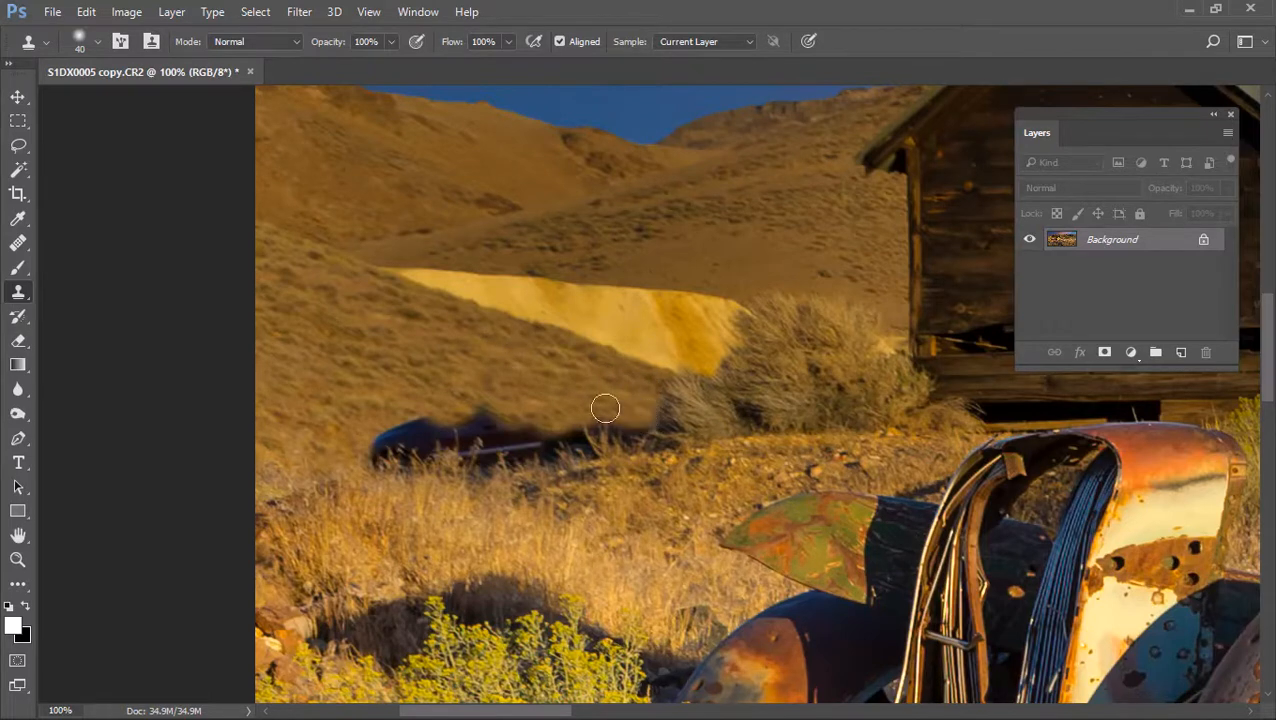
- Clone hillside over the SUV's hood and lower body, and dry grass over the dark remnant at its front
left_click(297, 365, "alt")
mouse_move(365, 440)
left_mouse_down()
mouse_move(425, 429)
mouse_move(417, 443)
mouse_move(433, 424)
mouse_move(441, 435)
mouse_move(482, 416)
mouse_move(470, 429)
mouse_move(478, 454)
mouse_move(500, 433)
mouse_move(523, 448)
mouse_move(554, 422)
left_mouse_up()
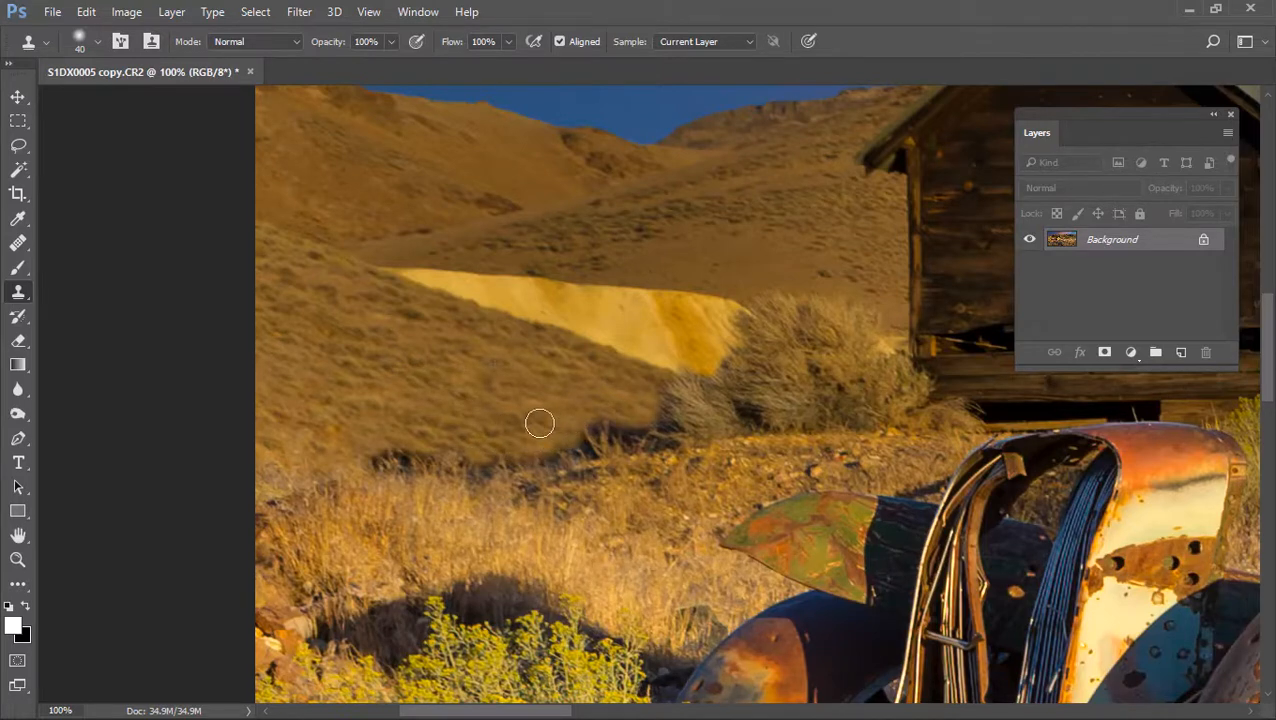
left_click(336, 489, "alt")
mouse_move(375, 474)
left_mouse_down()
mouse_move(415, 461)
mouse_move(405, 469)
left_mouse_up()
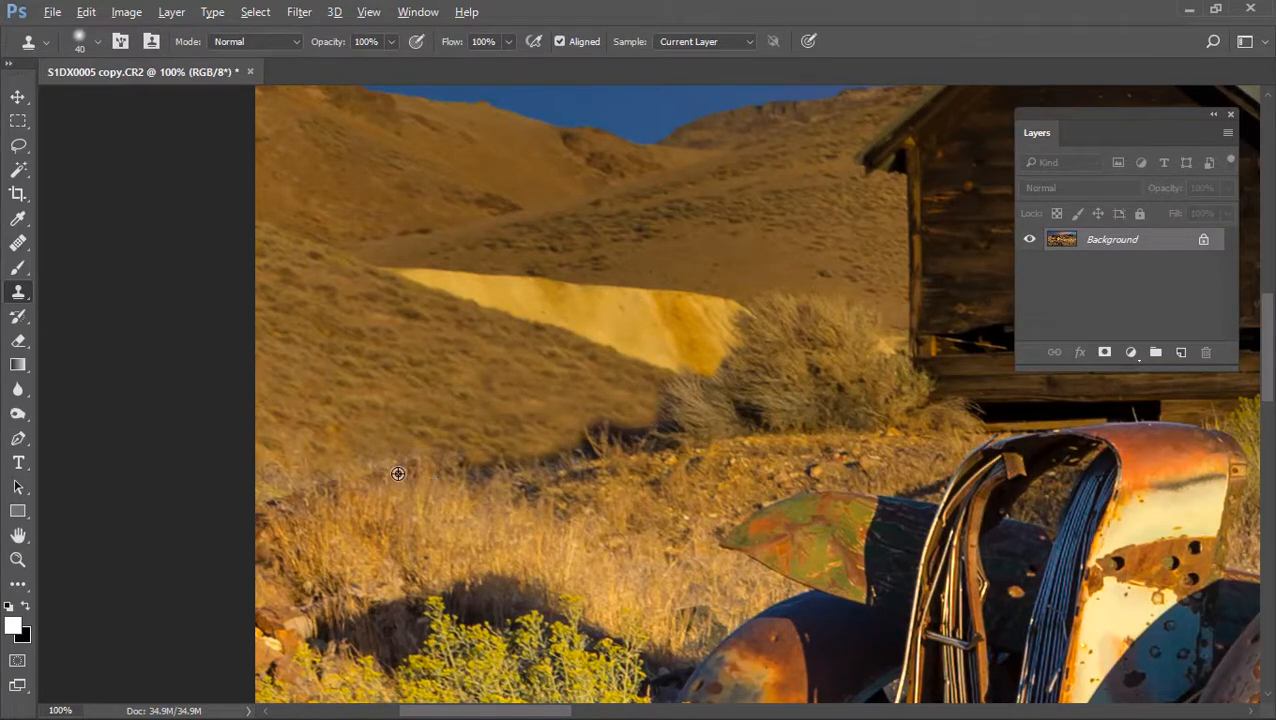
- Clone out the leftover dark patches between the hillside and the grey bush with 50 px and 40 px brushes
left_click(436, 406, "alt")
key("bracketright")
mouse_move(481, 441)
left_mouse_down()
mouse_move(519, 457)
mouse_move(561, 444)
mouse_move(617, 480)
left_mouse_up()
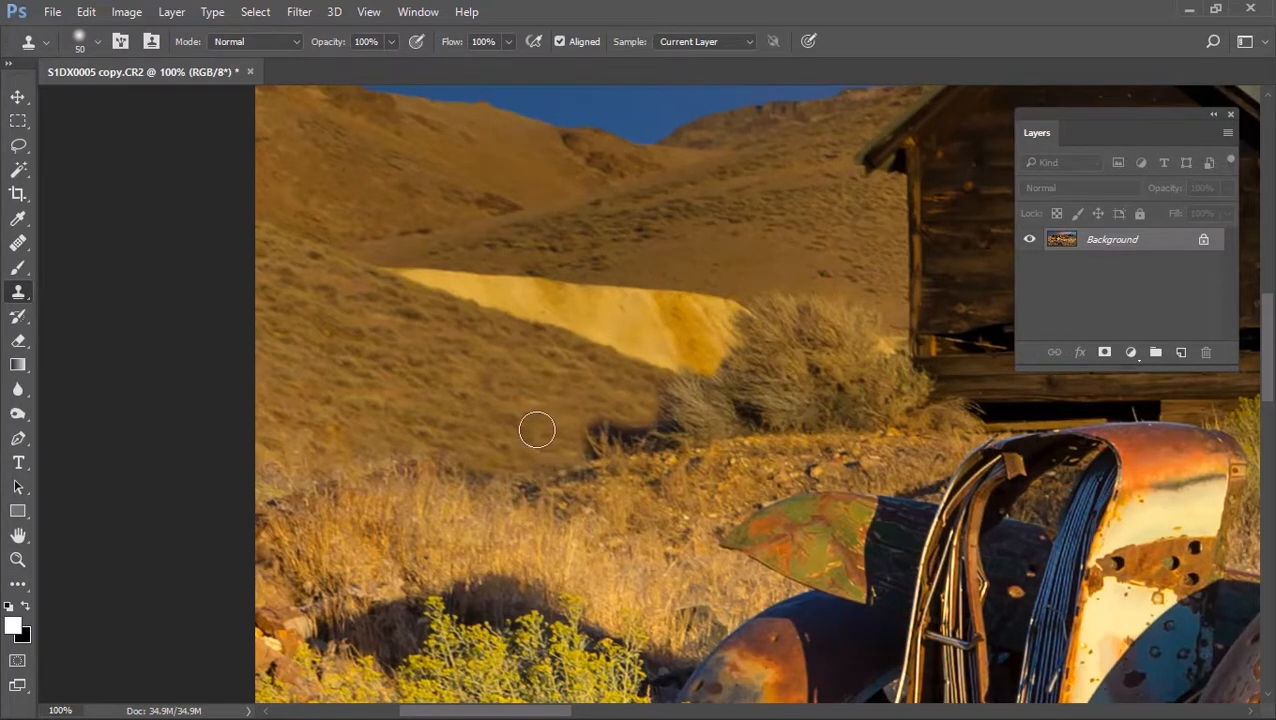
key("bracketleft")
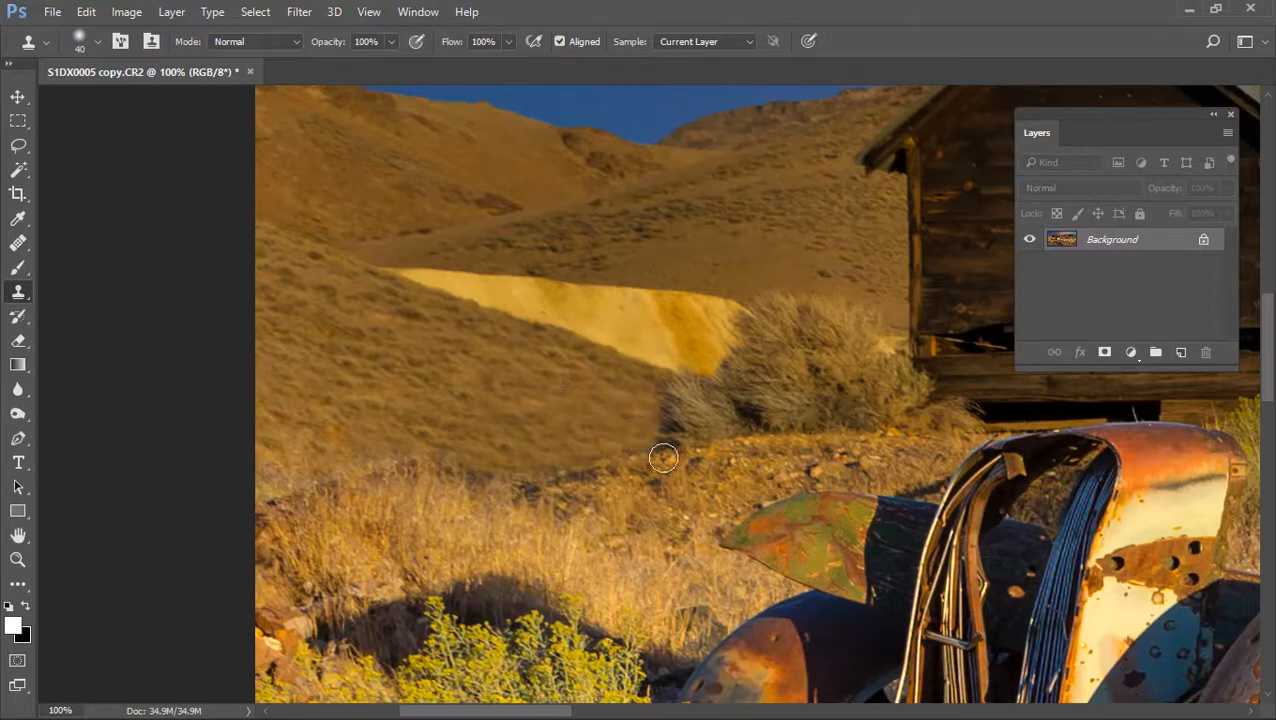
left_click(690, 442, "alt")
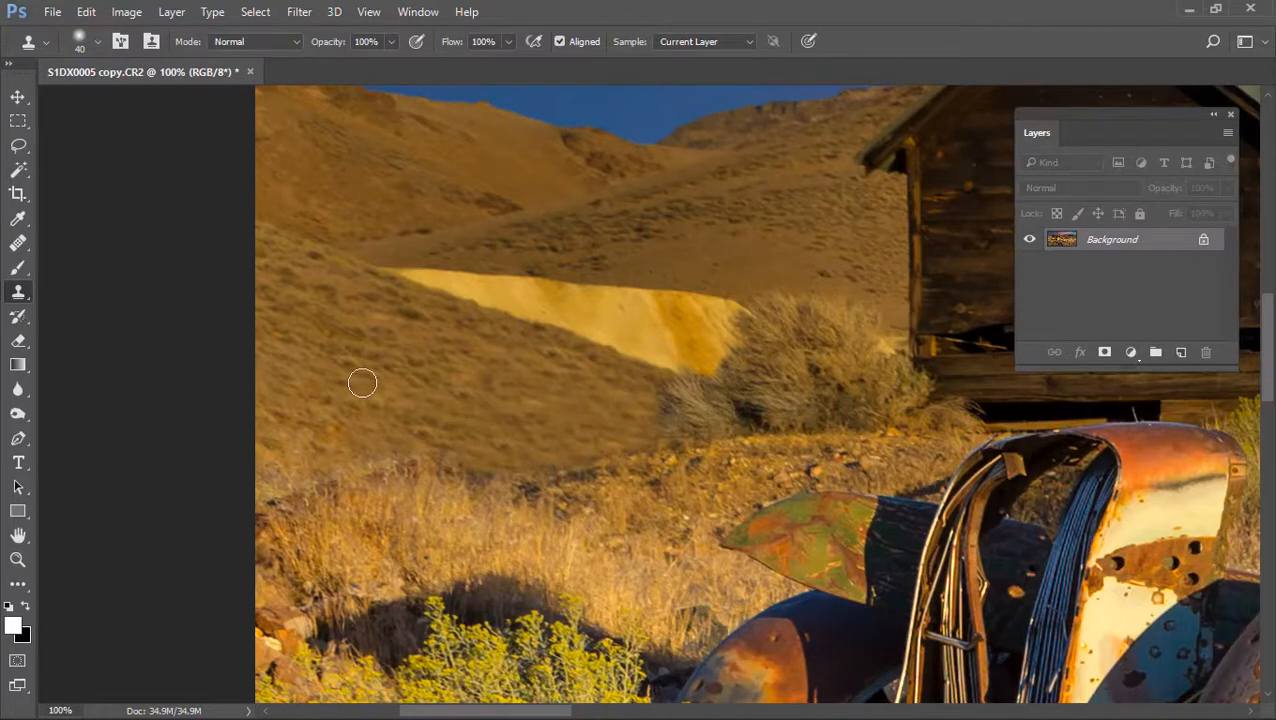
- Review the whole image for other distracting objects
left_click(17, 560)
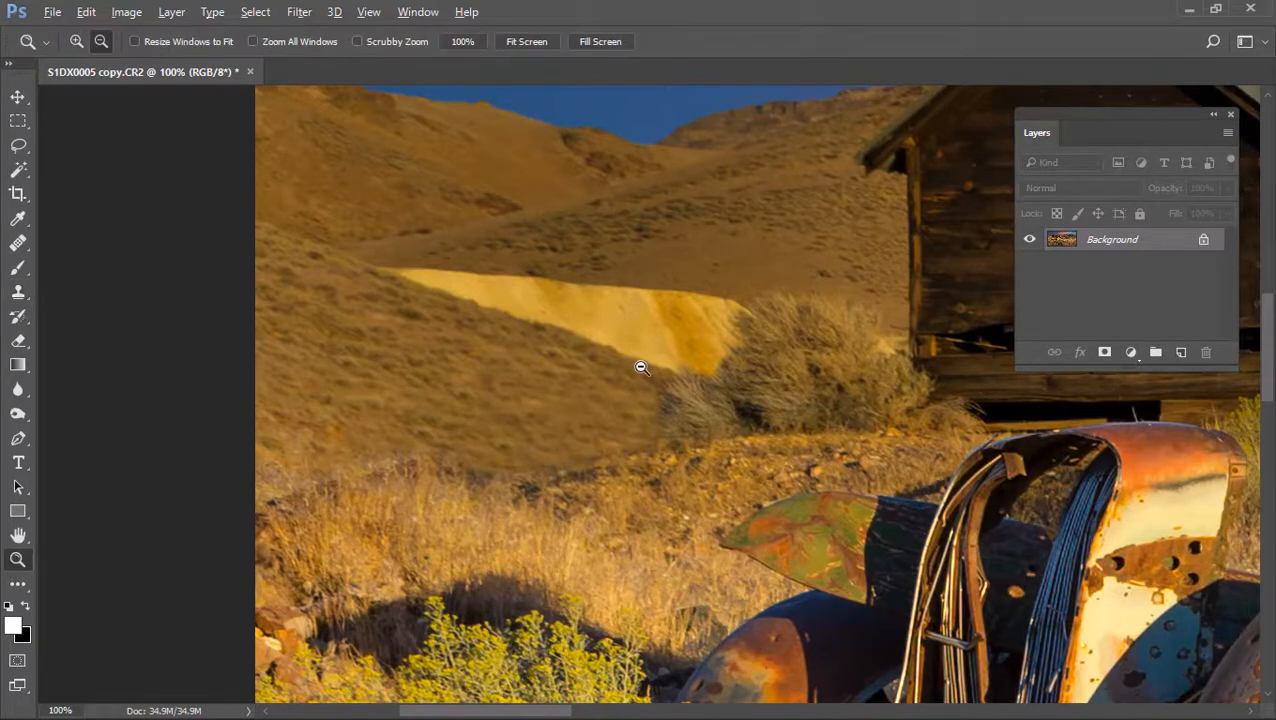
left_click(641, 365, "alt")
left_click(641, 365, "alt")
left_click(641, 365, "alt")
left_click(642, 368, "alt")
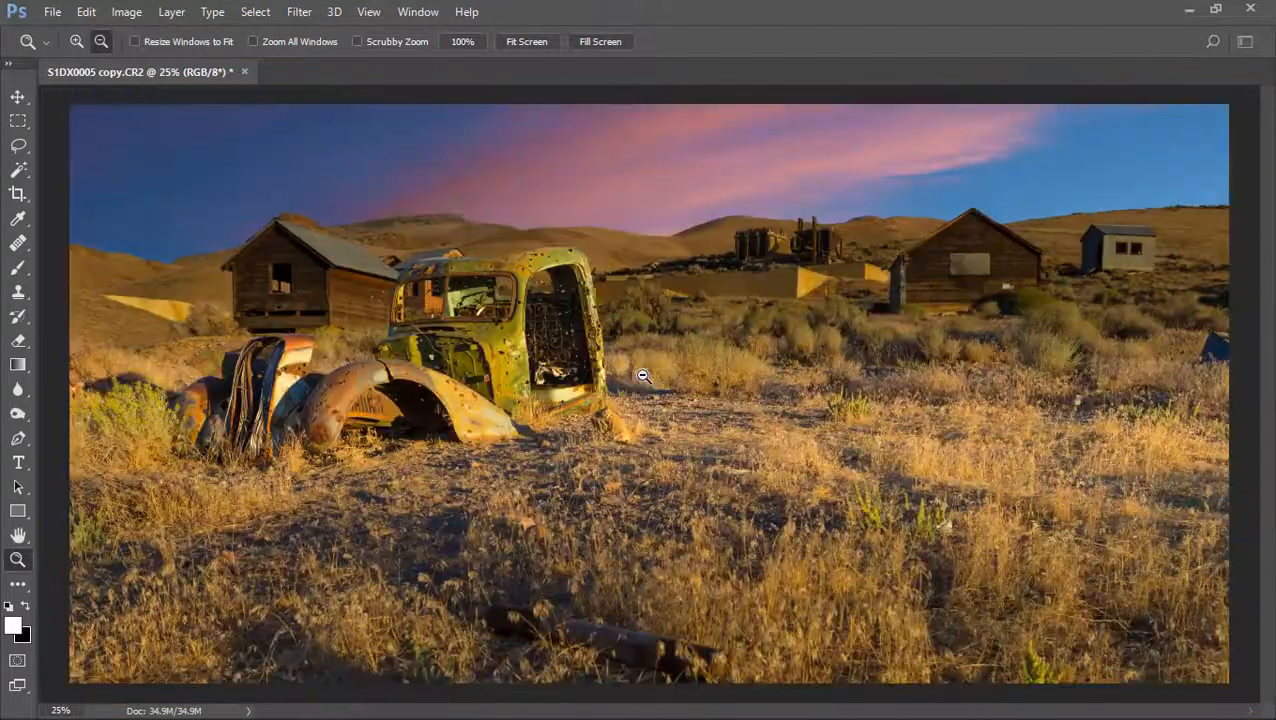
left_click(643, 372, "alt")
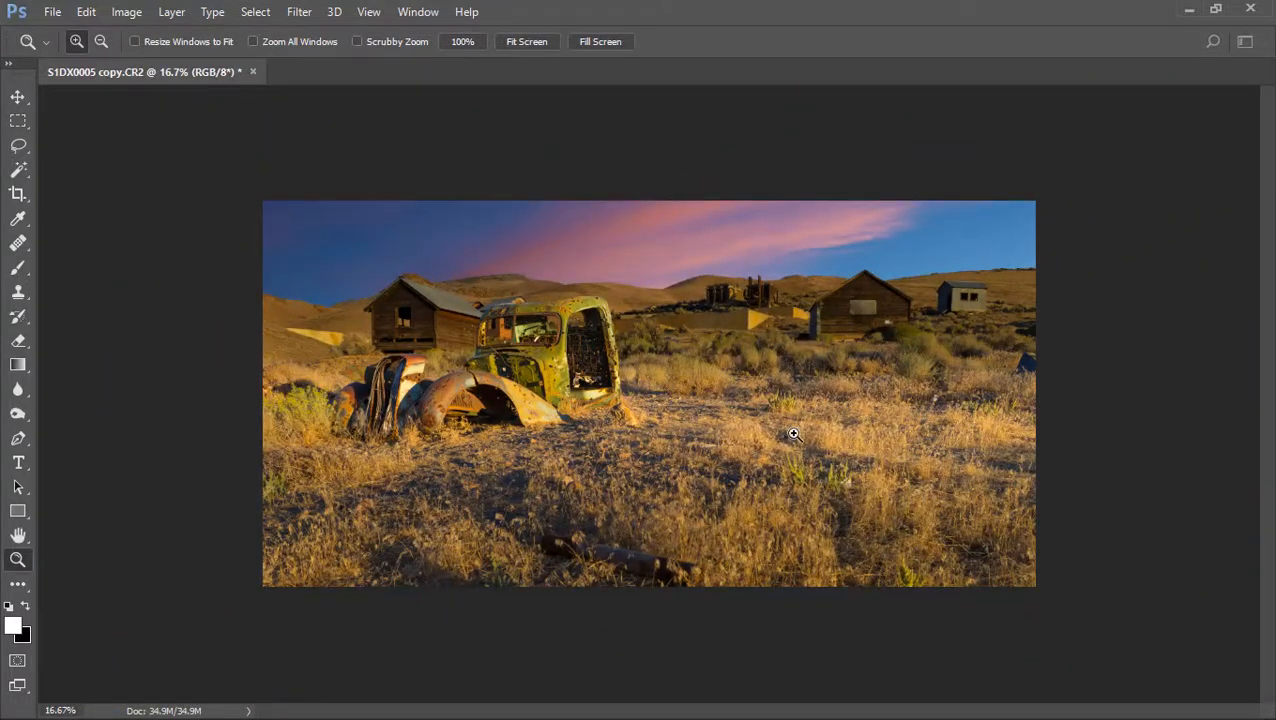
left_click(793, 433)
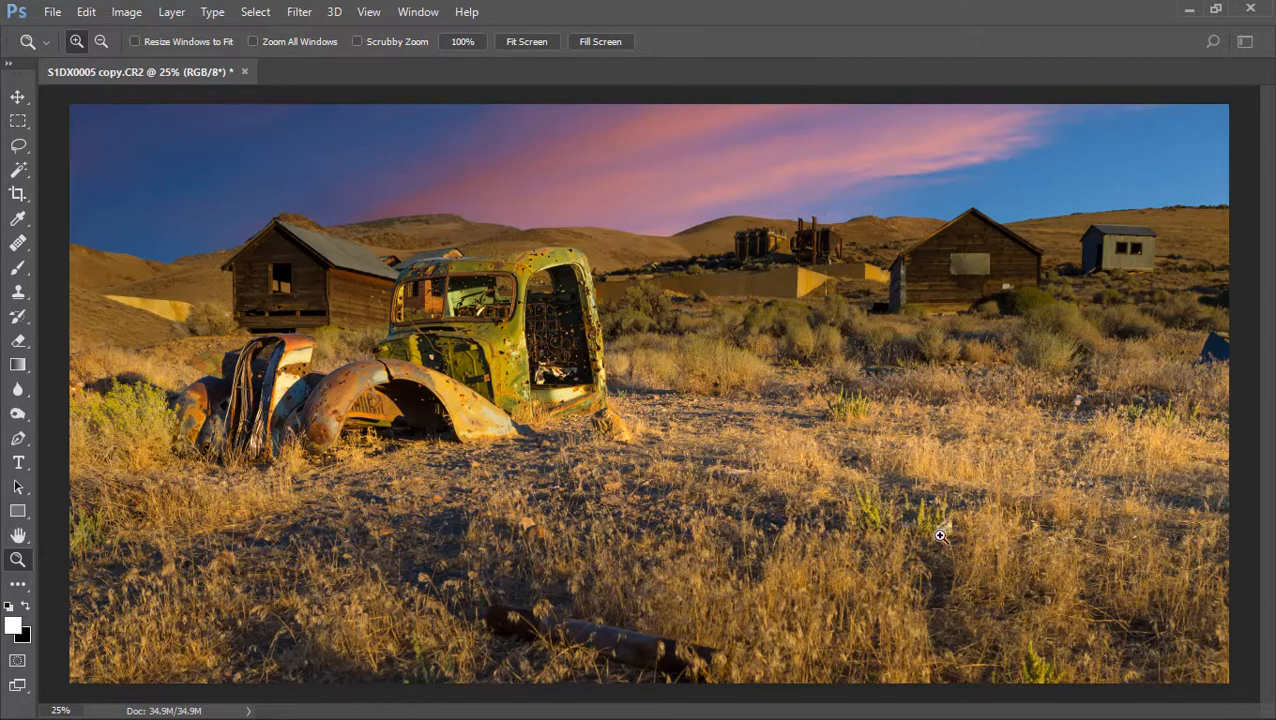
- Remove the pale rock below the large bush in the right-hand grass by cloning nearby grass with a 70 px brush
left_click(1024, 398)
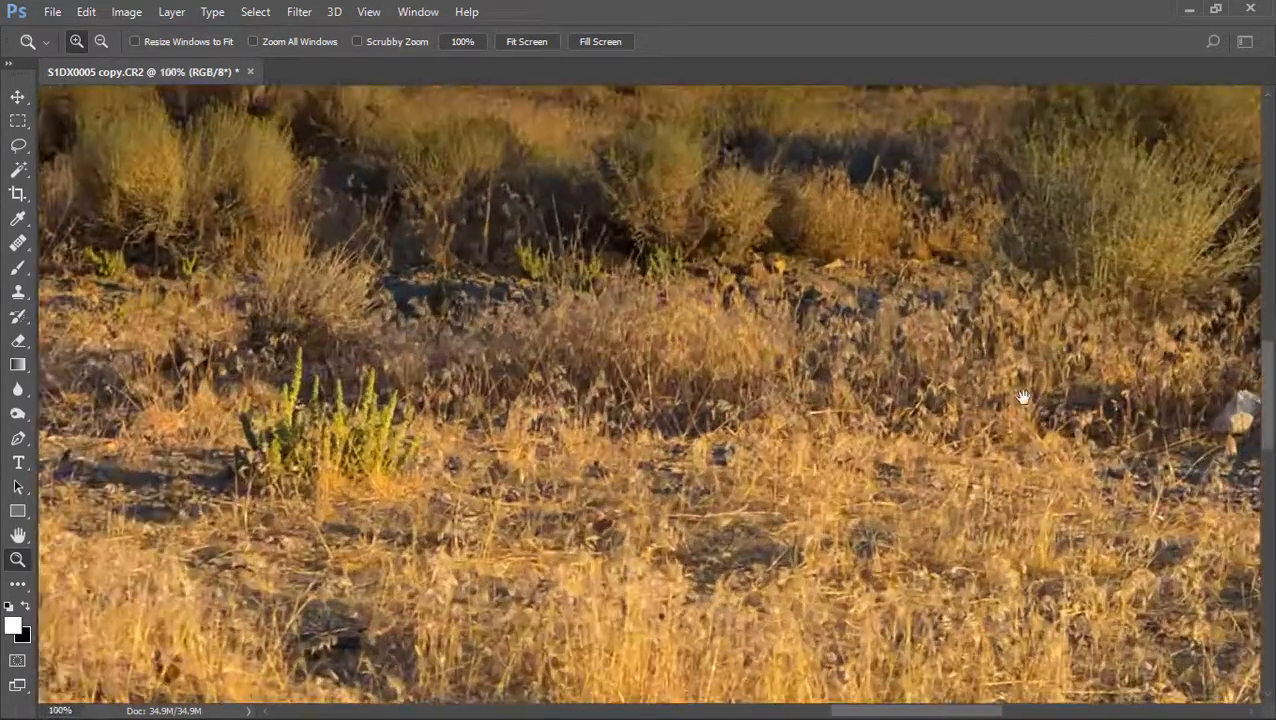
left_click_drag(1024, 398, 569, 384)
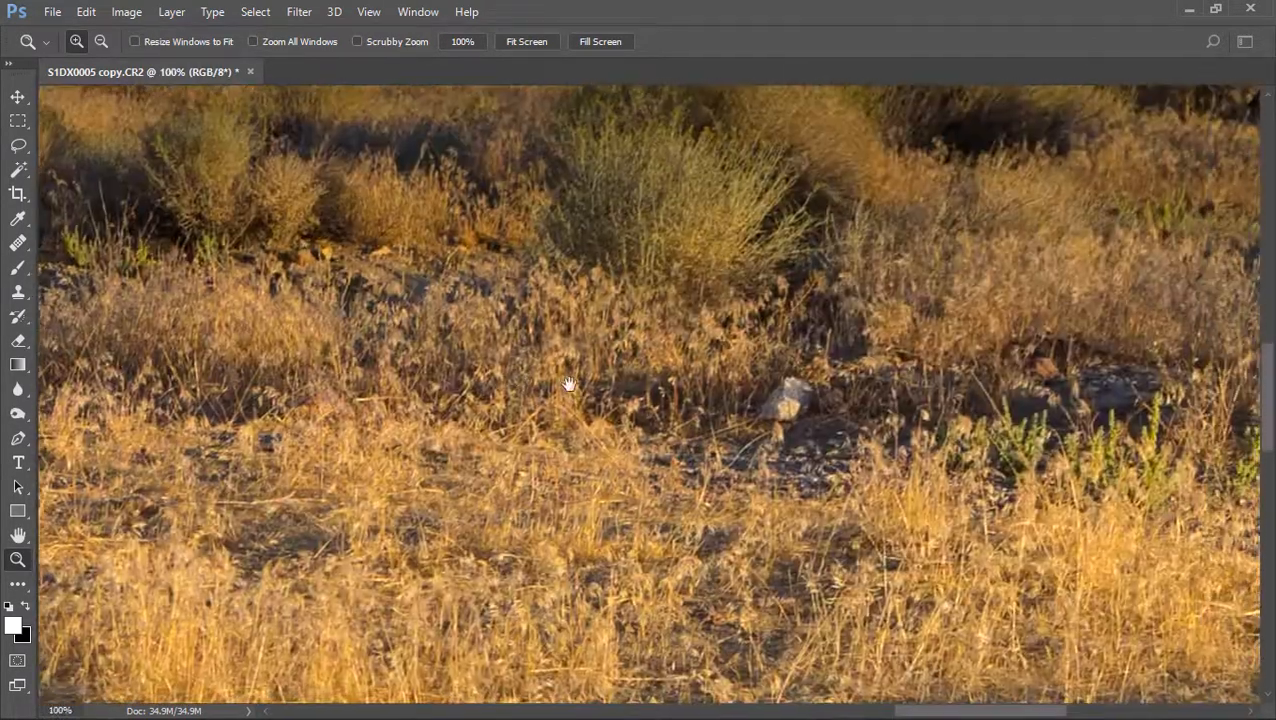
left_click(19, 292)
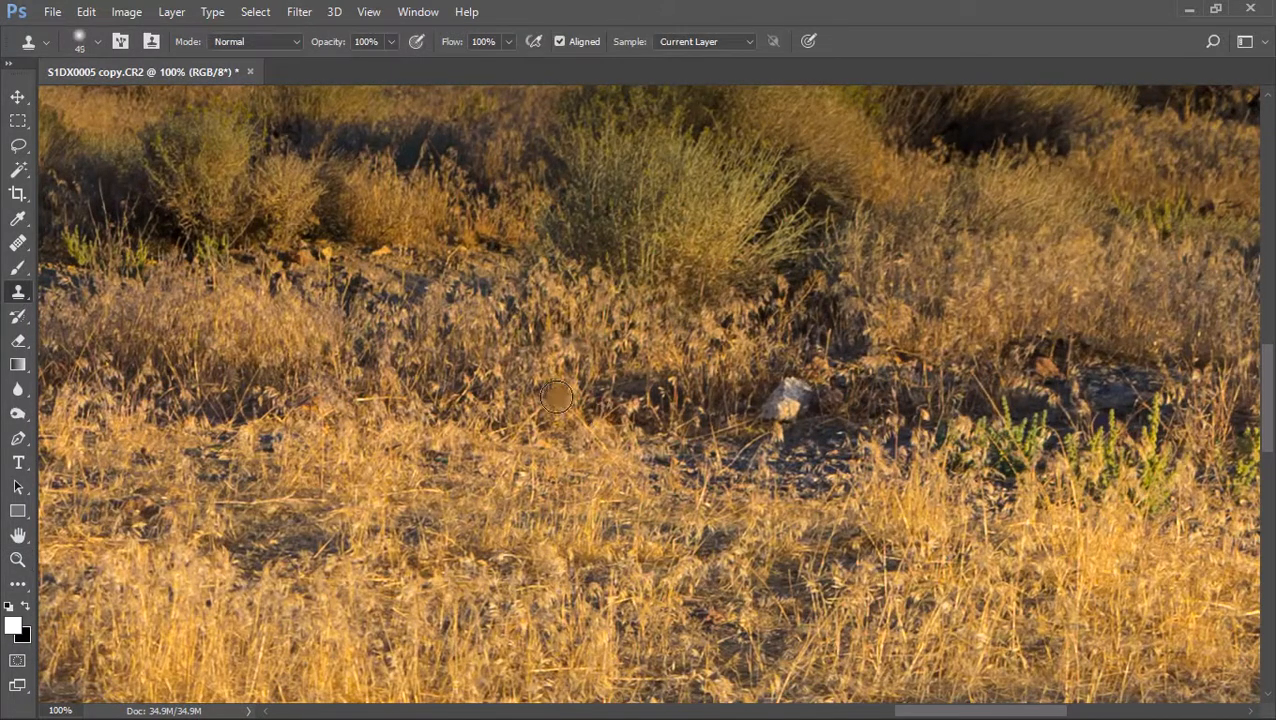
key("bracketright")
key("bracketright")
key("bracketright")
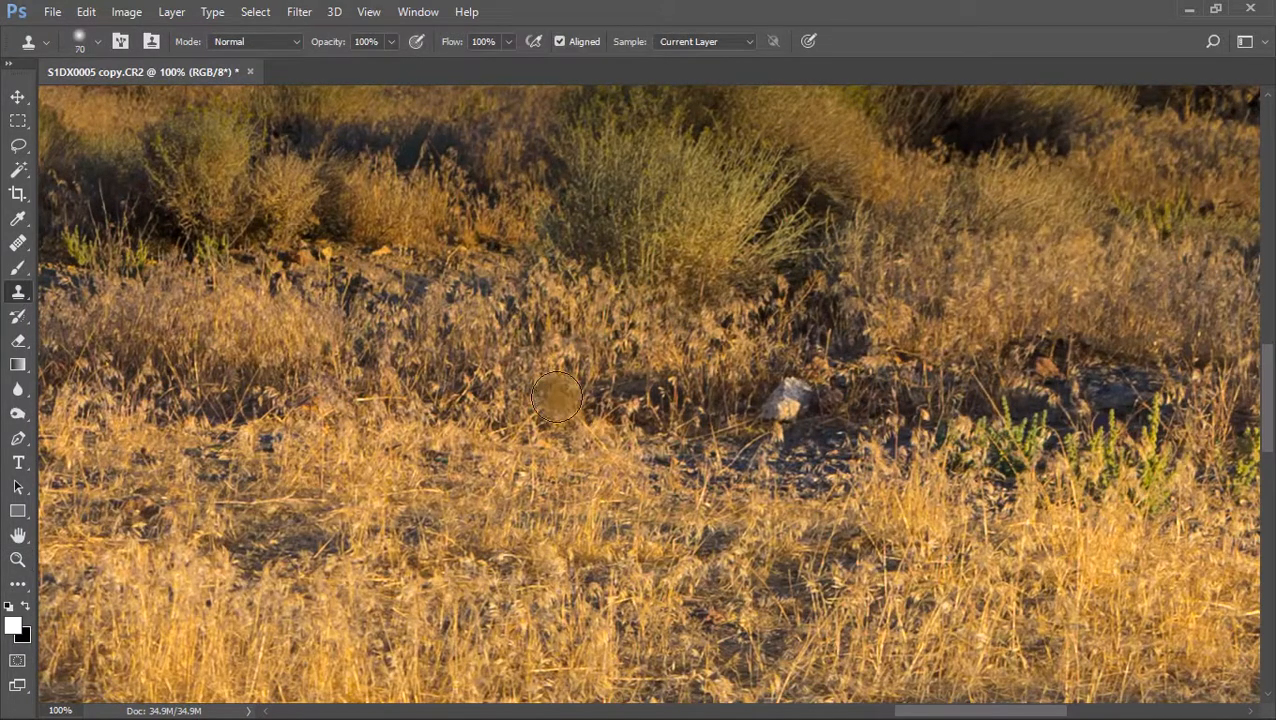
left_click(625, 388, "alt")
left_click_drag(769, 399, 790, 390)
left_click(641, 520, "alt")
left_click(762, 438)
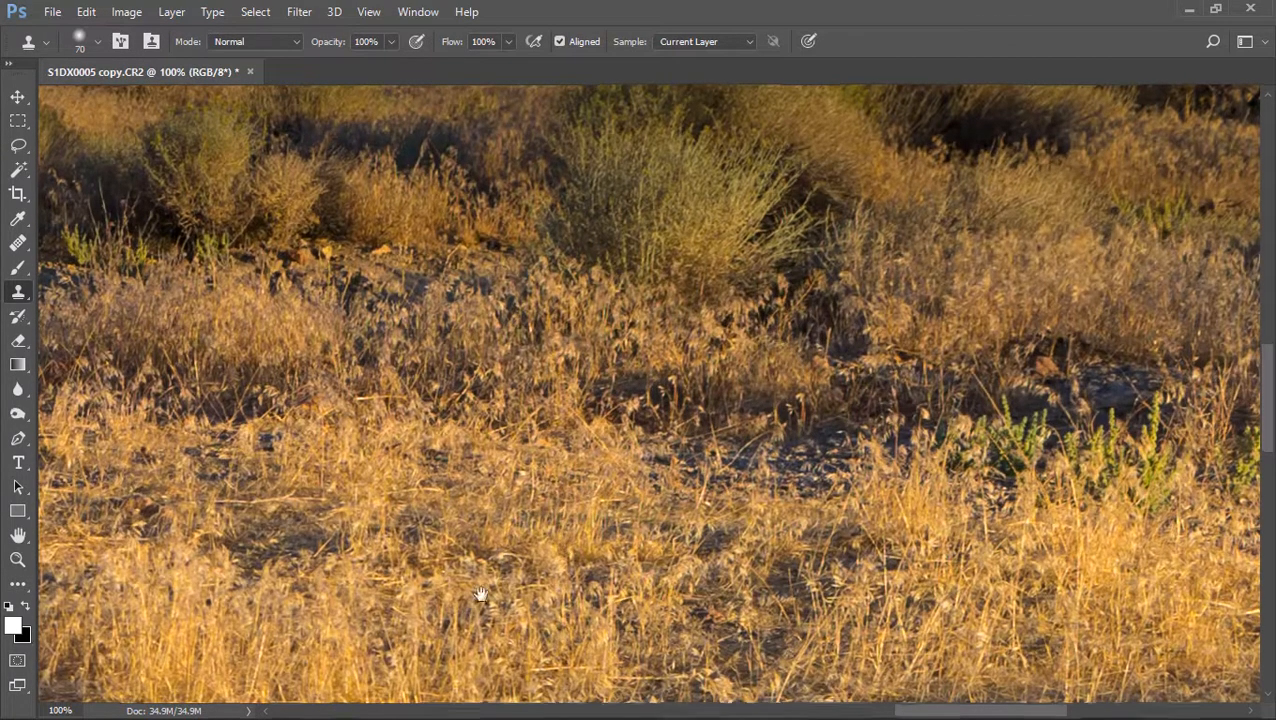
- Clone dry grass over the two green plants and the white rock in the lower-right foreground with the 70 px brush
left_click_drag(484, 600, 782, 236)
left_click_drag(561, 379, 611, 219)
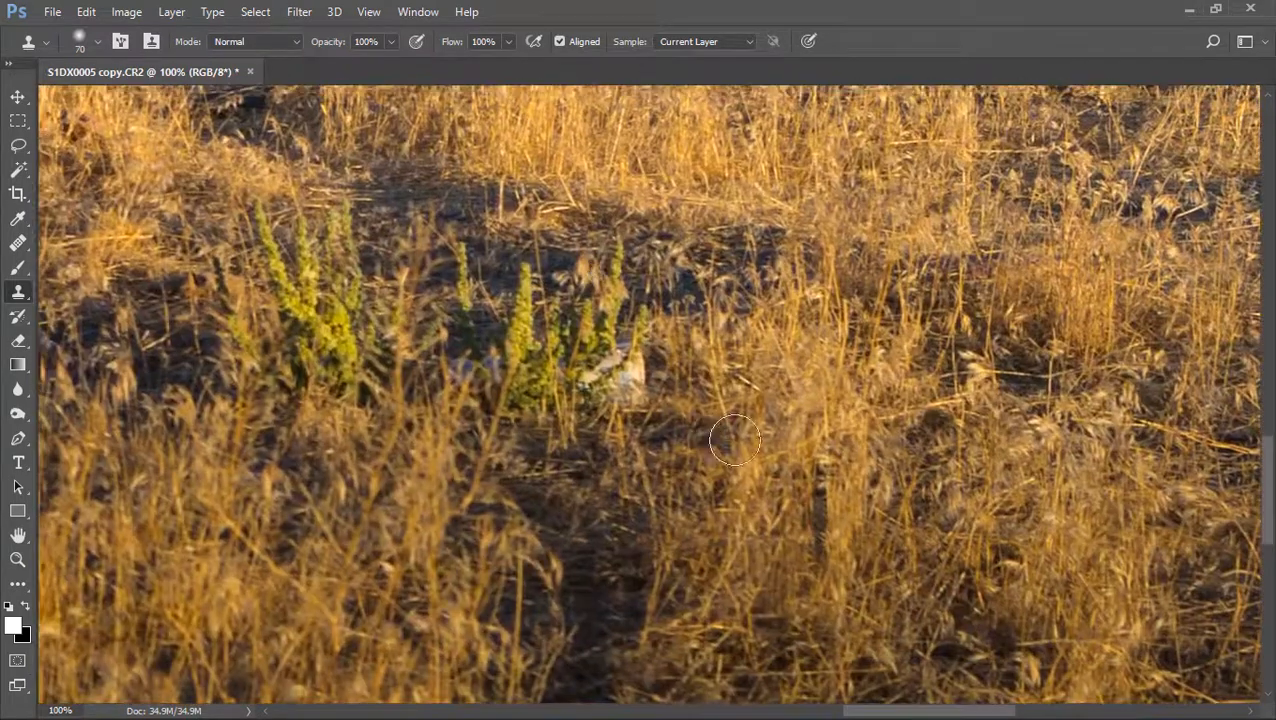
mouse_move(635, 388)
left_mouse_down()
mouse_move(598, 378)
mouse_move(630, 344)
mouse_move(627, 320)
mouse_move(600, 299)
mouse_move(610, 251)
mouse_move(574, 294)
mouse_move(531, 278)
mouse_move(516, 349)
mouse_move(493, 367)
mouse_move(496, 391)
mouse_move(516, 399)
mouse_move(537, 339)
mouse_move(561, 341)
mouse_move(588, 403)
mouse_move(474, 411)
mouse_move(458, 395)
mouse_move(500, 393)
left_mouse_up()
left_click_drag(684, 421, 884, 451)
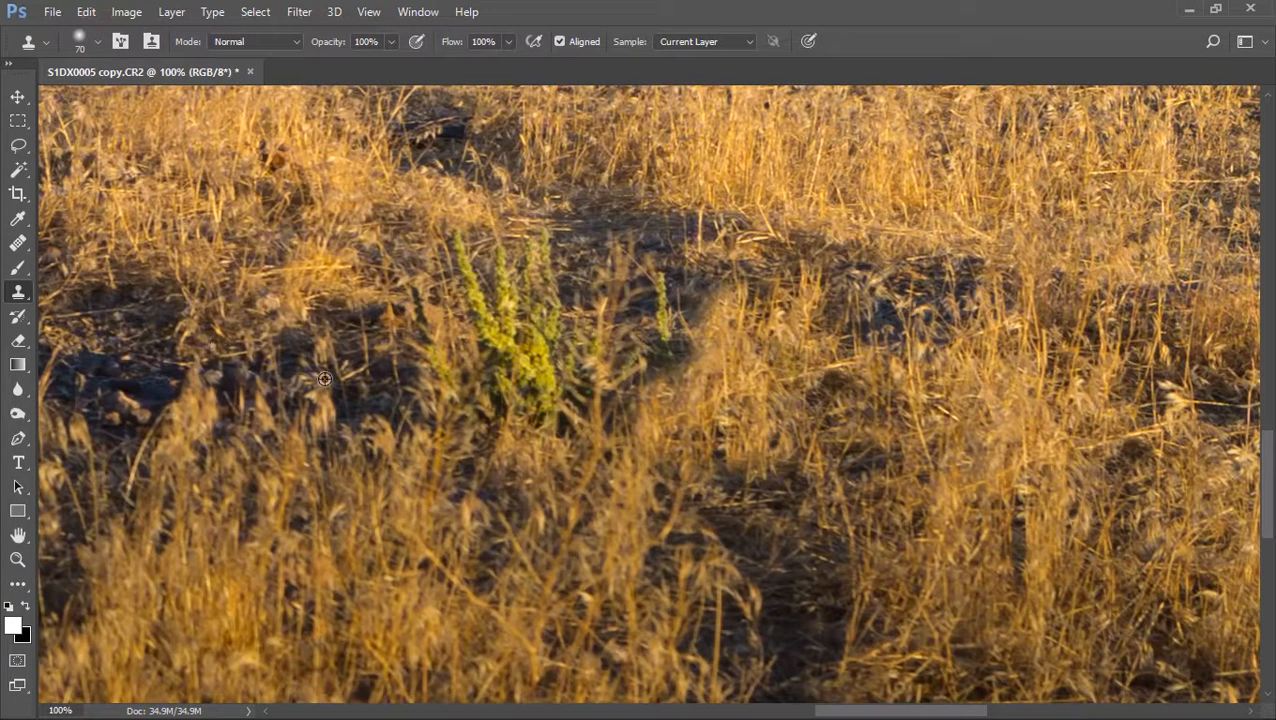
mouse_move(415, 391)
left_mouse_down()
mouse_move(450, 402)
mouse_move(433, 370)
mouse_move(488, 398)
mouse_move(518, 402)
mouse_move(542, 385)
mouse_move(483, 316)
mouse_move(465, 258)
mouse_move(520, 265)
mouse_move(680, 330)
left_mouse_up()
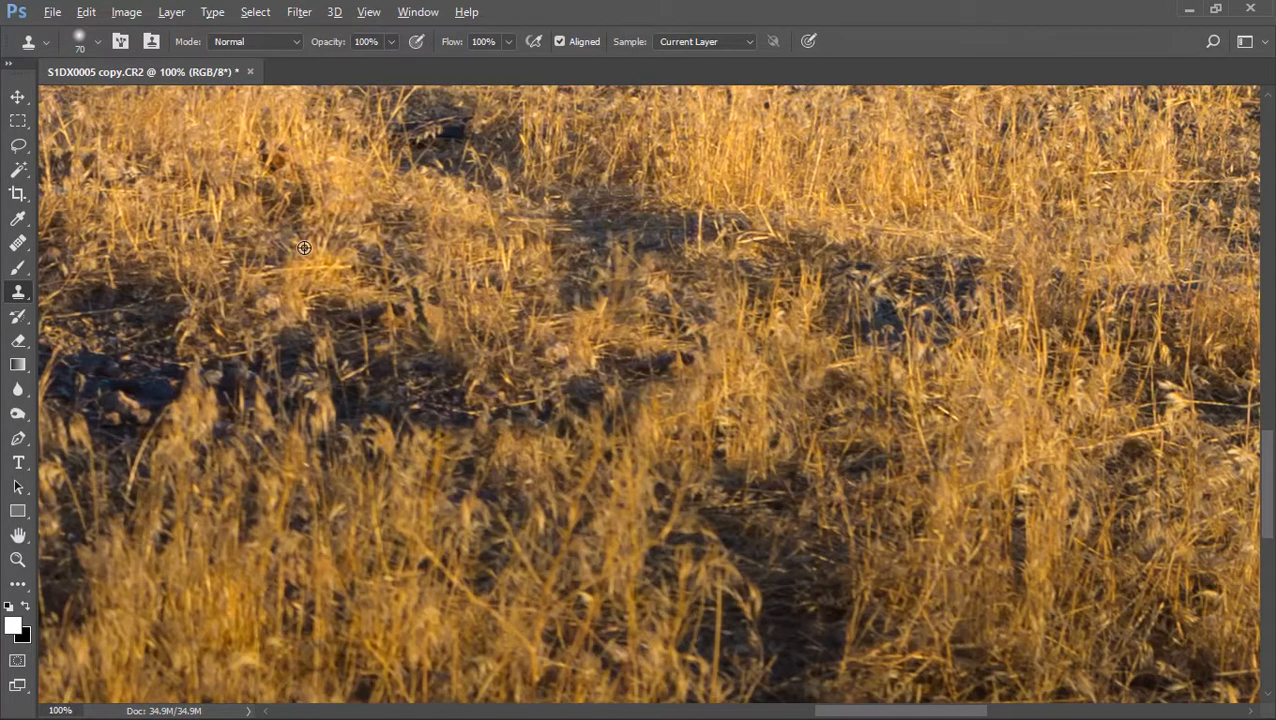
left_click(572, 441)
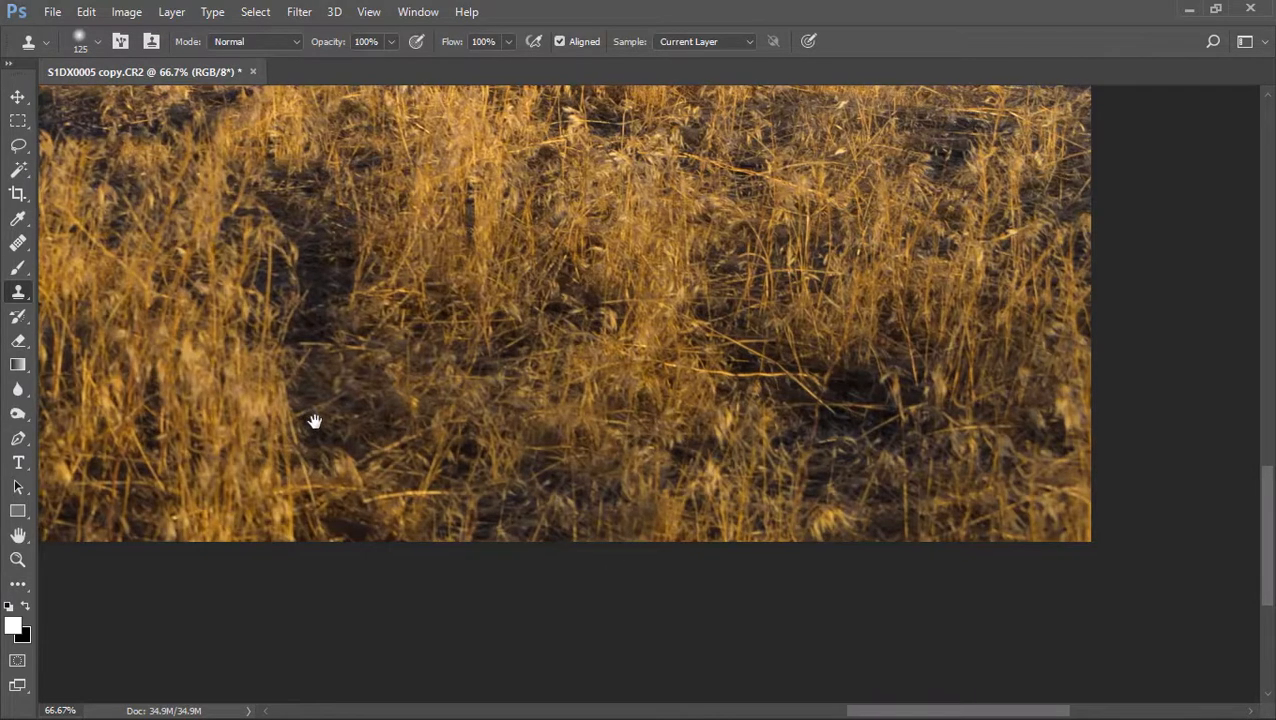
- Inspect the foreground grass along the image's bottom edge from right to left, and review the full picture
left_click_drag(314, 421, 749, 441)
left_click_drag(453, 413, 691, 510)
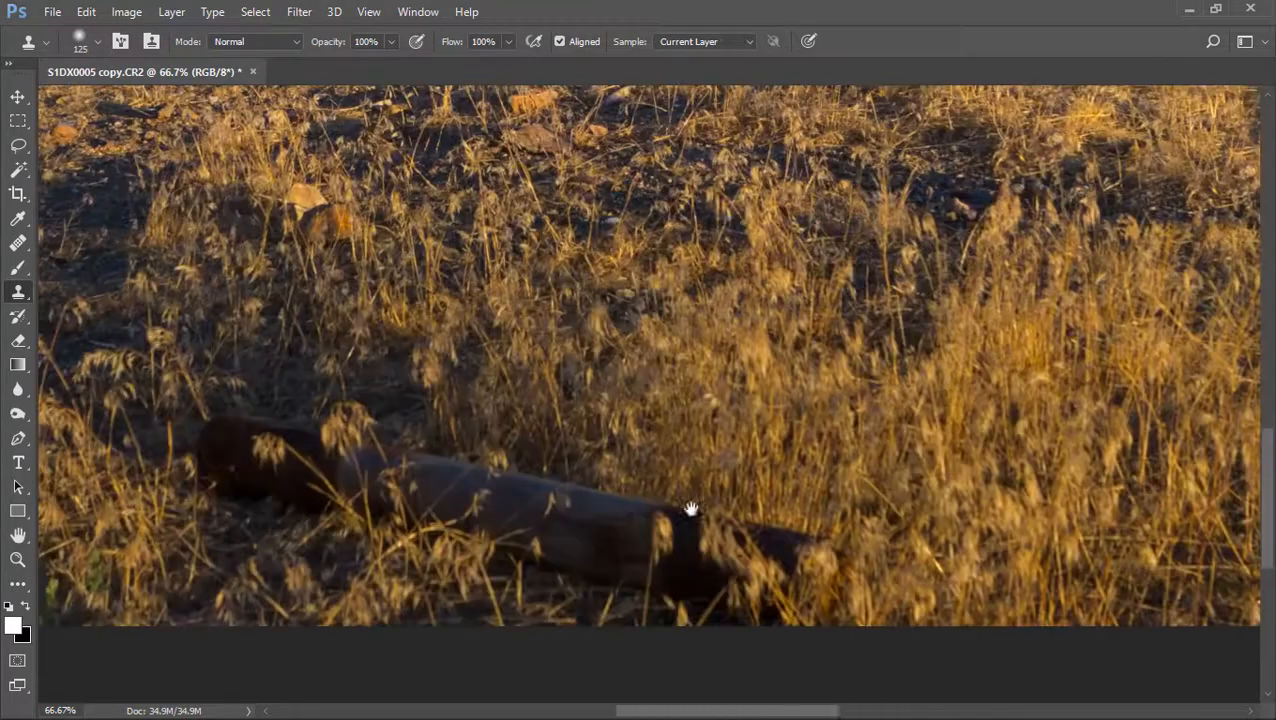
left_click_drag(288, 424, 627, 431)
left_click_drag(232, 408, 646, 317)
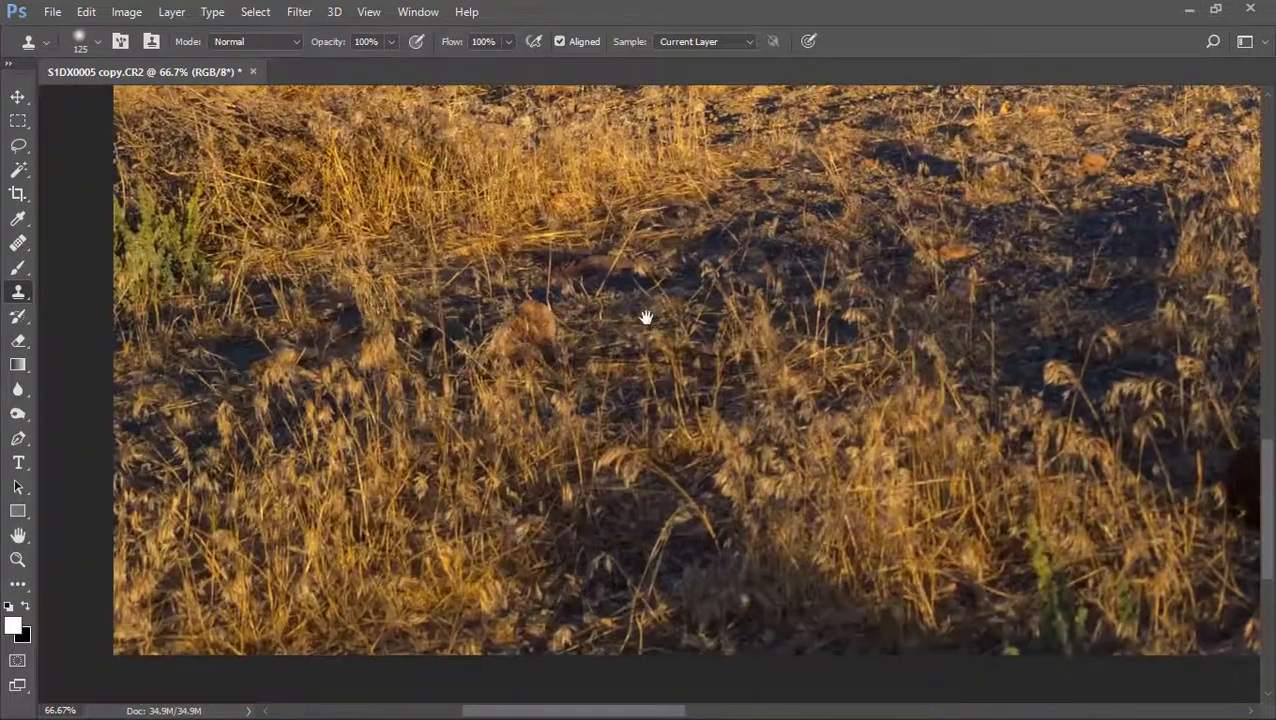
left_click_drag(611, 361, 582, 445)
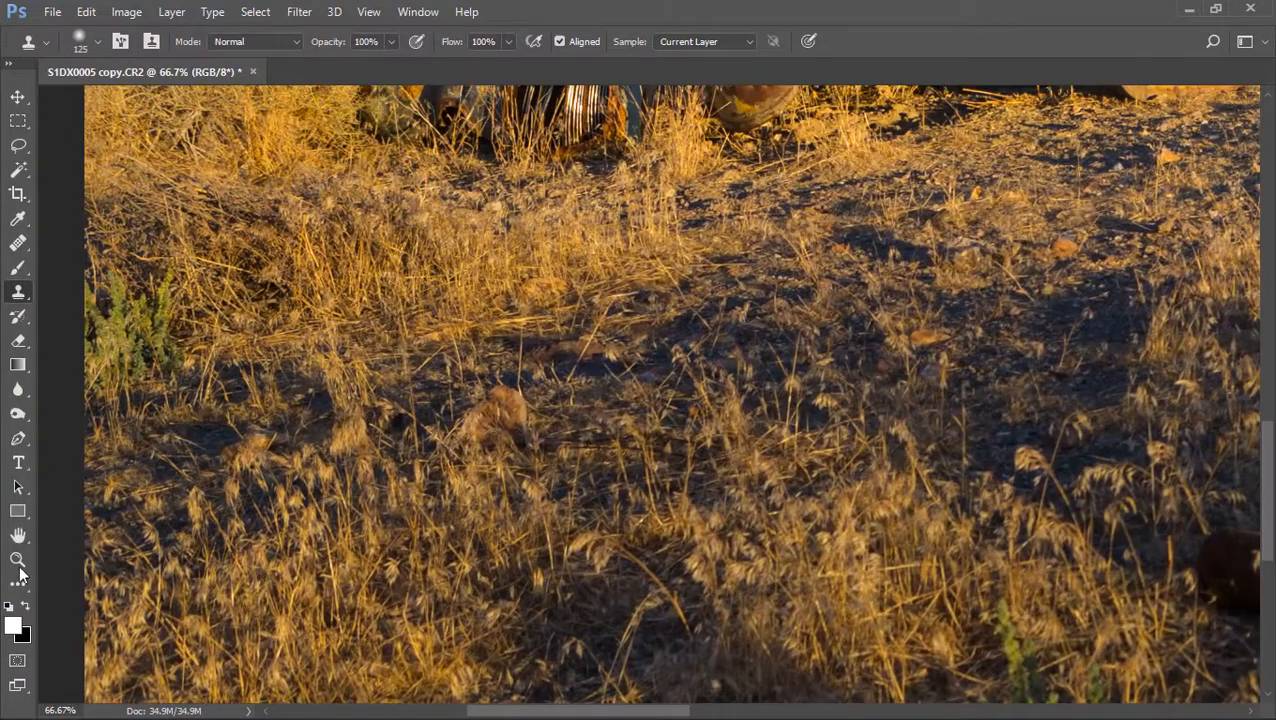
left_click(18, 559)
left_click(592, 410, "alt")
left_click(712, 441, "alt")
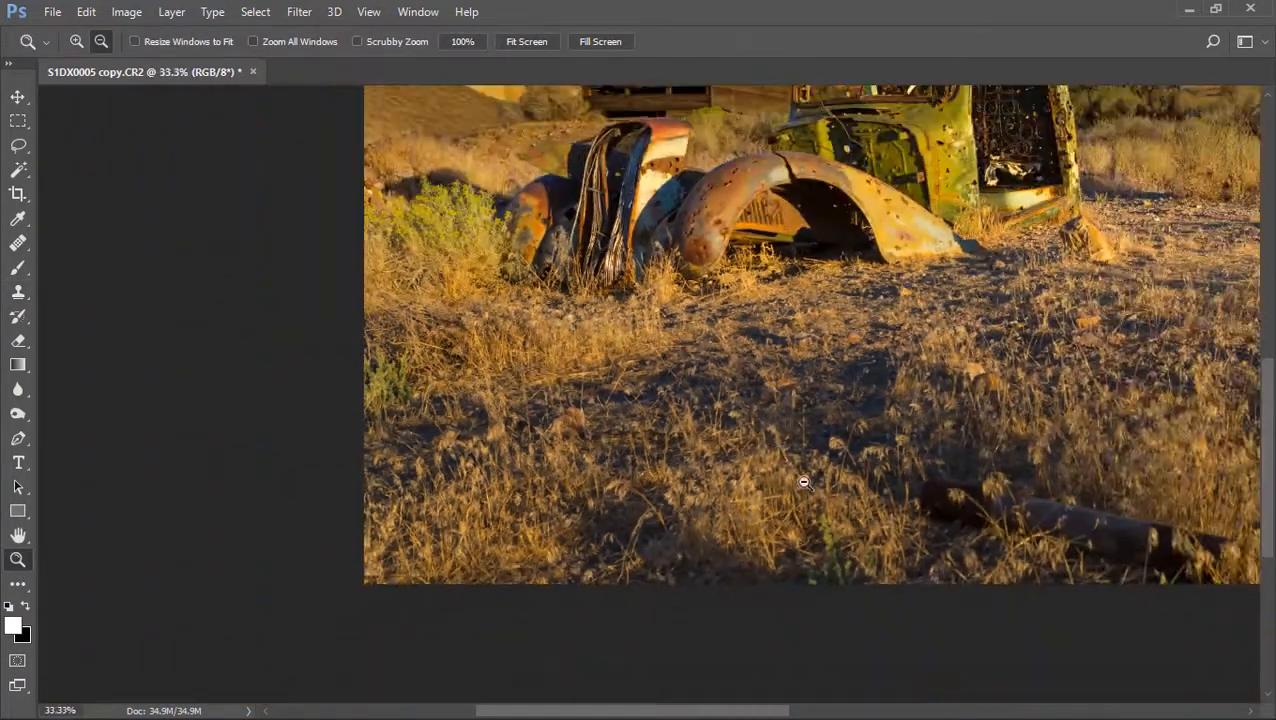
left_click(873, 509, "alt")
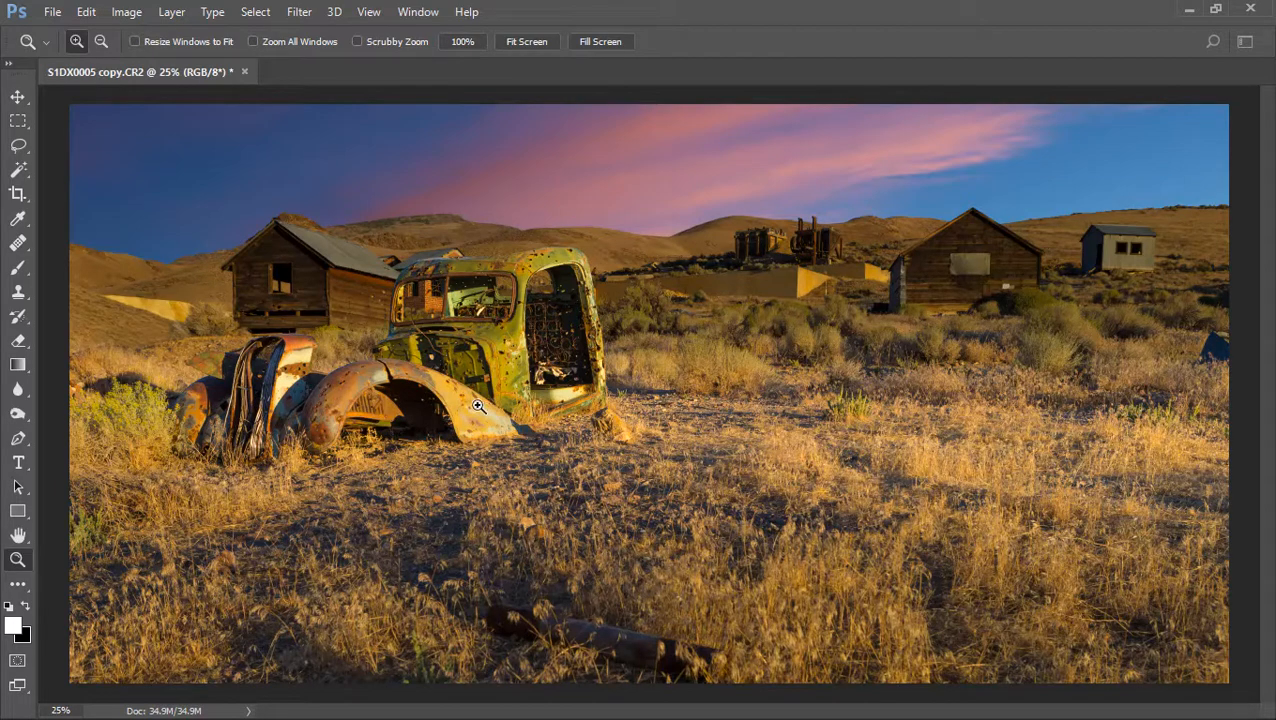
- Brighten the highlights in the truck's doorway, seat springs and cab roof using the Dodge tool at 12% exposure, enlarging the brush to 80 px
left_click(472, 337)
left_click(474, 332)
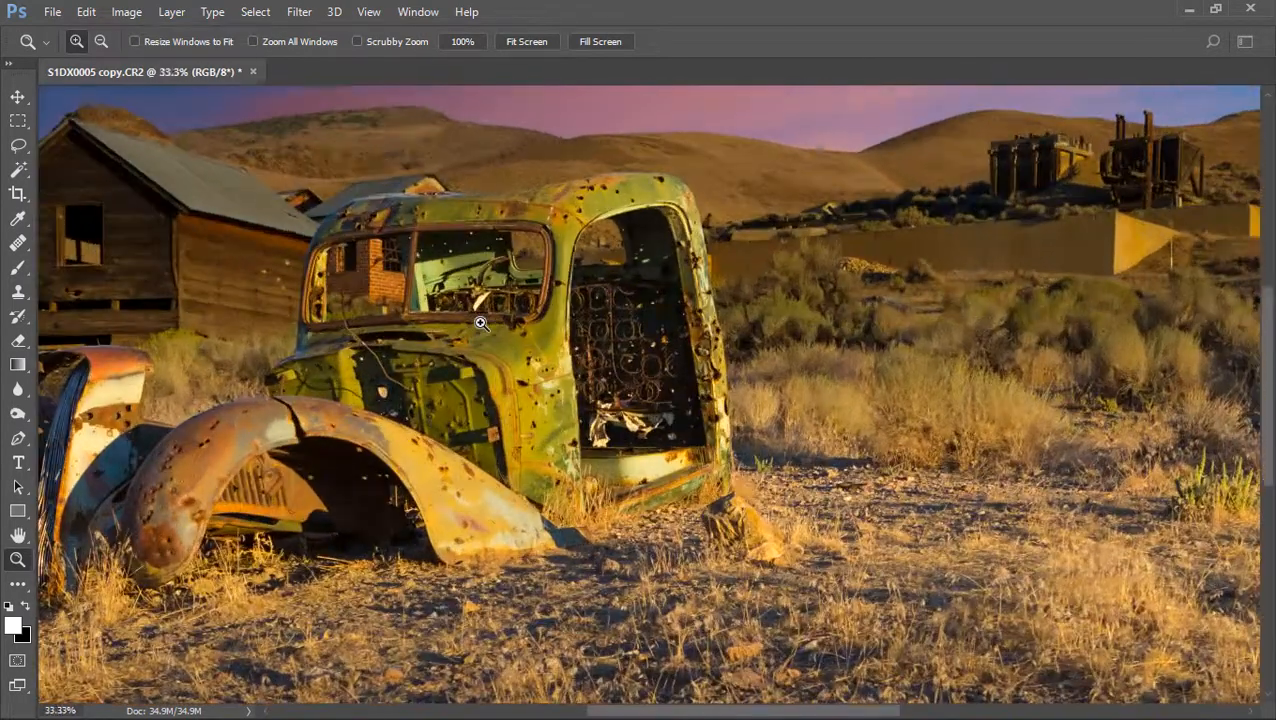
left_click(478, 323)
left_click(476, 42)
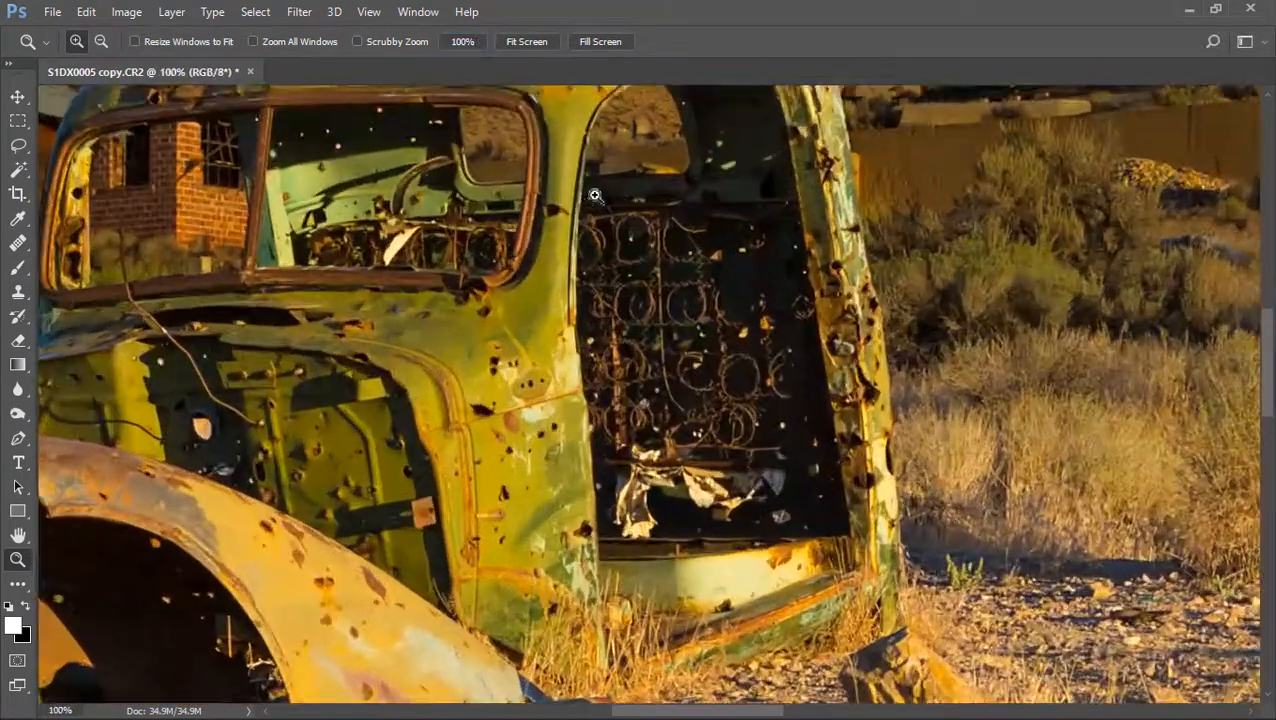
left_click_drag(600, 210, 663, 420)
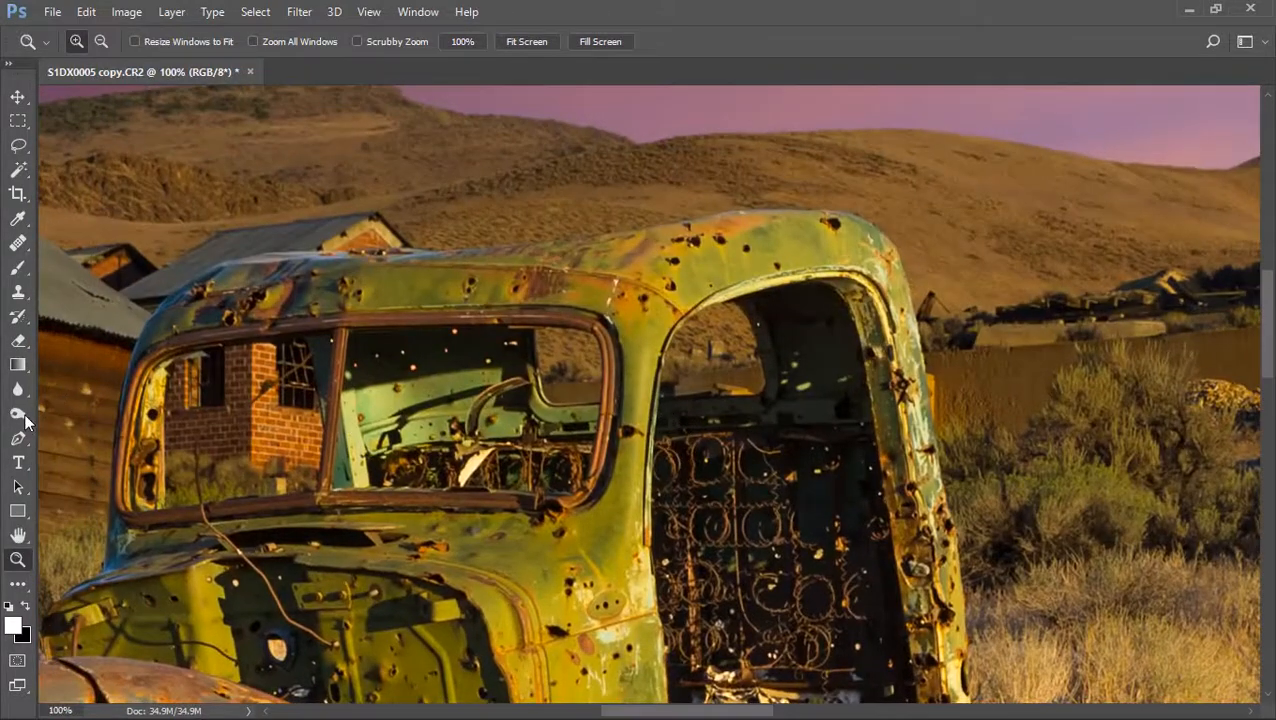
left_click(22, 416)
left_click(80, 412)
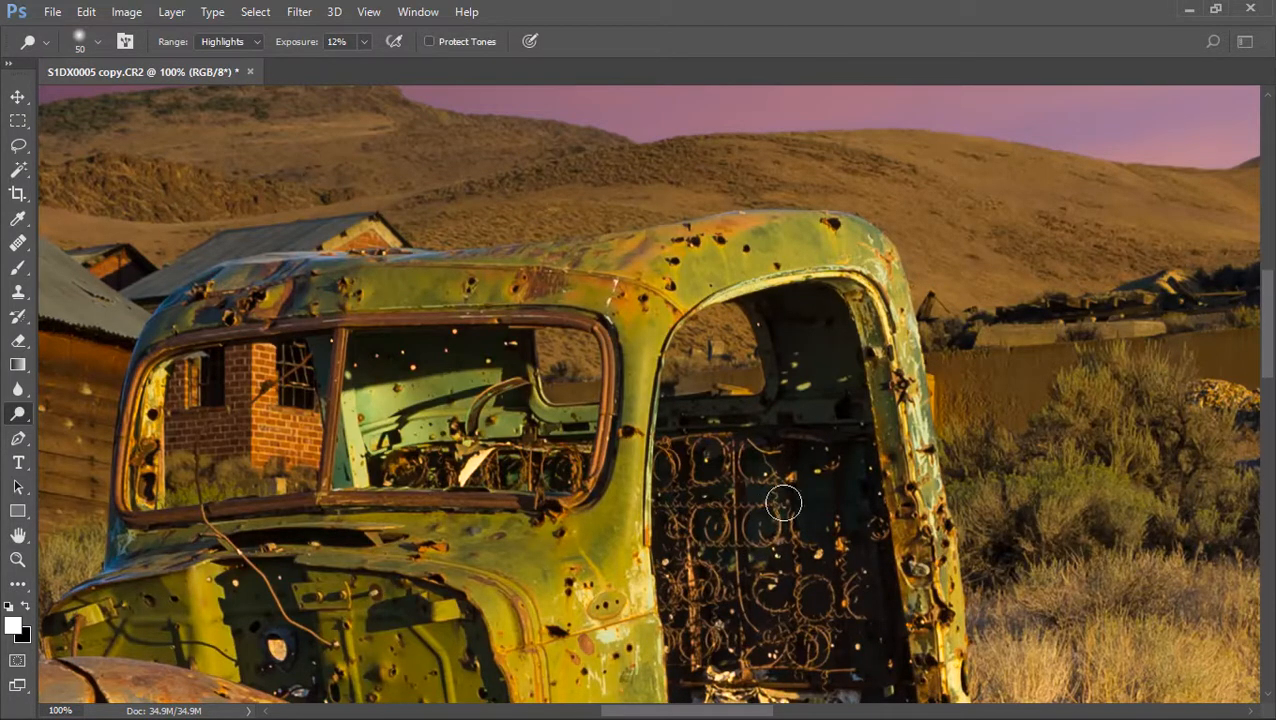
left_click_drag(786, 532, 725, 344)
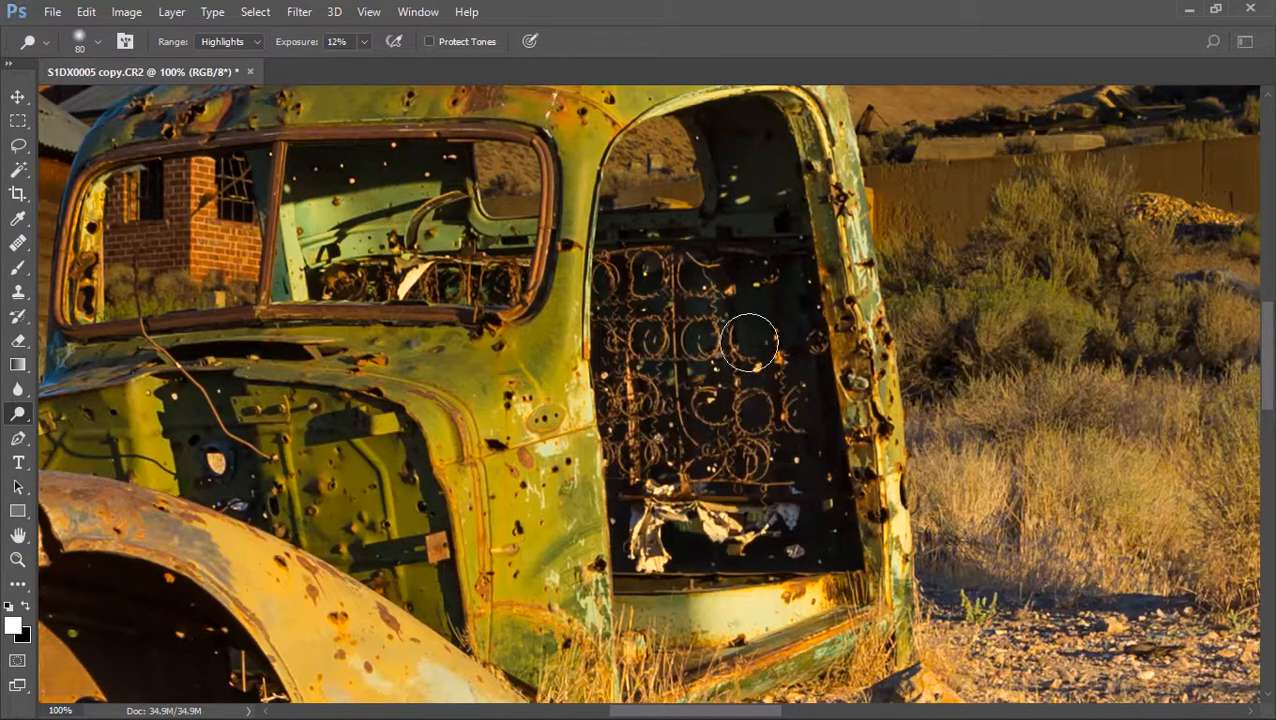
left_click_drag(737, 140, 797, 397)
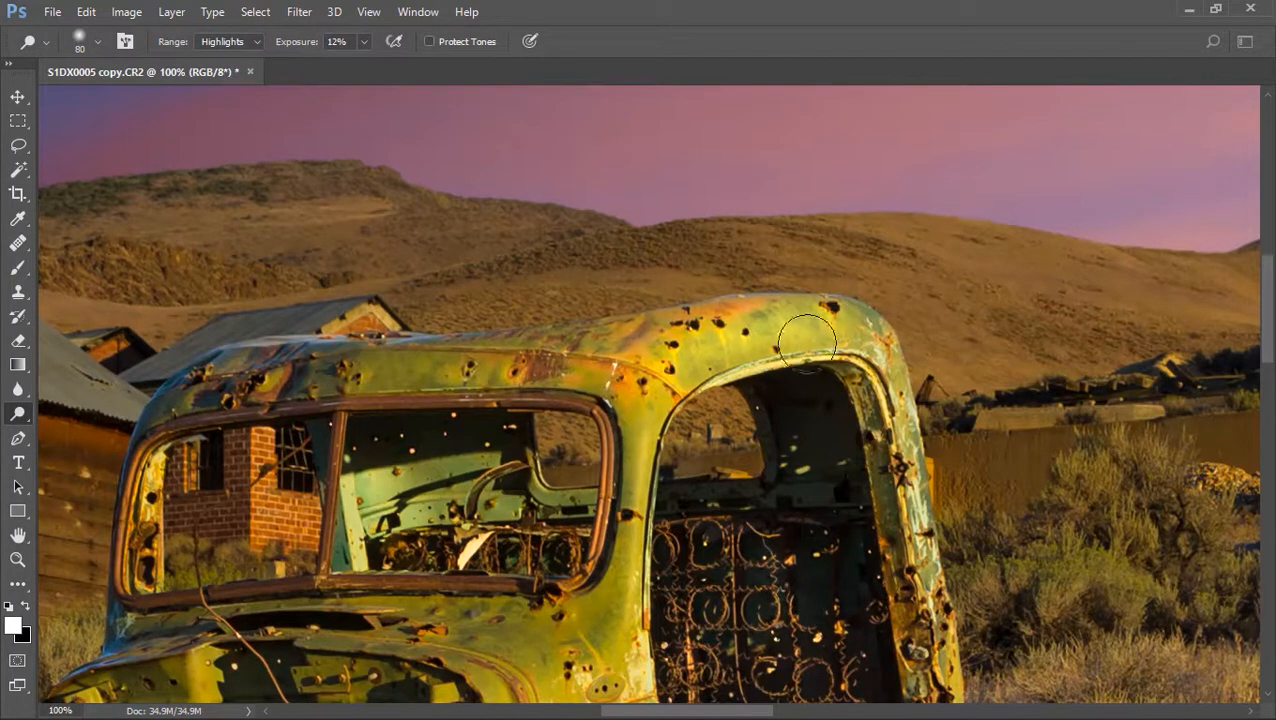
left_click_drag(862, 400, 922, 578)
left_click_drag(590, 607, 648, 345)
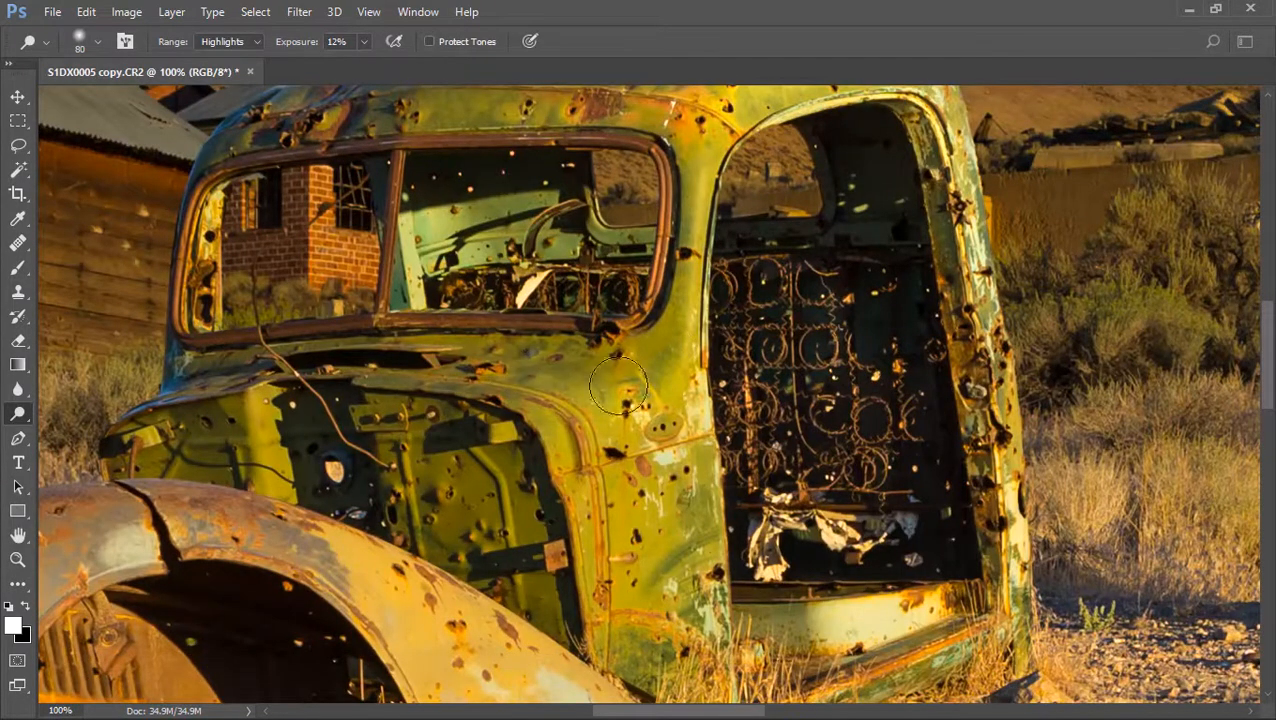
mouse_move(668, 428)
left_mouse_down()
mouse_move(659, 448)
mouse_move(642, 446)
mouse_move(667, 439)
mouse_move(688, 470)
mouse_move(630, 609)
left_mouse_up()
mouse_move(661, 437)
left_mouse_down()
mouse_move(668, 330)
mouse_move(632, 439)
mouse_move(674, 337)
mouse_move(639, 390)
mouse_move(685, 303)
mouse_move(630, 419)
mouse_move(651, 430)
mouse_move(686, 330)
left_mouse_up()
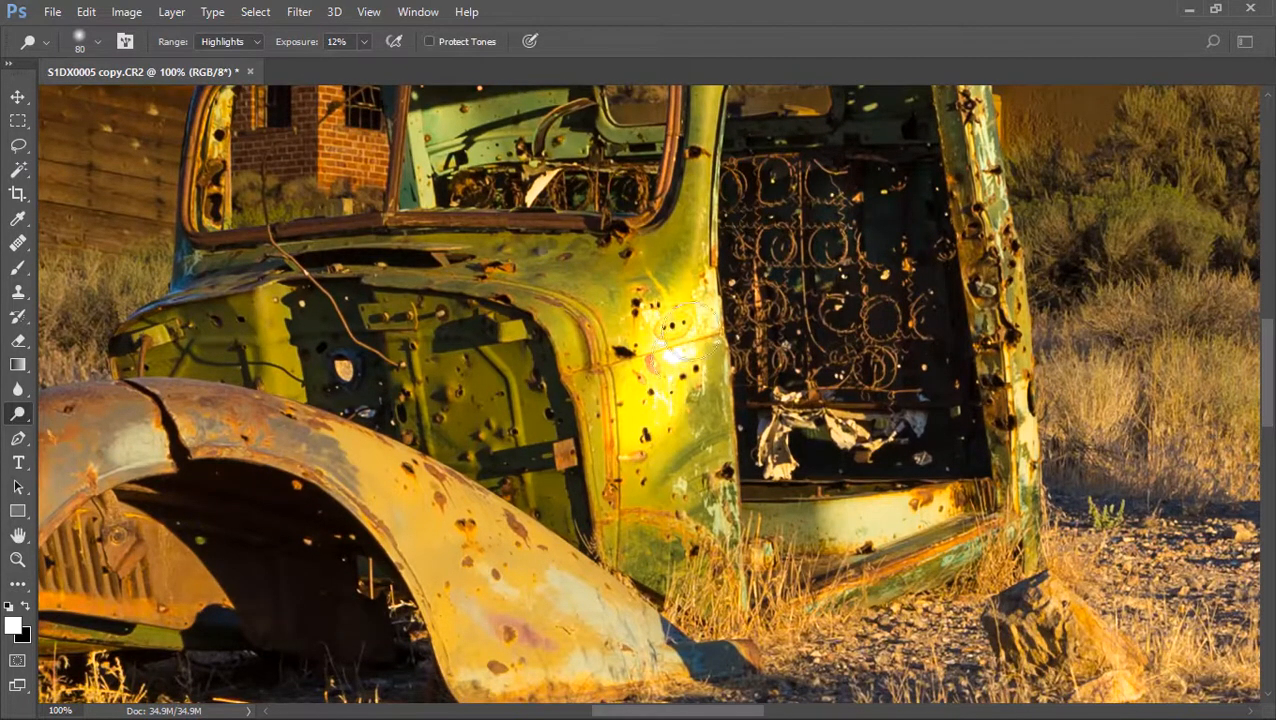
mouse_move(648, 380)
left_mouse_down()
mouse_move(632, 415)
mouse_move(661, 345)
mouse_move(636, 408)
mouse_move(659, 368)
mouse_move(738, 435)
mouse_move(687, 388)
mouse_move(674, 328)
mouse_move(639, 398)
left_mouse_up()
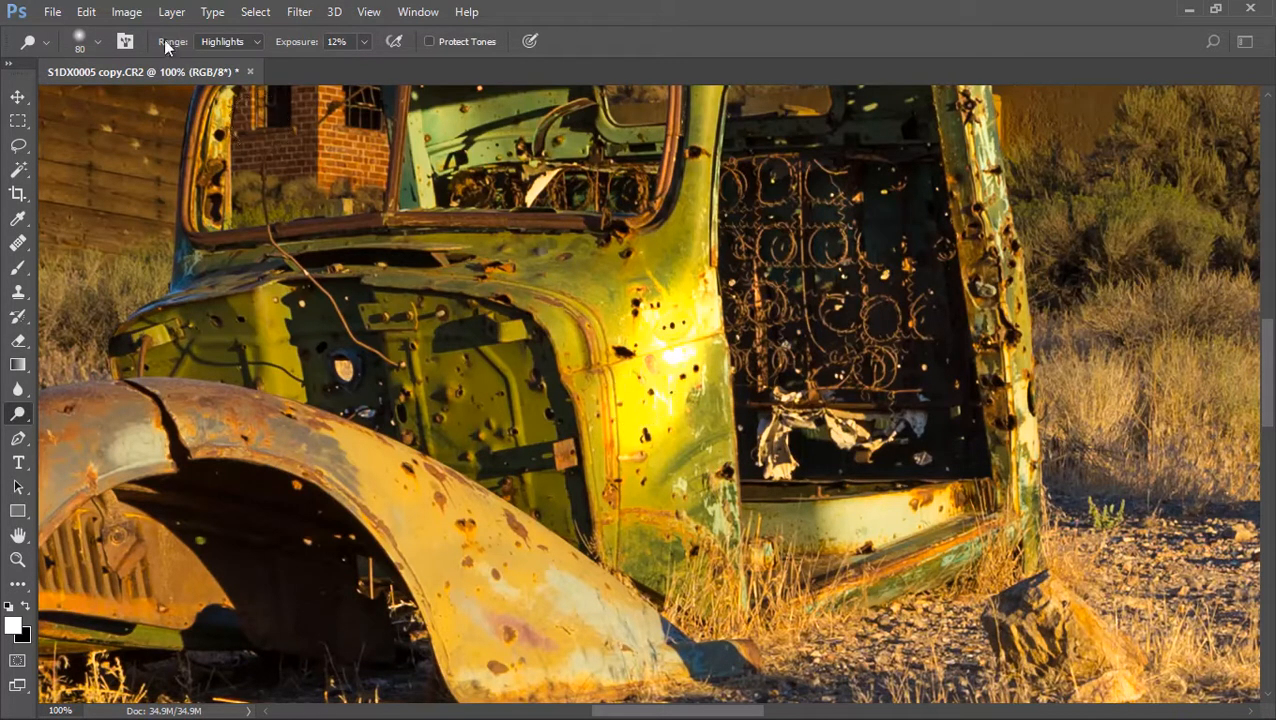
left_click(86, 11)
left_click(100, 77)
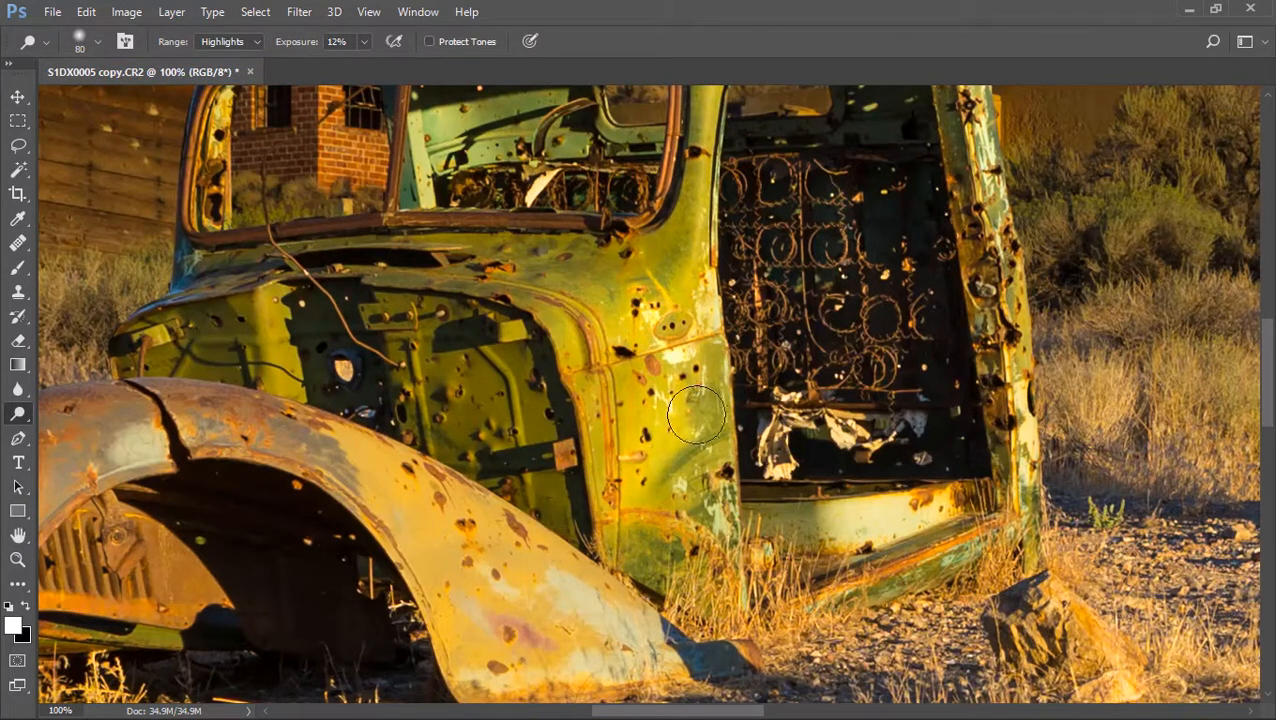
- Dodge the highlights on the truck's door-side cowl, front fenders, exposed firewall, windshield surround and radiator shell, reducing the brush to 50 px
mouse_move(621, 540)
left_mouse_down()
mouse_move(489, 390)
mouse_move(504, 432)
mouse_move(917, 436)
mouse_move(829, 424)
left_mouse_up()
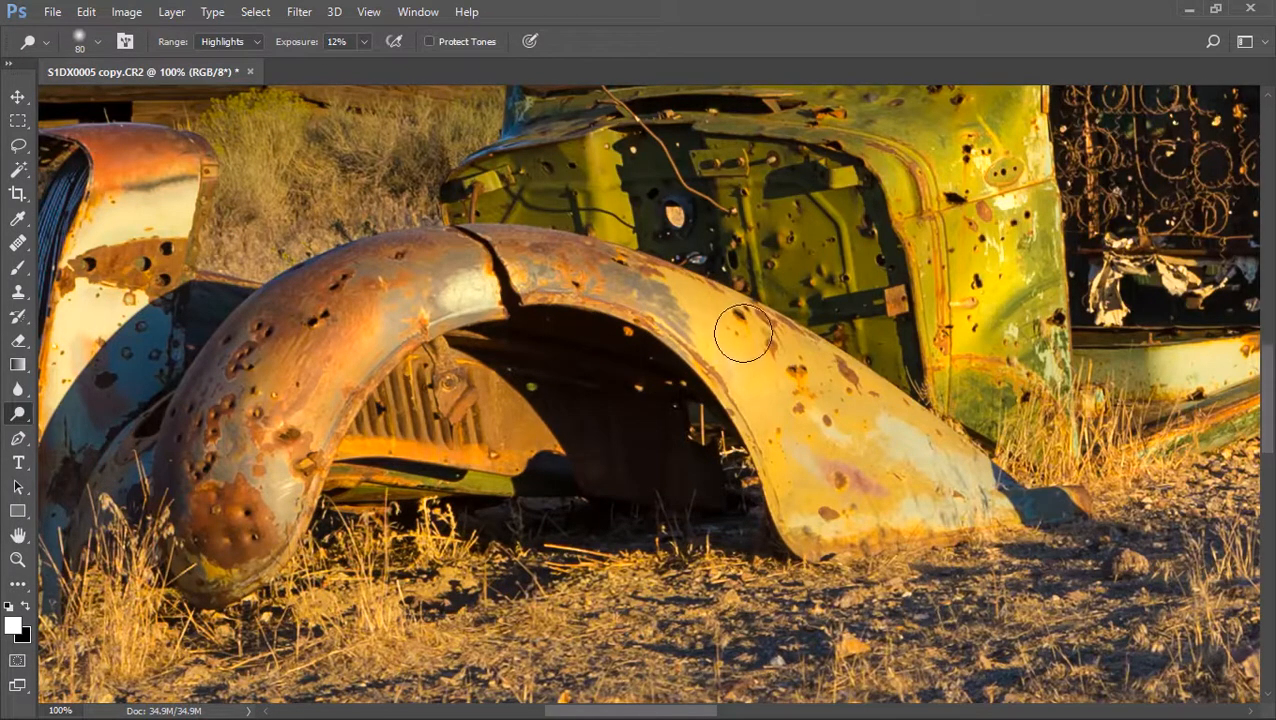
scroll(870, 309, "up", 3)
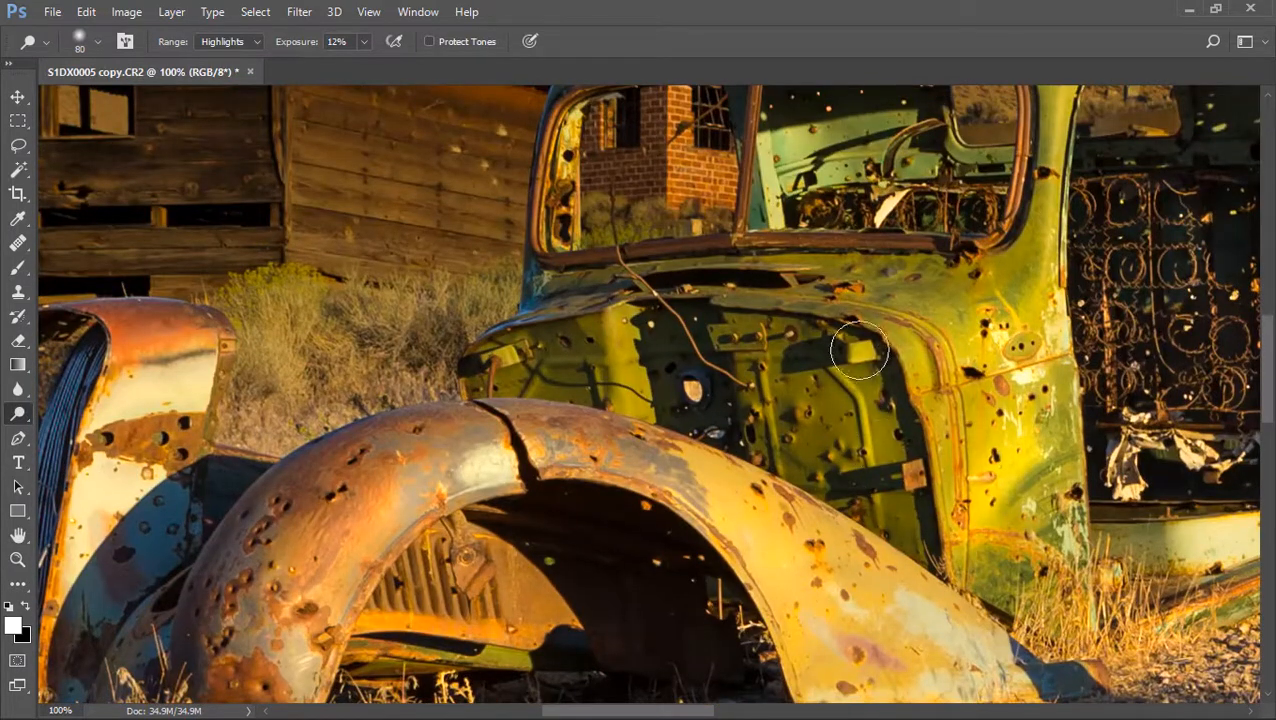
left_click_drag(619, 331, 640, 400)
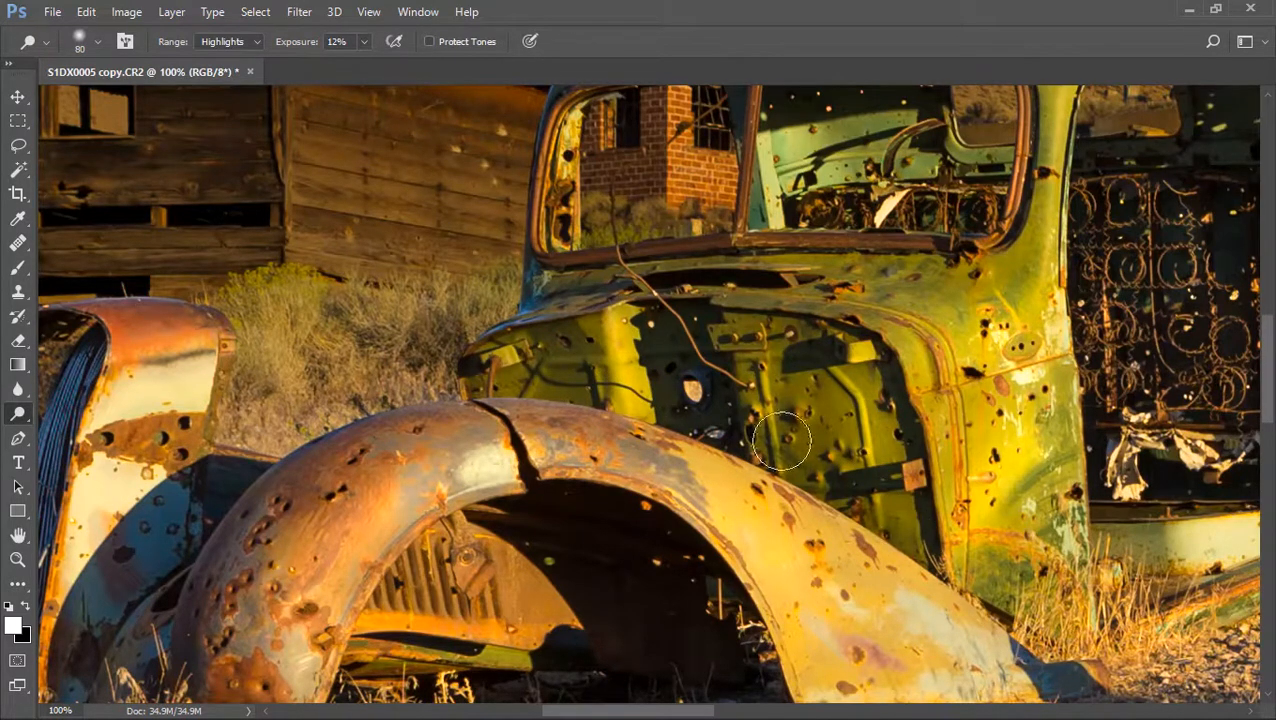
left_click_drag(786, 372, 797, 530)
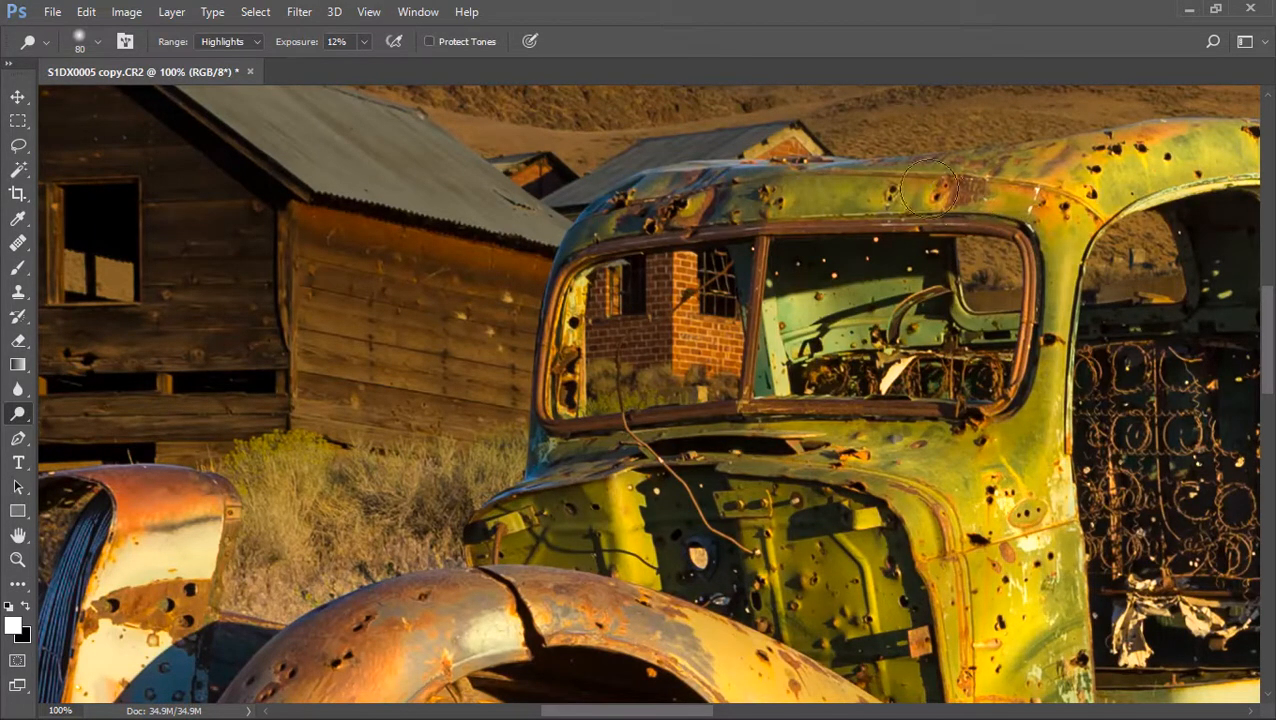
left_click_drag(462, 570, 991, 257)
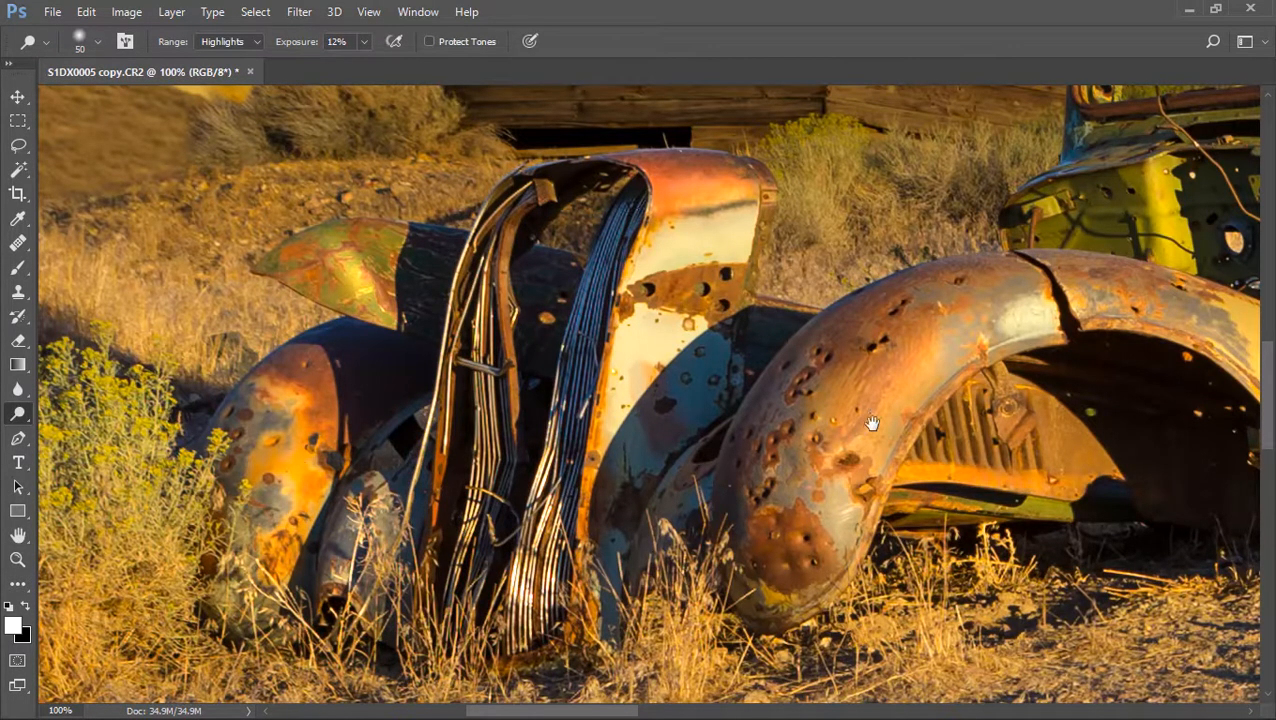
- Examine the dodged fender, firewall, door panel and cab roof for areas that still look dull
left_click_drag(872, 423, 582, 347)
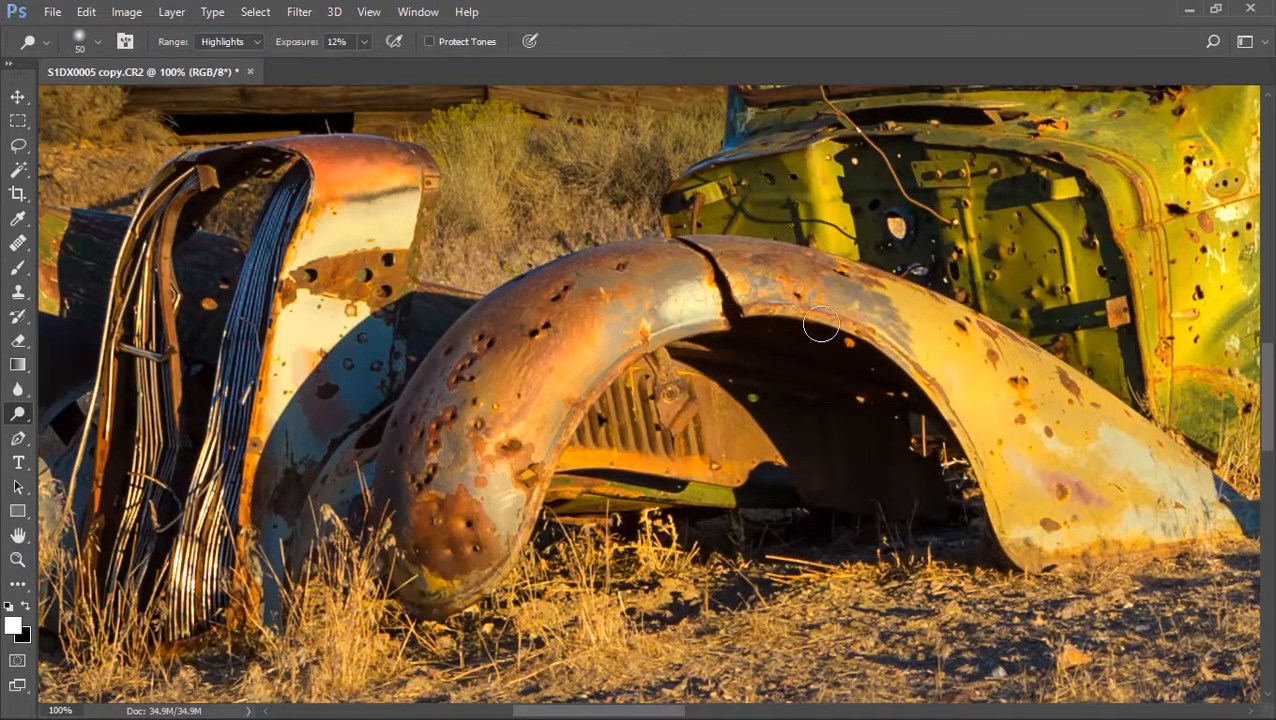
left_click_drag(970, 456, 640, 397)
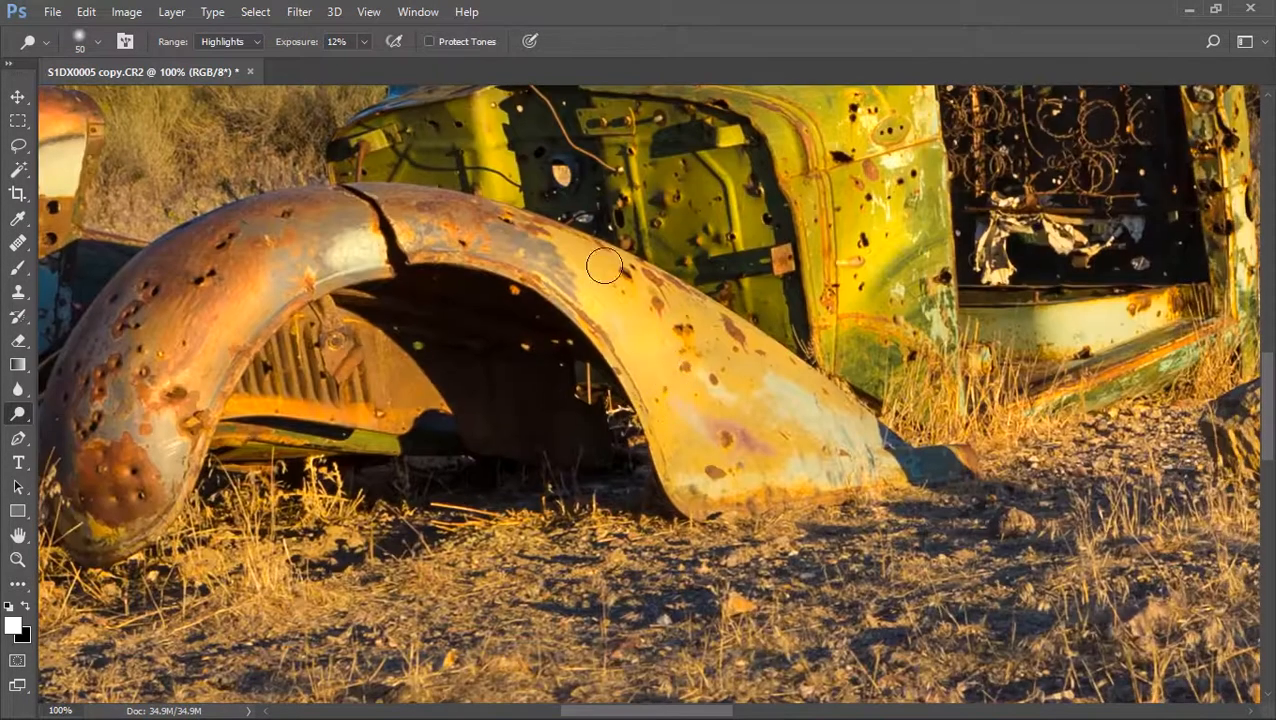
scroll(664, 441, "up", 4)
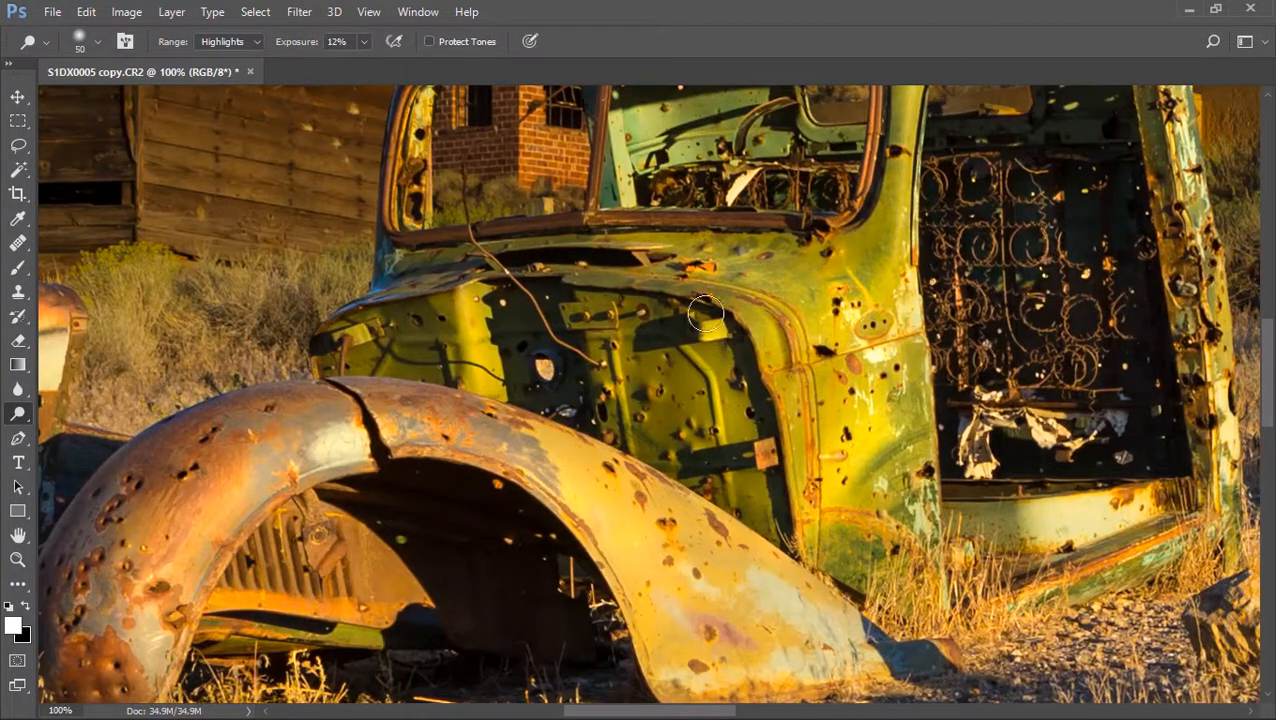
left_click_drag(690, 322, 652, 412)
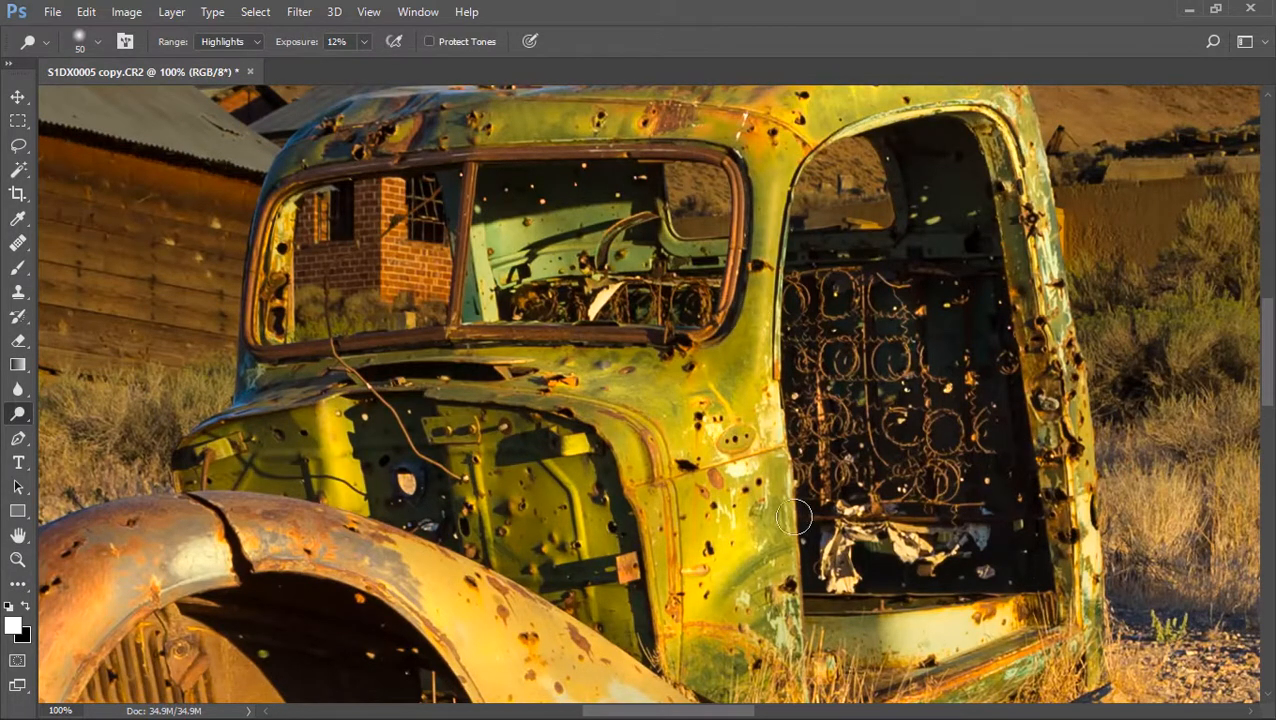
scroll(794, 517, "up", 5)
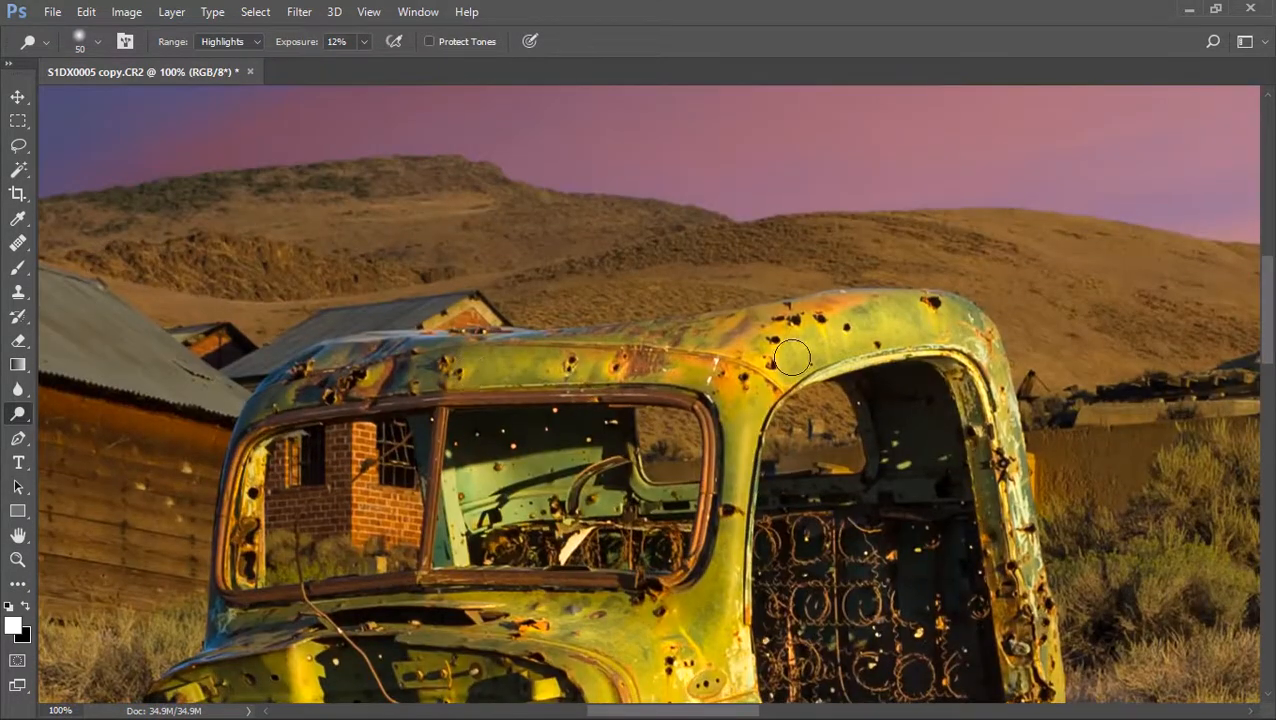
left_click_drag(648, 580, 569, 402)
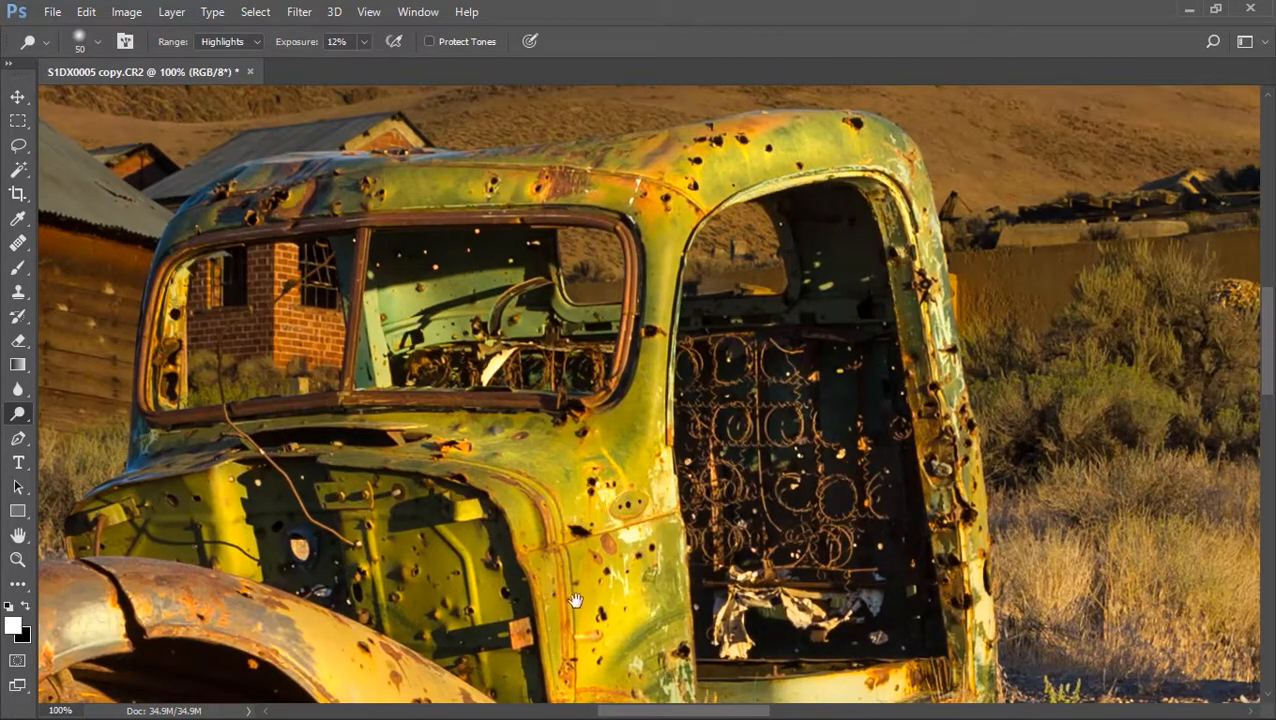
left_click_drag(576, 600, 445, 222)
- Review the brightened truck against the surrounding scene in the full picture
left_click(20, 562)
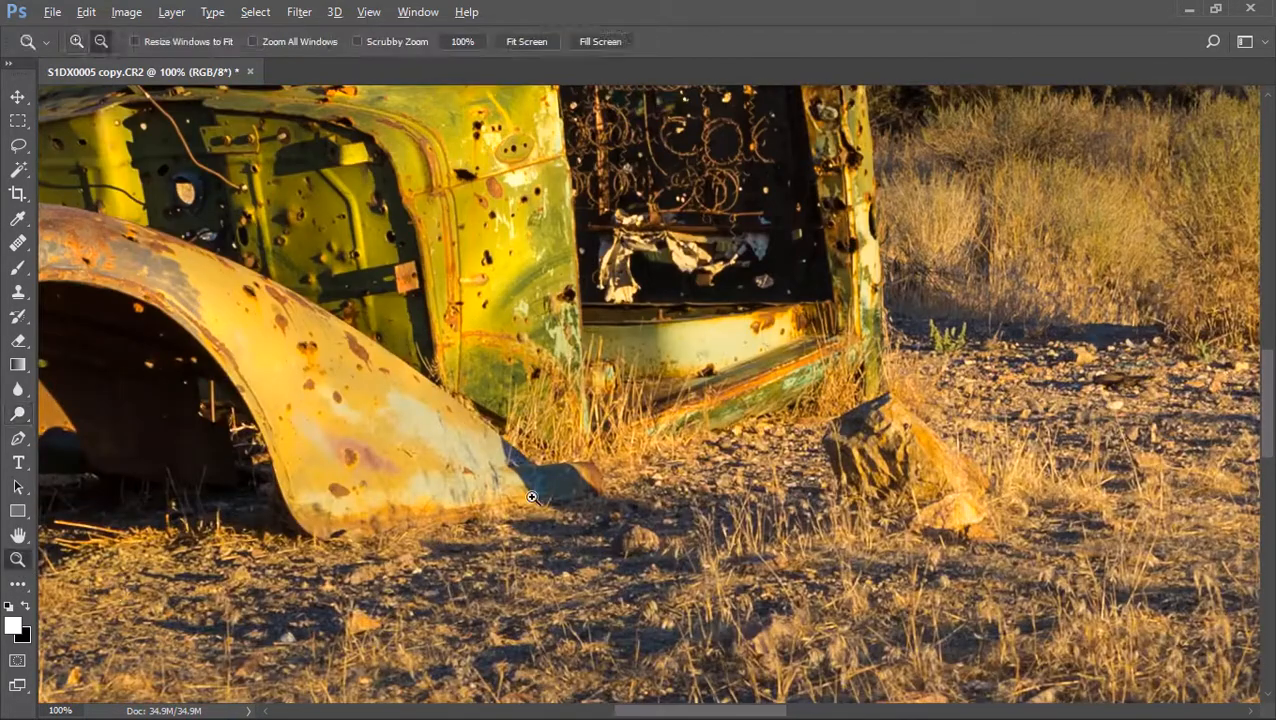
left_click(571, 448)
key("super")
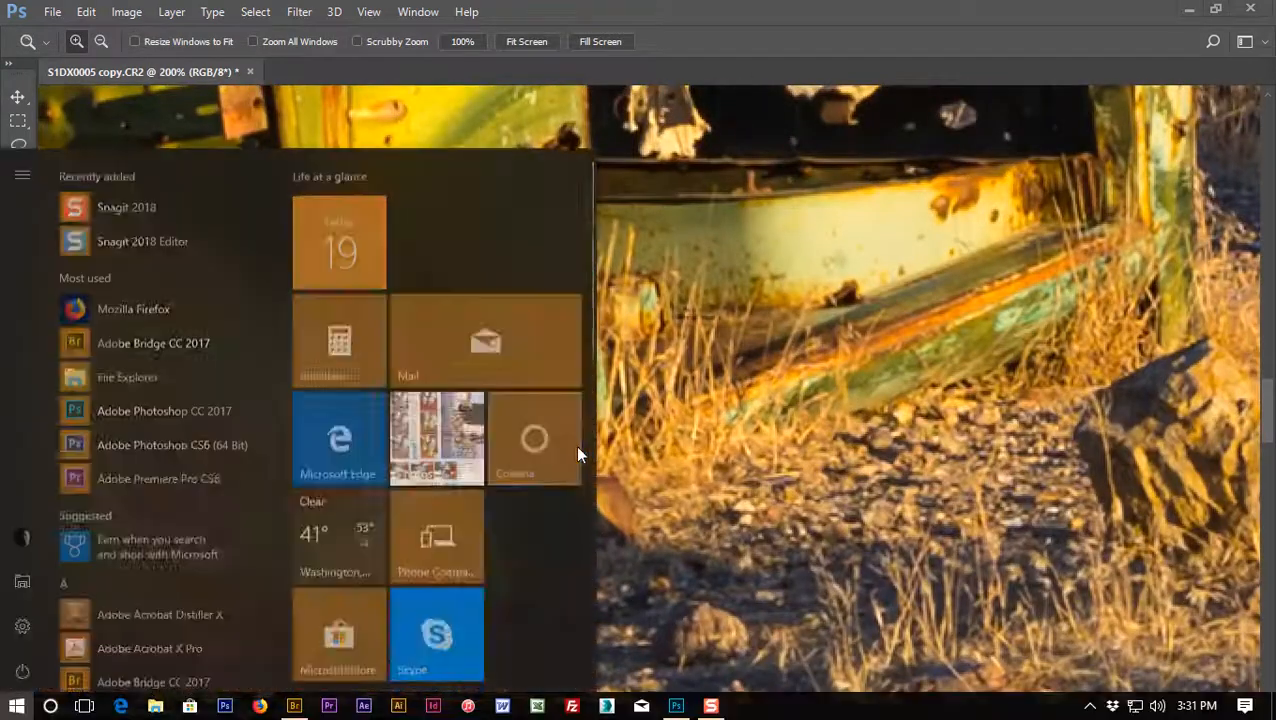
key("super+s")
left_click(651, 489, "alt")
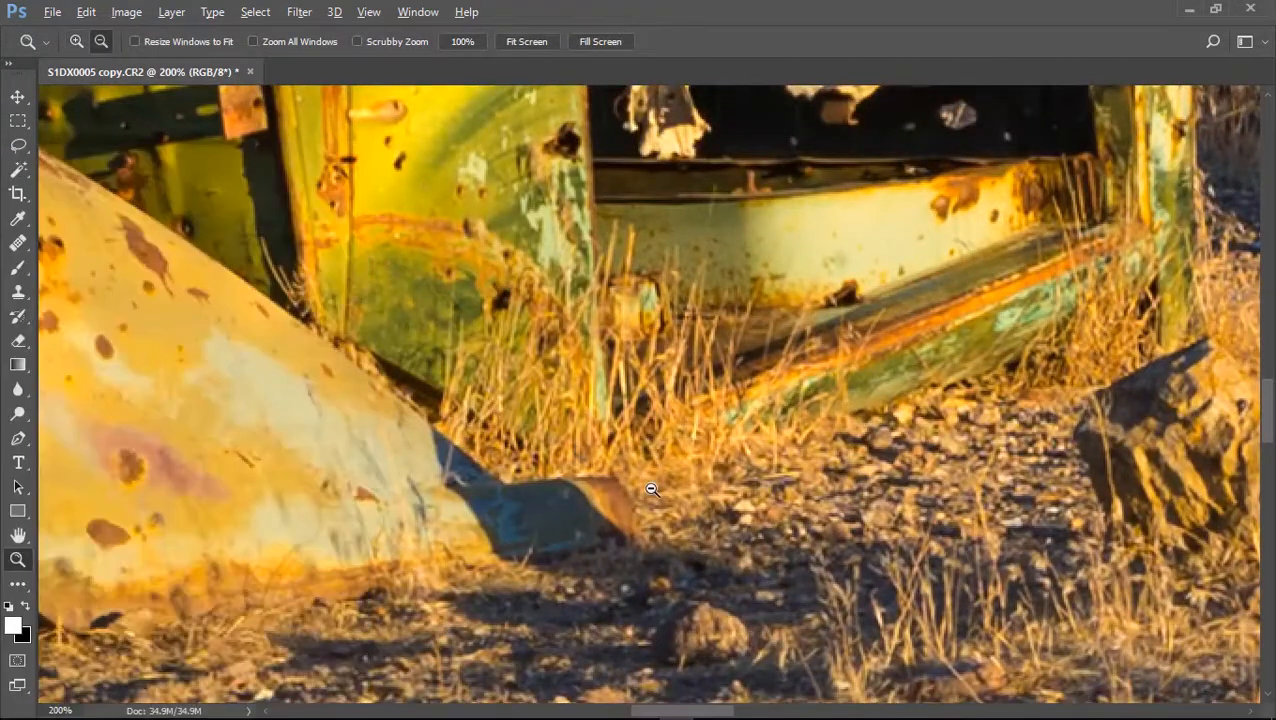
left_click(651, 489, "alt")
left_click(651, 489, "alt")
left_click(650, 490, "alt")
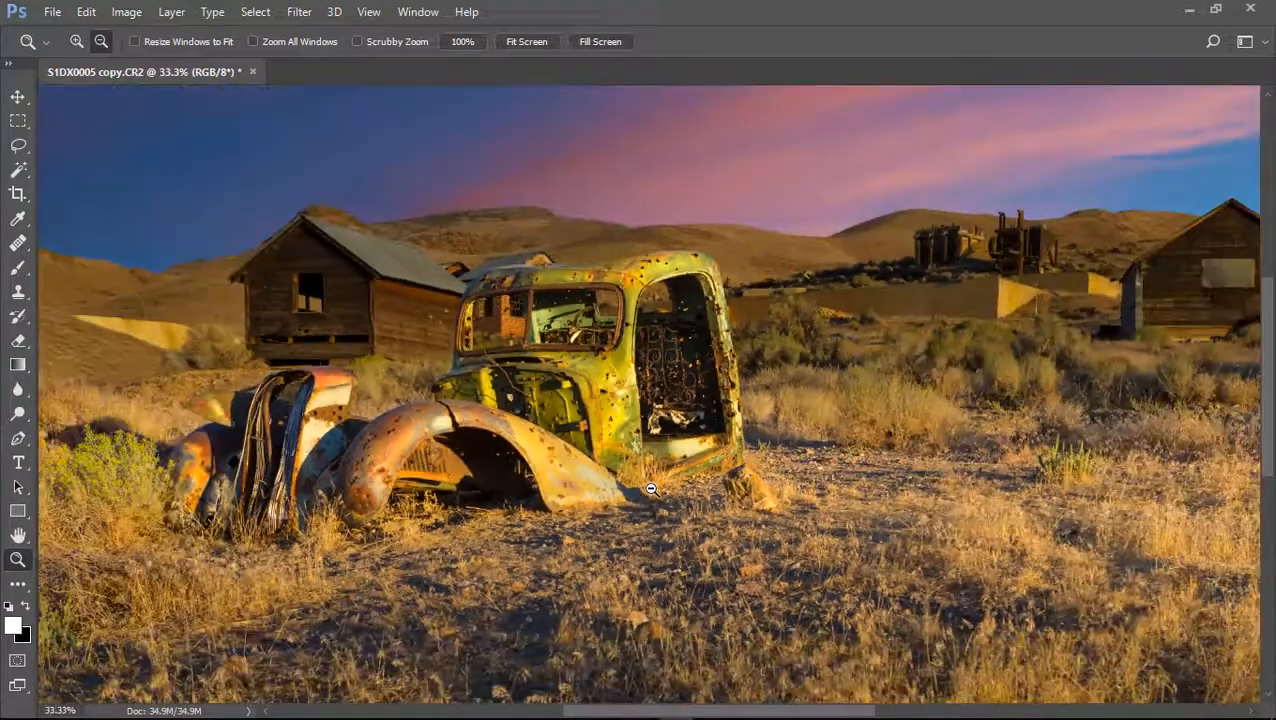
left_click(646, 491, "alt")
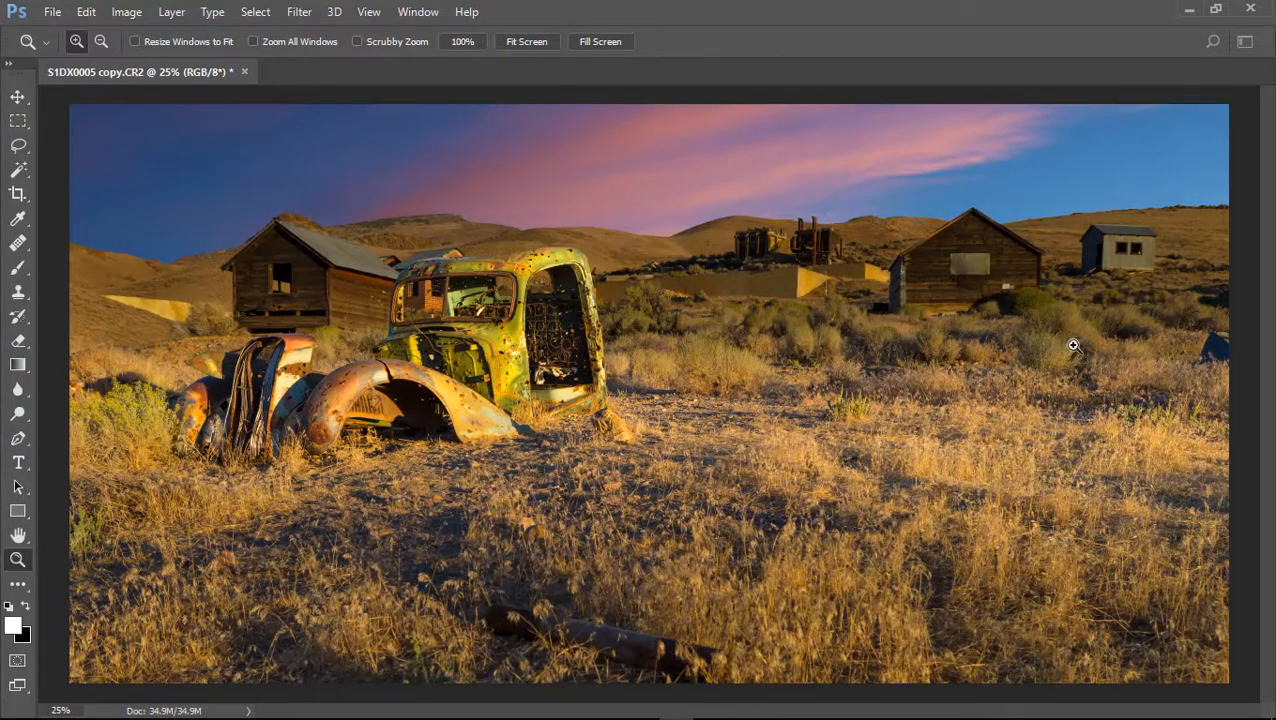
- Dodge the highlights of the sagebrush directly behind the truck's cab with a 50 px brush at 12% exposure
left_click(655, 297)
left_click(655, 297)
left_click(655, 297)
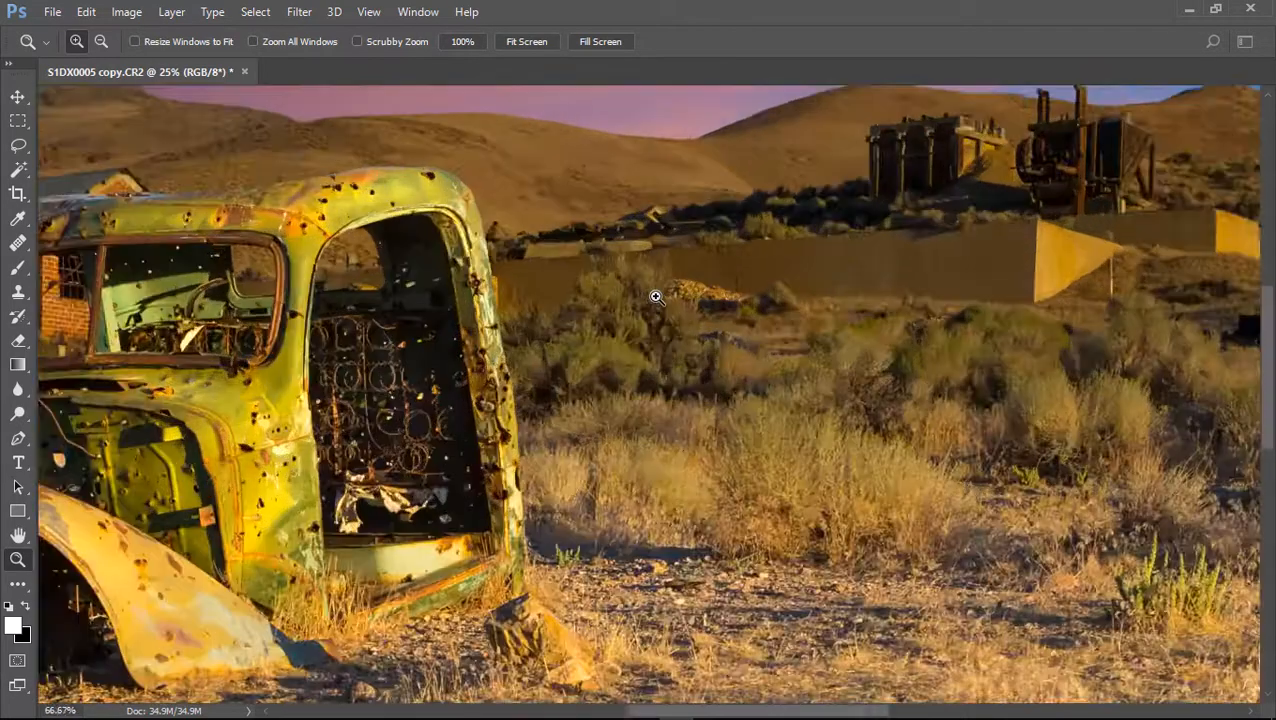
left_click(655, 297)
left_click(656, 298)
left_click_drag(687, 436, 531, 268)
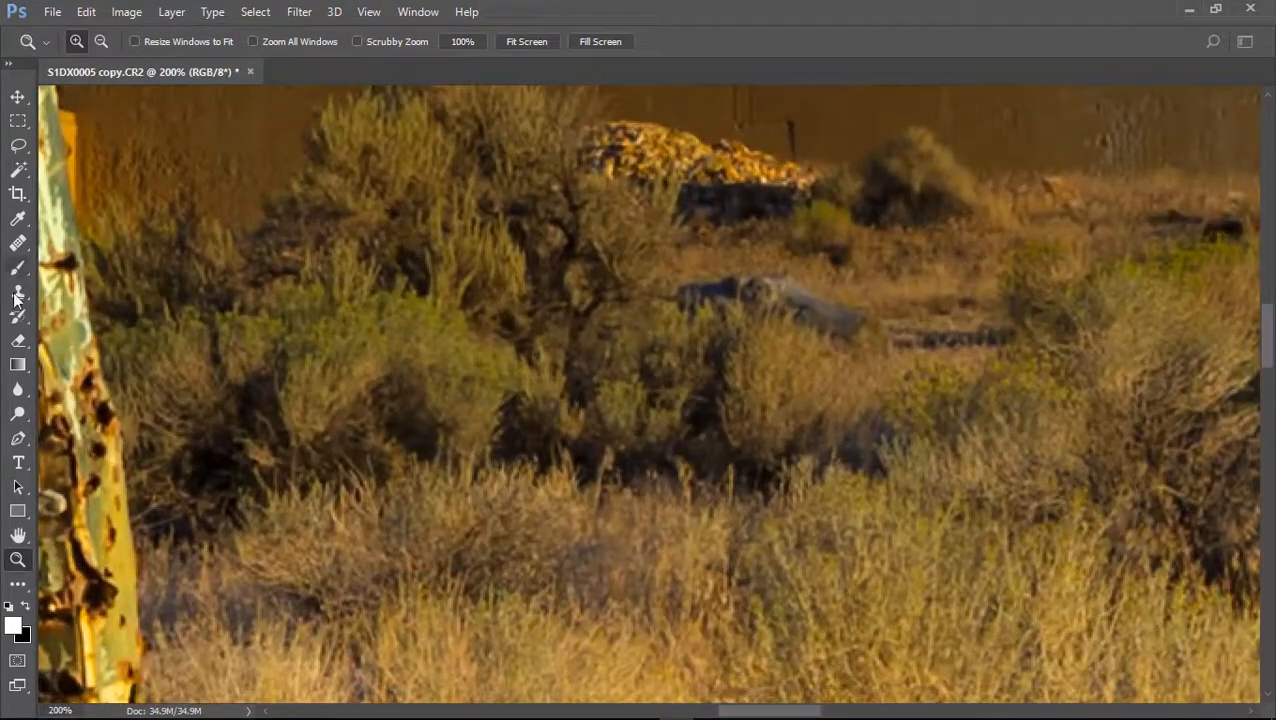
left_click_drag(17, 422, 63, 416)
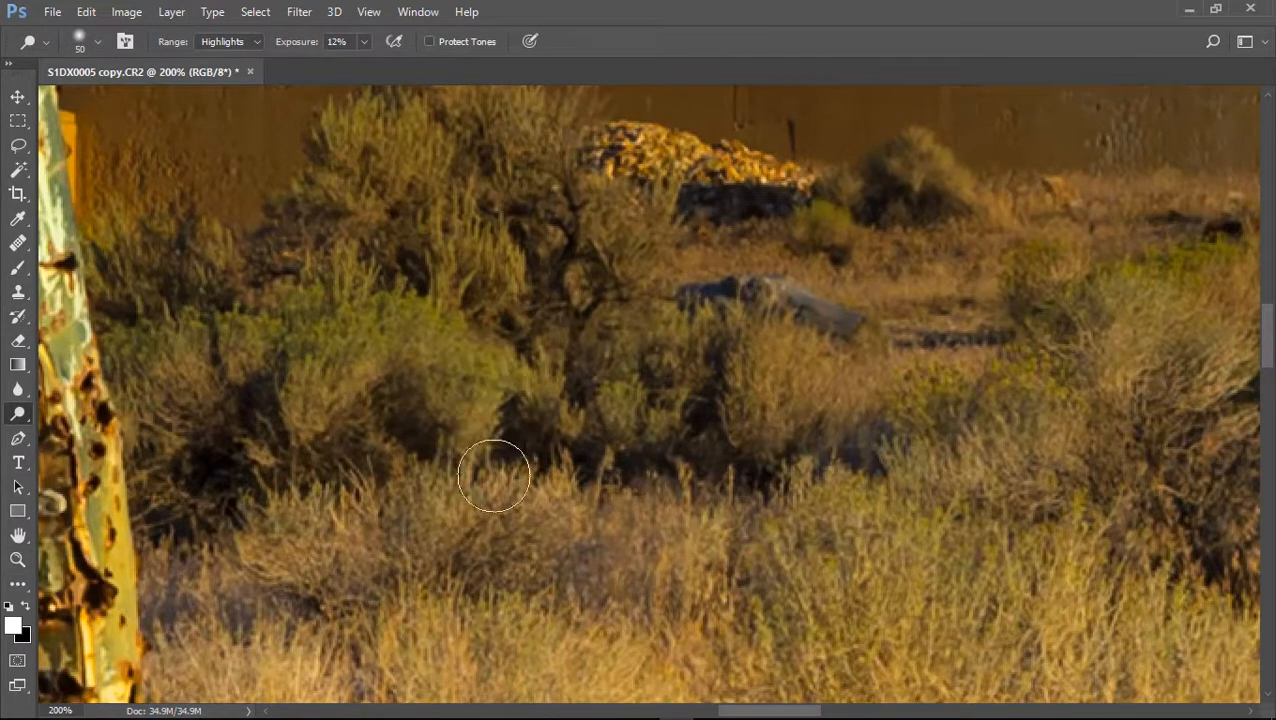
mouse_move(522, 360)
left_mouse_down()
mouse_move(494, 412)
mouse_move(512, 361)
left_mouse_up()
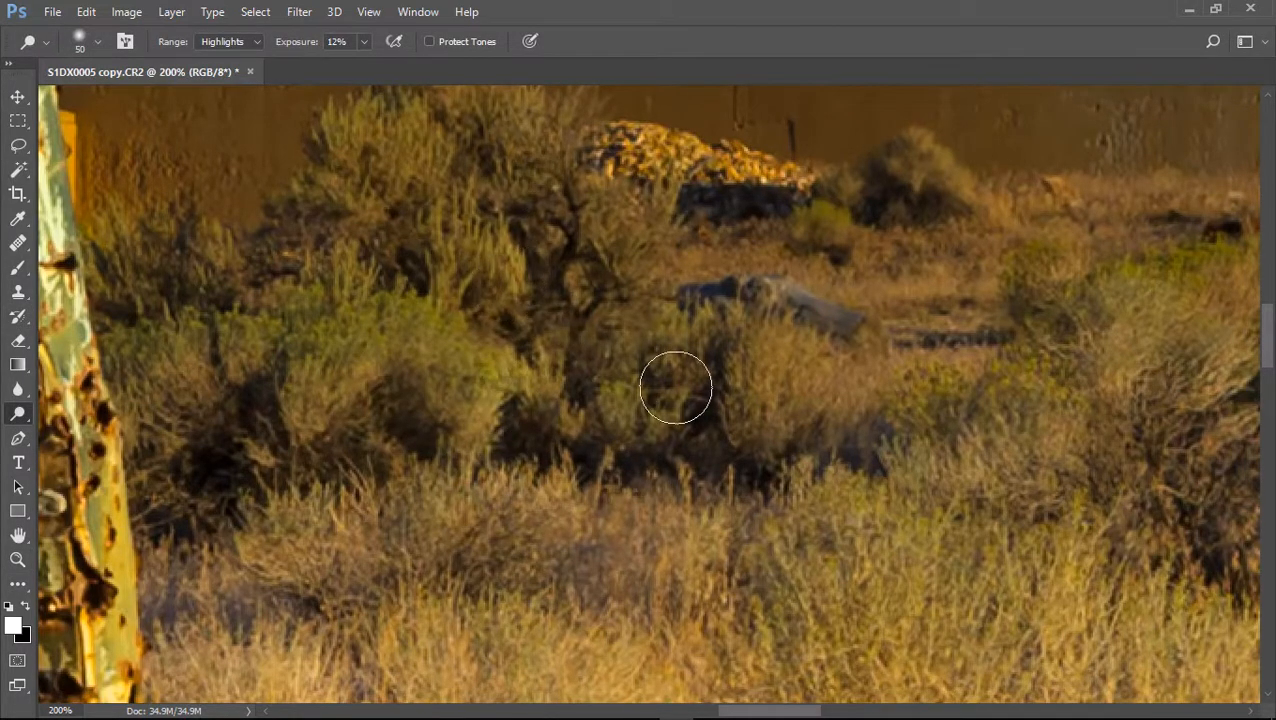
mouse_move(679, 330)
left_mouse_down()
mouse_move(816, 374)
mouse_move(758, 434)
mouse_move(832, 347)
mouse_move(794, 461)
mouse_move(608, 421)
left_mouse_up()
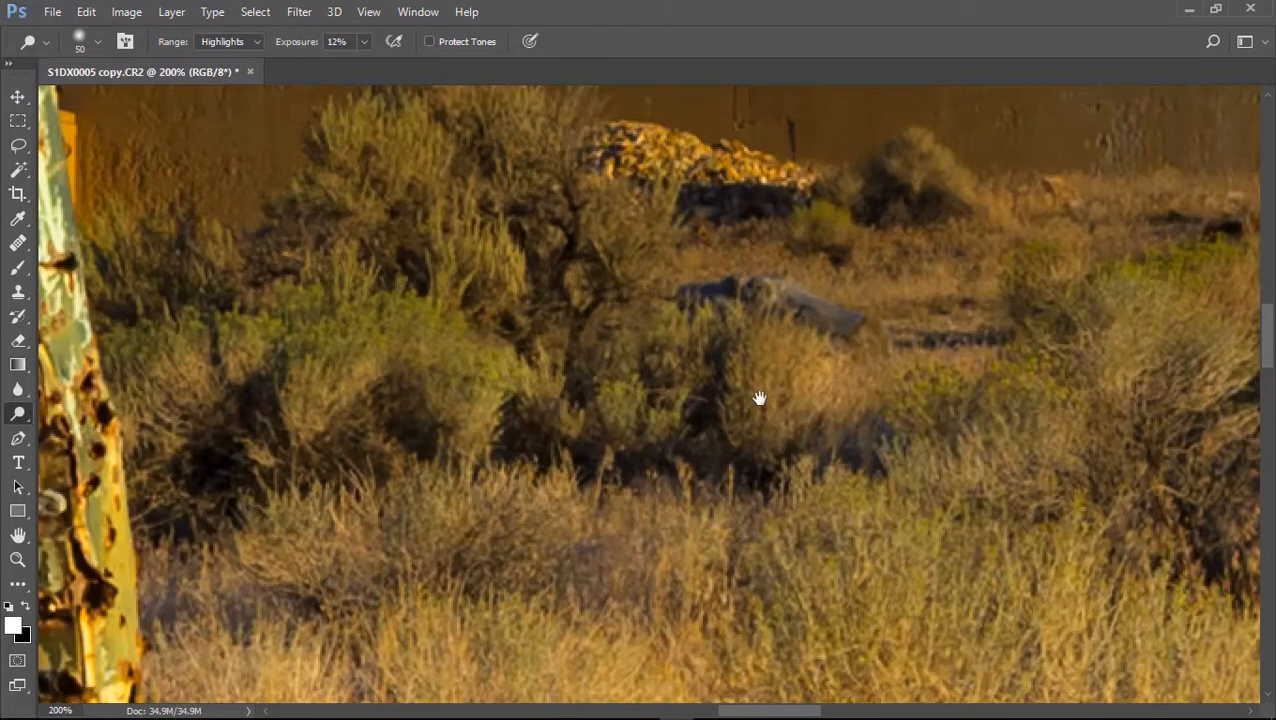
- Dodge the highlights of the sagebrush between the truck and the corrugated-sided cabin with a 50 px brush at 12% exposure
left_click_drag(758, 398, 419, 421)
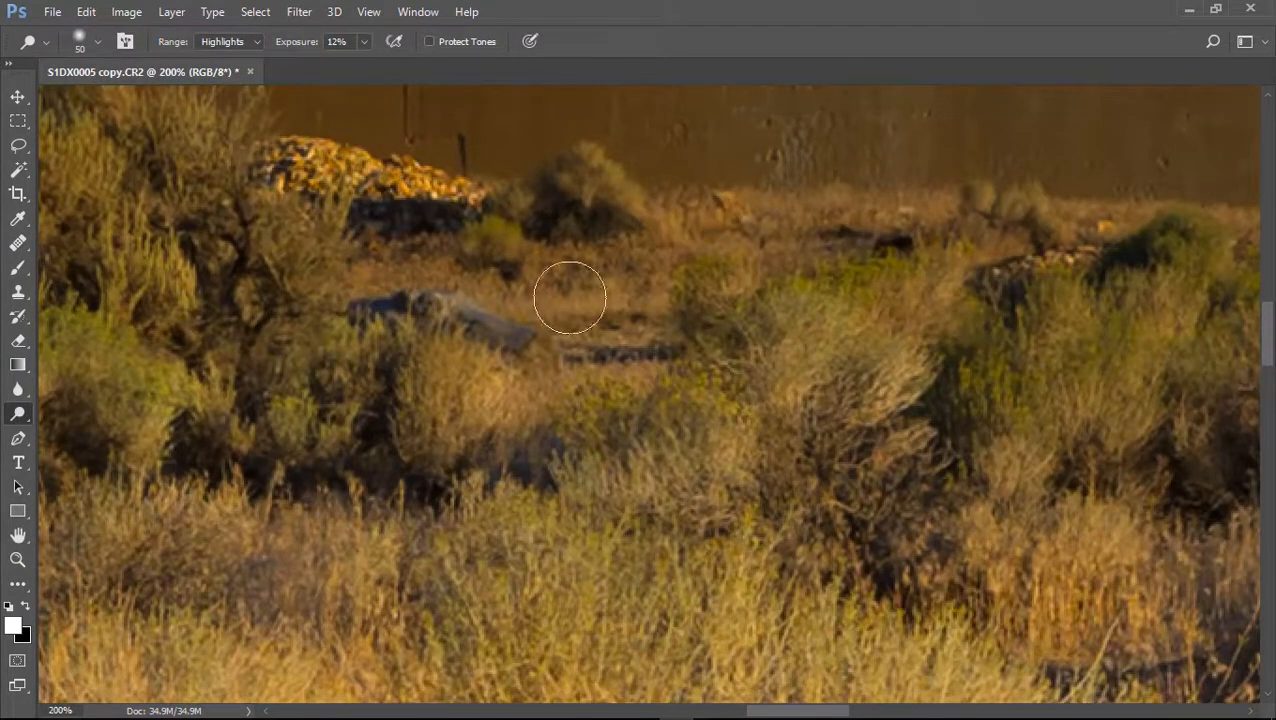
left_click_drag(852, 390, 455, 329)
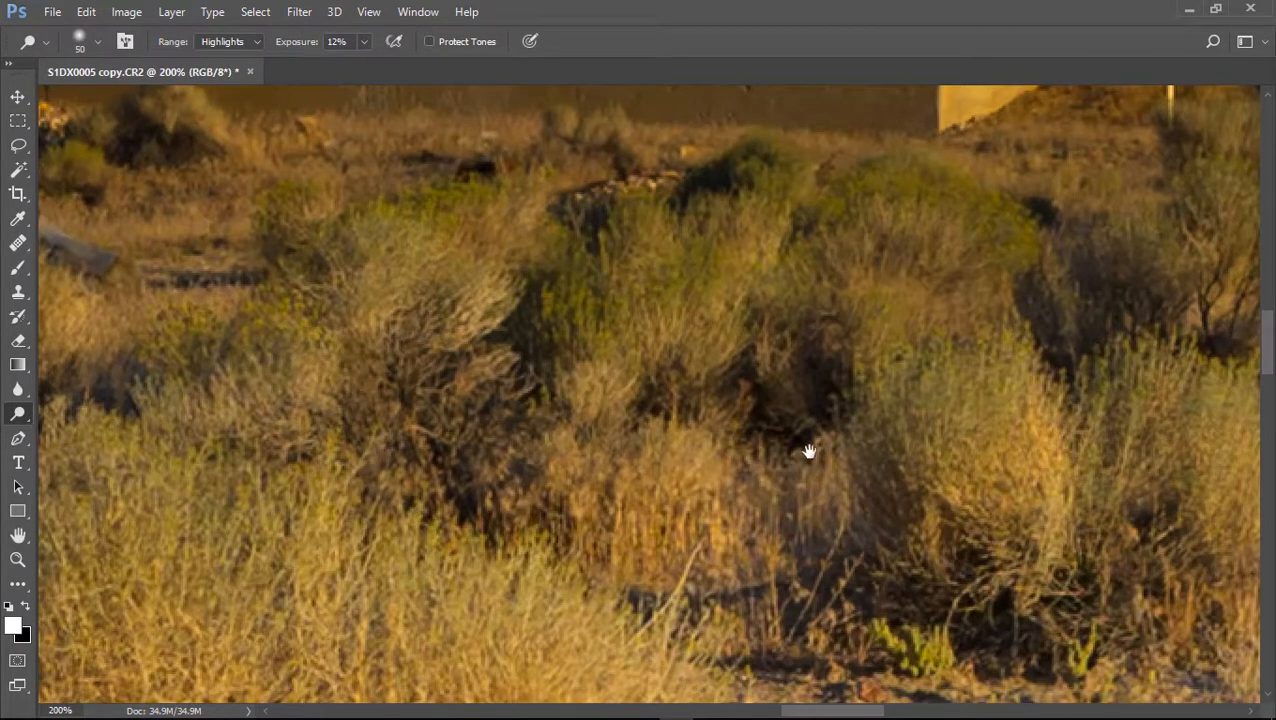
left_click_drag(810, 451, 248, 376)
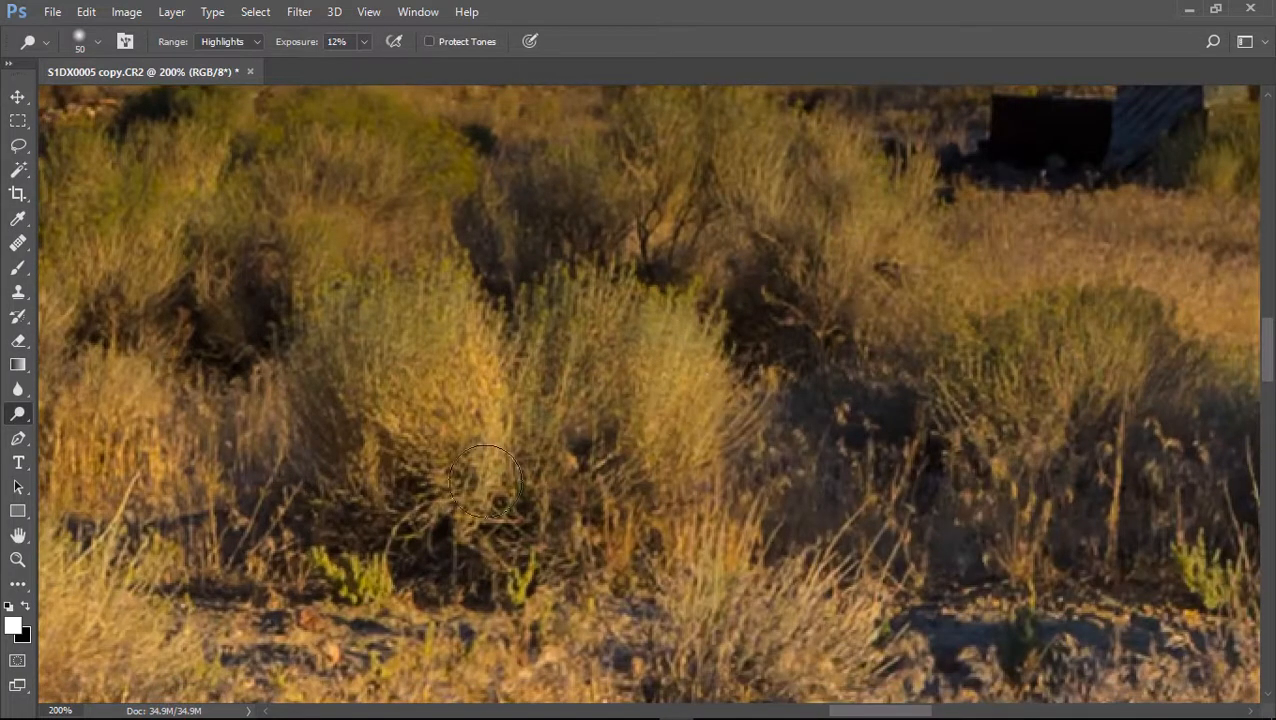
left_click_drag(793, 404, 753, 524)
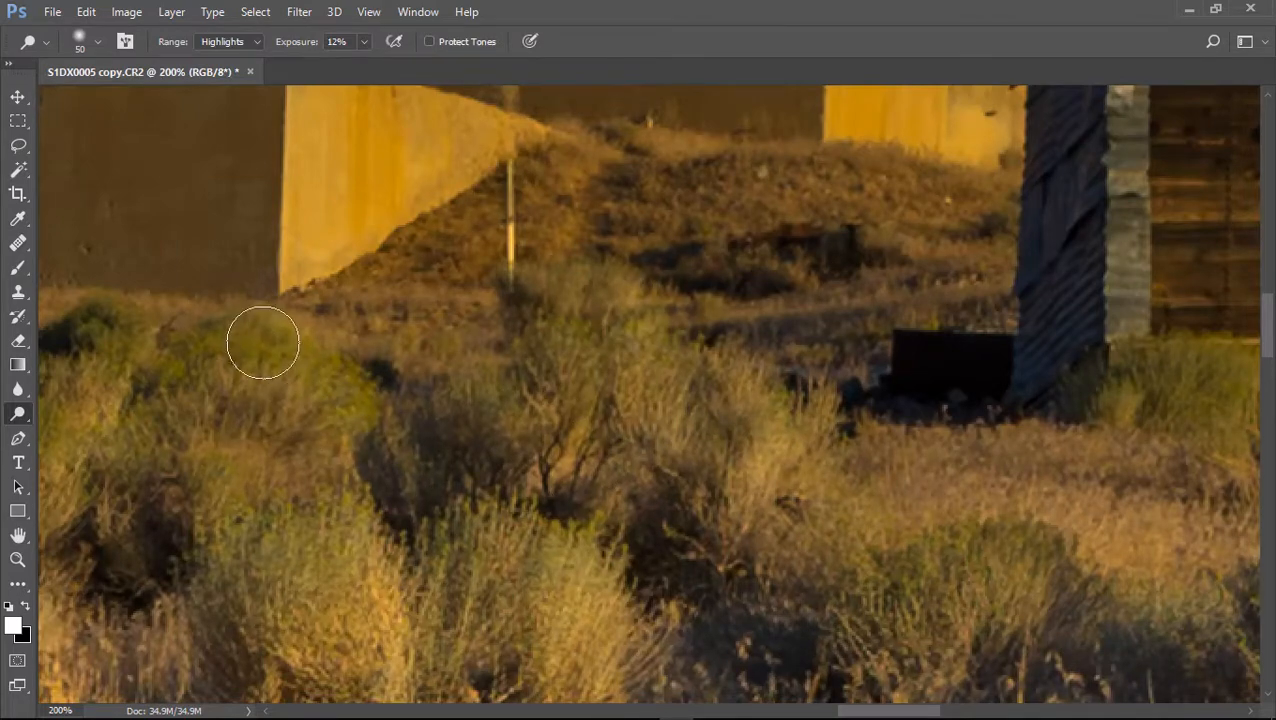
left_click_drag(733, 554, 406, 365)
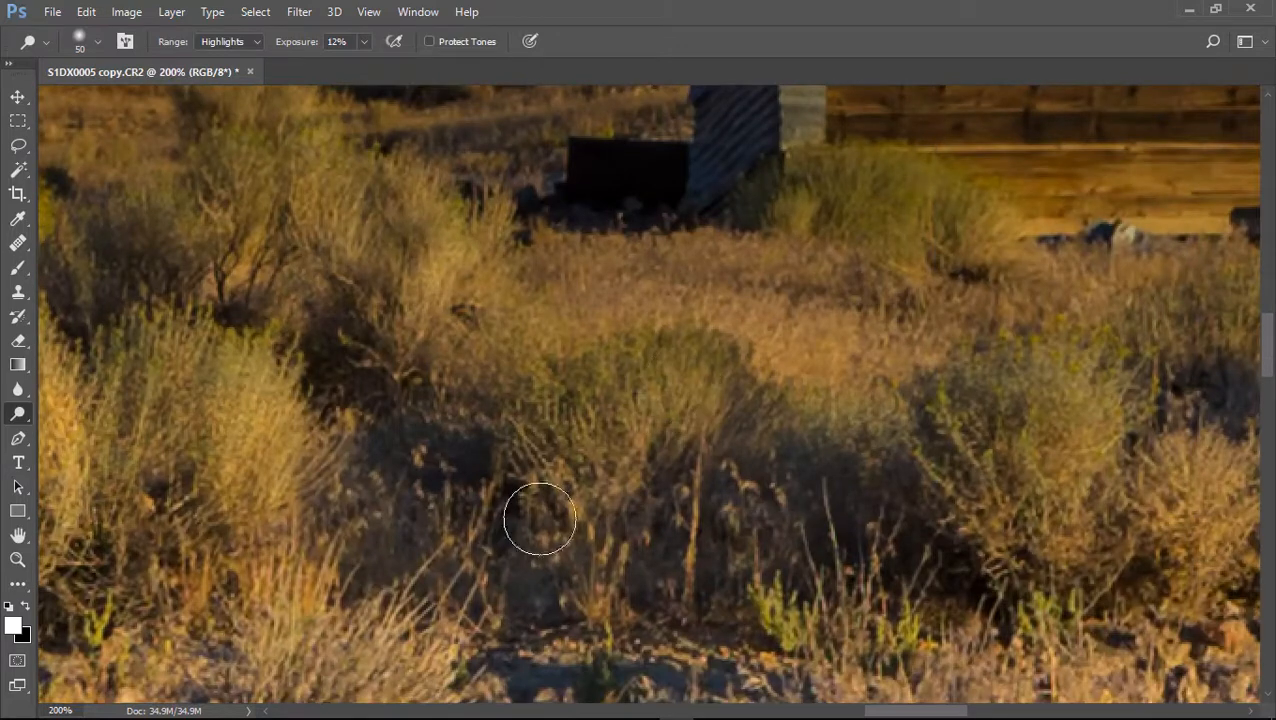
- Dodge the highlights on the bushes and dry grass in front of the wooden cabin with the 50 px brush at 12% exposure
left_click_drag(867, 410, 675, 413)
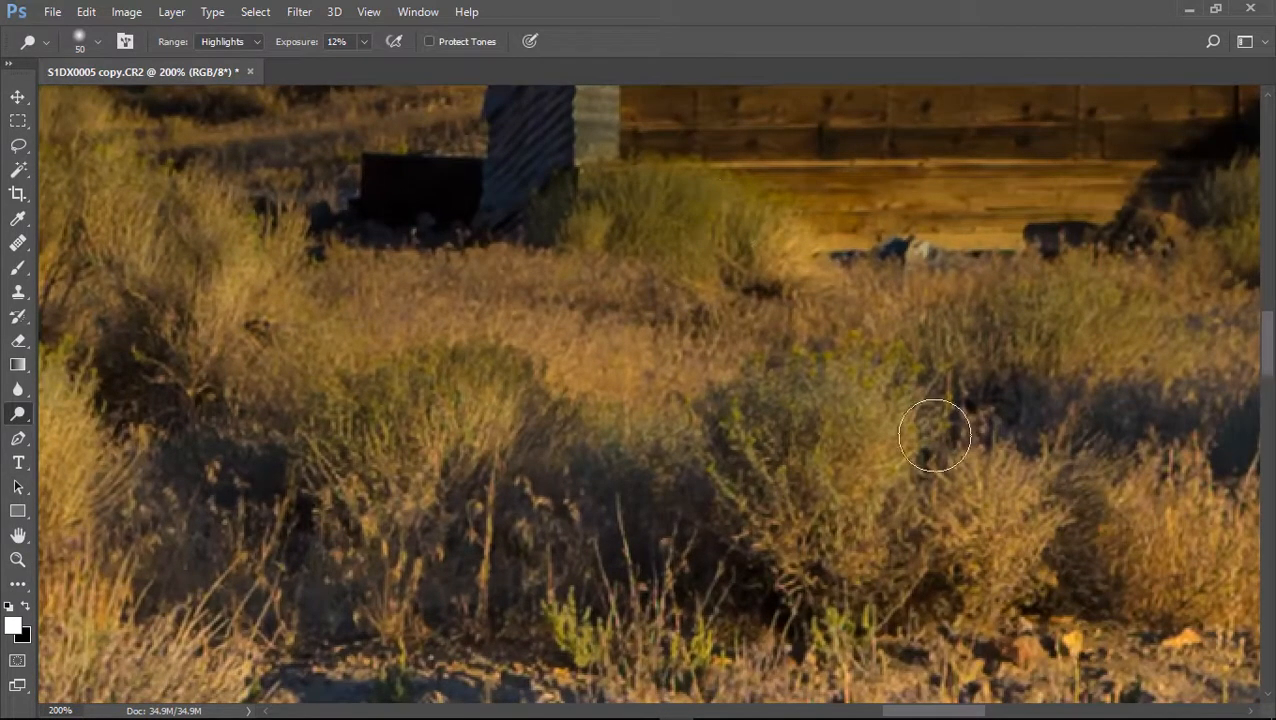
mouse_move(862, 518)
left_mouse_down()
mouse_move(740, 510)
mouse_move(644, 450)
left_mouse_up()
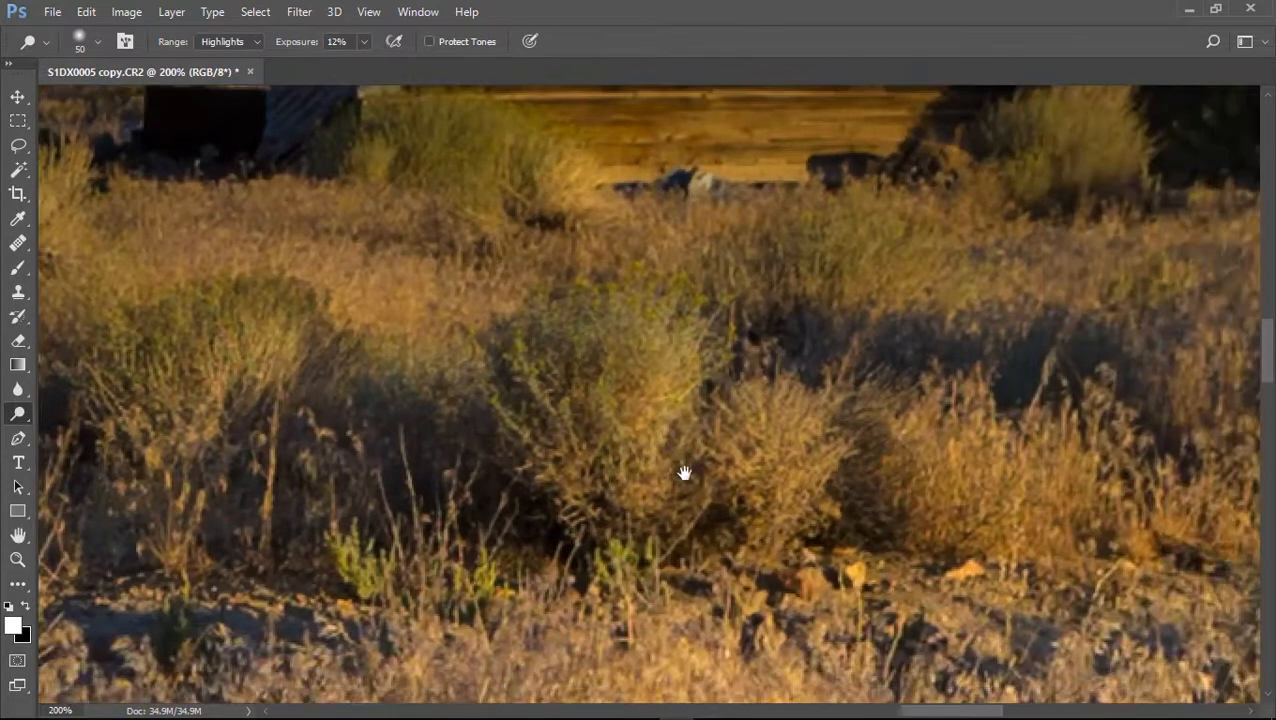
left_click_drag(943, 307, 692, 373)
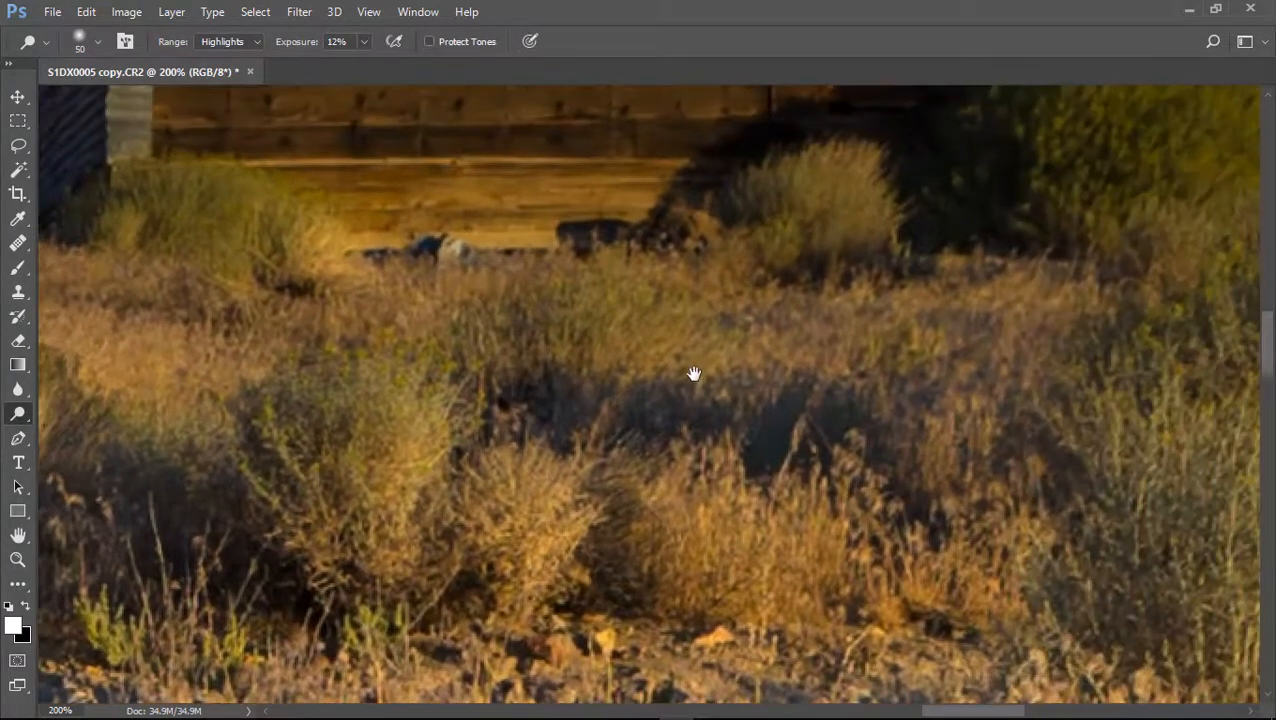
mouse_move(863, 182)
left_mouse_down()
mouse_move(856, 228)
mouse_move(846, 171)
left_mouse_up()
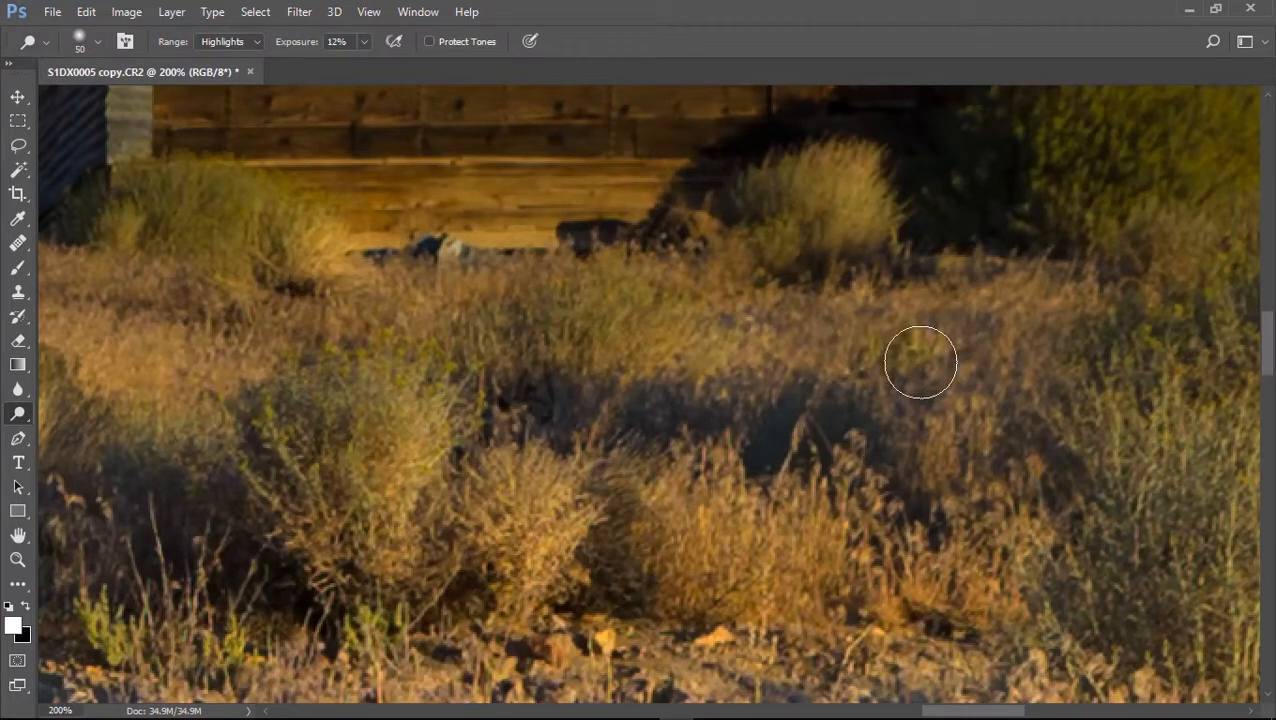
left_click_drag(917, 362, 695, 350)
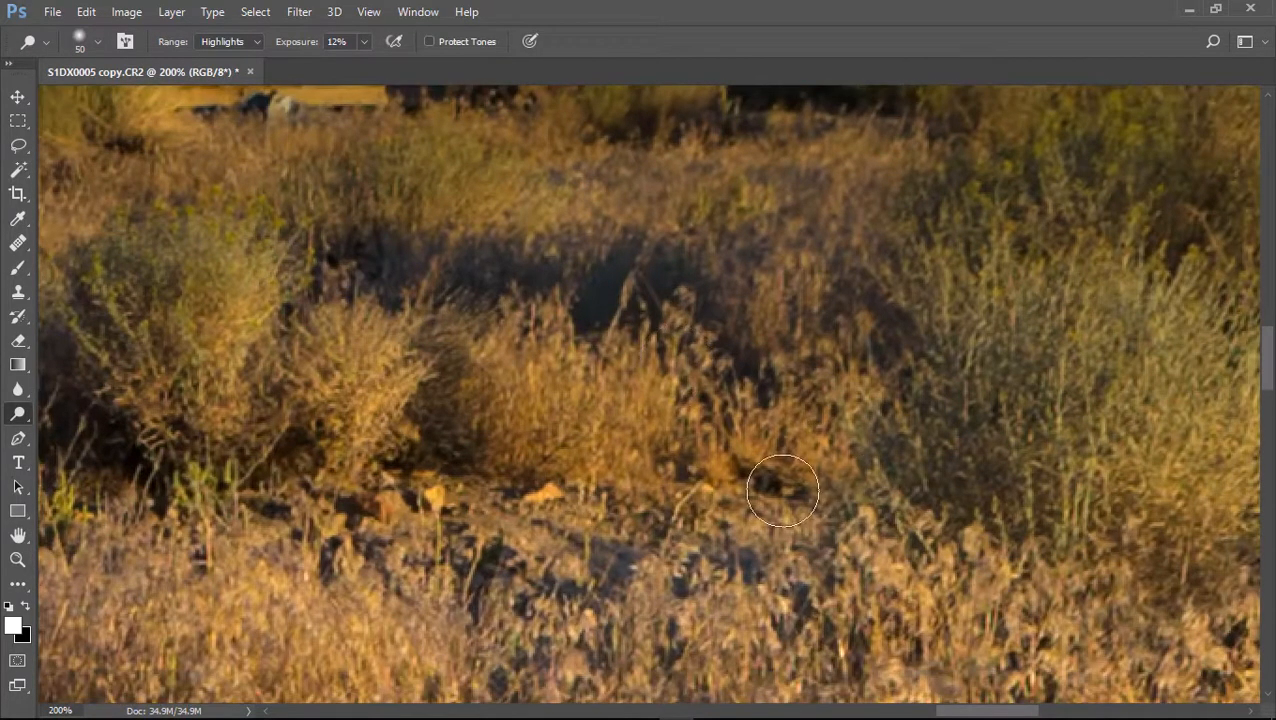
left_click_drag(1053, 495, 584, 484)
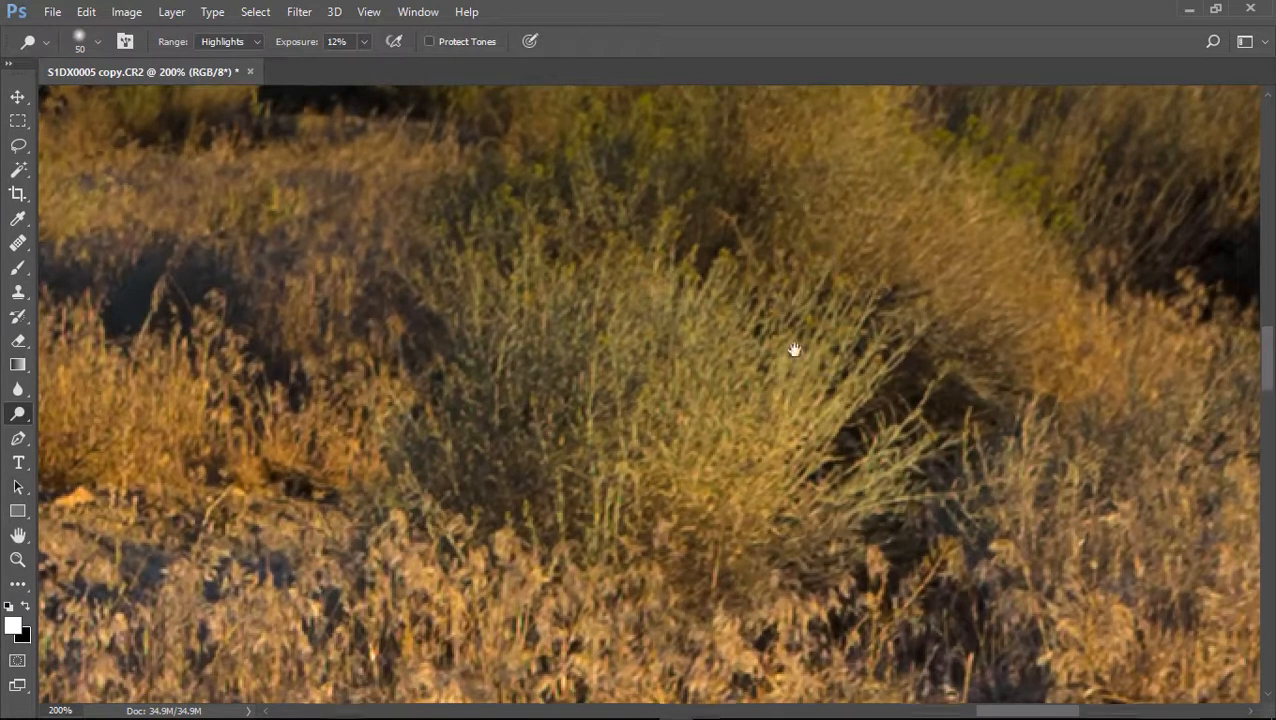
- Dodge the highlights of the bushes beyond the cabin out to the picture's right edge, above the blue object
left_click_drag(792, 347, 718, 475)
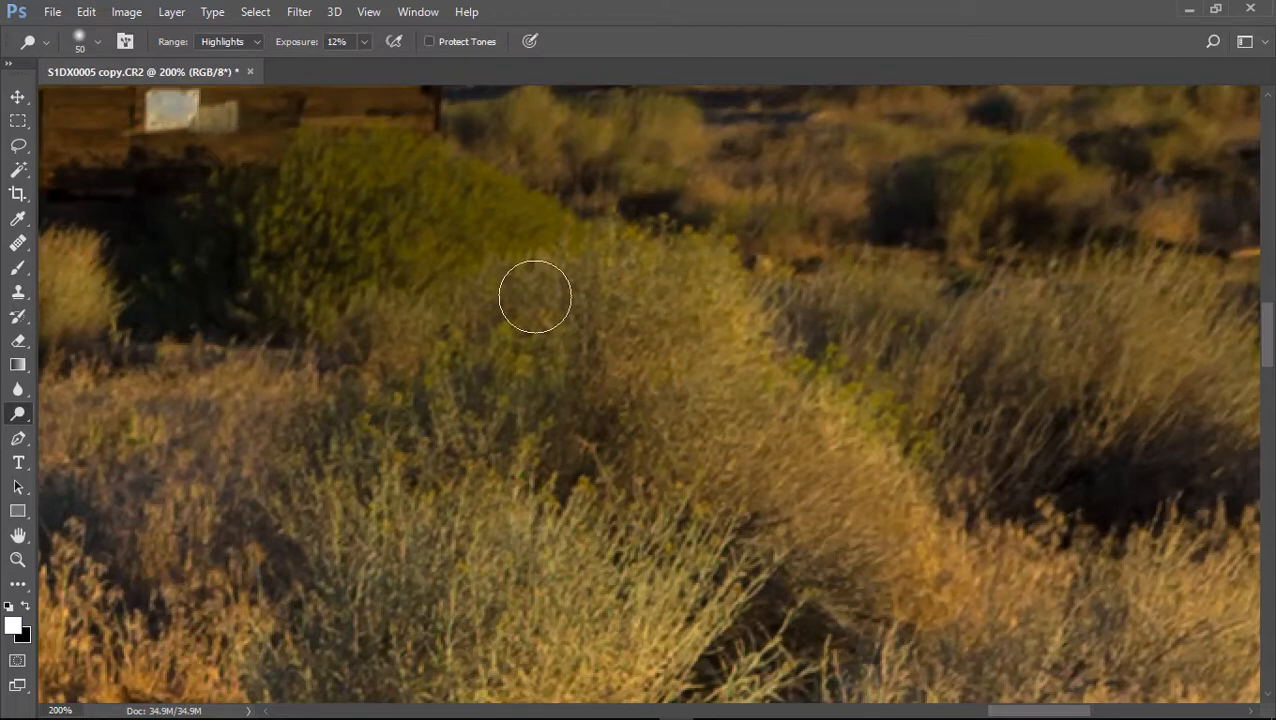
left_click_drag(618, 211, 535, 385)
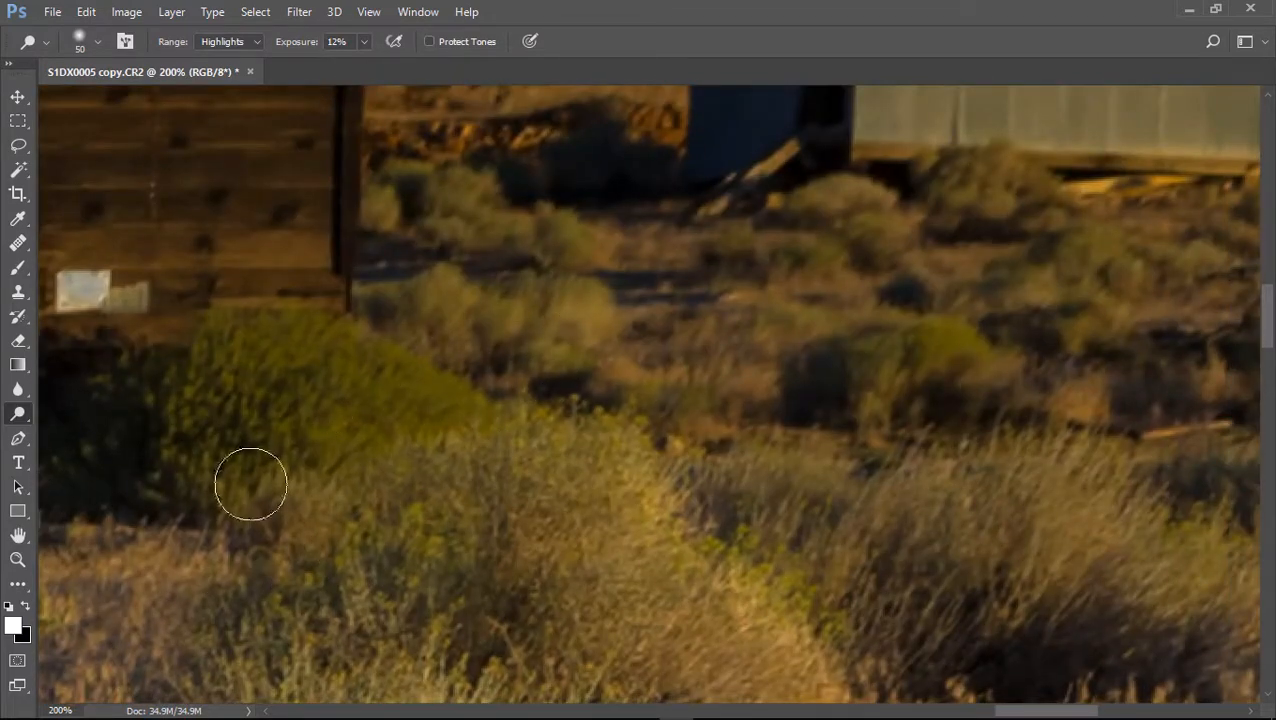
left_click_drag(643, 464, 296, 313)
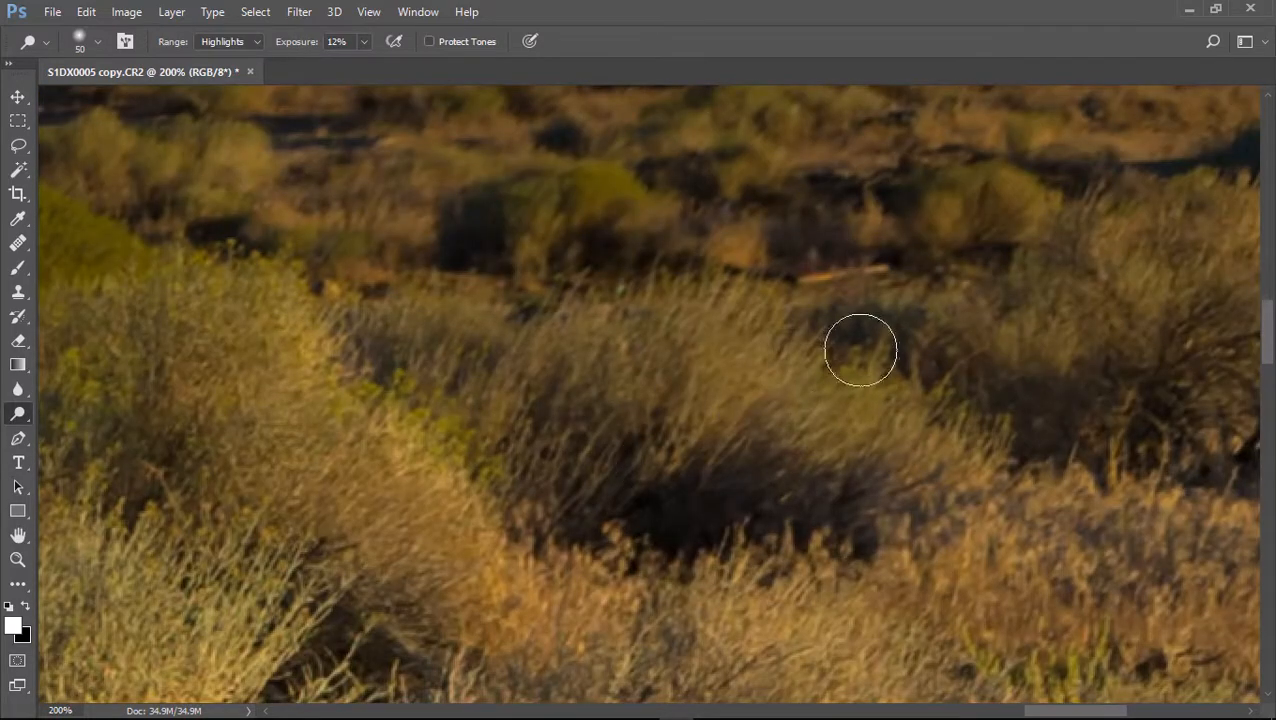
left_click_drag(801, 473, 491, 143)
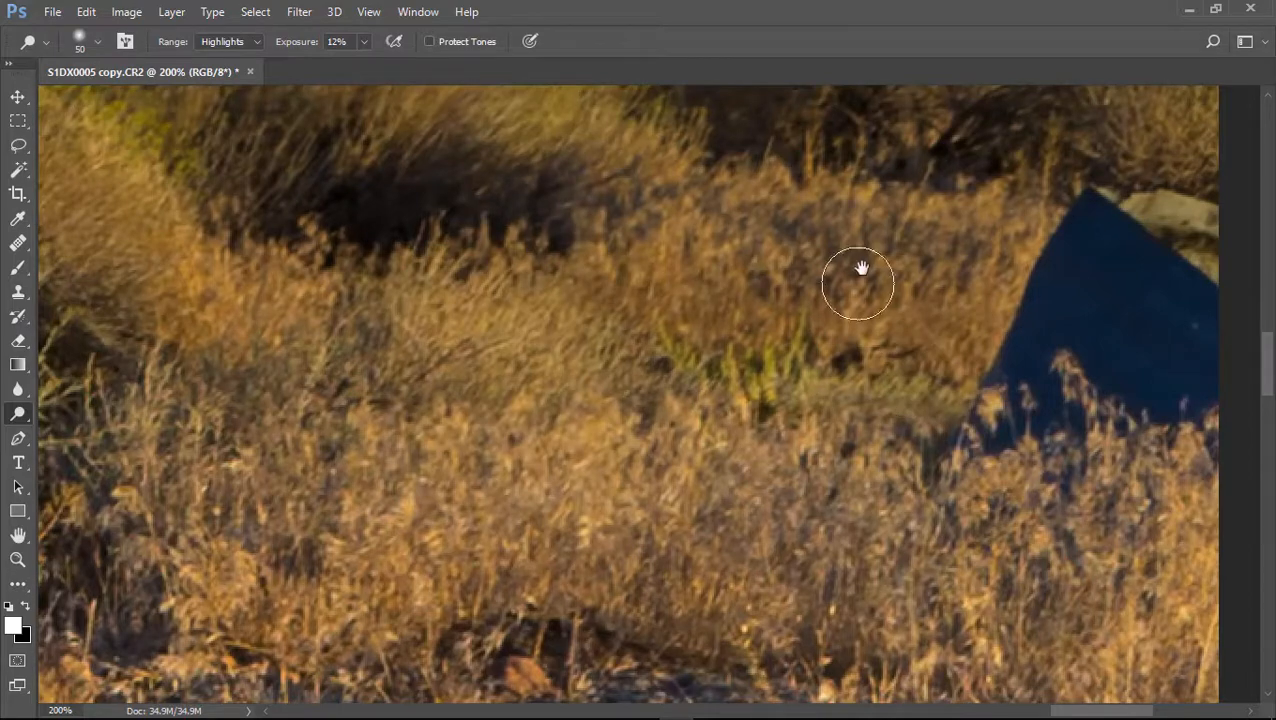
left_click_drag(860, 268, 812, 524)
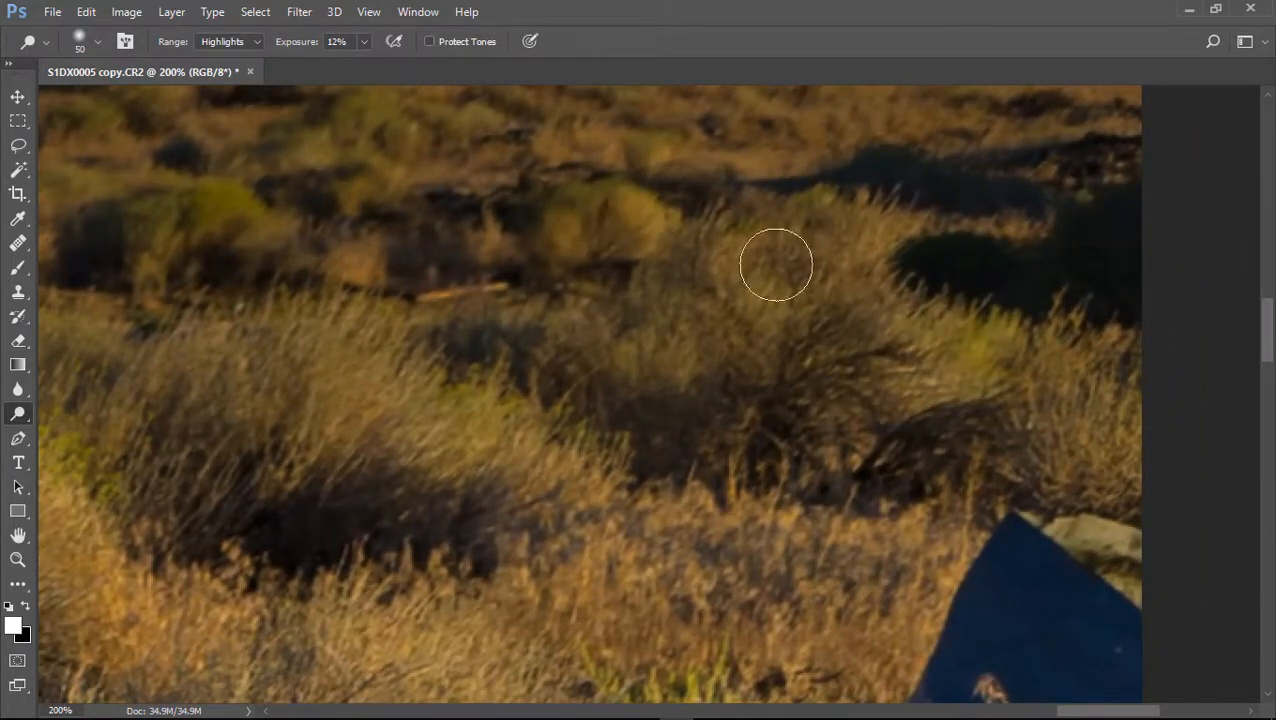
- Examine the dodged band of sagebrush from the picture's right edge back to the truck for clumps that still look dull
left_click_drag(535, 296, 930, 366)
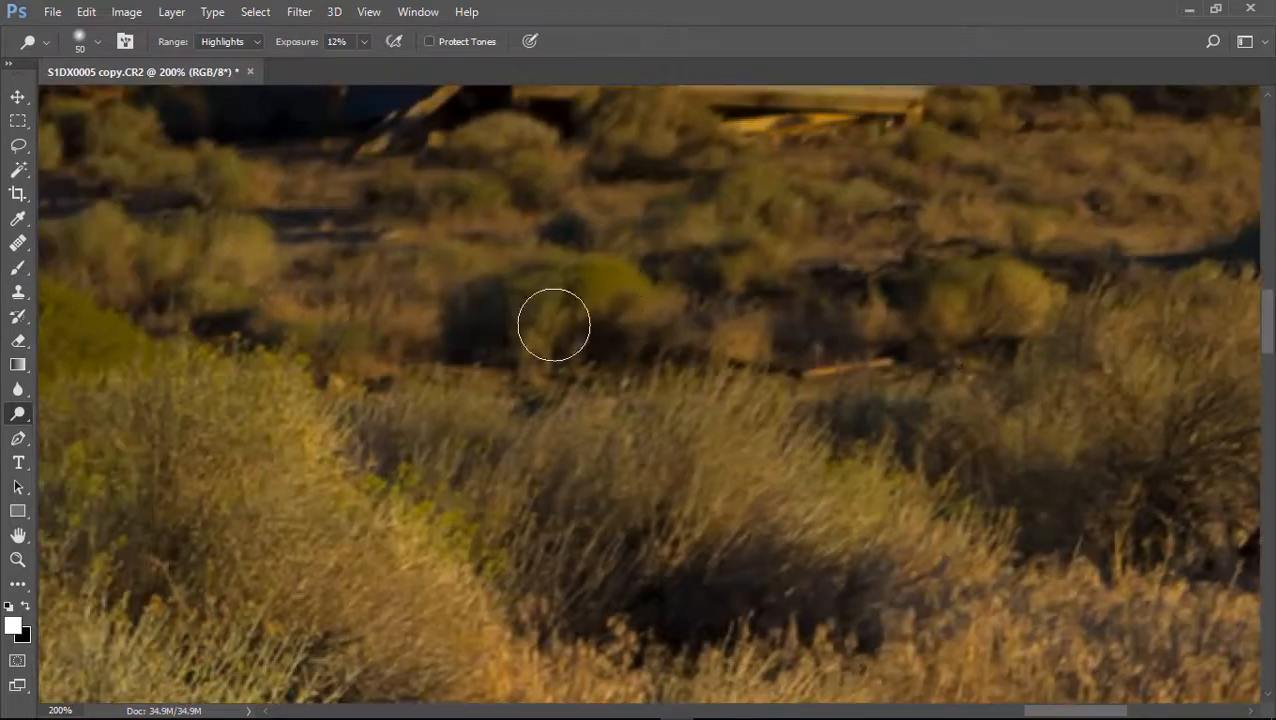
left_click_drag(305, 478, 698, 233)
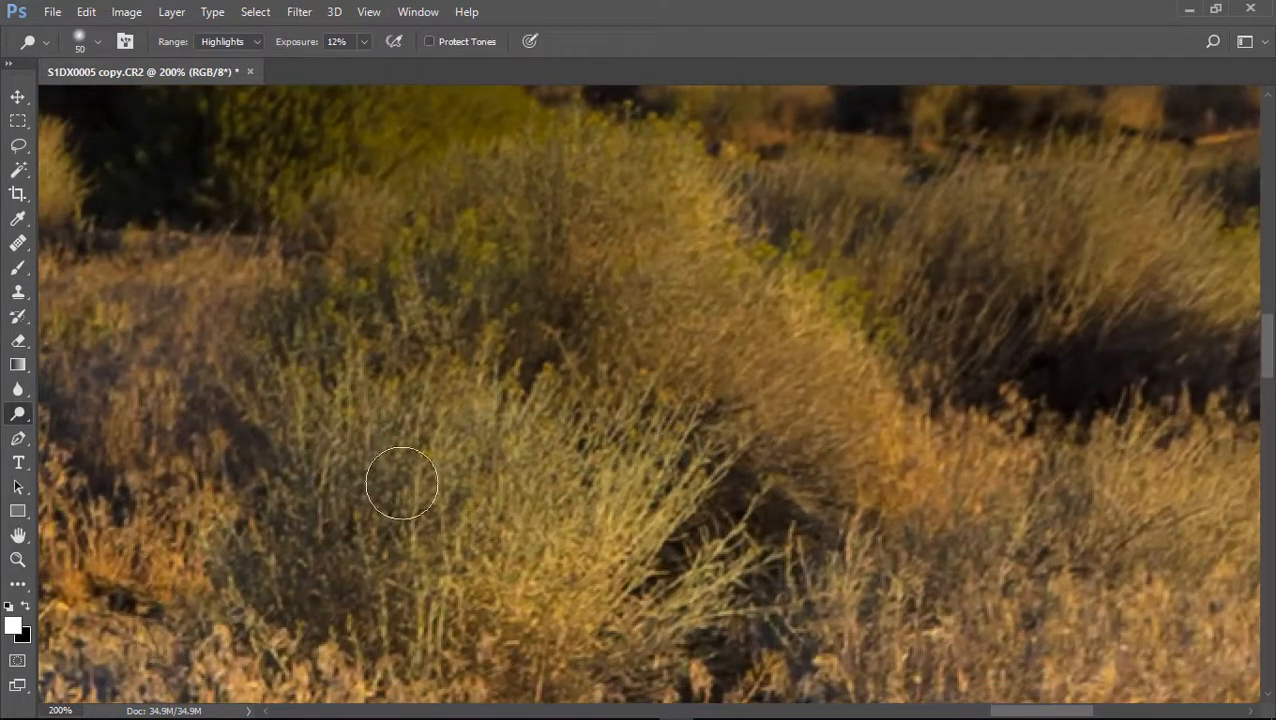
left_click_drag(368, 469, 1034, 356)
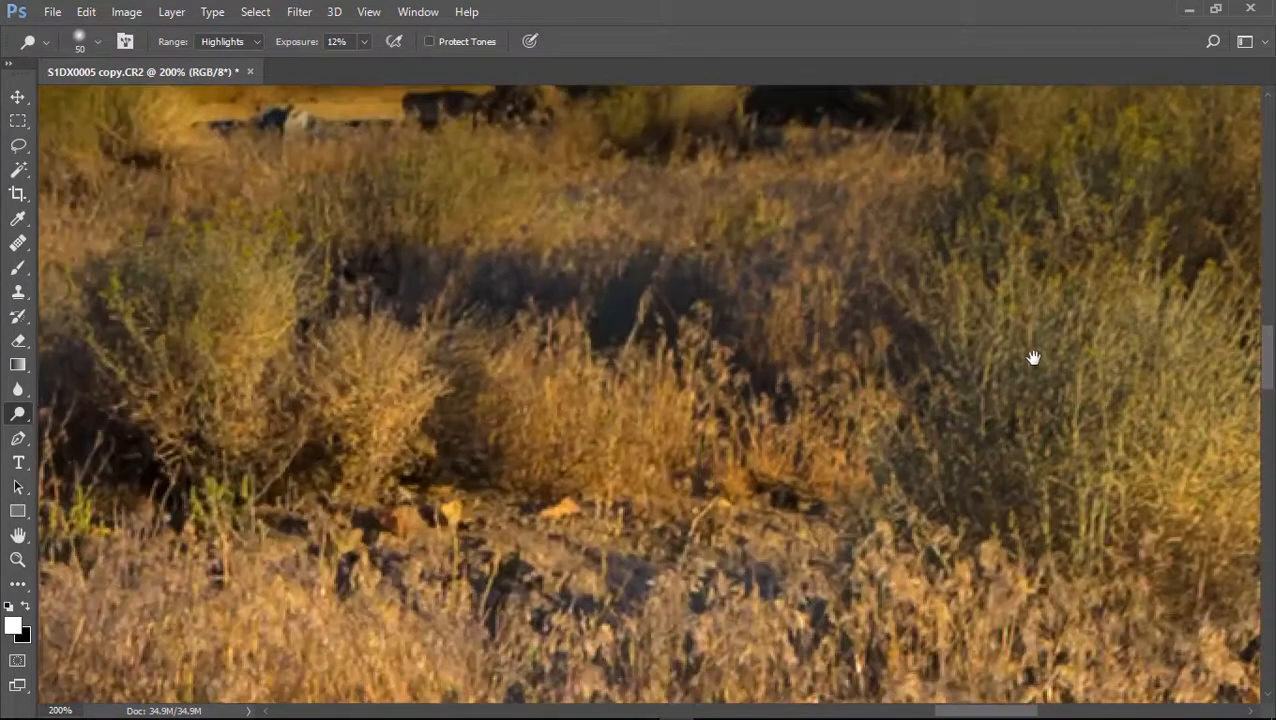
left_click_drag(317, 385, 737, 420)
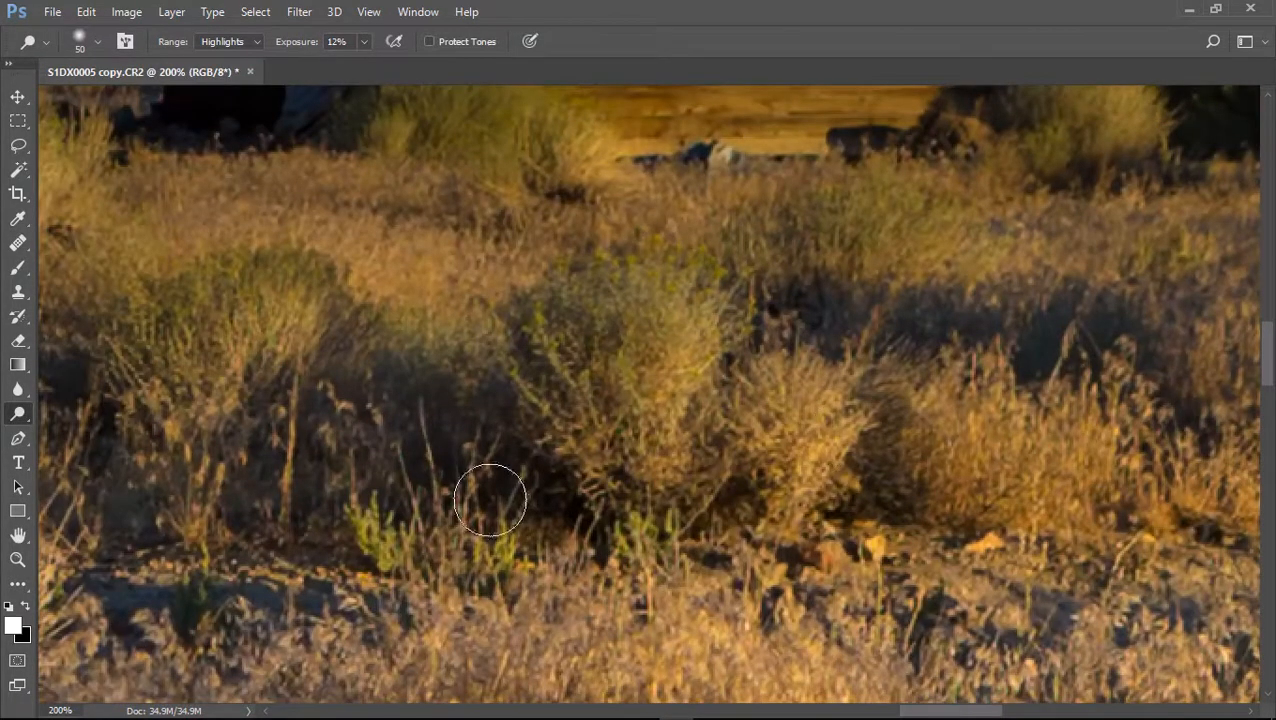
left_click_drag(500, 420, 844, 433)
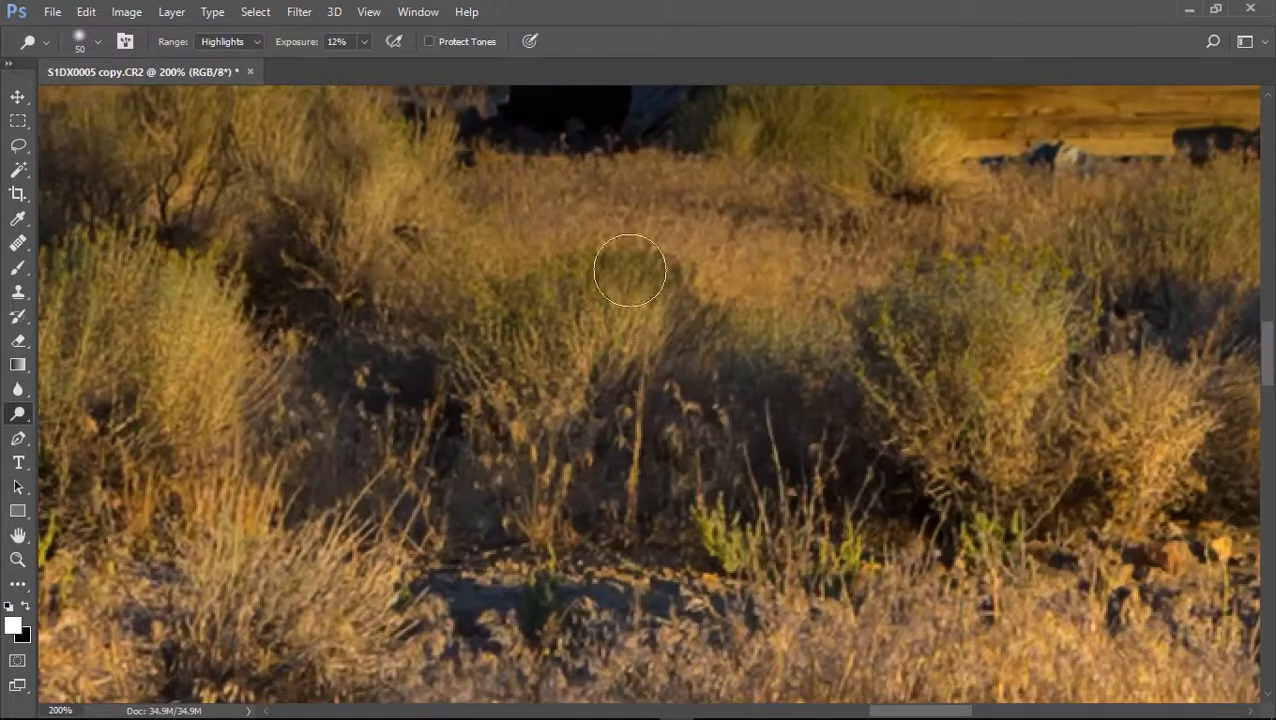
left_click_drag(743, 198, 699, 450)
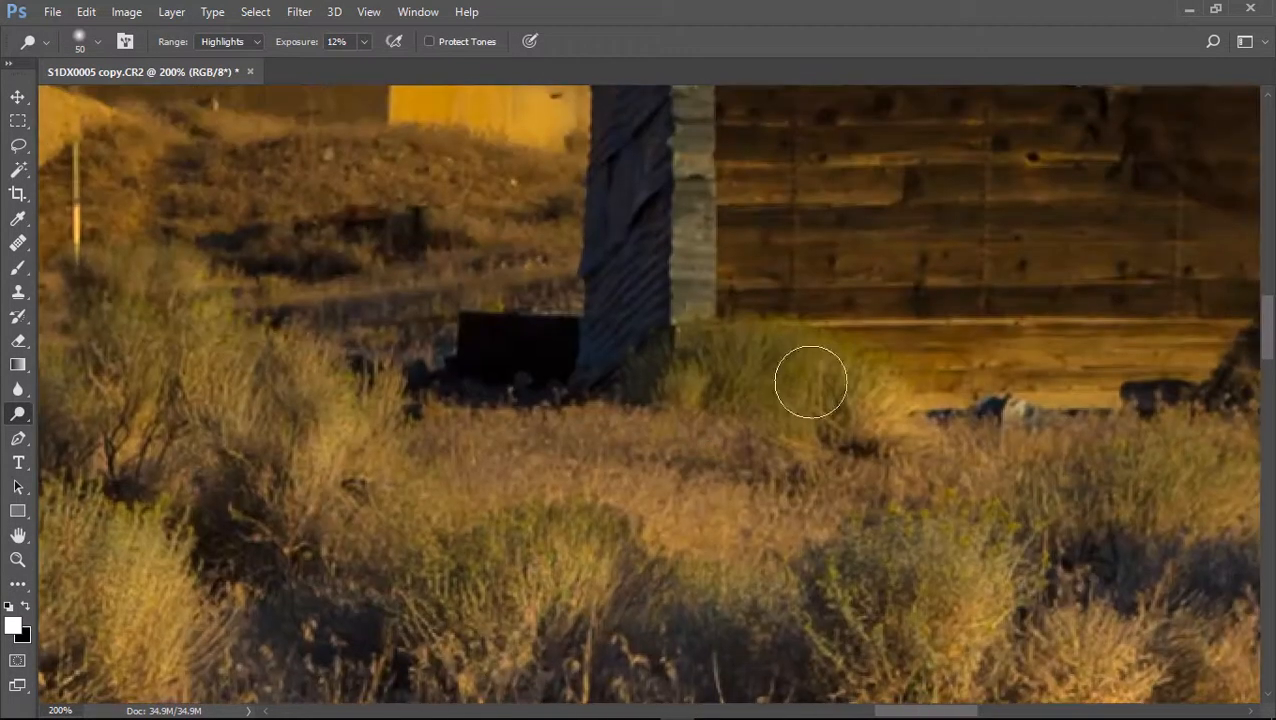
left_click_drag(336, 494, 661, 370)
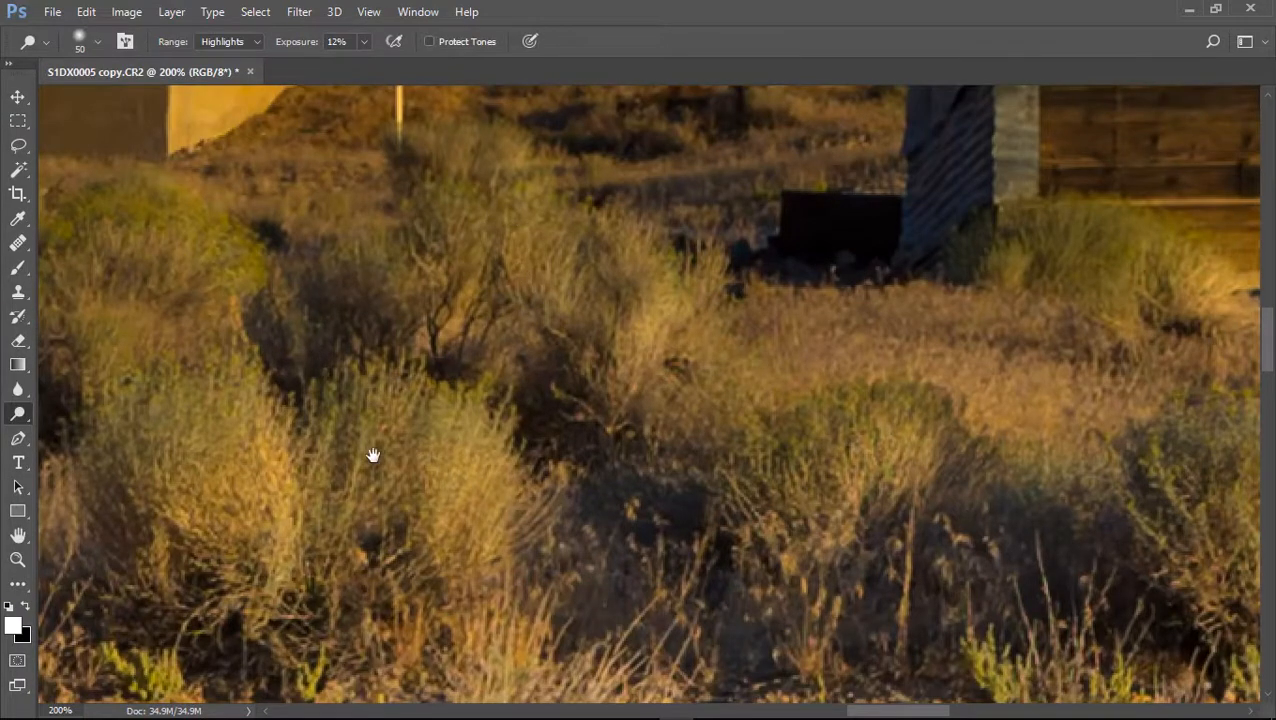
left_click_drag(370, 455, 778, 342)
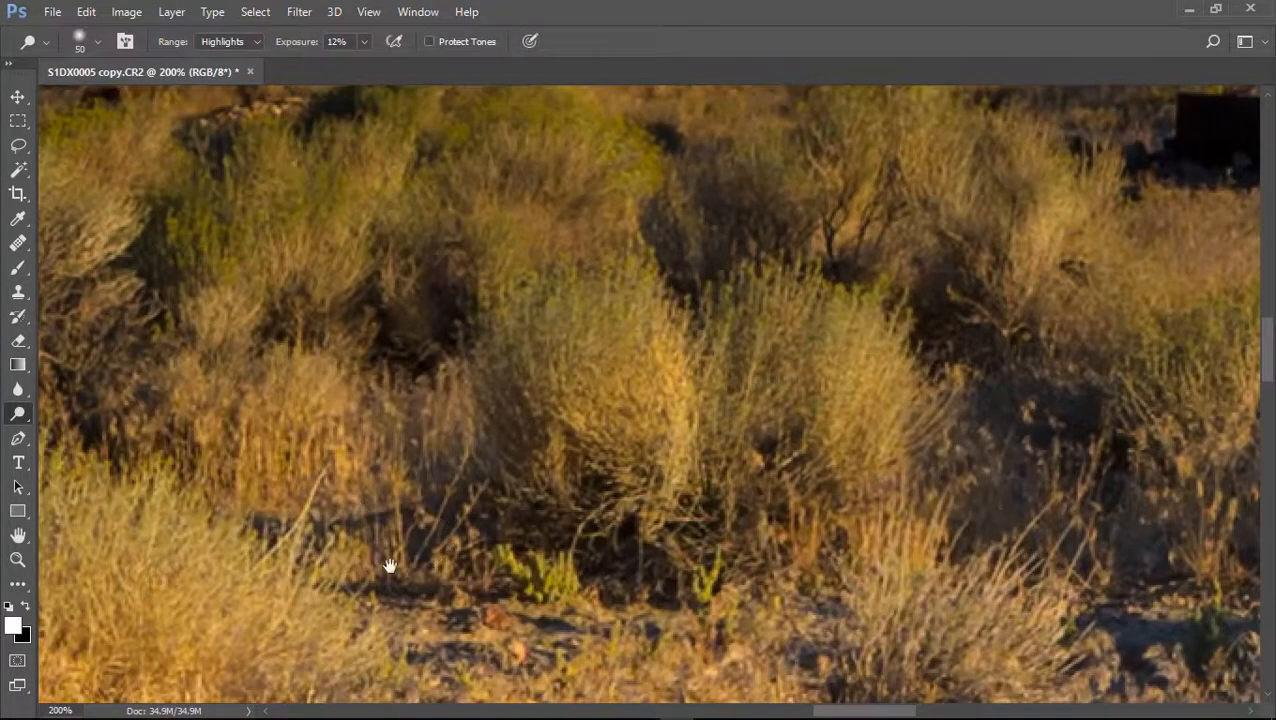
left_click_drag(474, 562, 734, 536)
left_click_drag(378, 388, 626, 219)
left_click_drag(353, 285, 928, 420)
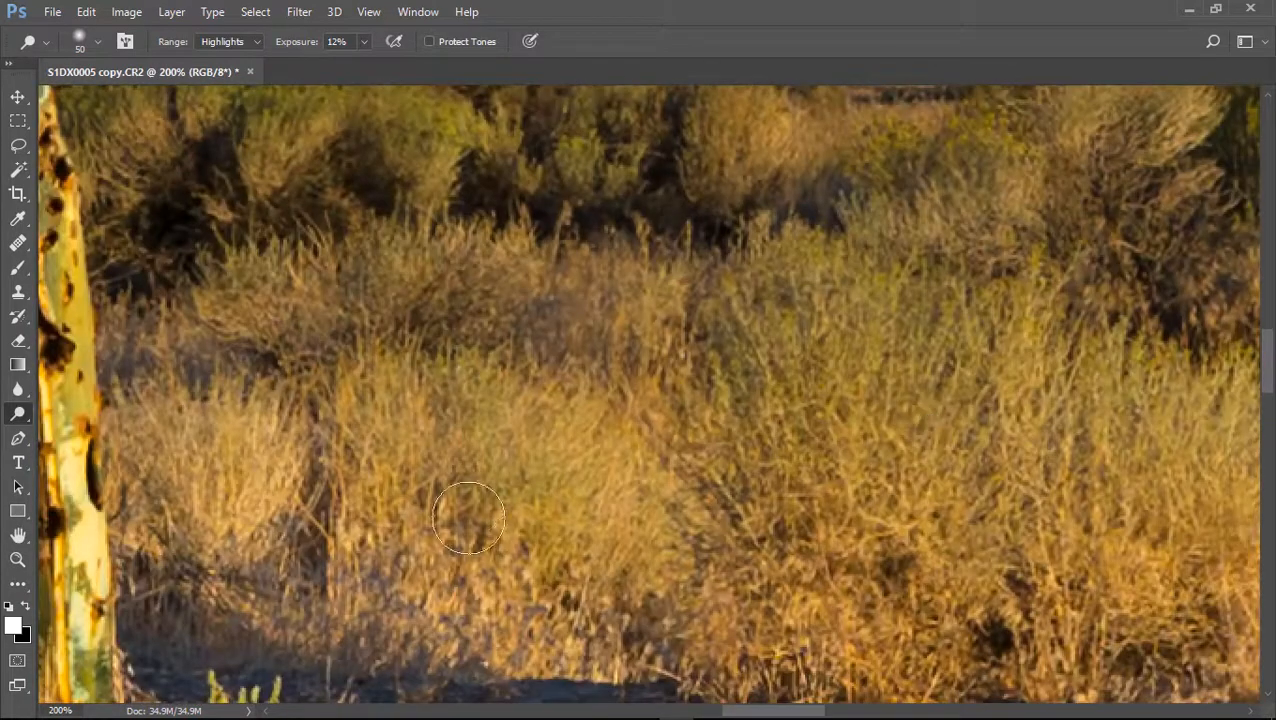
left_click_drag(410, 248, 456, 499)
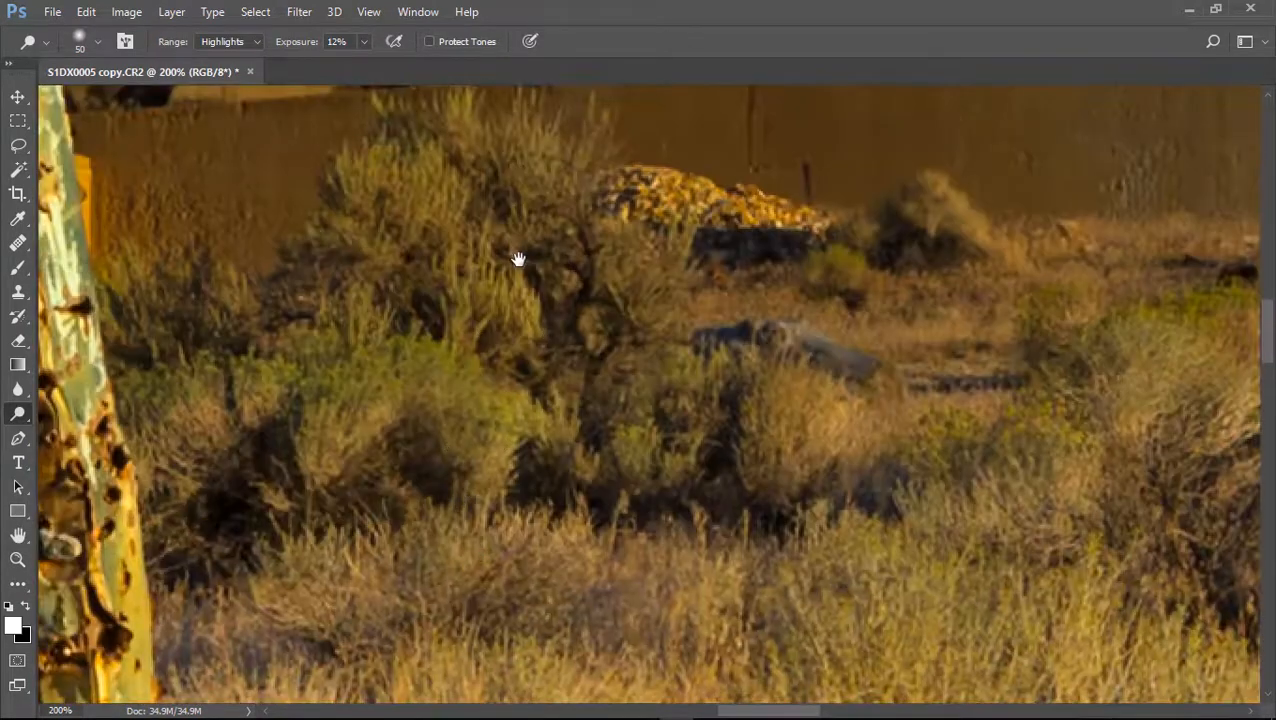
left_click_drag(521, 256, 541, 366)
- Review the brightened bushes against the rest of the scene in the full picture
left_click(17, 559)
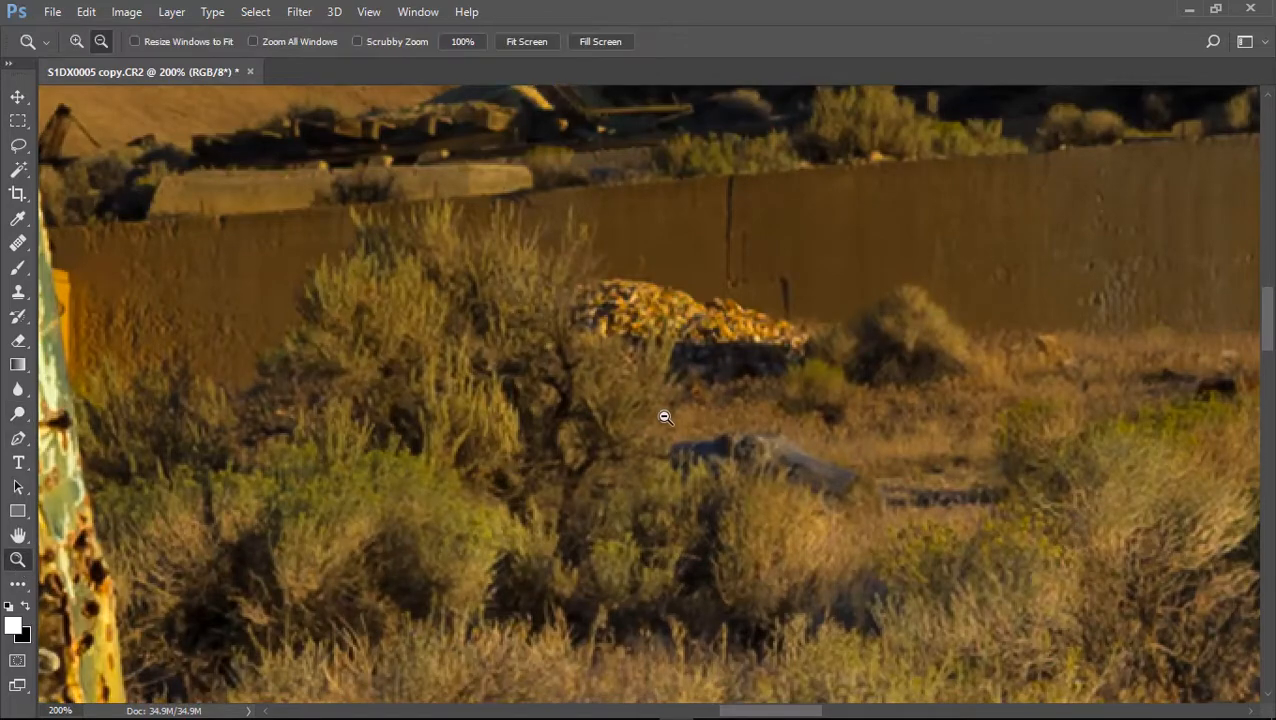
left_click(664, 417, "alt")
left_click(664, 417, "alt")
left_click(664, 417, "alt")
left_click(664, 417, "alt")
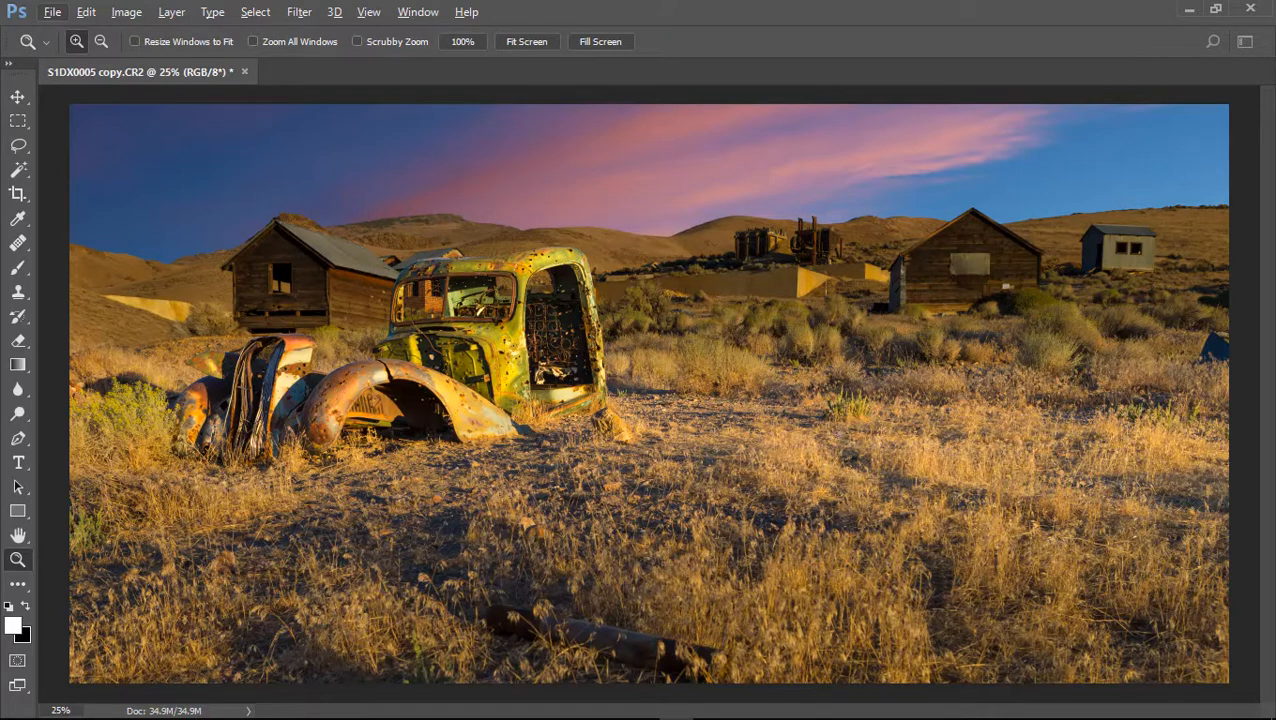
- Duplicate the Background layer within the same document as "Background copy"
left_click_drag(1275, 150, 931, 183)
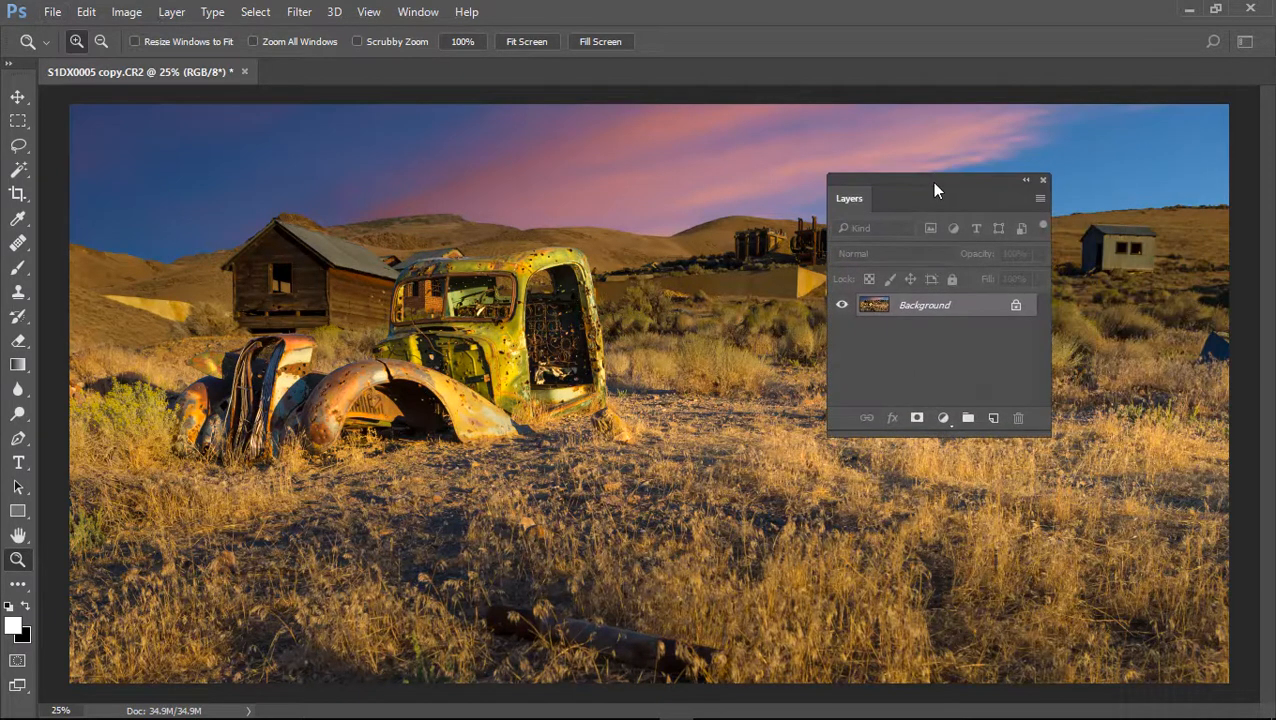
left_click(1040, 200)
left_click(772, 205)
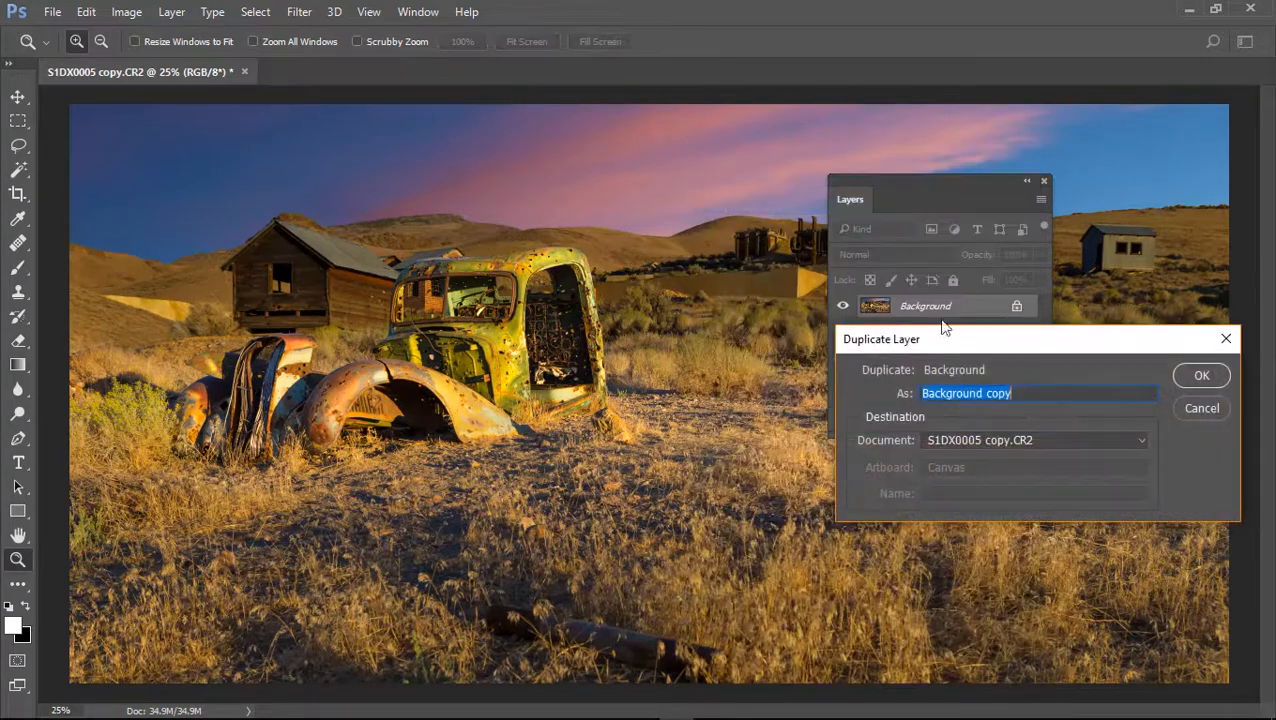
left_click(1203, 376)
left_click_drag(920, 190, 1275, 165)
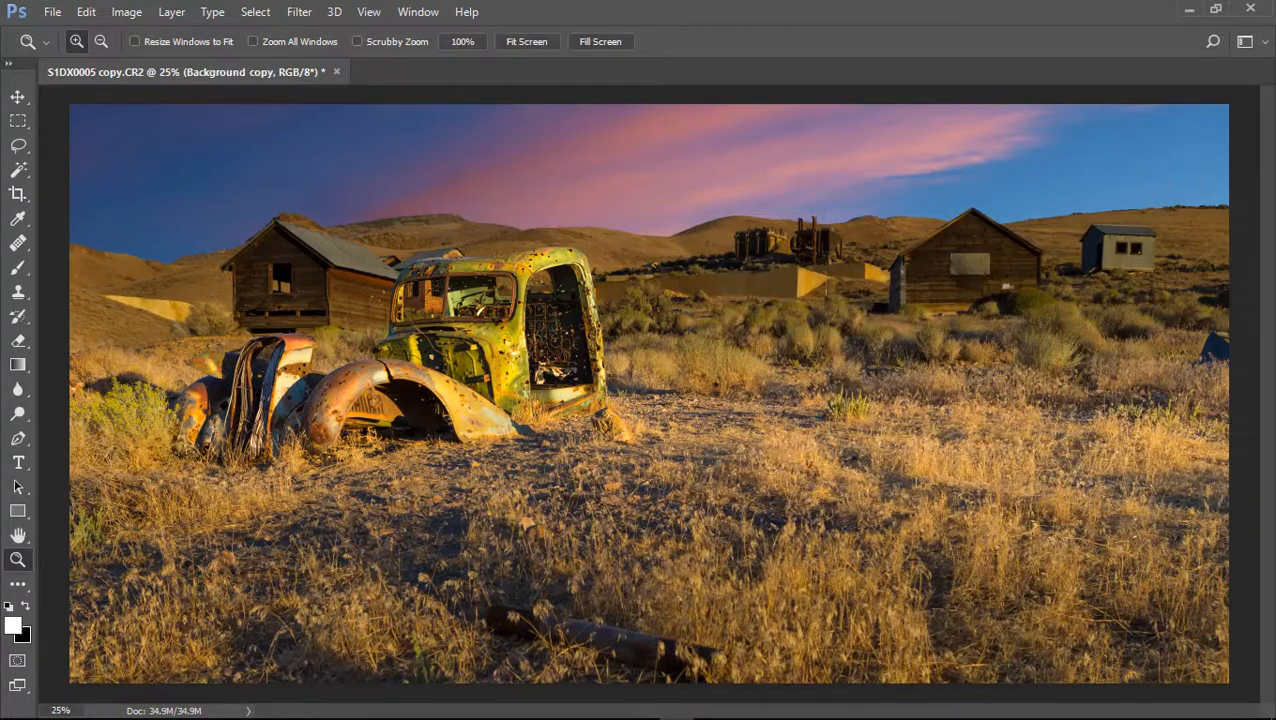
- Burn the midtones around the outer edges of the Background copy layer with a 1200 px brush at 12% exposure
left_click(20, 416)
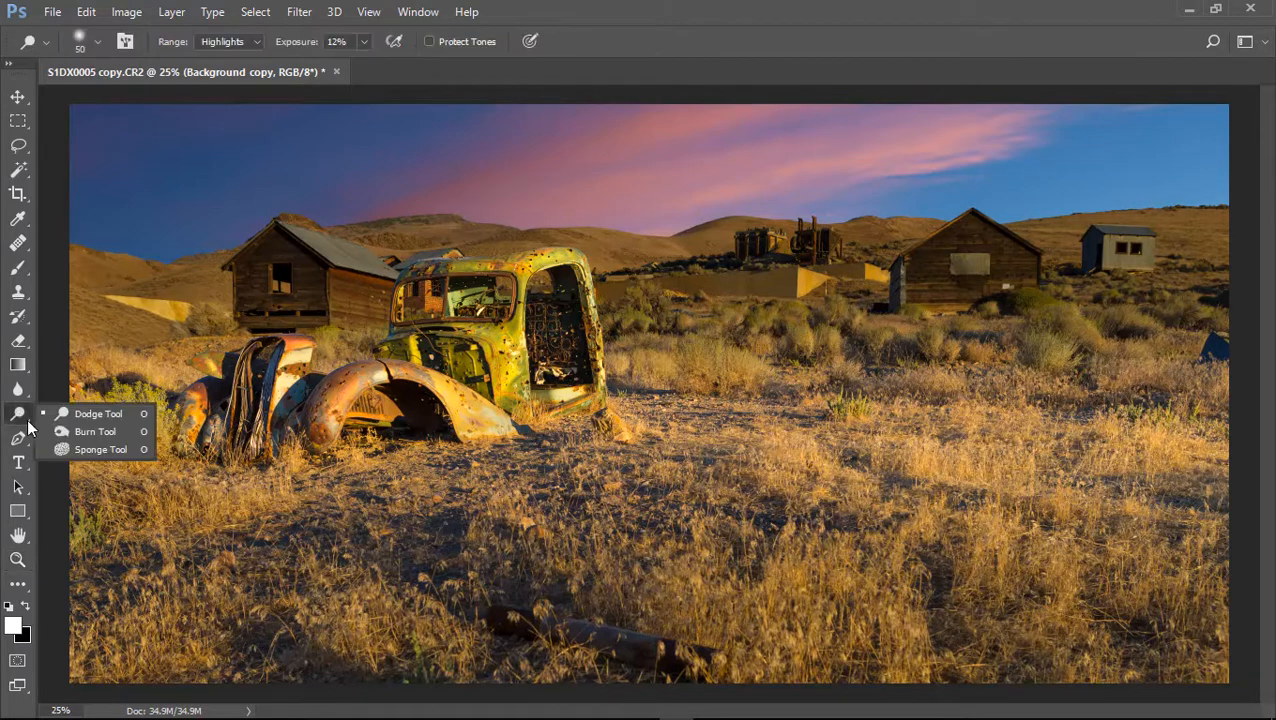
left_click(85, 431)
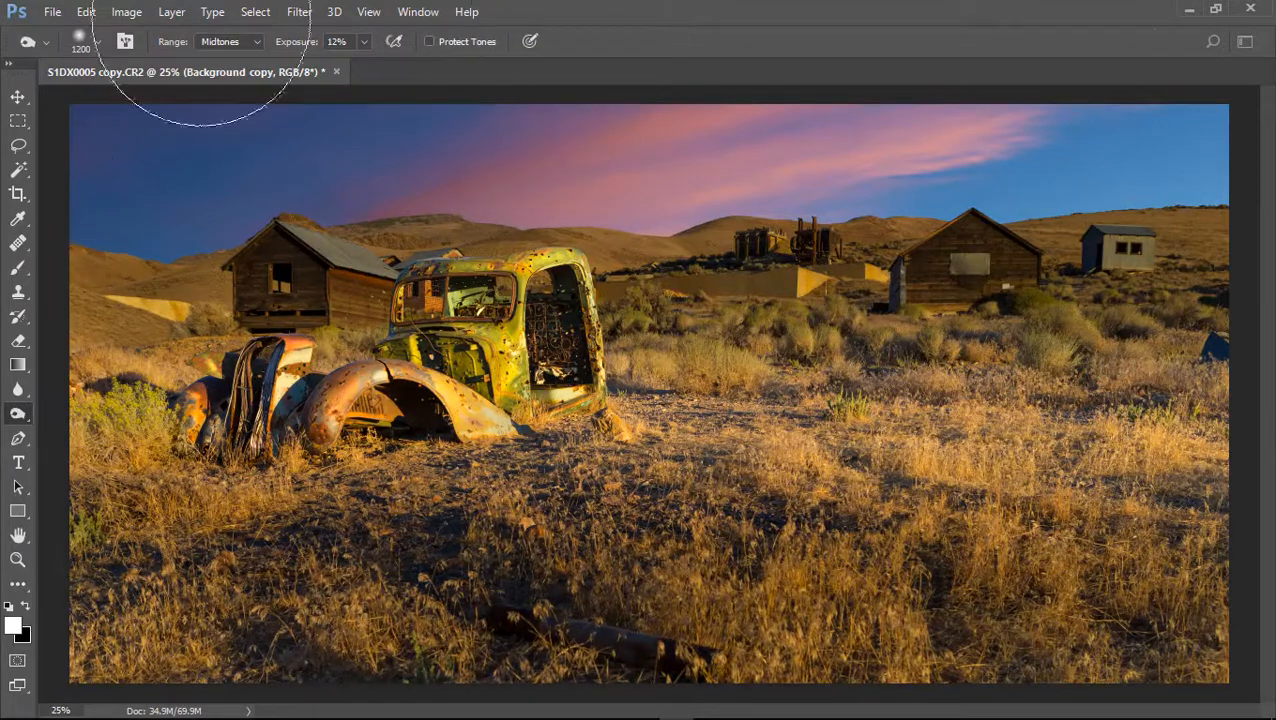
mouse_move(585, 95)
left_mouse_down()
mouse_move(1115, 335)
mouse_move(713, 273)
mouse_move(760, 215)
left_mouse_up()
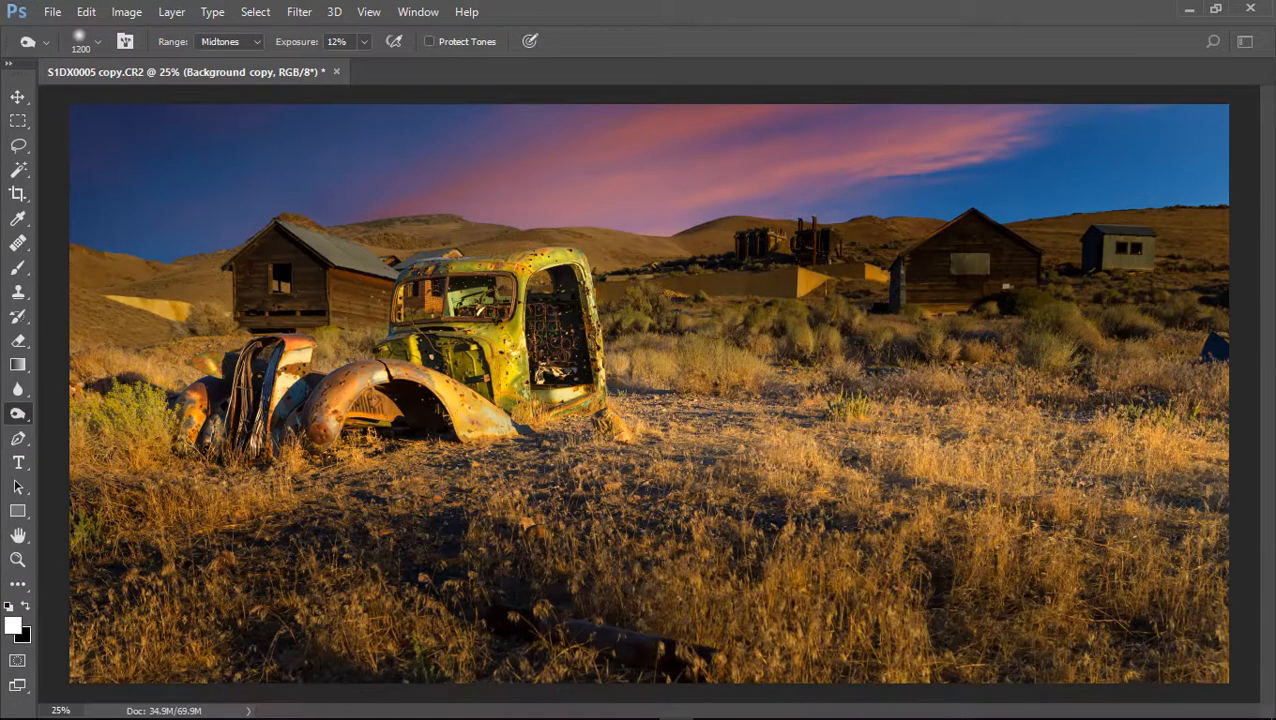
key("F7")
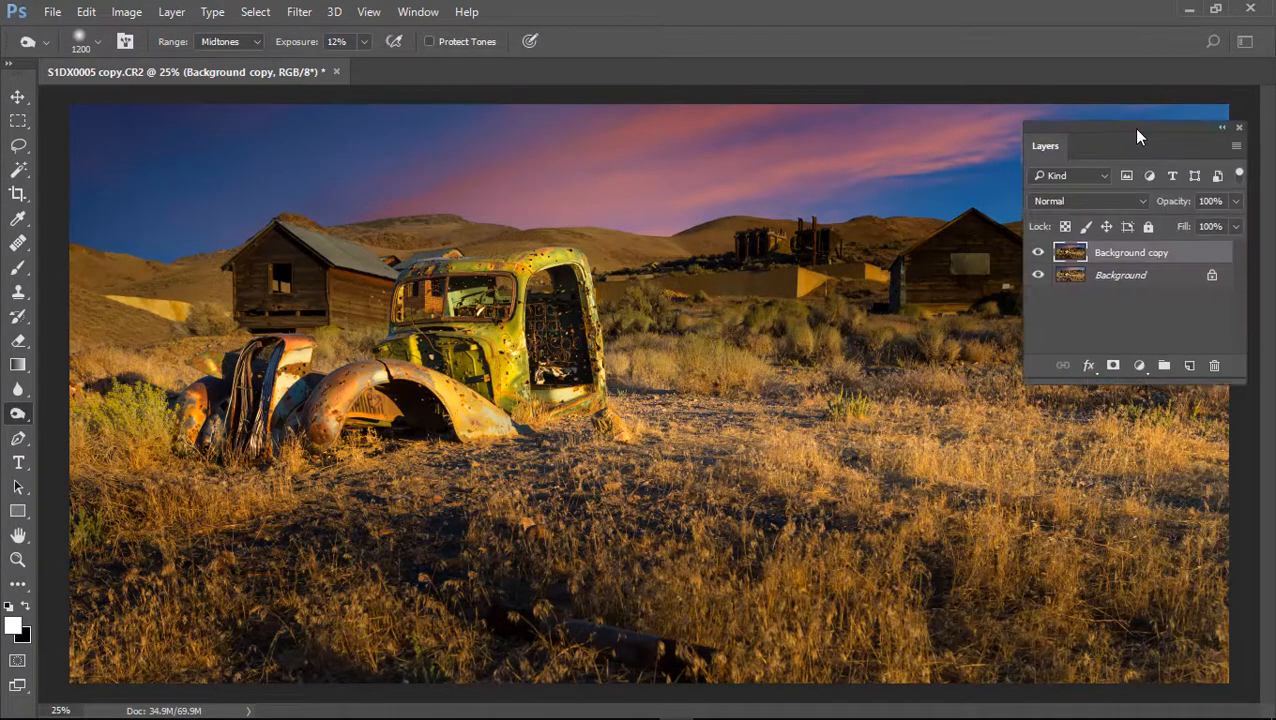
- Lower the Background copy layer's opacity to 45% to soften the burned edges
left_click_drag(1134, 130, 1088, 130)
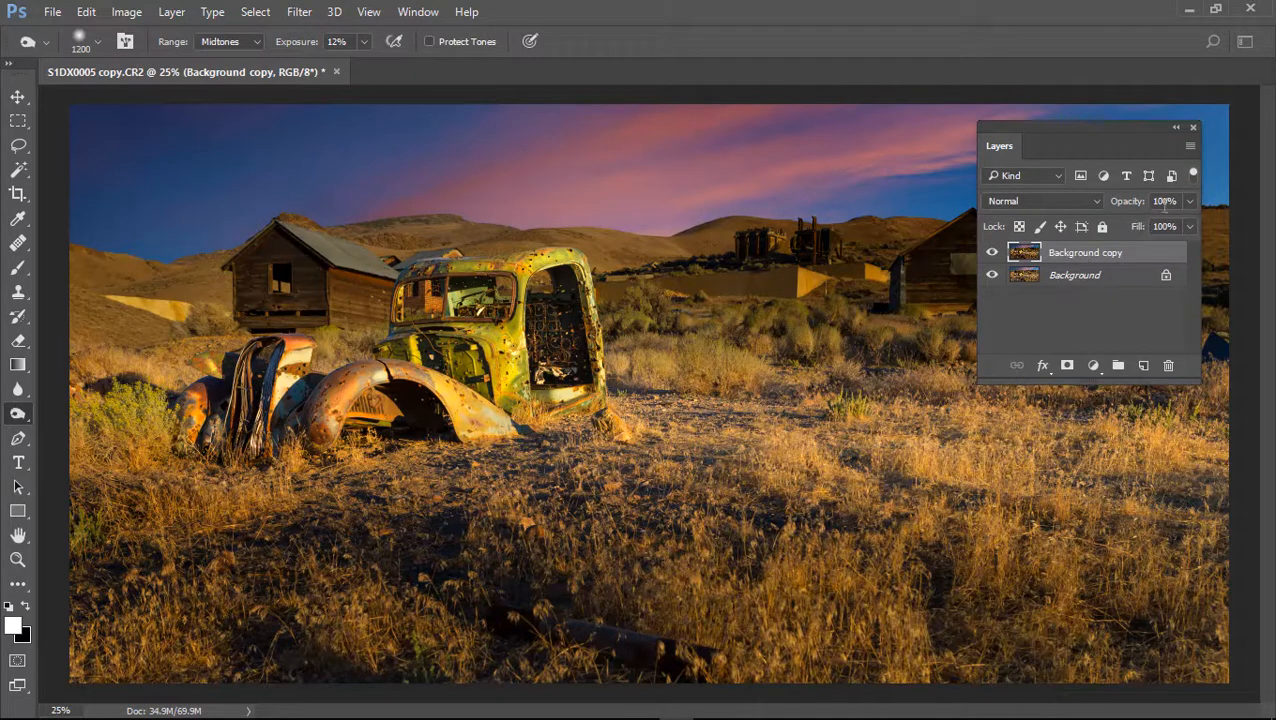
mouse_move(1168, 230)
left_mouse_down()
mouse_move(1077, 224)
mouse_move(1187, 231)
left_mouse_up()
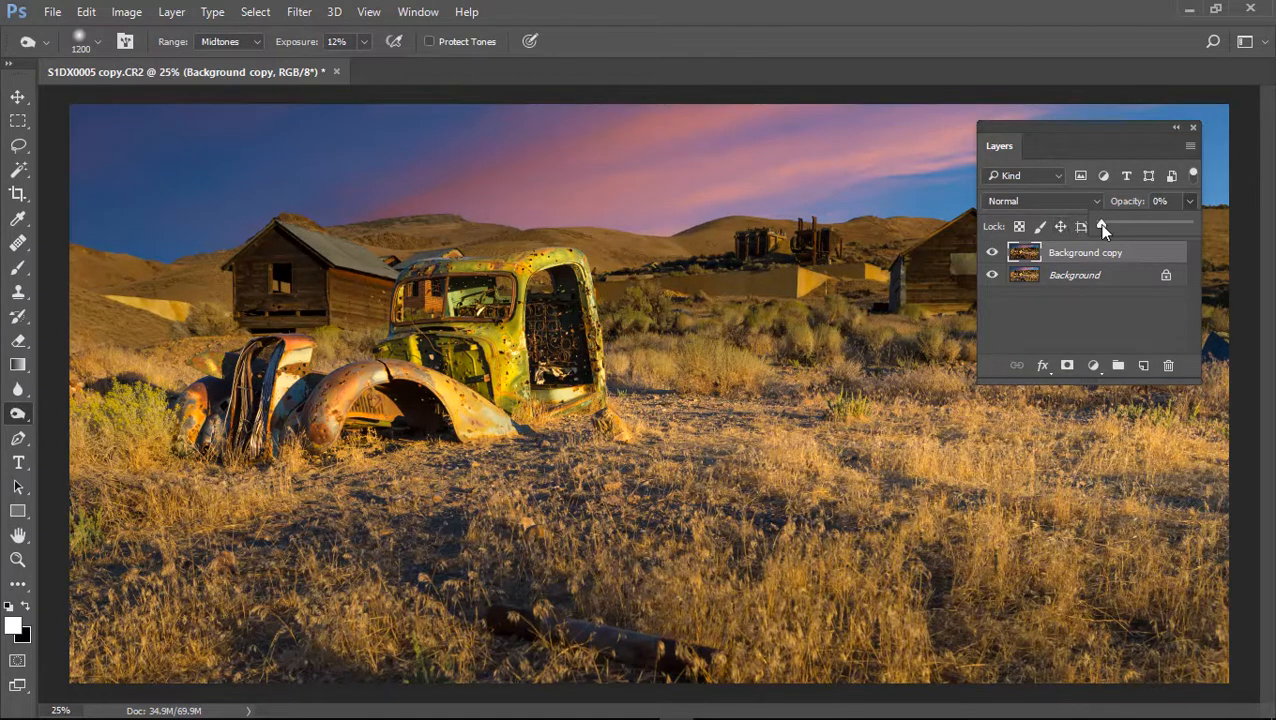
left_click_drag(1101, 226, 1140, 228)
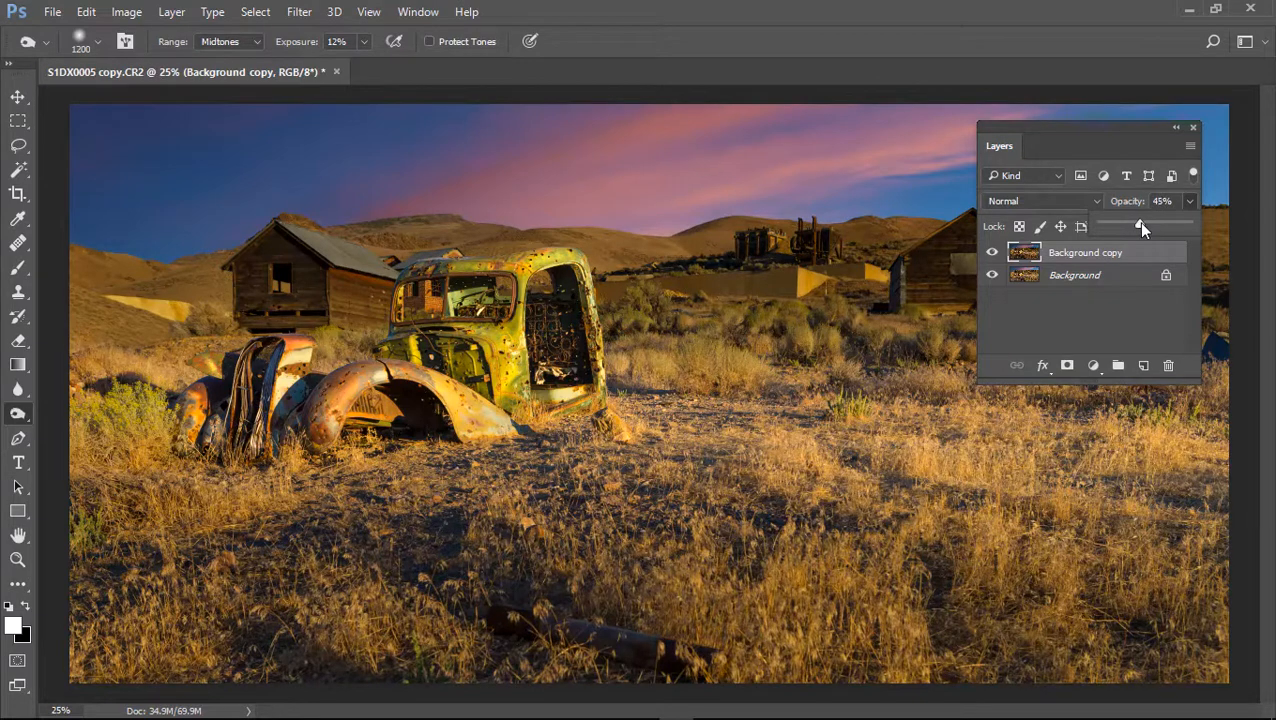
left_click(1193, 128)
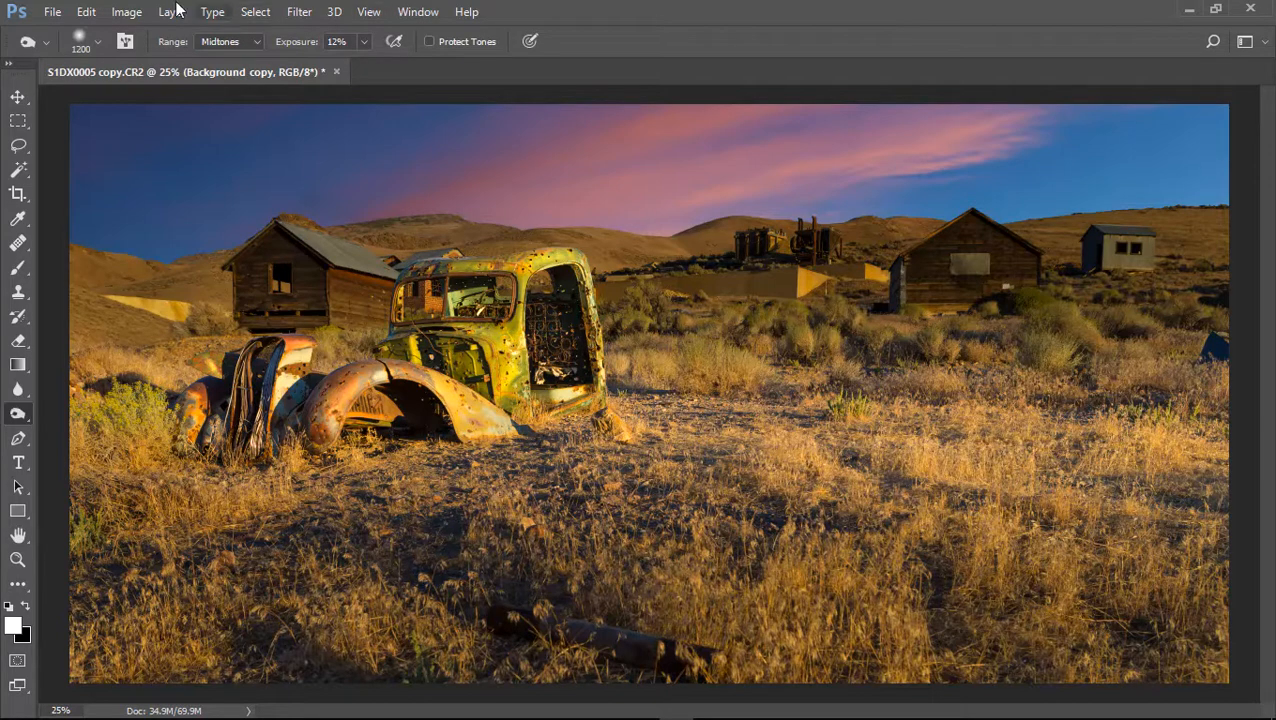
- Save the picture with its layers as the Photoshop file "S1DX0005 copyedit" in the PART II folder and close it
left_click(52, 12)
left_click(70, 216)
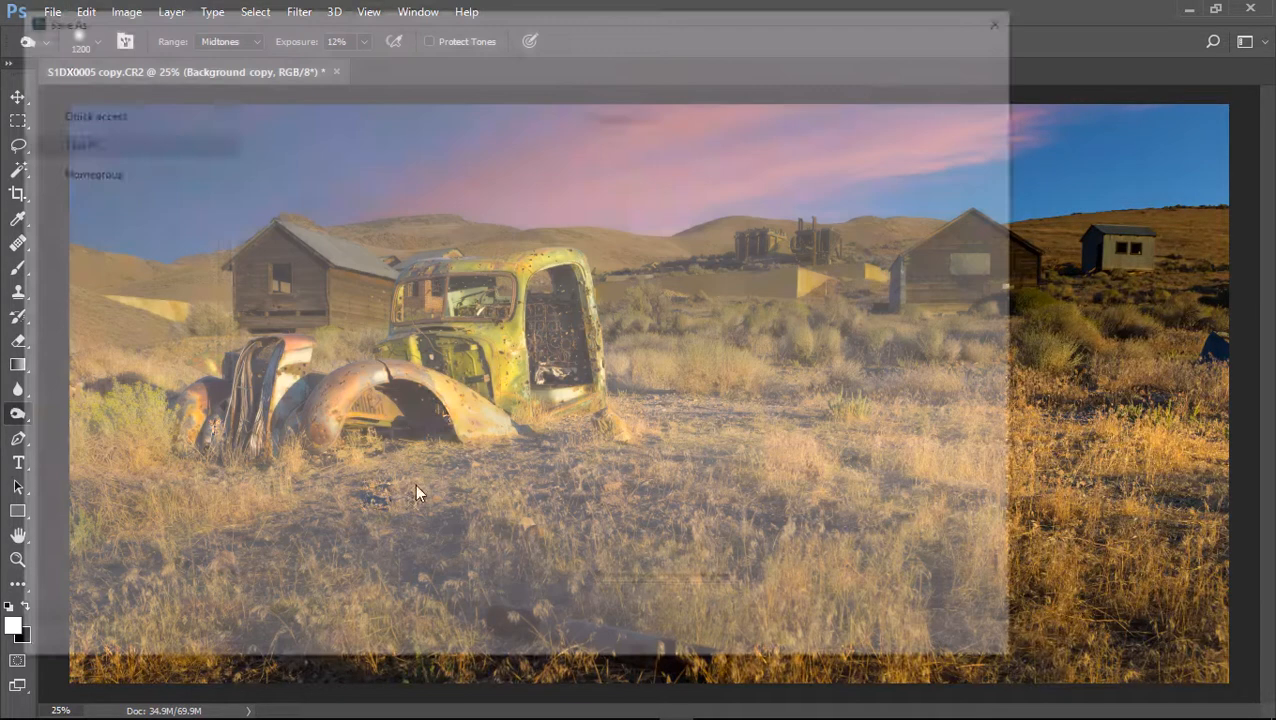
left_click(263, 471)
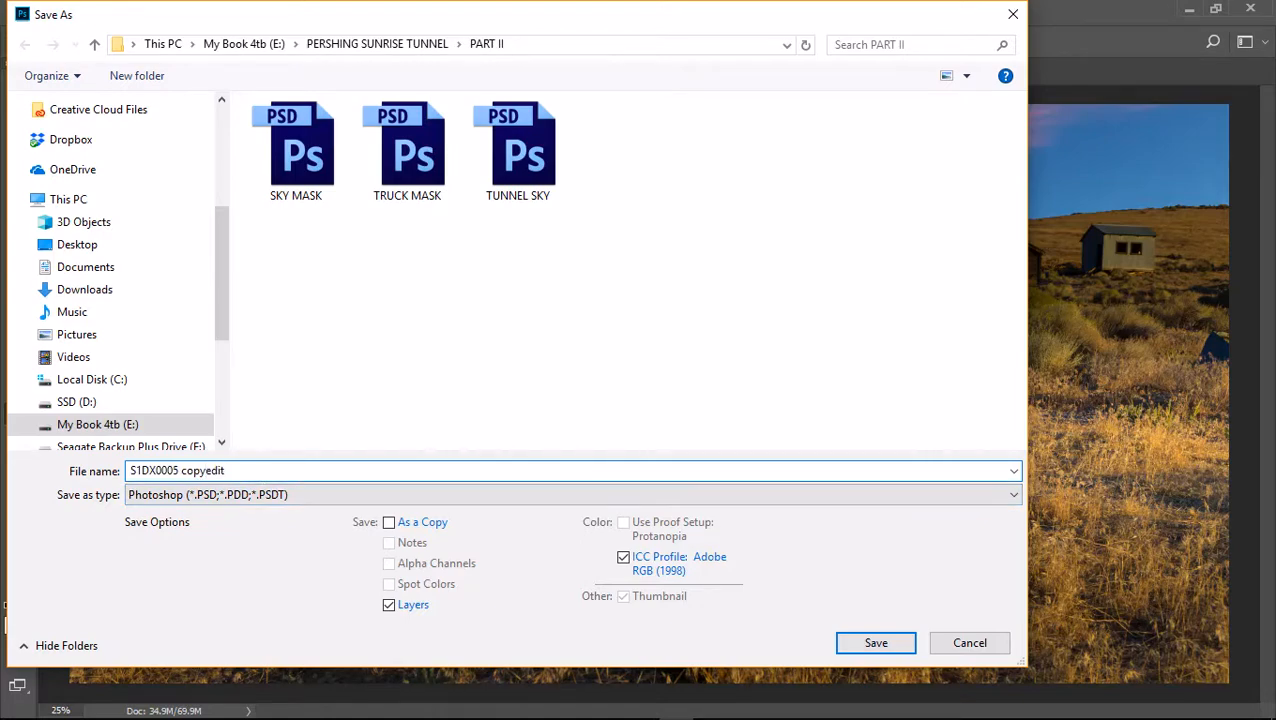
key("Return")
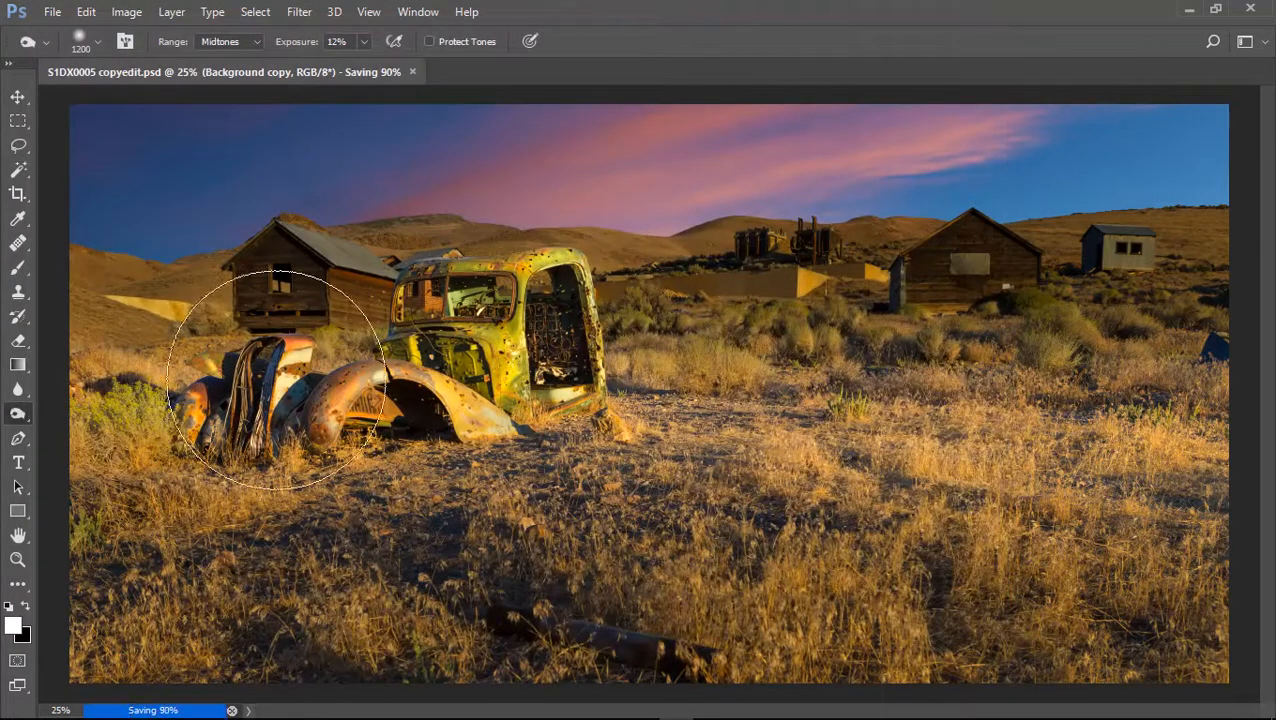
left_click(55, 13)
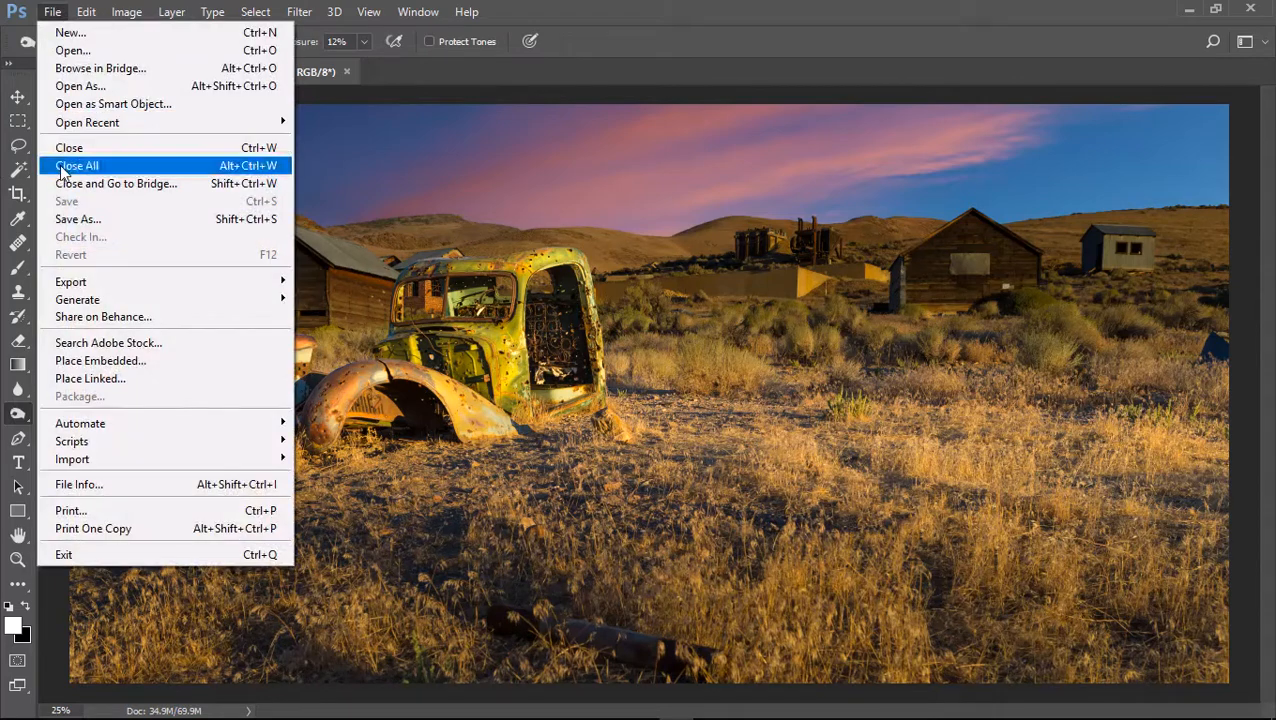
left_click(75, 167)
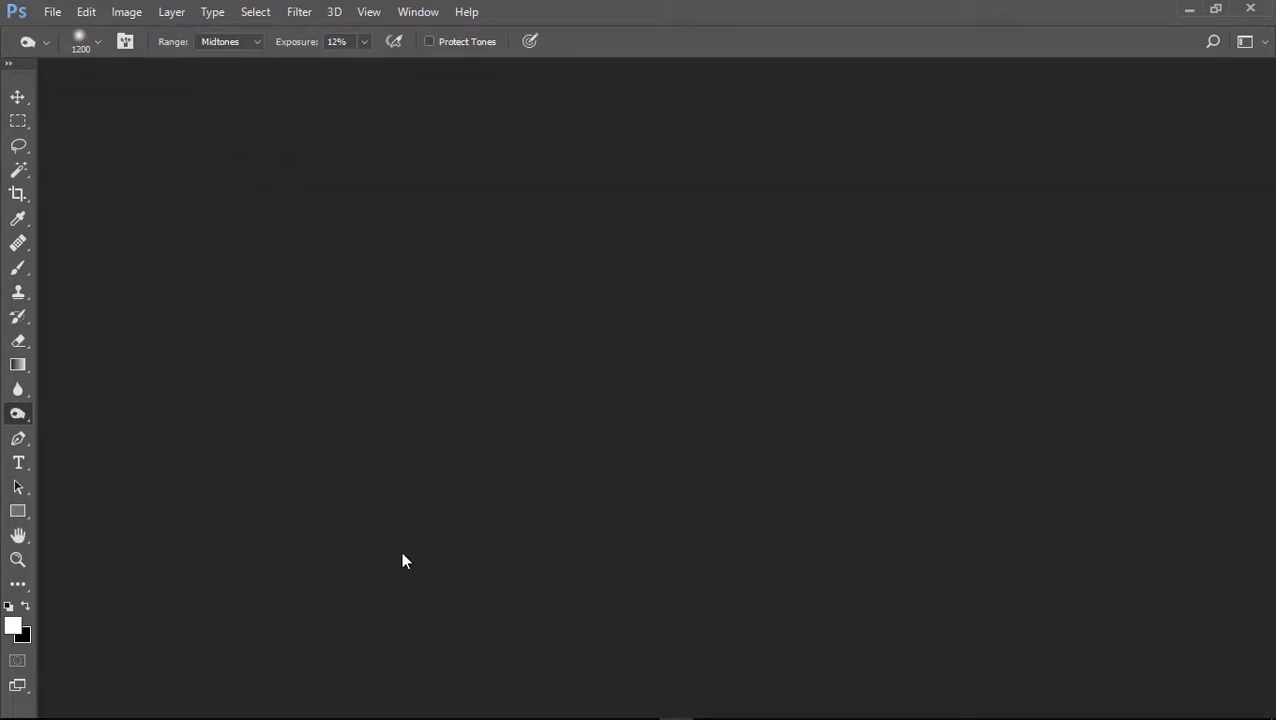
- Switch to Adobe Bridge and clear the develop settings of S1DX0005 copy copy.CR2
key("super")
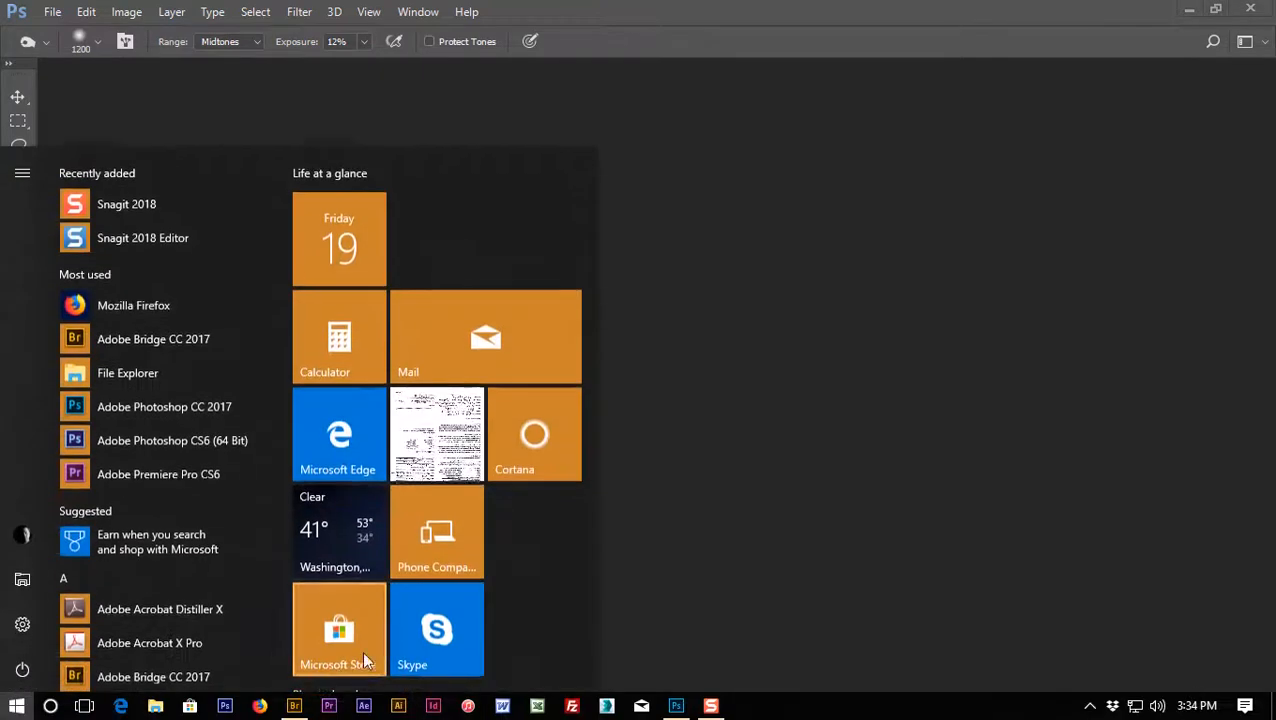
left_click(296, 713)
left_click(244, 210)
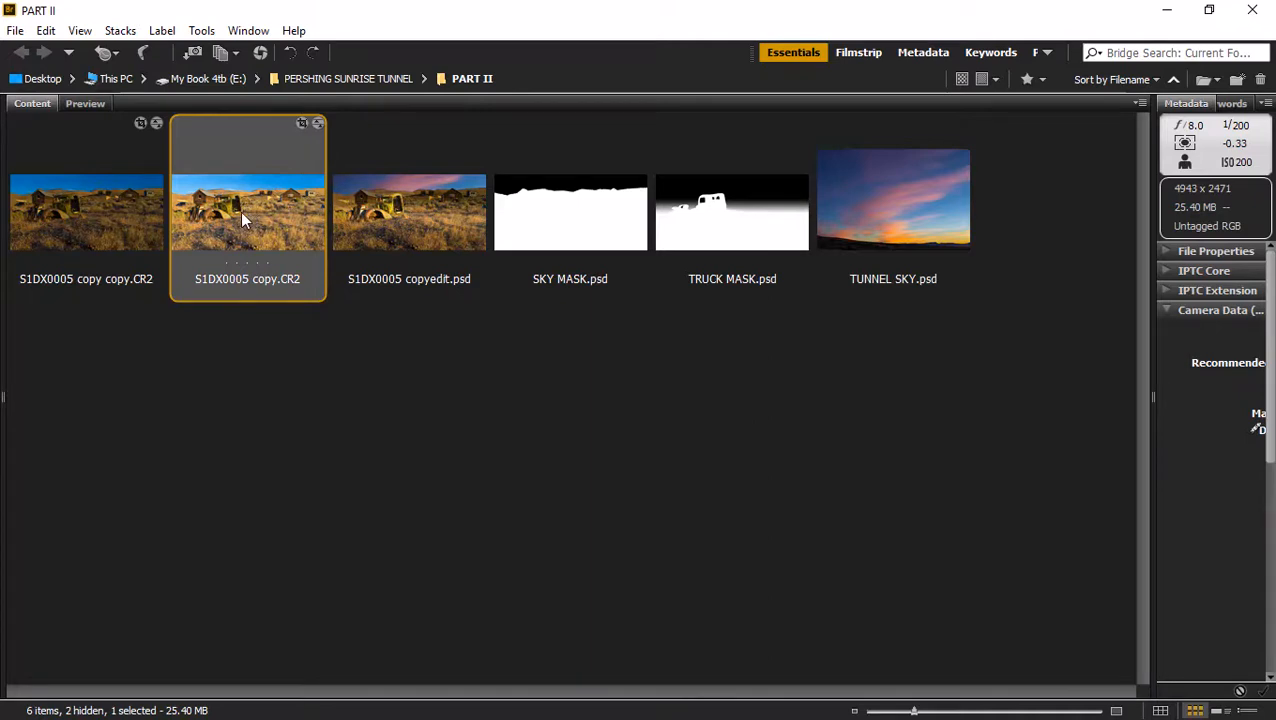
left_click(96, 229)
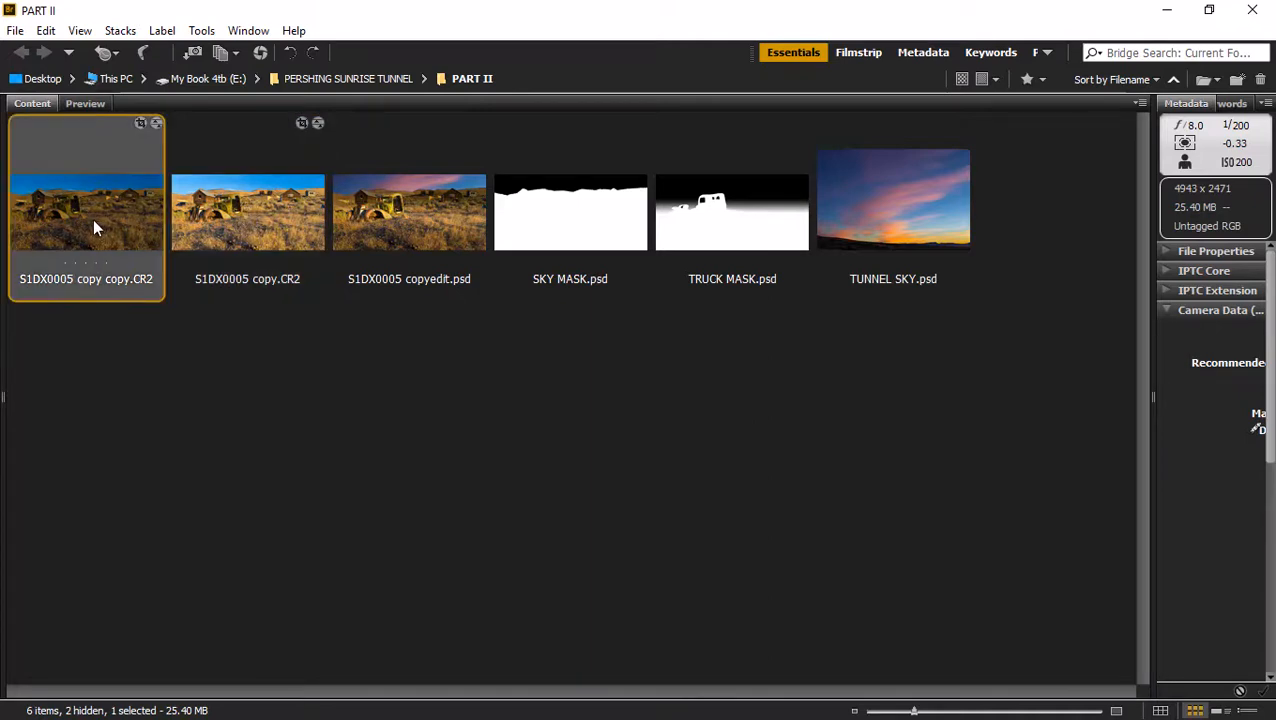
right_click(91, 211)
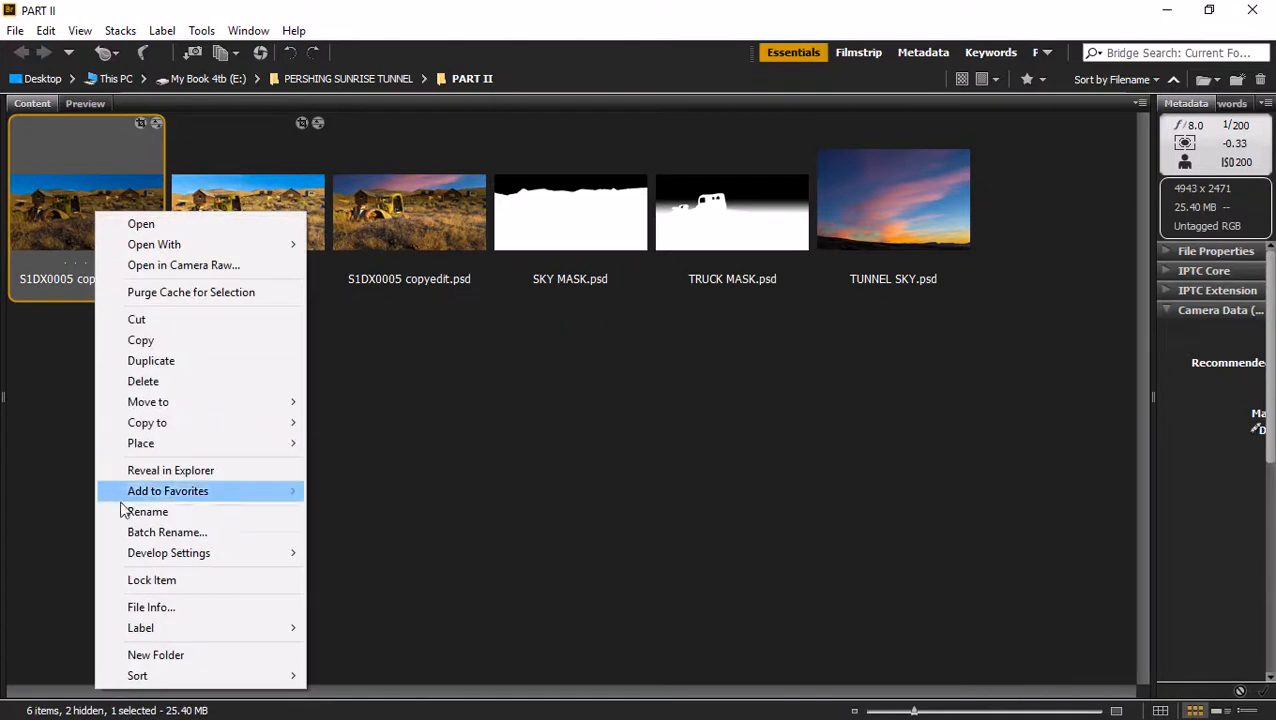
mouse_move(199, 566)
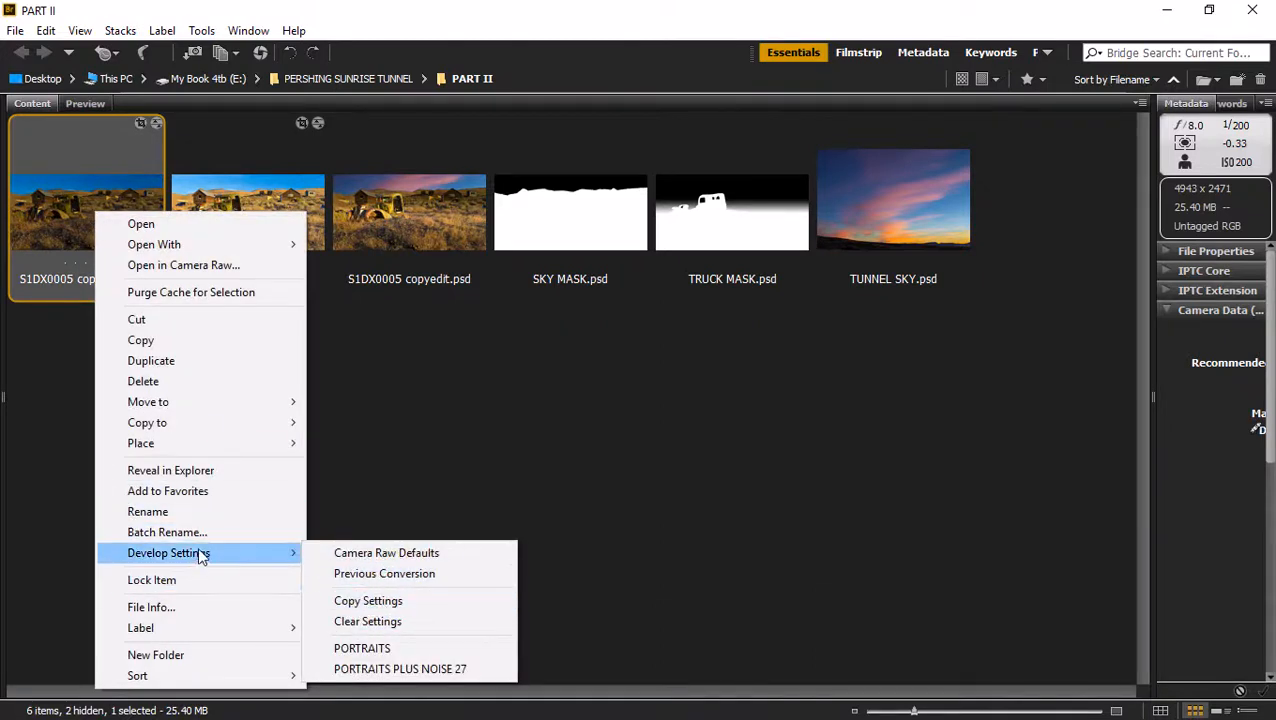
left_click(367, 621)
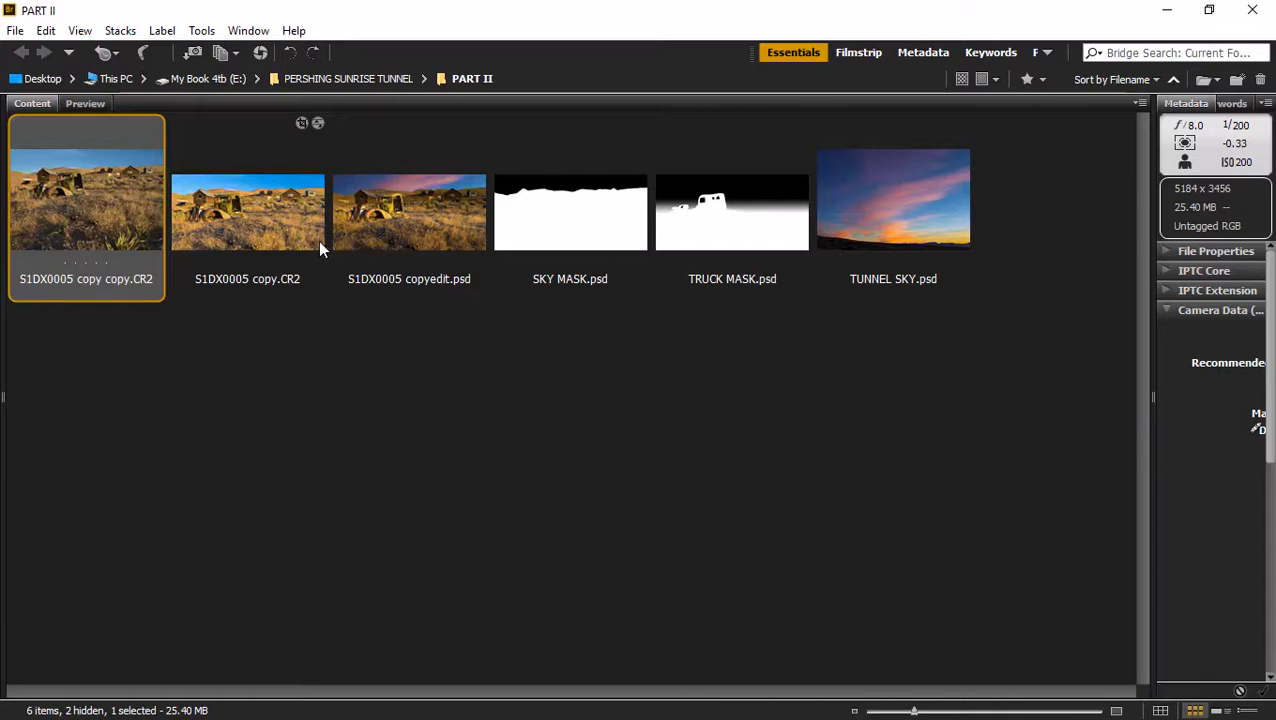
- Compare S1DX0005 copy copy.CR2 with S1DX0005 copyedit.psd in a full-screen preview
left_click(410, 215, "ctrl")
left_click(80, 30)
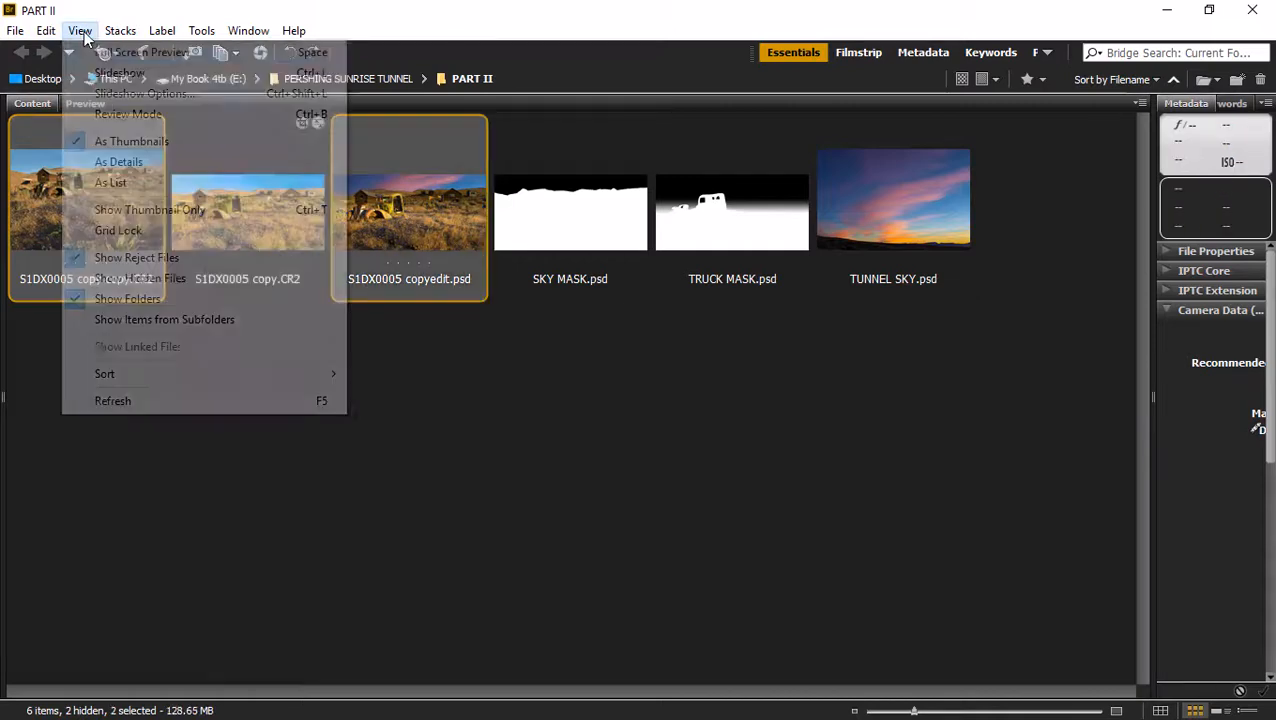
left_click(96, 52)
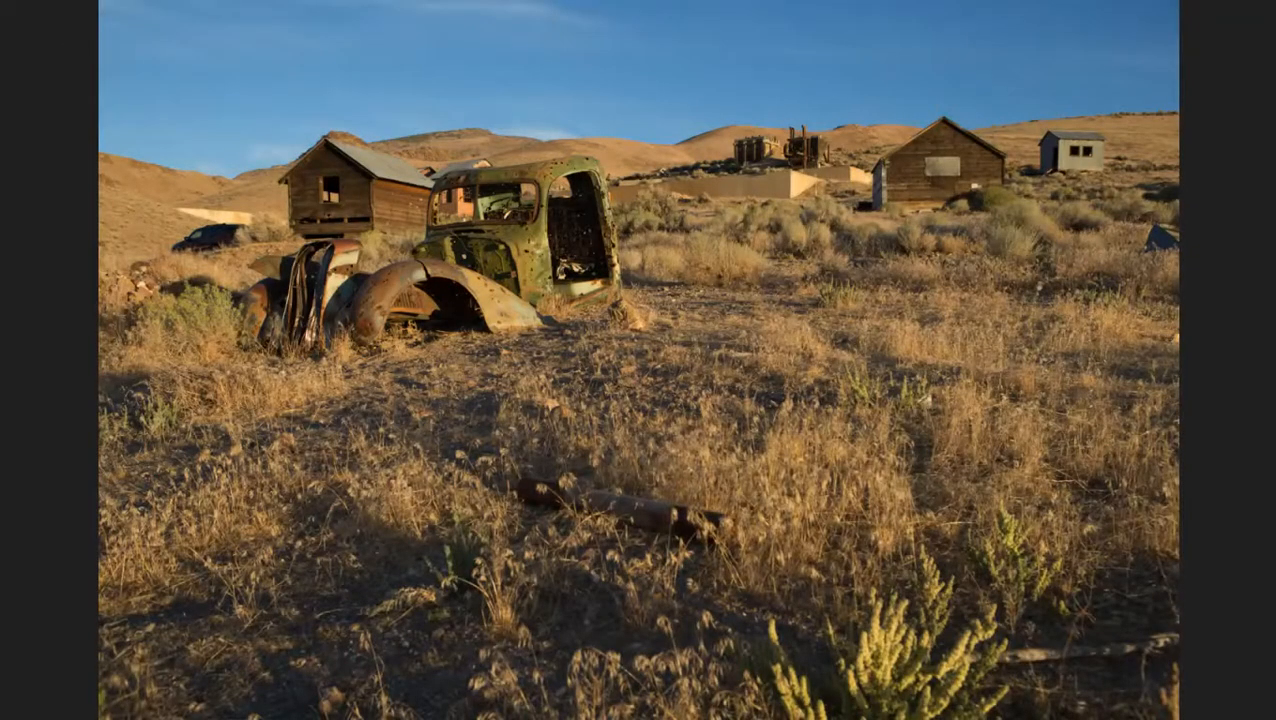
key("Right")
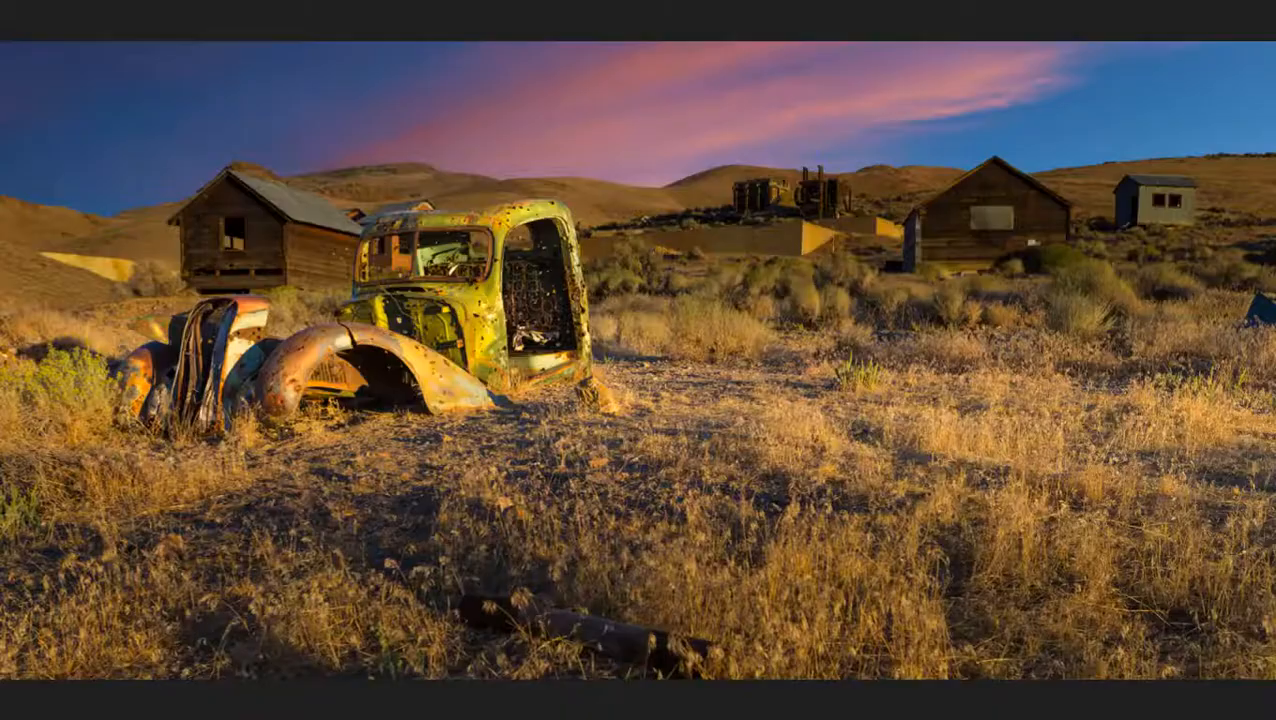